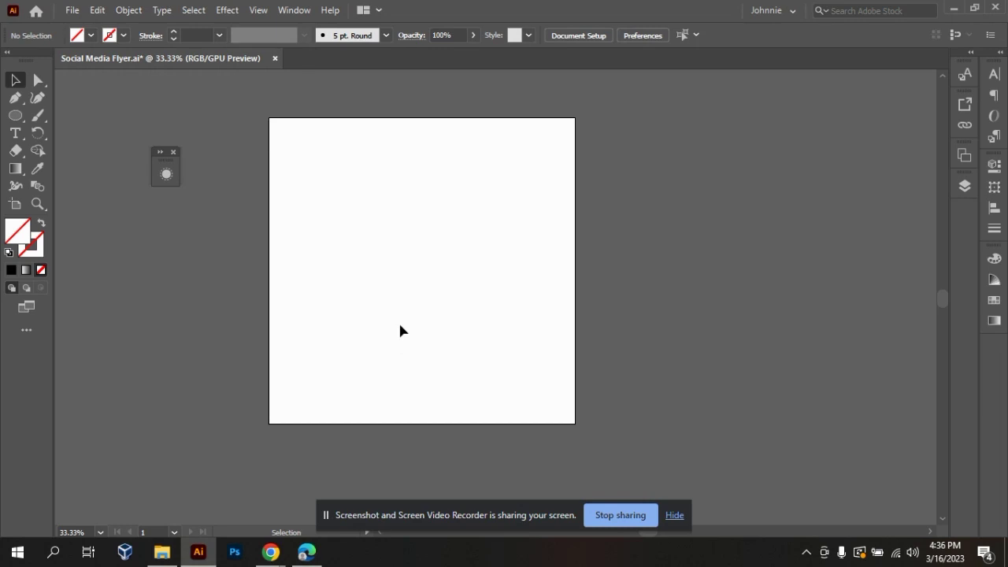
Draw a circle about 231 px in diameter on the artboard and place an identical copy beside it, edges touching.
key("ctrl+equal")
key("ctrl+minus")
key("ctrl+equal")
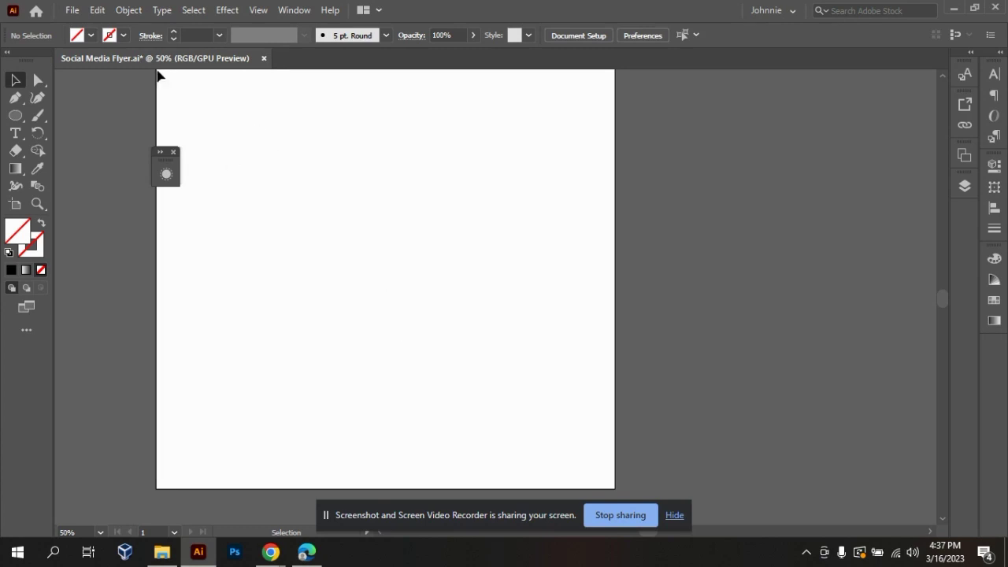
left_click(15, 115)
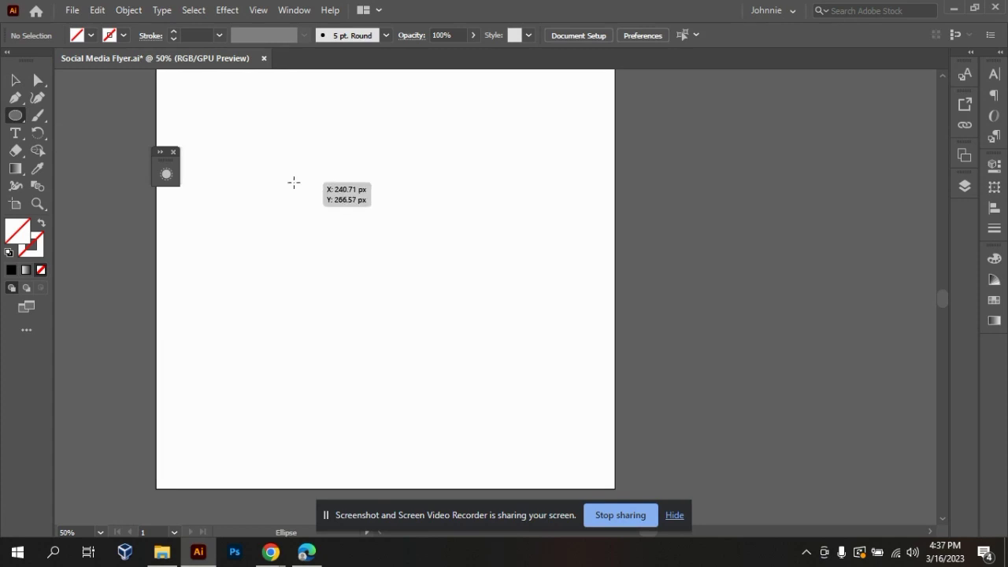
left_click_drag(300, 188, 379, 321)
left_click(14, 79)
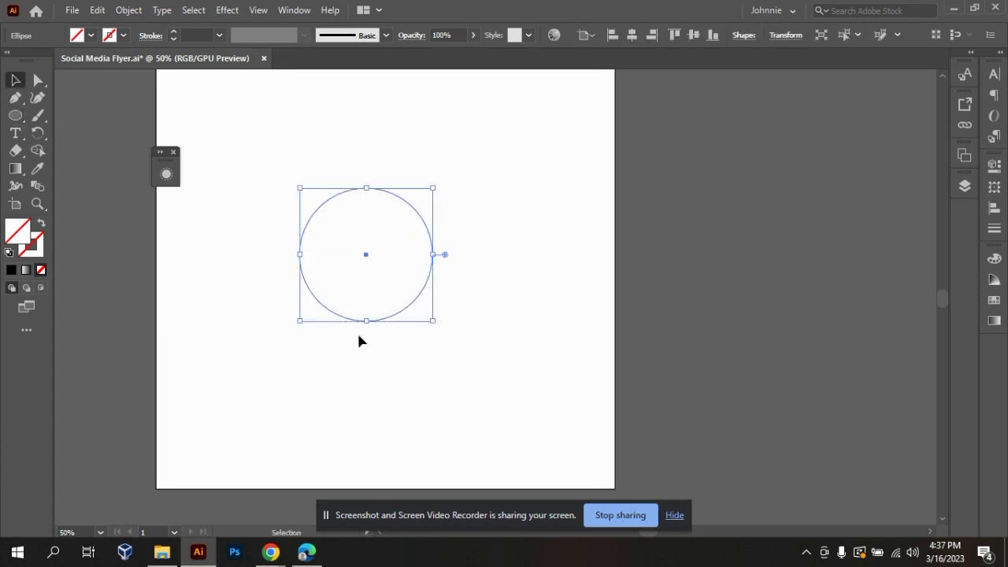
left_click_drag(366, 256, 499, 259)
Fill both circles with solid black.
left_click_drag(272, 137, 556, 310)
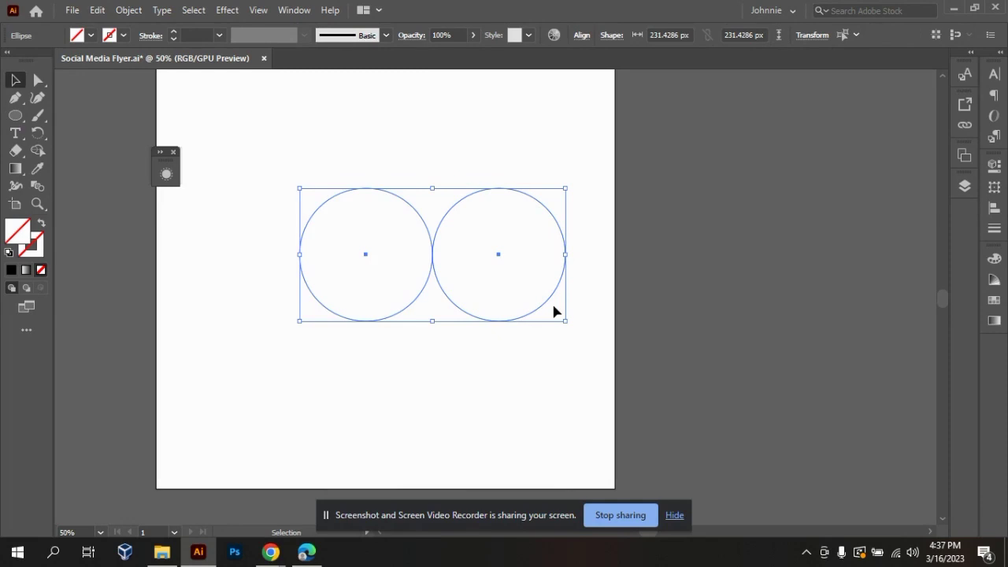
left_click(12, 270)
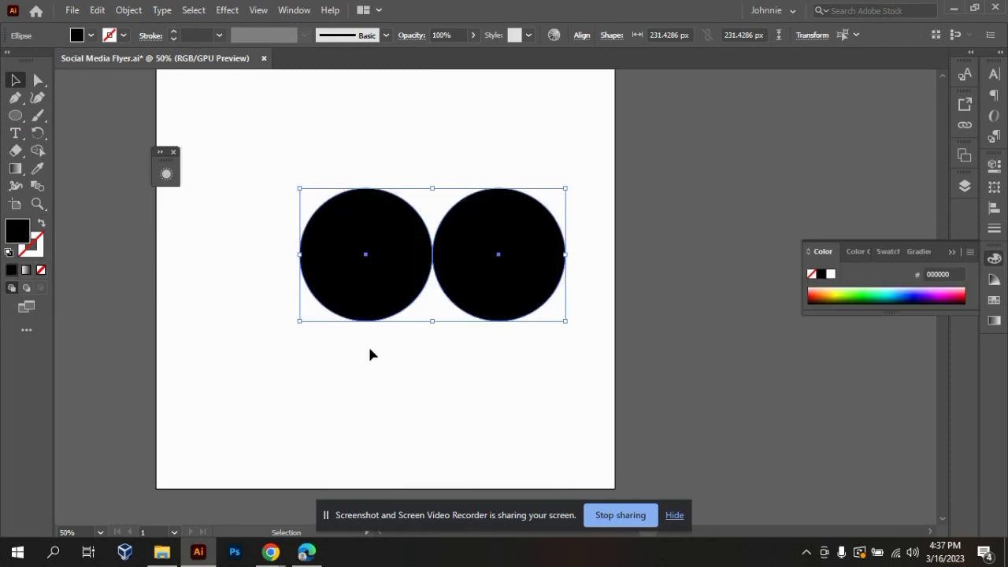
left_click(632, 428)
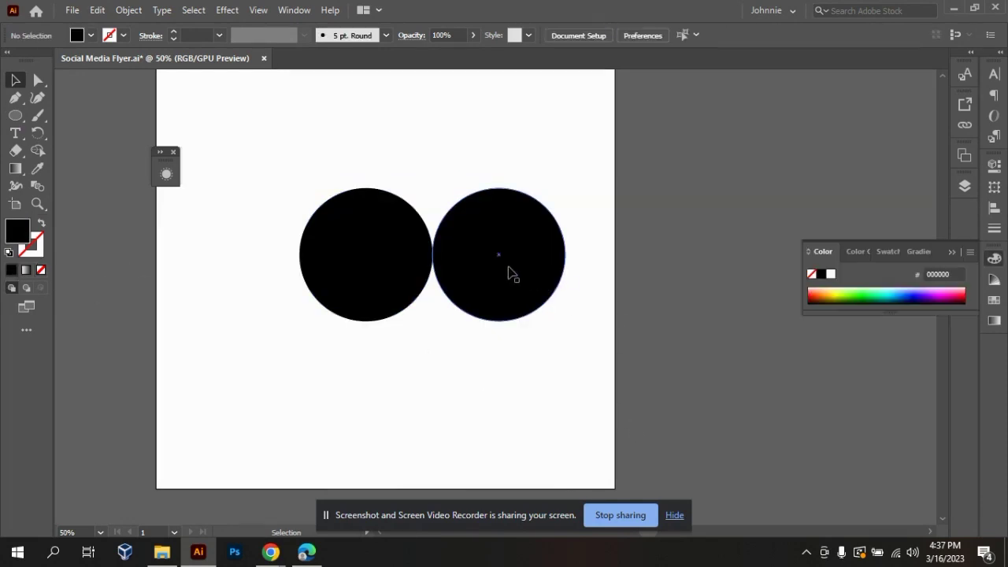
Copy one black circle below and midway between the other two, and shift all three toward the artboard's upper left.
left_click_drag(518, 278, 453, 388)
left_click(583, 331)
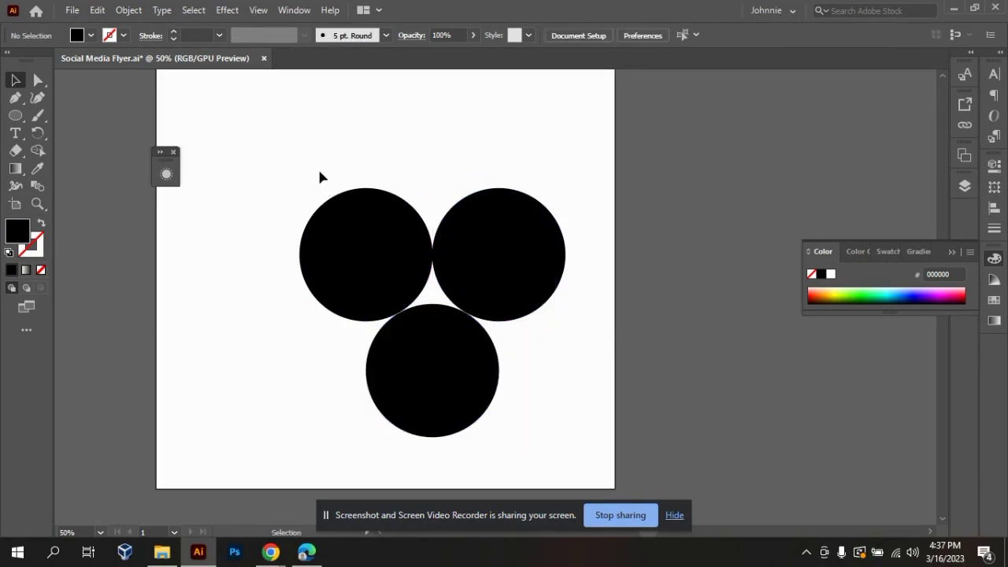
left_click_drag(319, 169, 606, 463)
left_click_drag(486, 301, 434, 228)
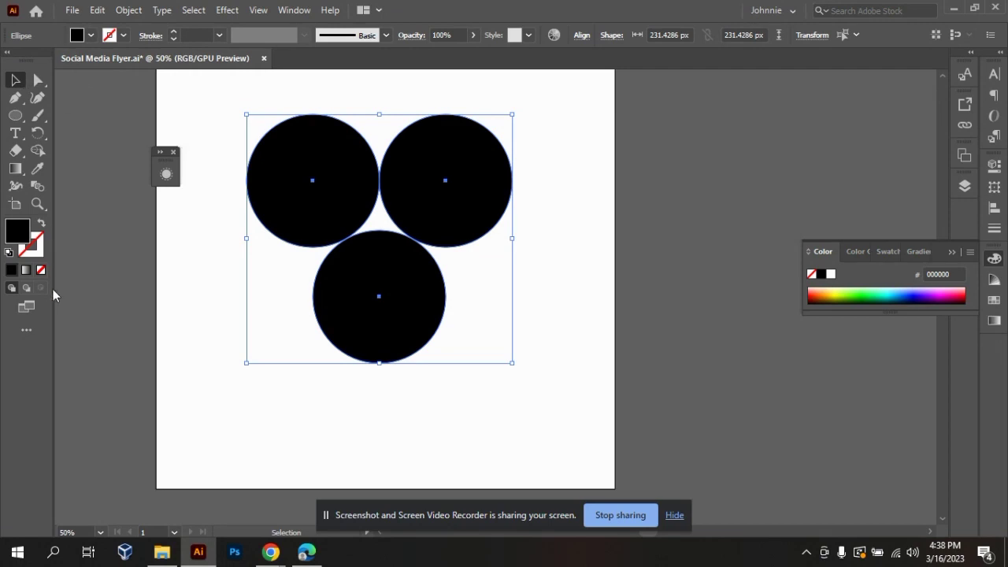
Try to merge the lower circle with the upper-left circle using the Shape Builder tool.
left_click(37, 154)
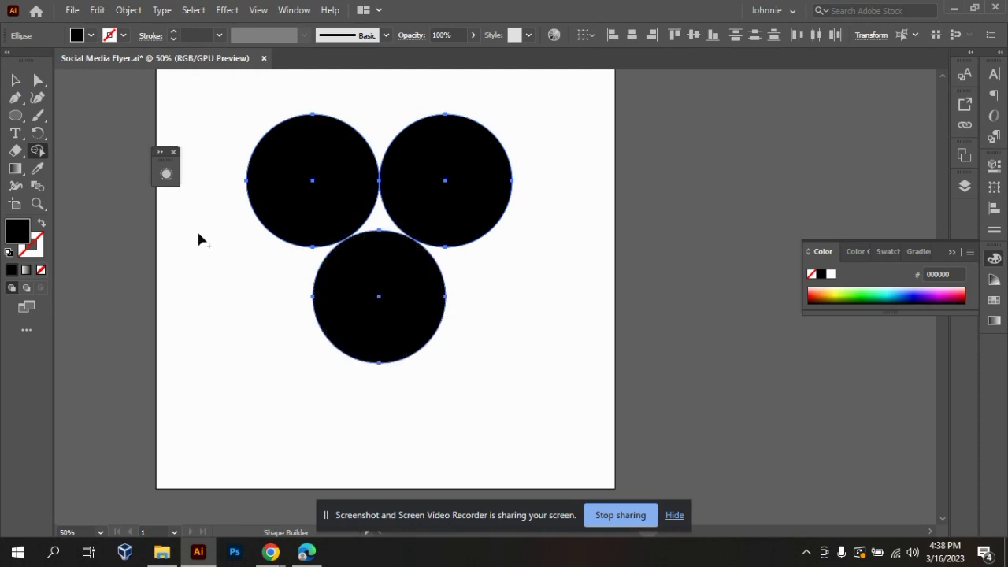
key("v")
left_click(216, 340)
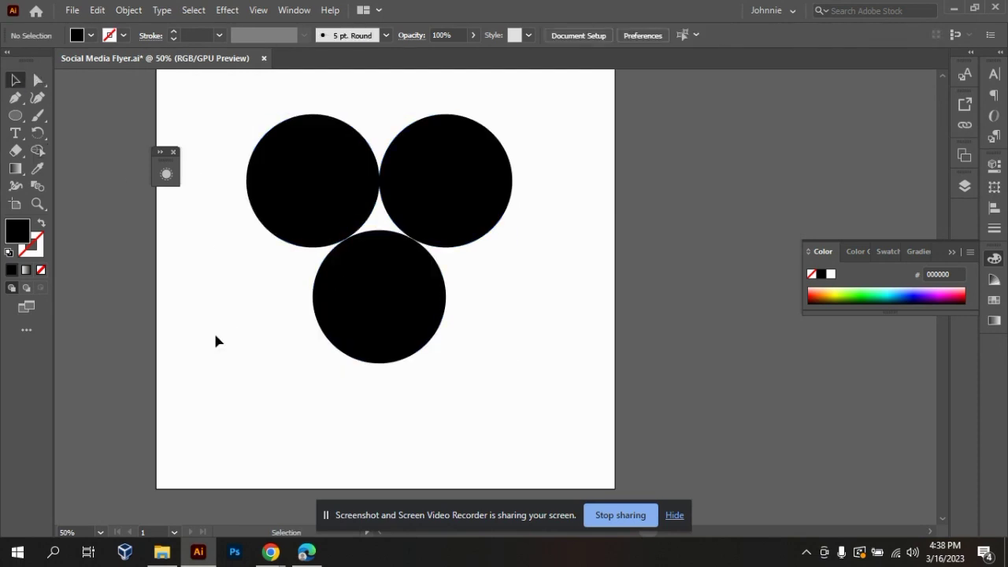
left_click_drag(250, 99, 538, 366)
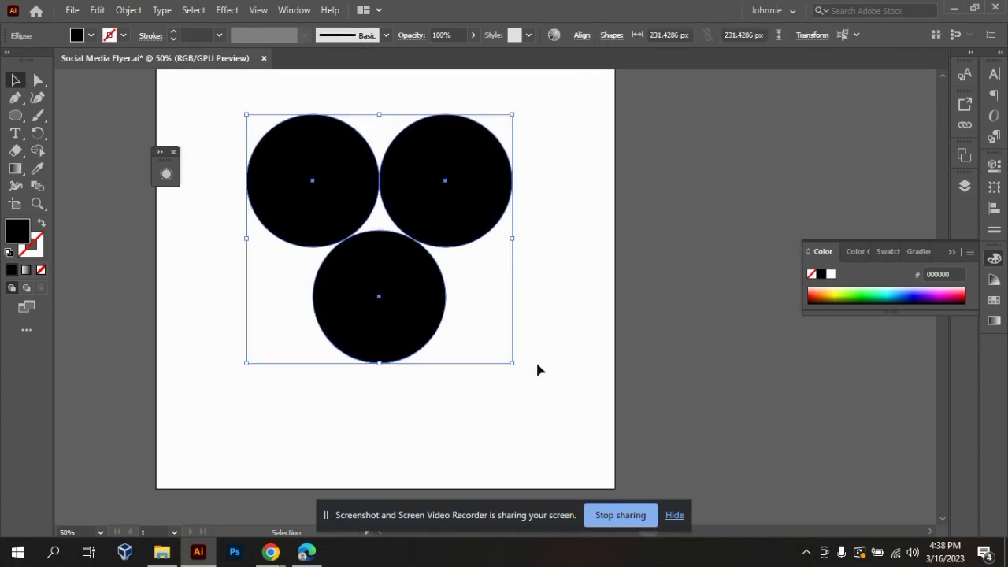
key("shift+m")
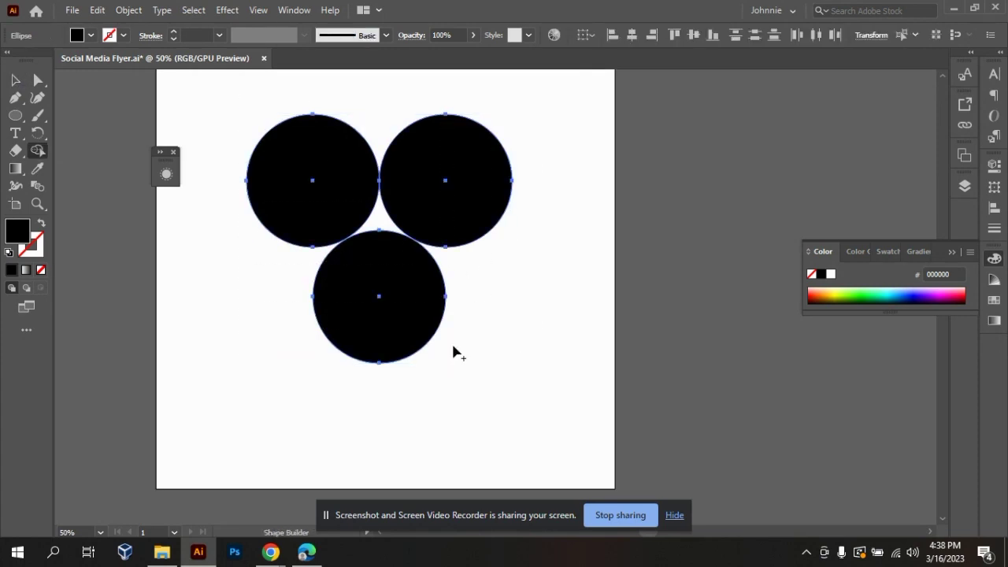
left_click_drag(383, 288, 320, 186)
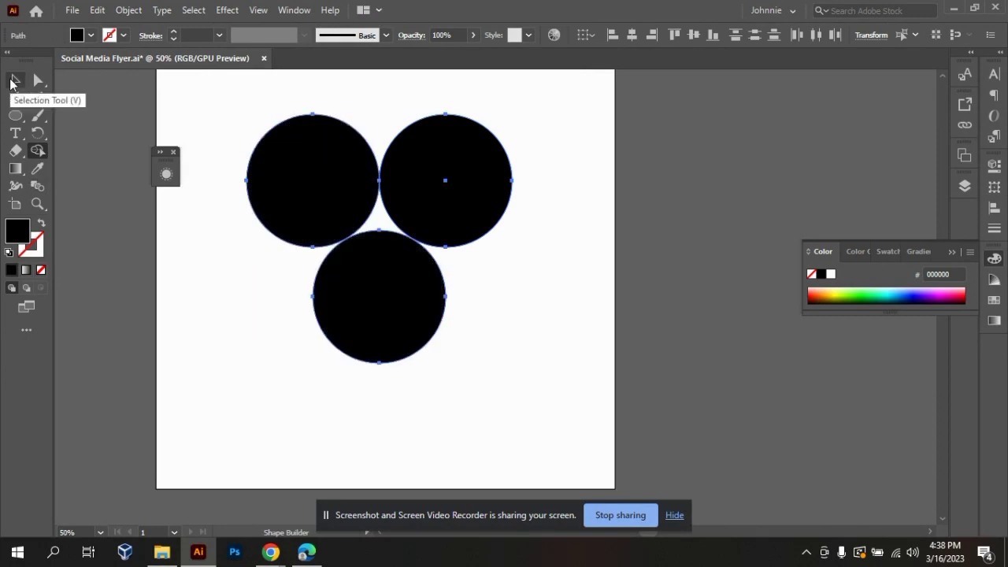
left_click(14, 82)
left_click(540, 313)
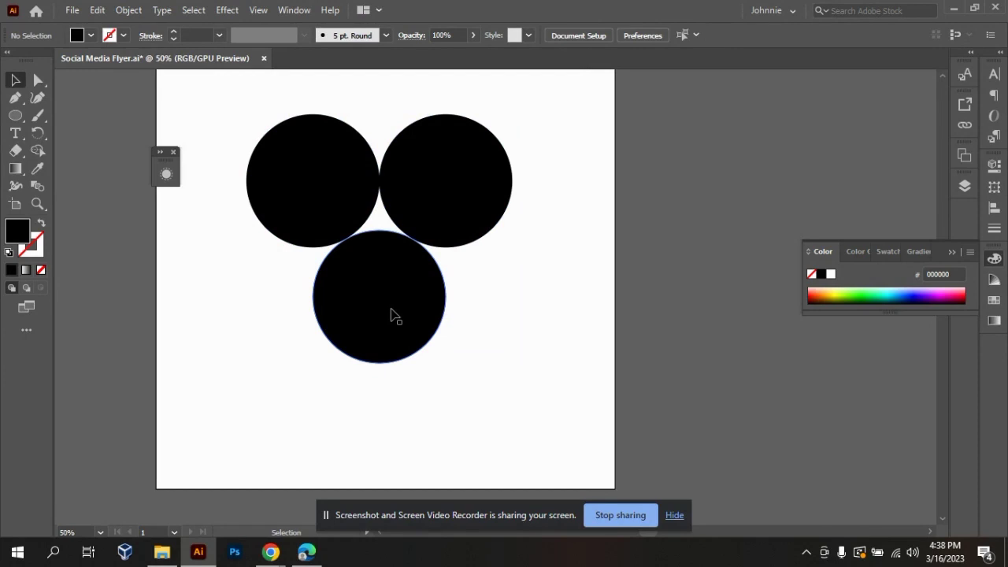
Nudge the lower circle up and the upper-right circle left so that all three circles slightly overlap.
left_click_drag(407, 307, 407, 309)
left_click_drag(405, 163, 401, 162)
left_click(543, 254)
Merge the three overlapping circles into one shape with the Shape Builder tool.
left_click_drag(261, 129, 538, 285)
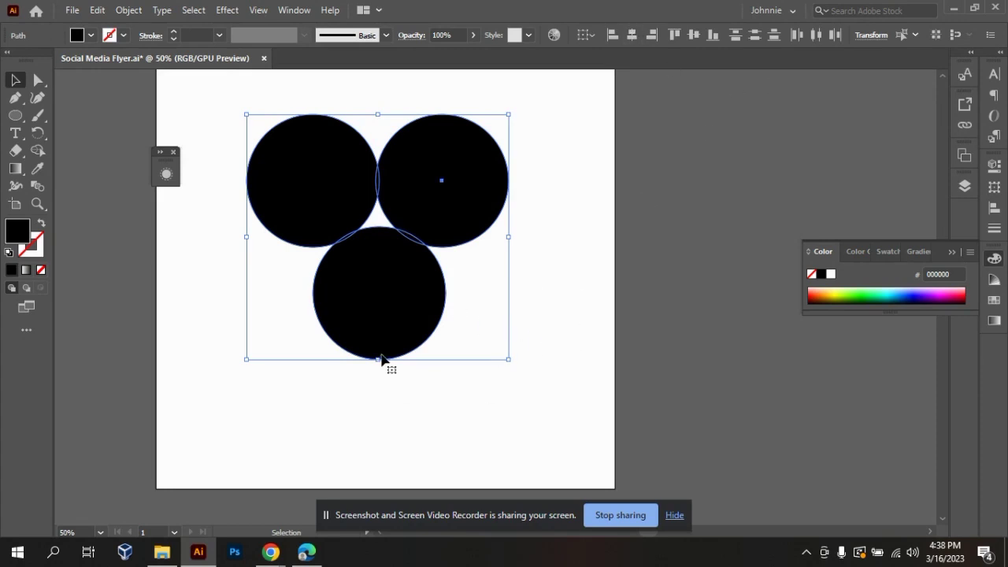
key("shift+m")
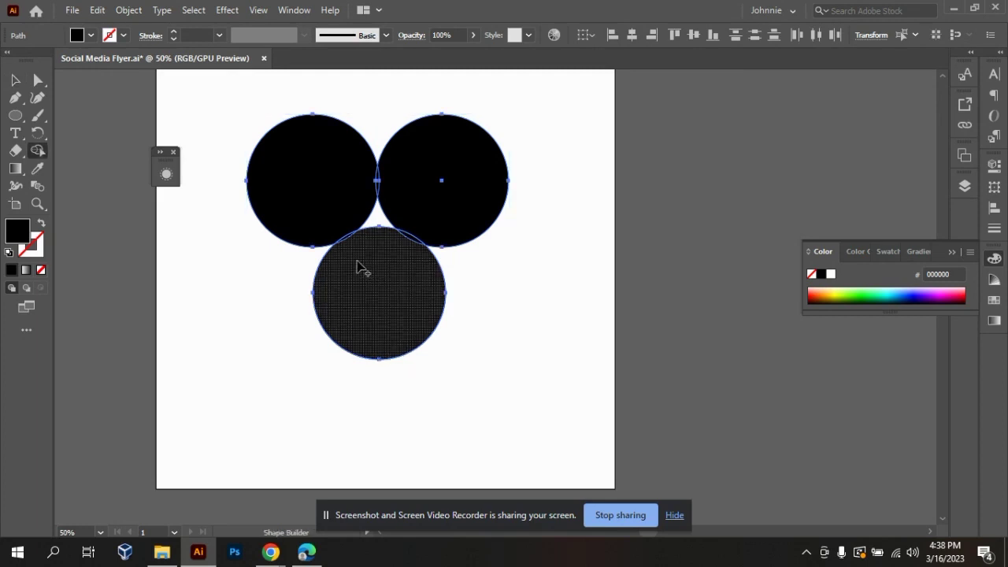
mouse_move(360, 265)
left_mouse_down()
mouse_move(286, 150)
mouse_move(395, 281)
mouse_move(462, 163)
left_mouse_up()
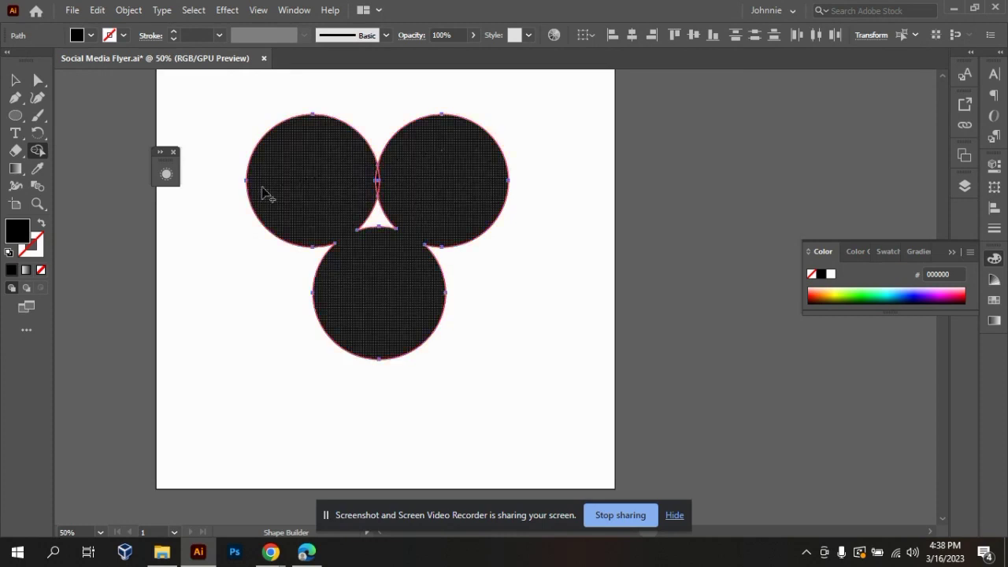
mouse_move(323, 191)
left_mouse_down()
mouse_move(392, 176)
mouse_move(288, 176)
left_mouse_up()
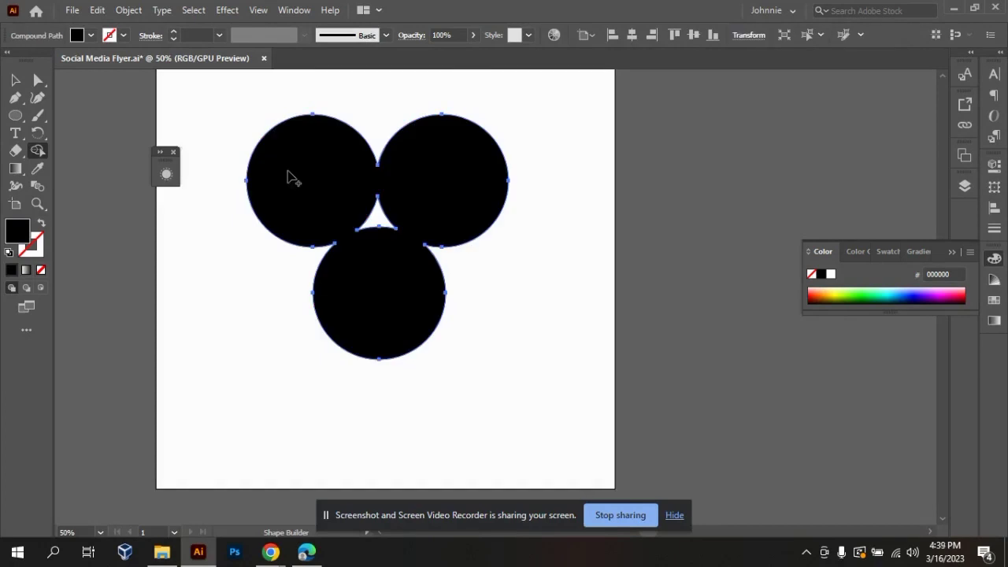
left_click(14, 81)
left_click(544, 378)
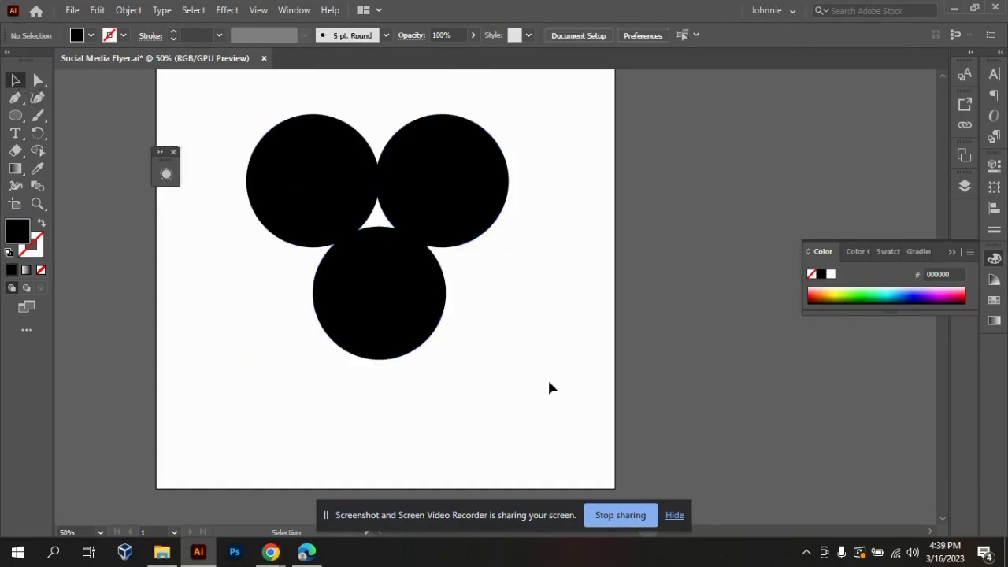
left_click(412, 315)
left_click_drag(390, 225, 779, 268)
key("ctrl+z")
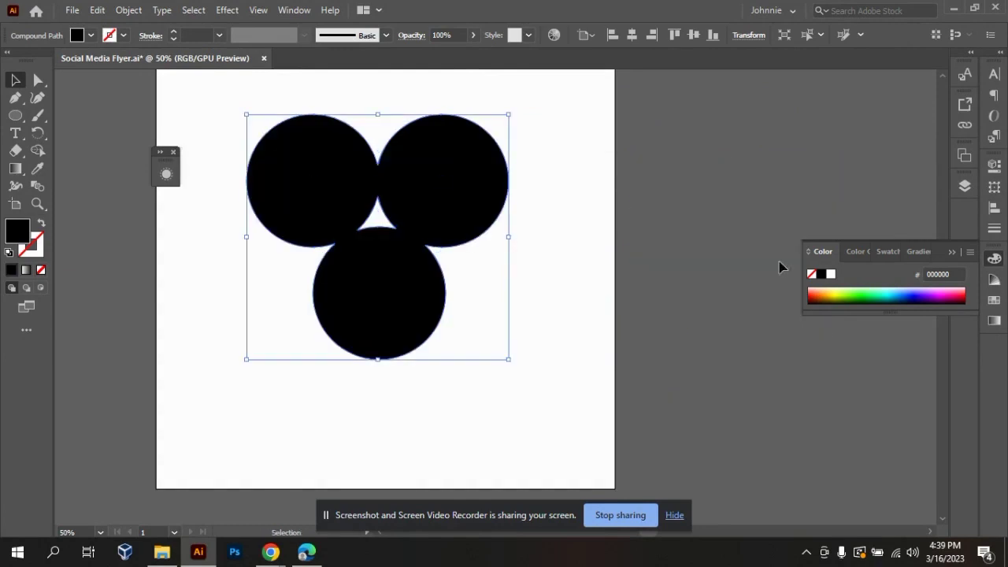
left_click(583, 380)
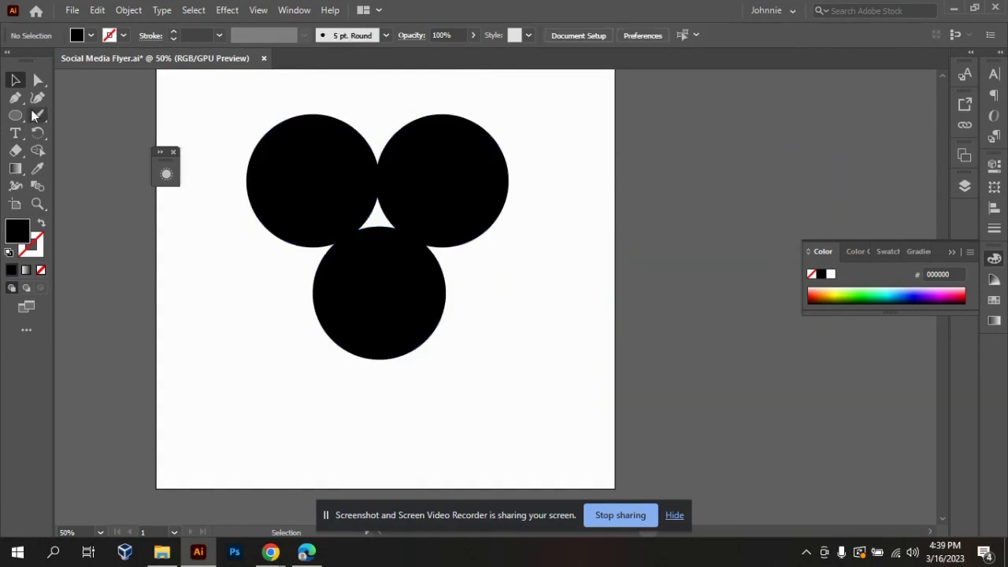
Move the merged three-circle shape off the artboard to its right, and draw a new black circle on the empty artboard.
left_click_drag(326, 227, 790, 285)
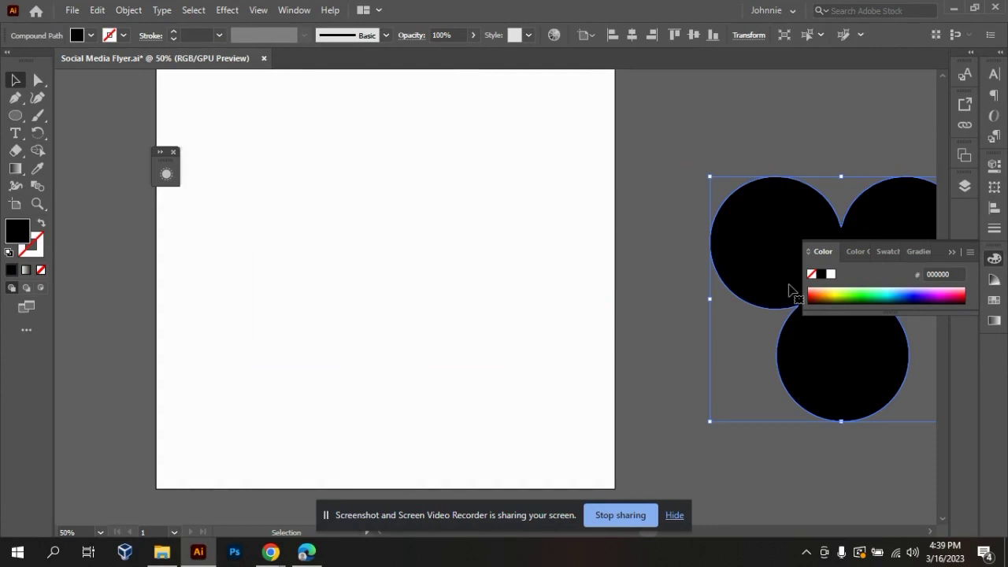
left_click(189, 268)
left_click(15, 117)
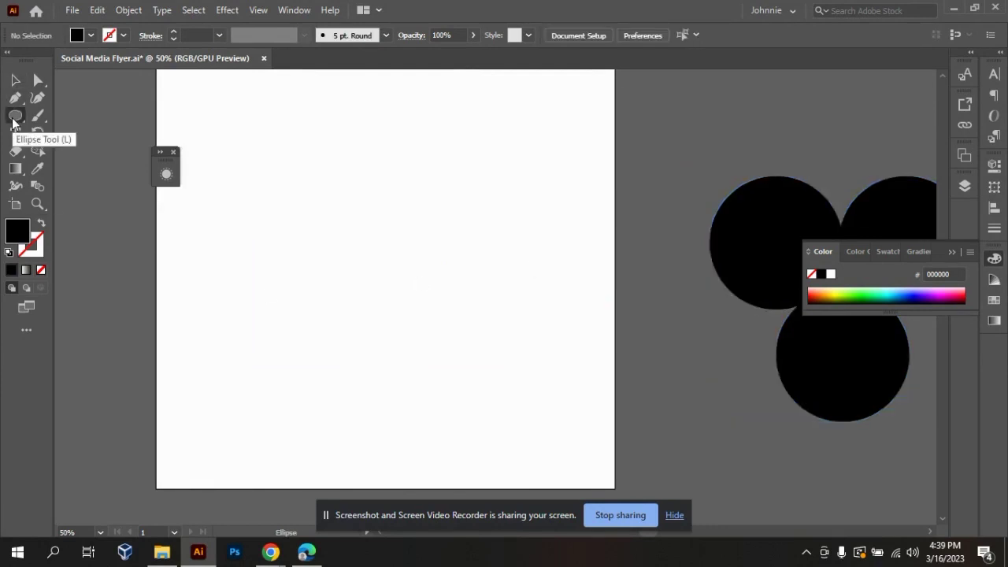
right_click(15, 117)
left_click(51, 134)
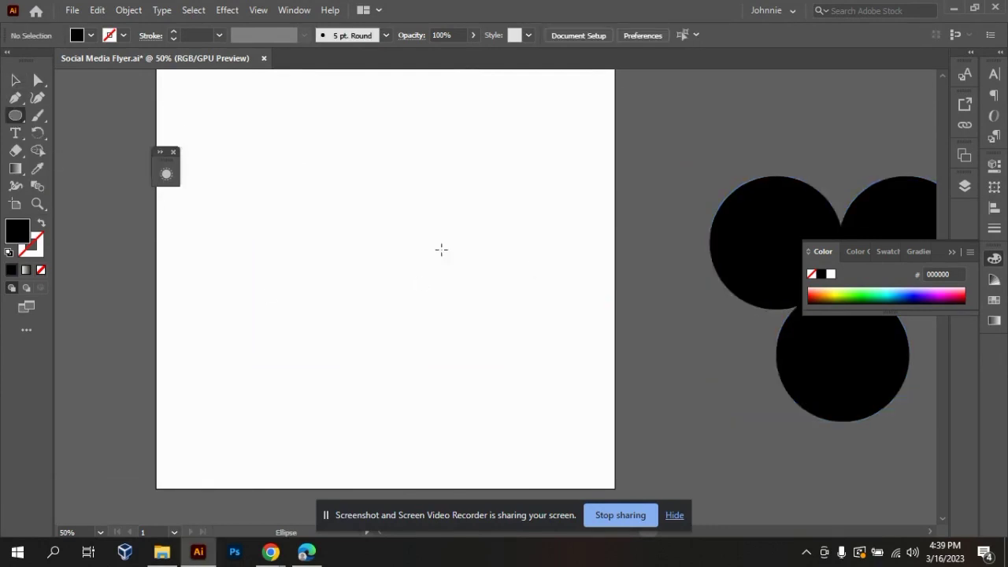
left_click_drag(290, 195, 396, 299)
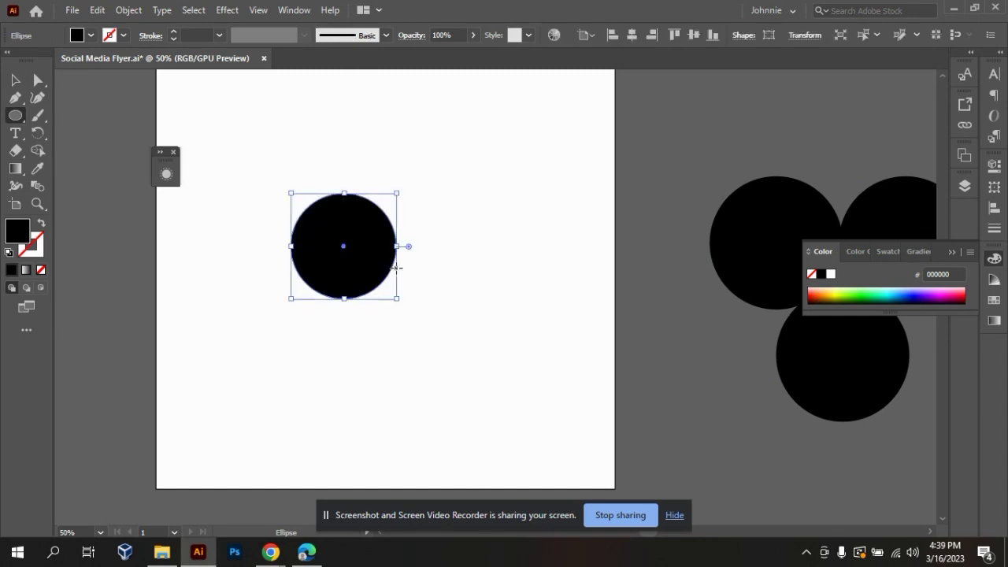
Create a black triangle beside the circle with the Polygon tool, using 3 sides and a radius of 210.0457 px.
right_click(15, 116)
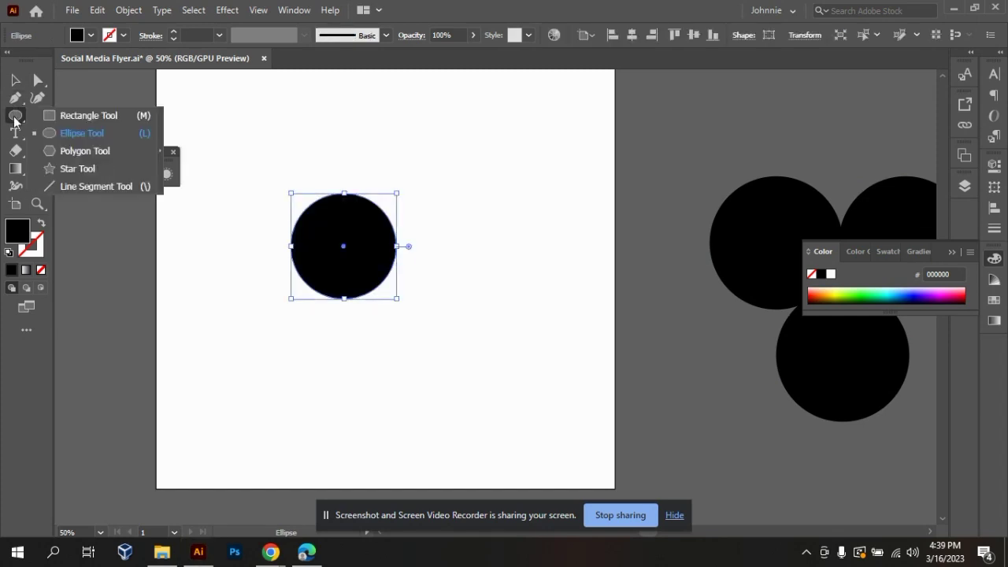
left_click(62, 151)
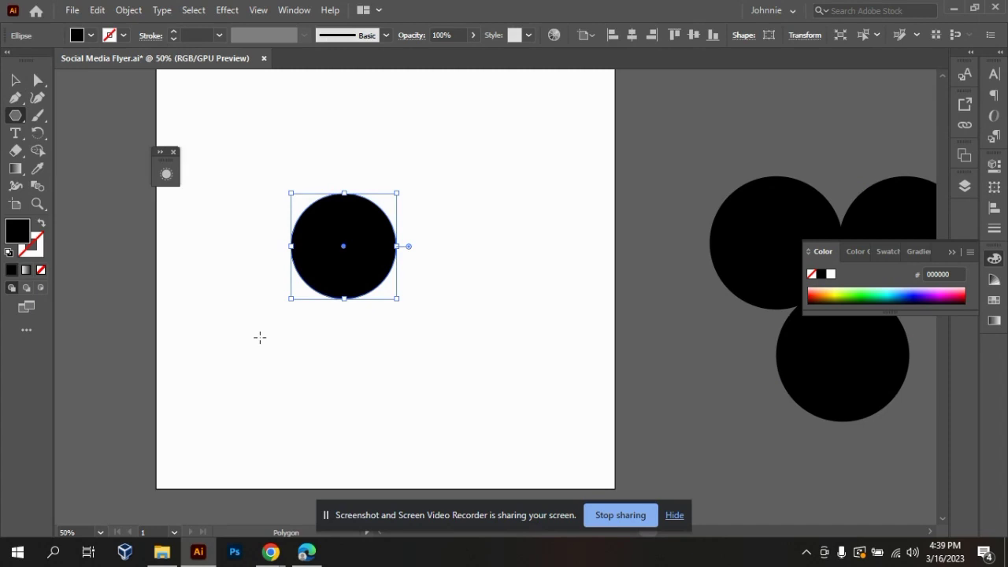
left_click_drag(250, 320, 317, 419)
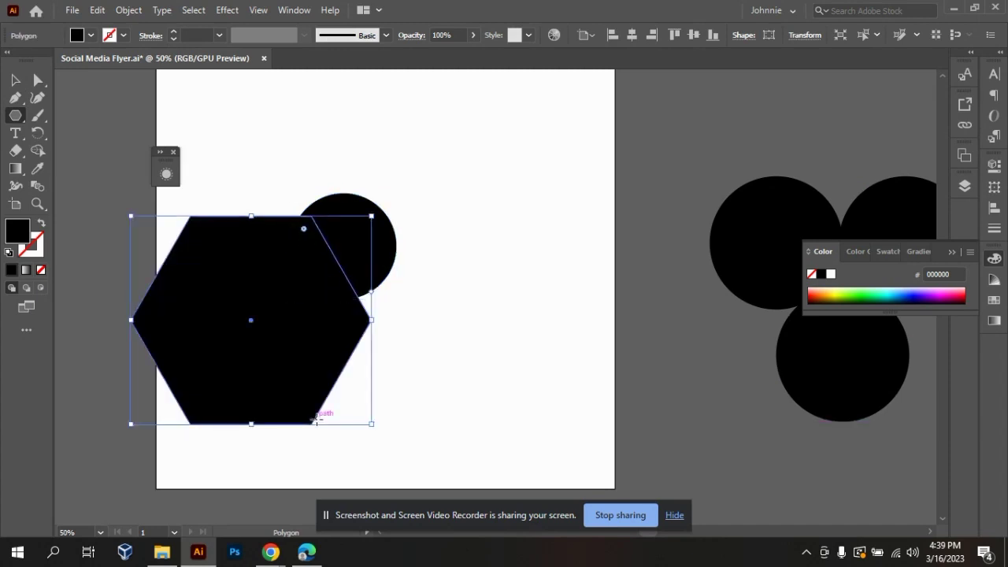
key("Delete")
left_click(259, 330)
type("3")
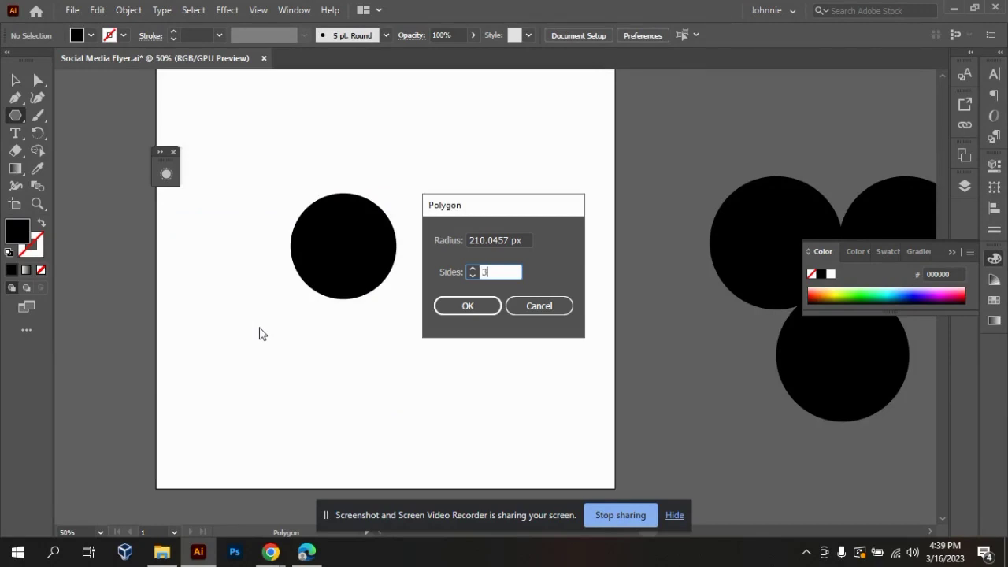
key("Return")
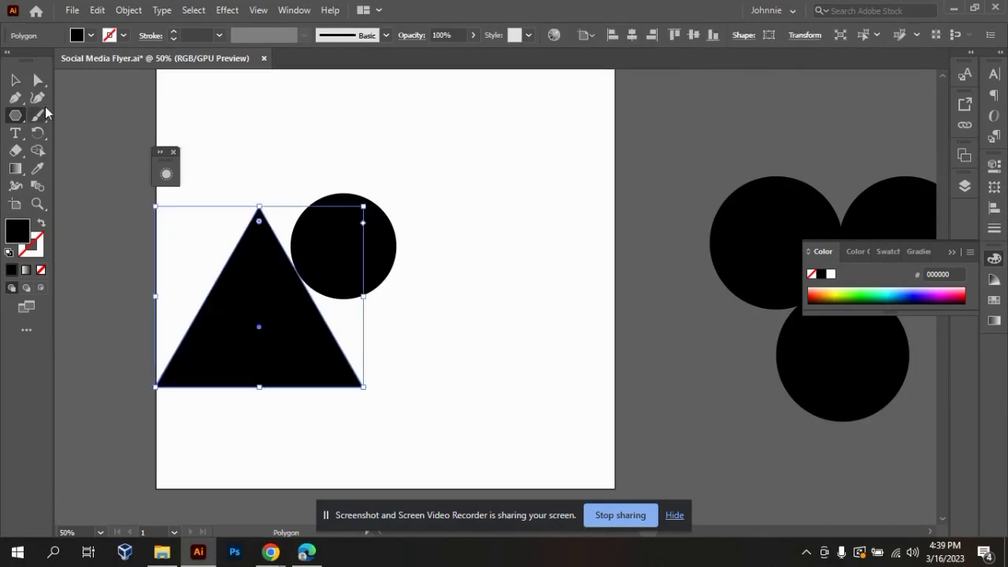
left_click(16, 80)
left_click(489, 359)
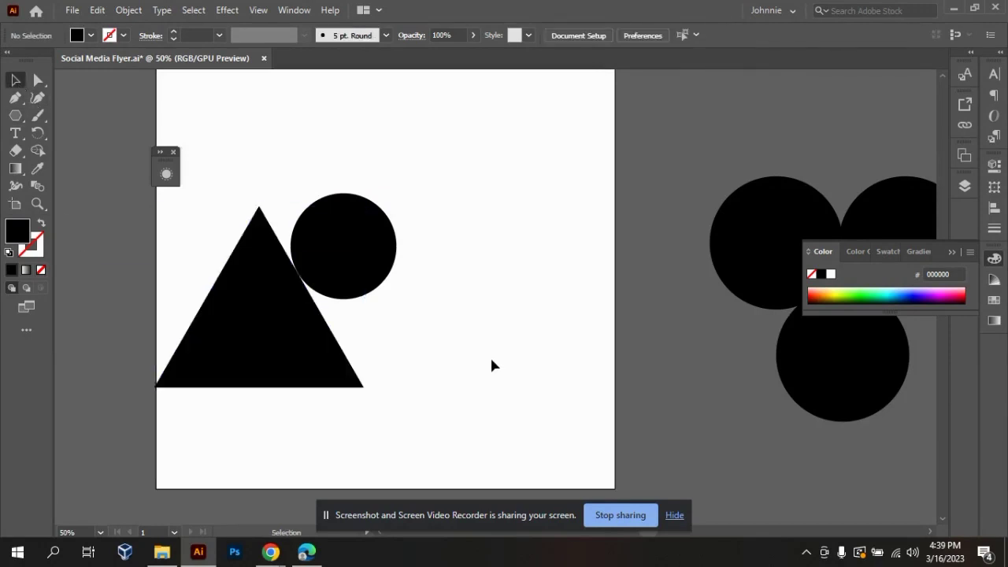
Move the triangle so its tip overlaps the circle, with both shapes horizontally centred on each other.
left_click_drag(286, 347, 372, 358)
left_click(512, 244)
left_click_drag(240, 137, 504, 471)
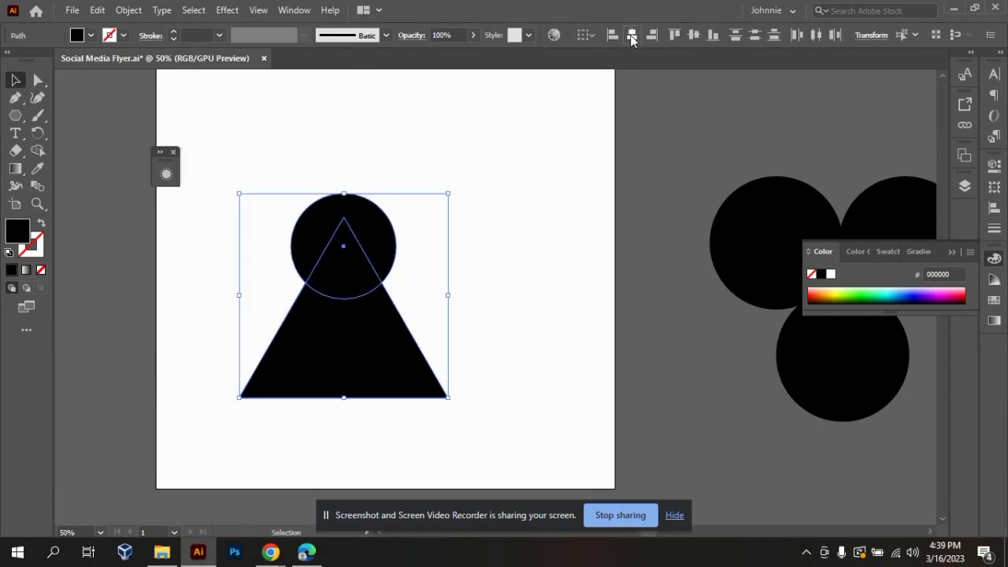
left_click(451, 337)
left_click_drag(270, 157, 410, 419)
left_click(557, 215)
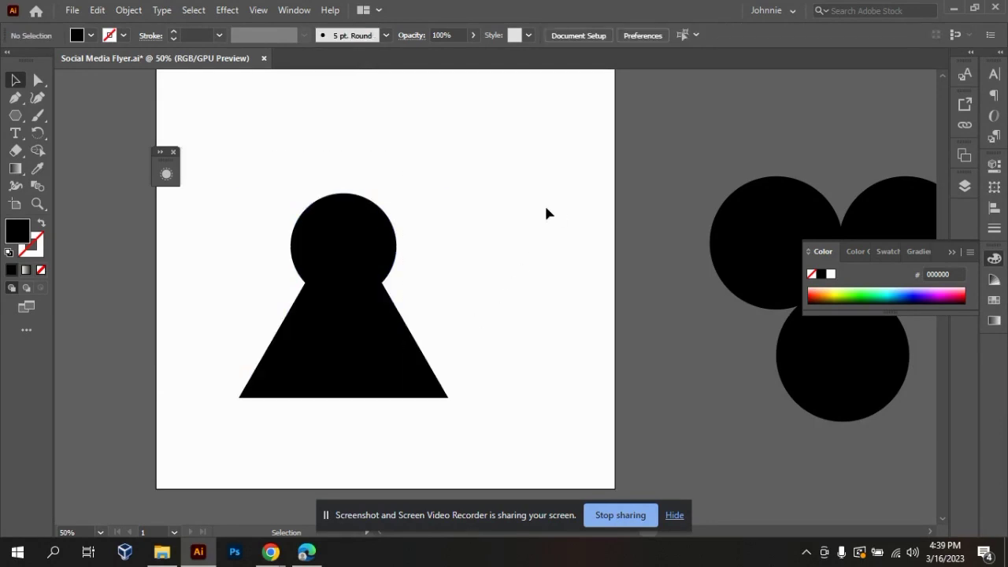
Merge the circle and the triangle into a single keyhole-like shape with the Shape Builder tool.
left_click_drag(286, 168, 467, 419)
key("shift+m")
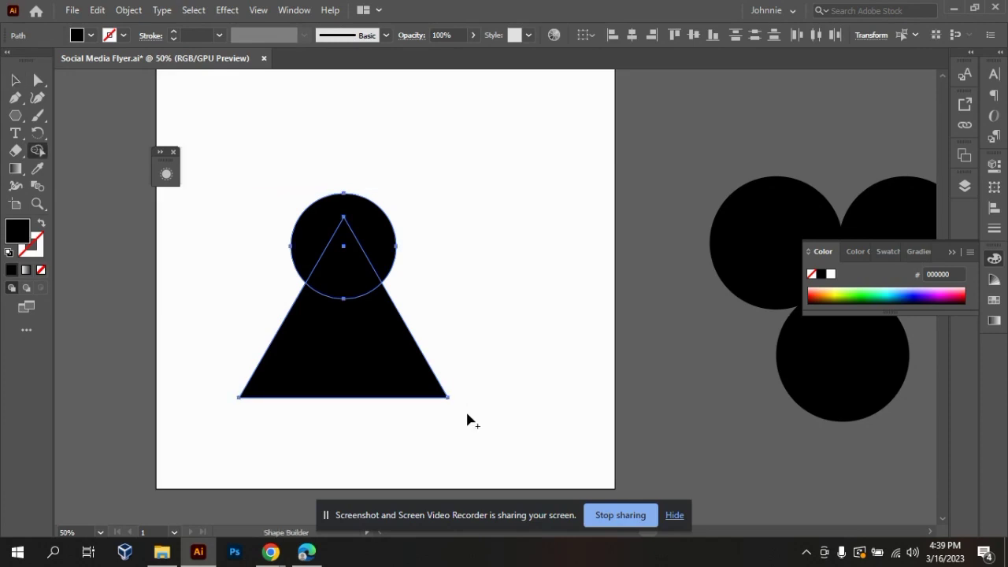
mouse_move(356, 360)
left_mouse_down()
mouse_move(340, 265)
mouse_move(341, 276)
mouse_move(391, 222)
left_mouse_up()
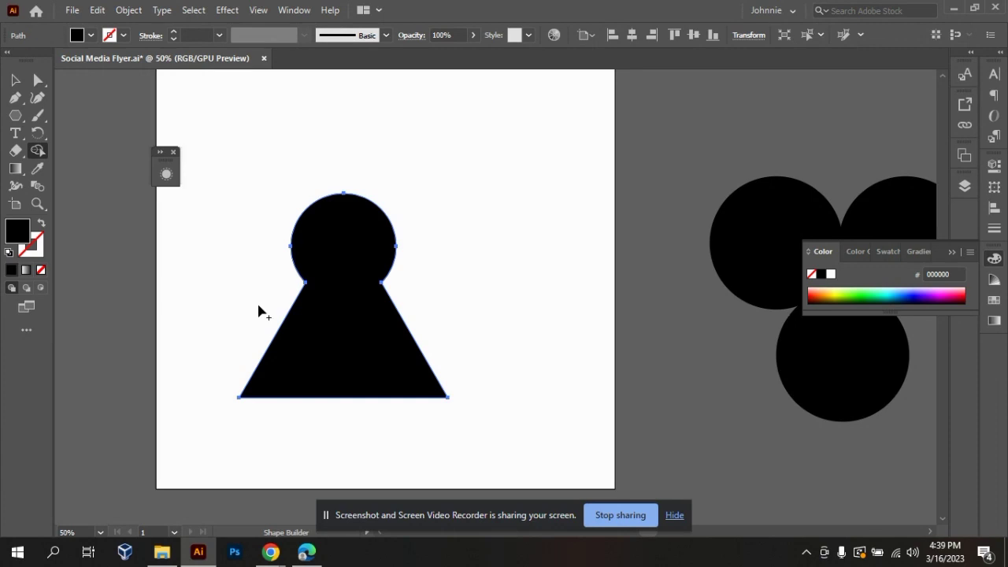
Move the merged keyhole shape to the artboard's lower-right edge, beside the merged three-circle shape.
left_click(15, 80)
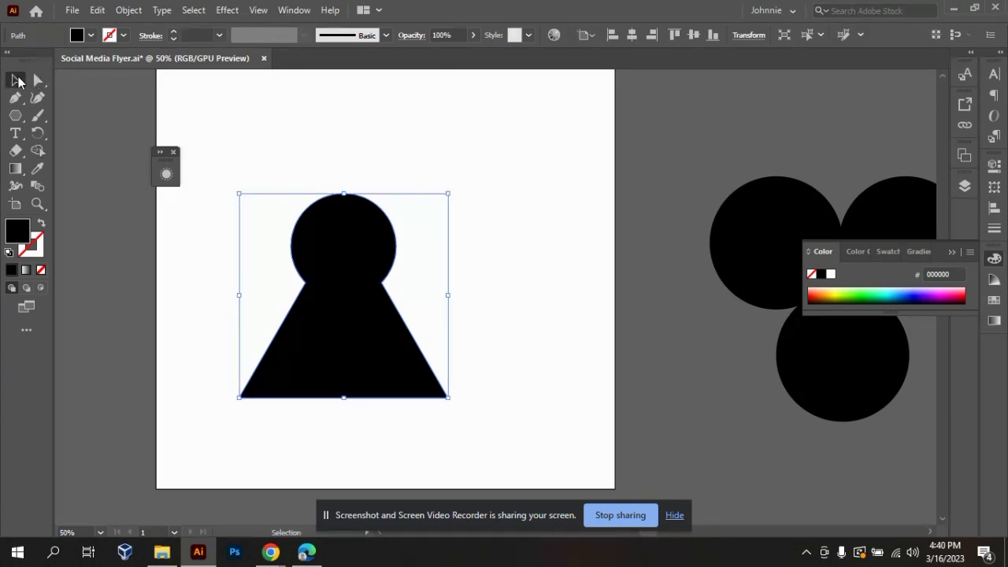
left_click(494, 271)
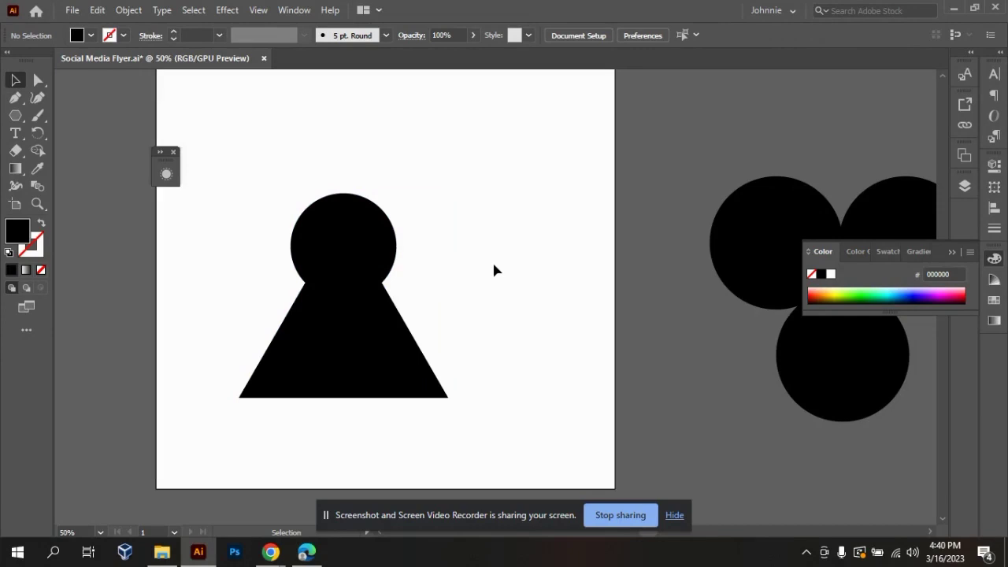
left_click_drag(358, 303, 711, 394)
left_click(552, 188)
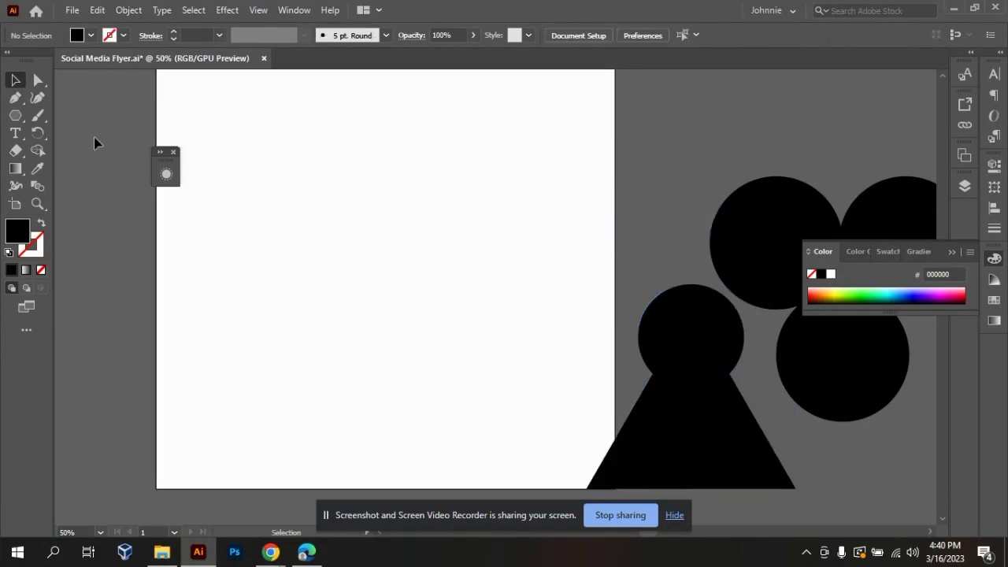
Draw a black circle about 223 px in diameter on the cleared artboard with the Ellipse tool.
left_click(16, 115)
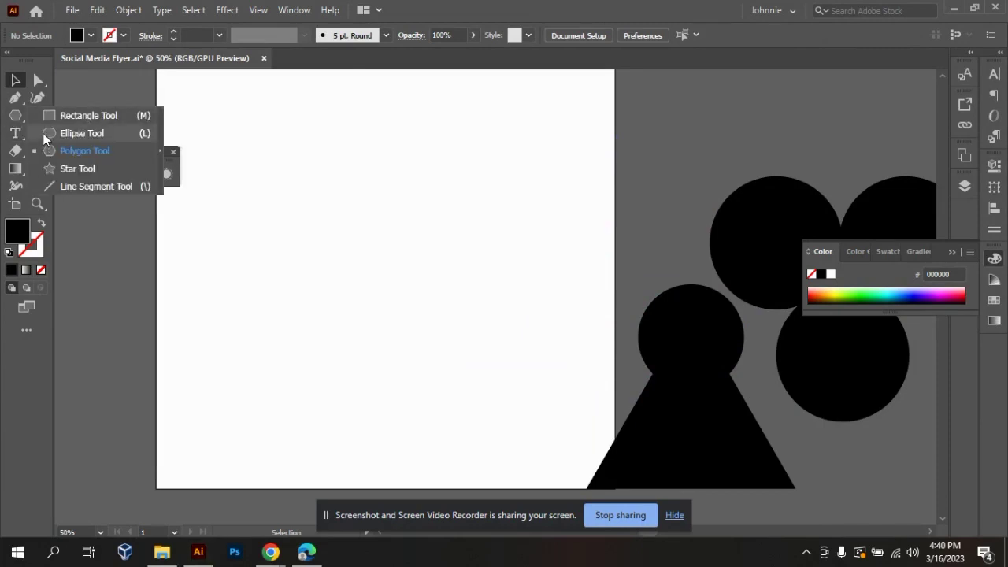
left_click(44, 133)
left_click_drag(292, 164, 420, 293)
left_click(12, 82)
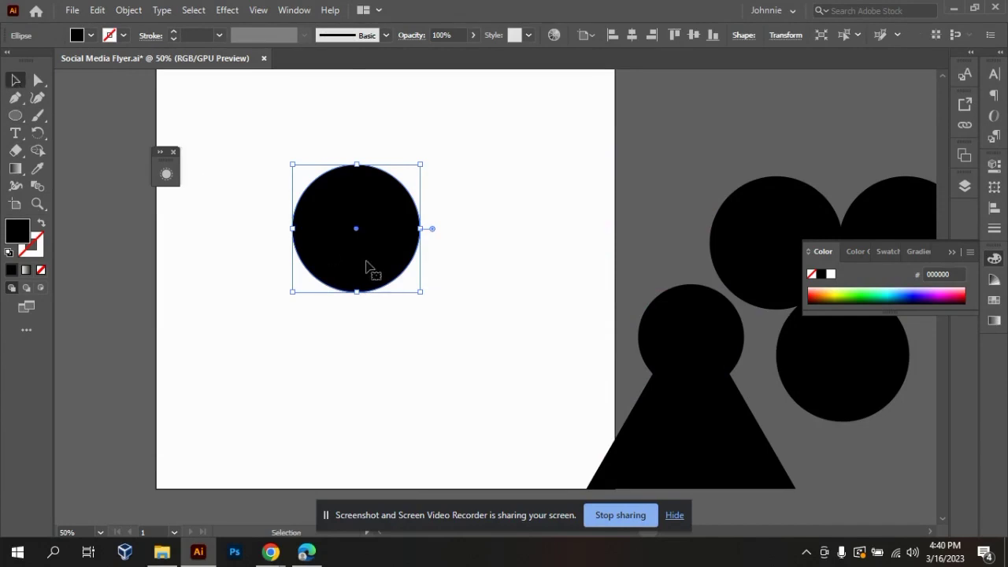
Duplicate the black circle horizontally to its right so the copy overlaps more than half of the original.
left_click(440, 356)
left_click(389, 264)
left_click_drag(388, 264, 442, 264)
key("ctrl+z")
left_click_drag(376, 239, 422, 240)
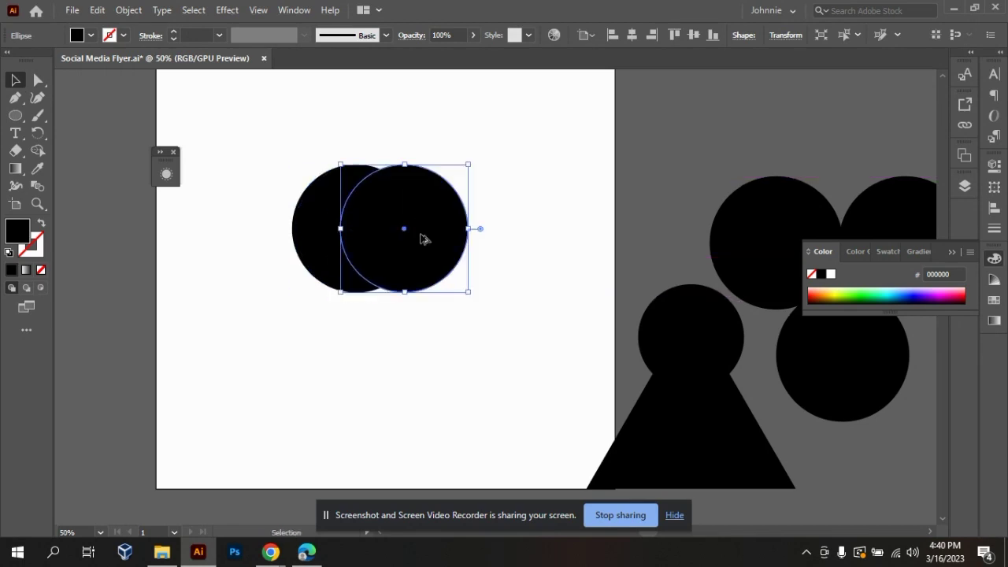
Cut the overlap and the right-hand crescent out of the two circles with the Shape Builder tool, leaving a crescent moon.
left_click(444, 322)
left_click_drag(307, 113, 522, 361)
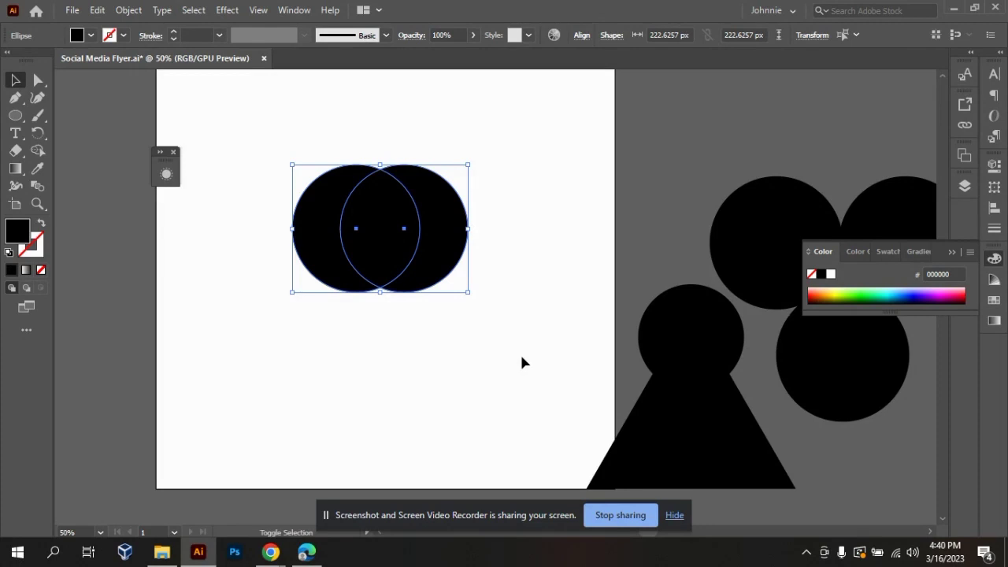
key("shift+m")
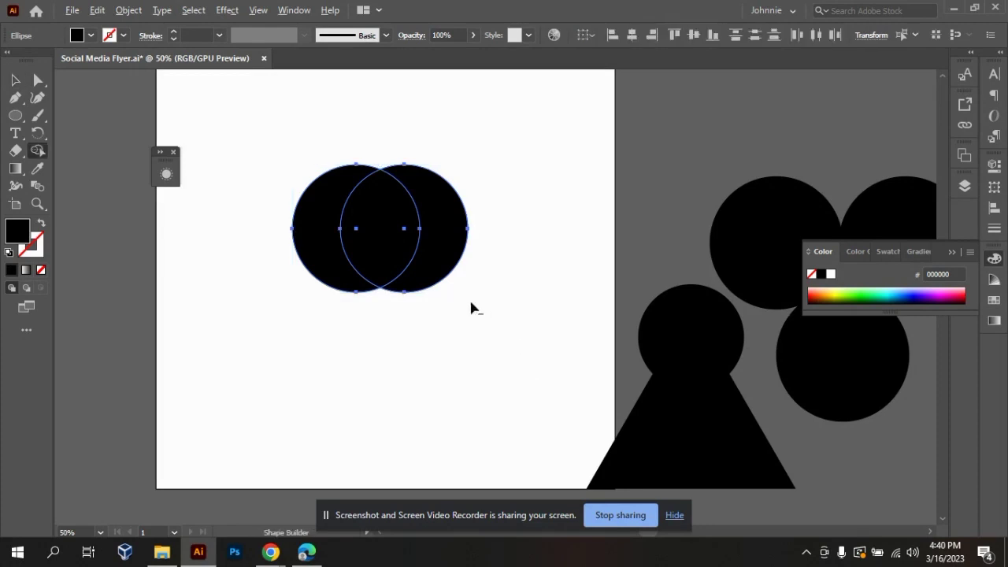
left_click(394, 238, "alt")
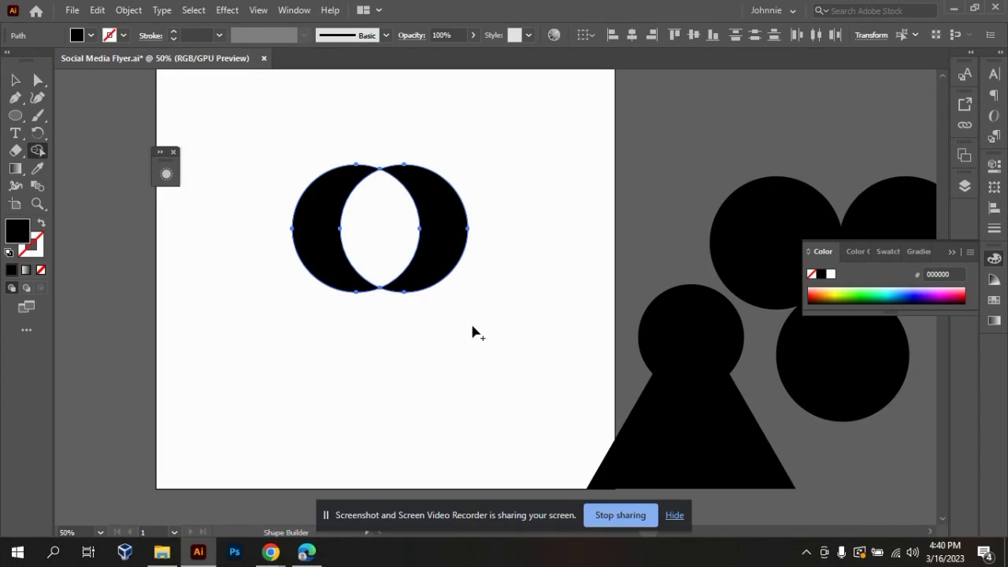
left_click(438, 241, "alt")
left_click(15, 80)
left_click(416, 300)
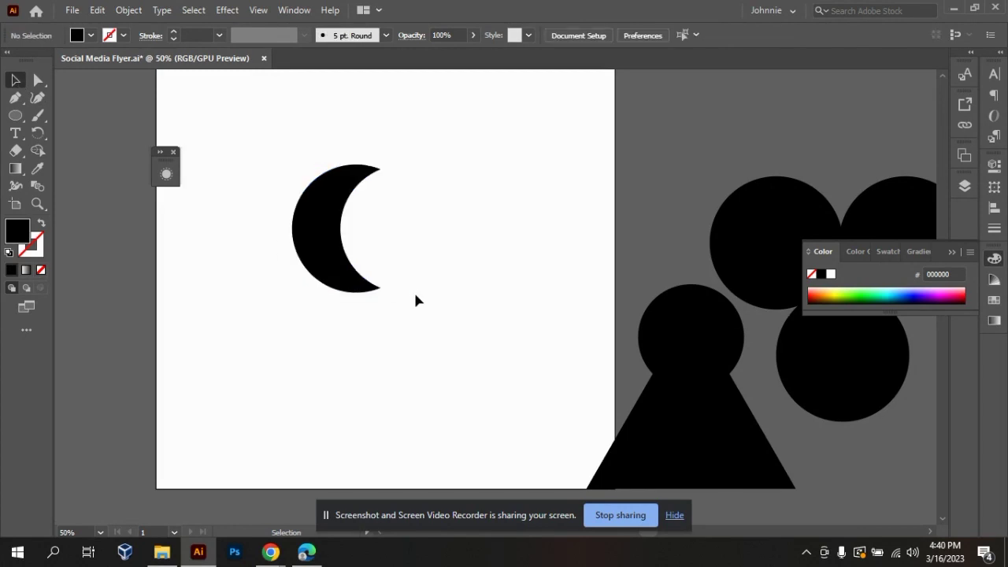
key("ctrl+minus")
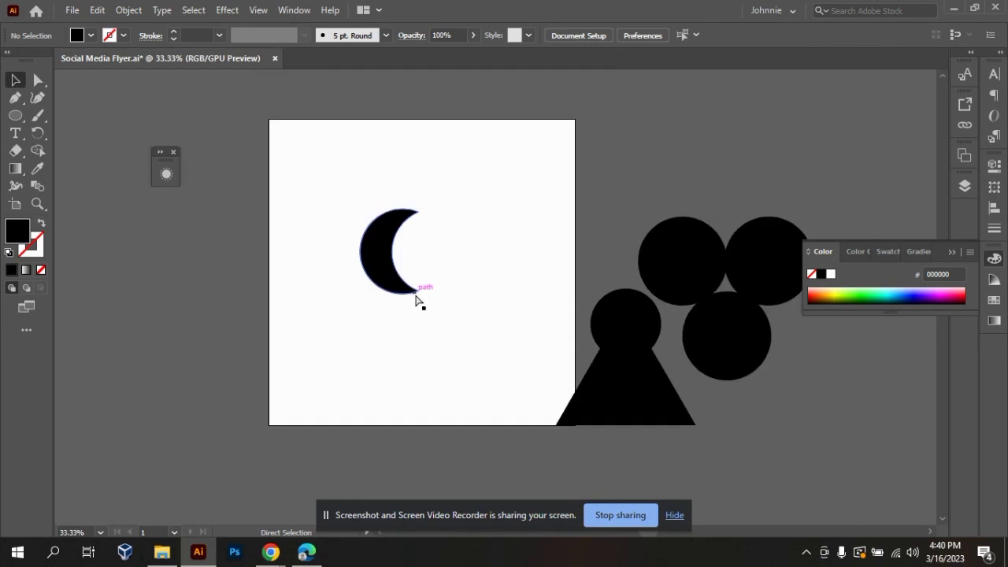
key("ctrl+plus")
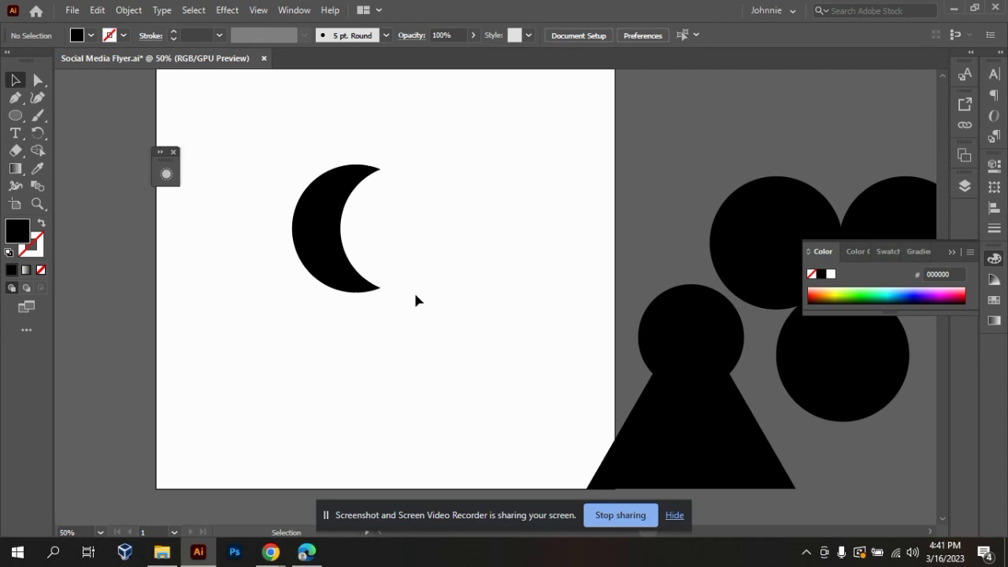
left_click(307, 199)
key("ctrl+minus")
key("ctrl+minus")
key("ctrl+minus")
key("ctrl+equal")
key("ctrl+equal")
key("ctrl+equal")
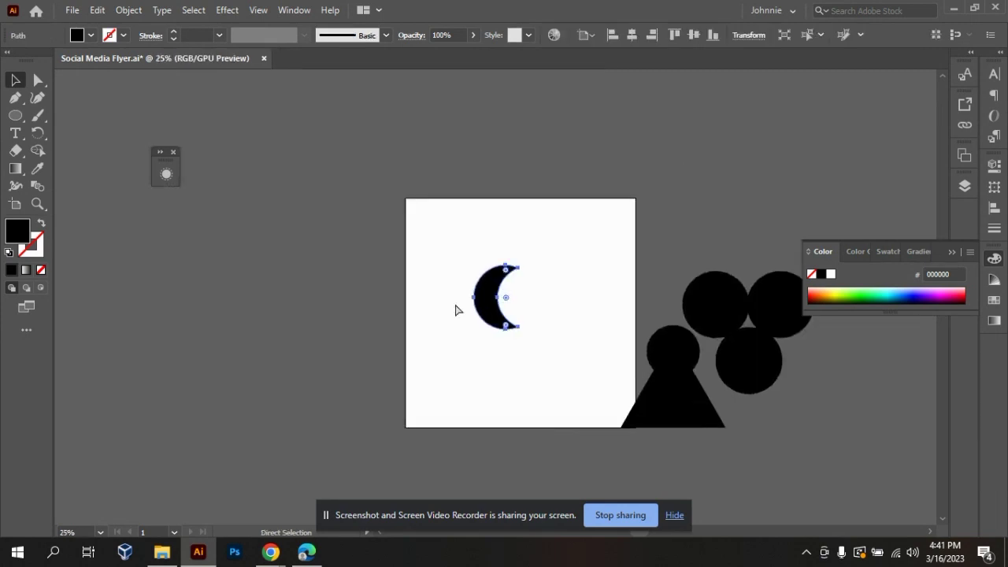
key("ctrl+minus")
key("ctrl+minus")
key("ctrl+equal")
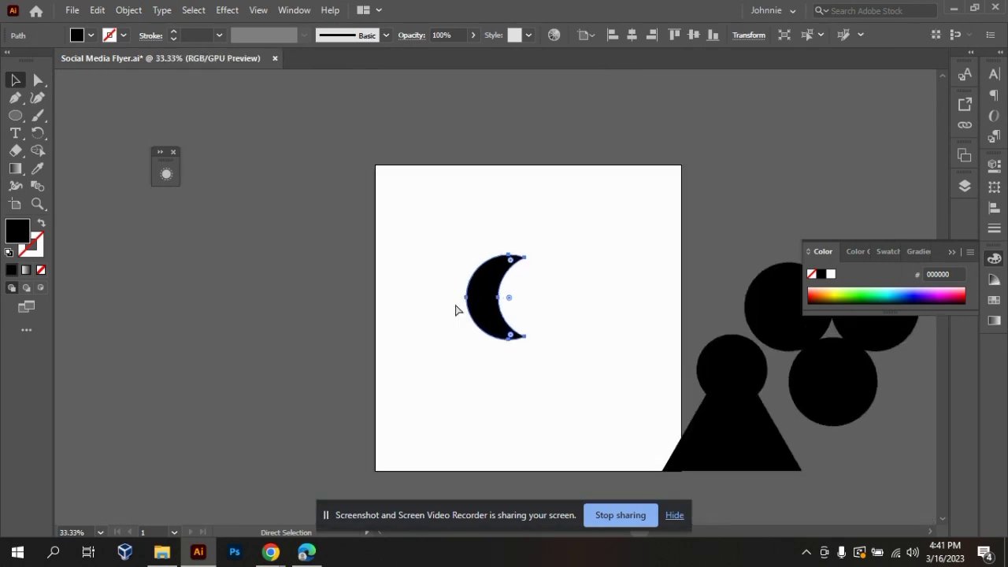
Collapse the floating Color panel so it no longer covers the merged shapes.
left_click(952, 254)
scroll(945, 295, "down", 3)
key("a")
key("ctrl+minus")
key("ctrl+equal")
key("v")
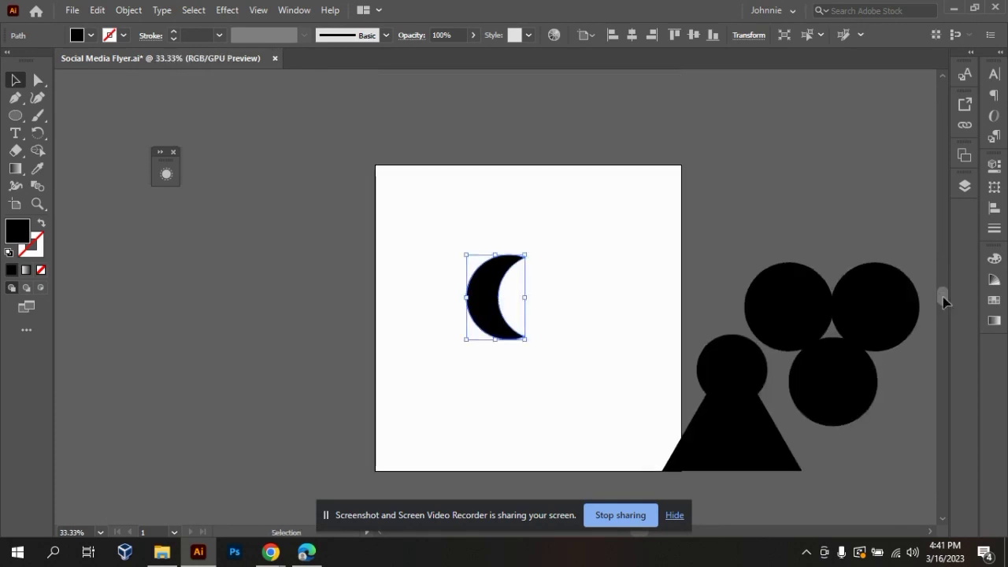
left_click_drag(943, 298, 944, 301)
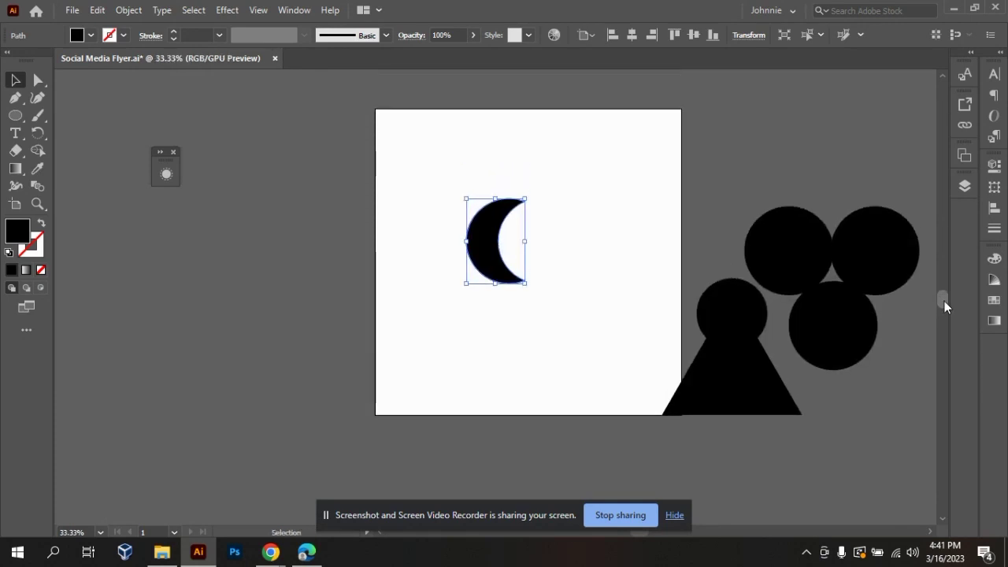
Move the crescent moon off the artboard to its right, above the three-circle shape.
left_click(589, 293)
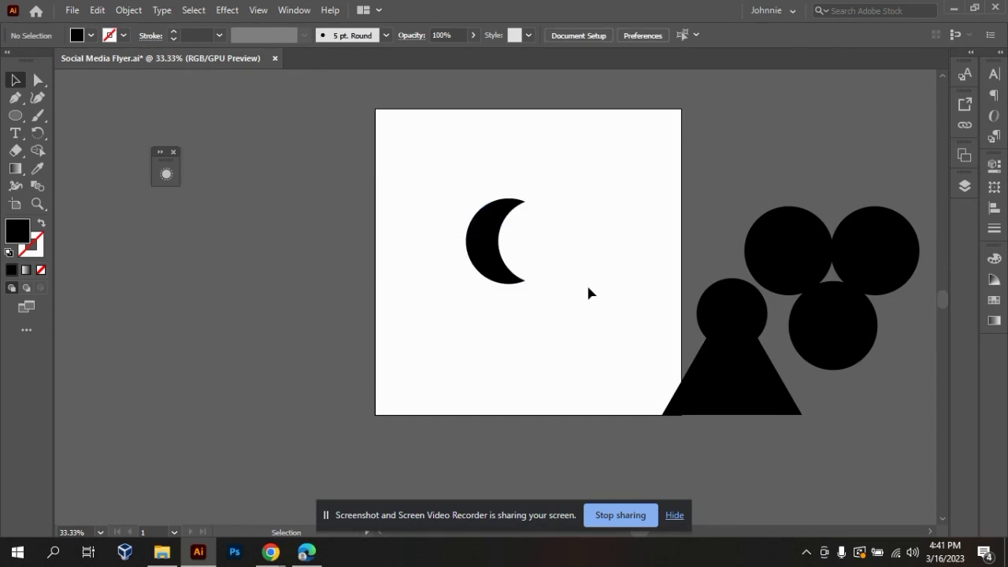
key("ctrl+equal")
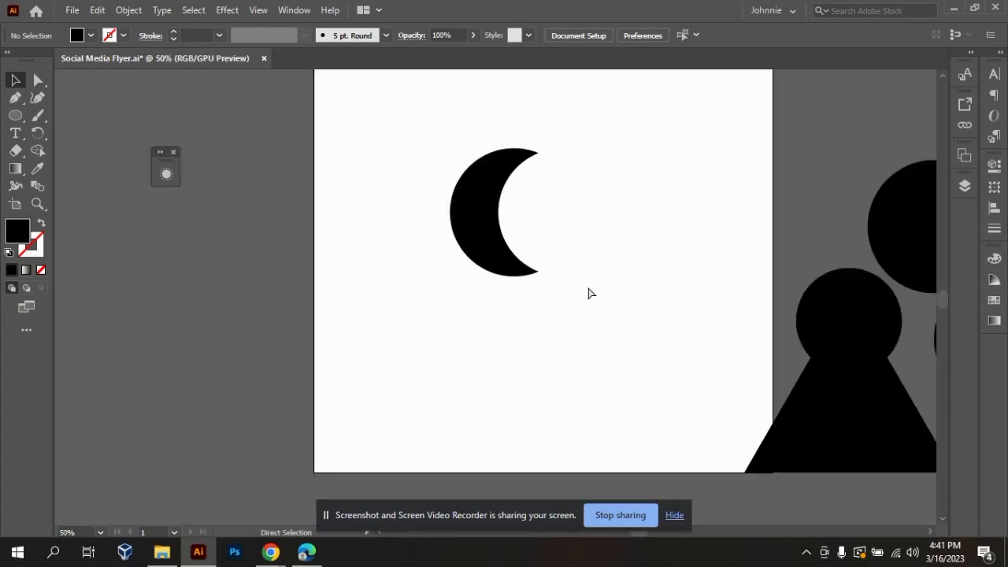
key("ctrl+minus")
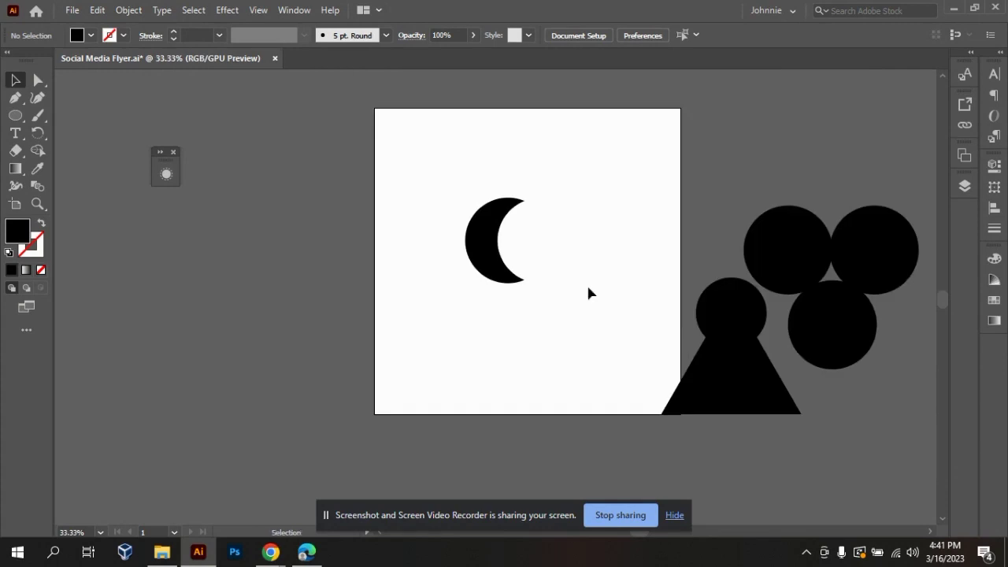
left_click_drag(483, 228, 733, 156)
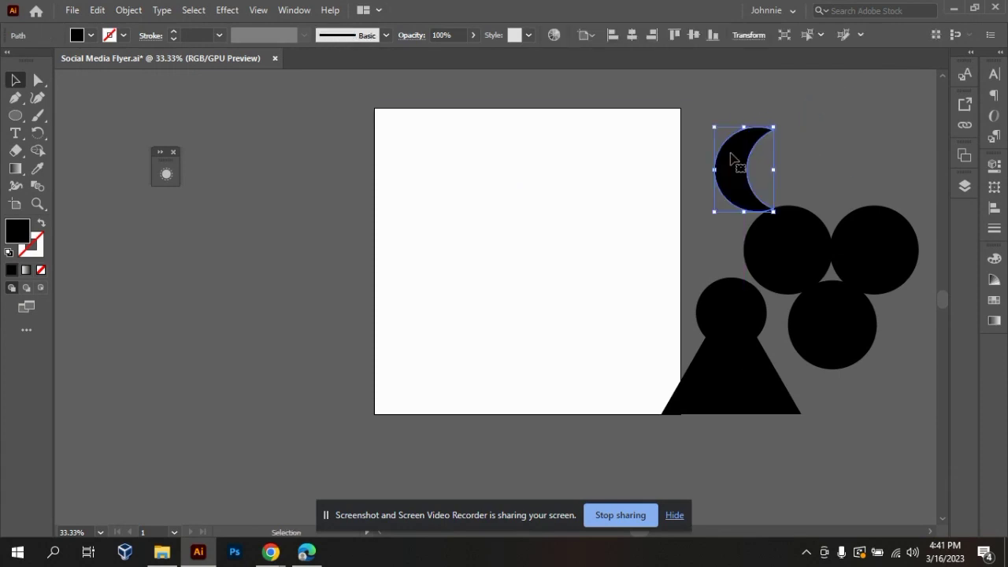
left_click(708, 245)
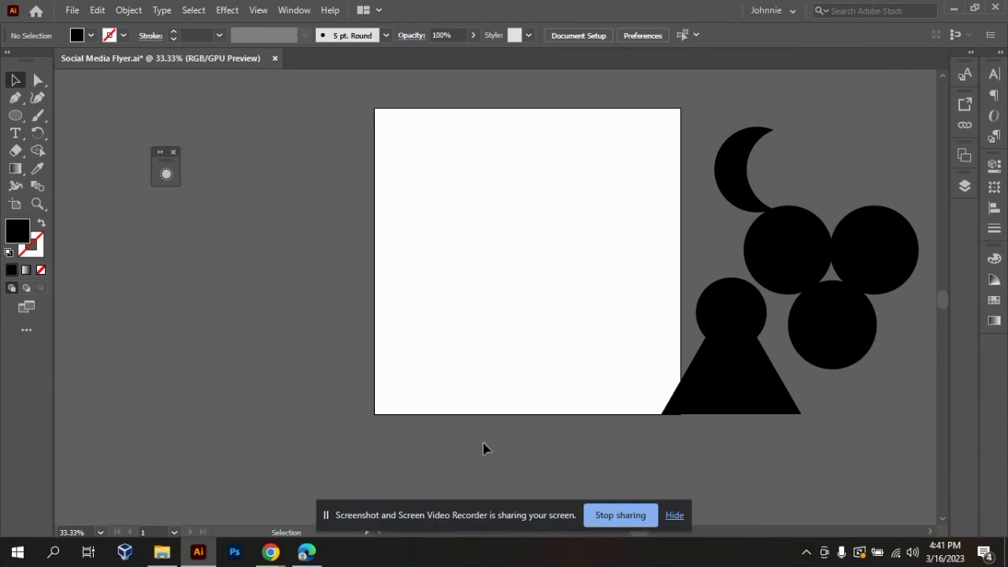
Place the sketch image IMG_20230316_162745_246 from the Downloads folder onto the artboard.
mouse_move(155, 563)
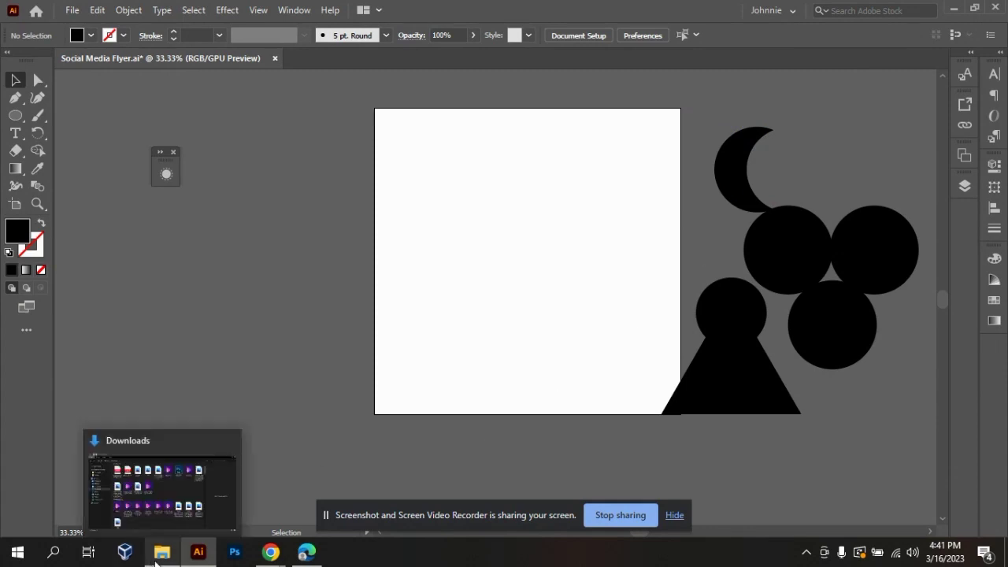
left_click(173, 492)
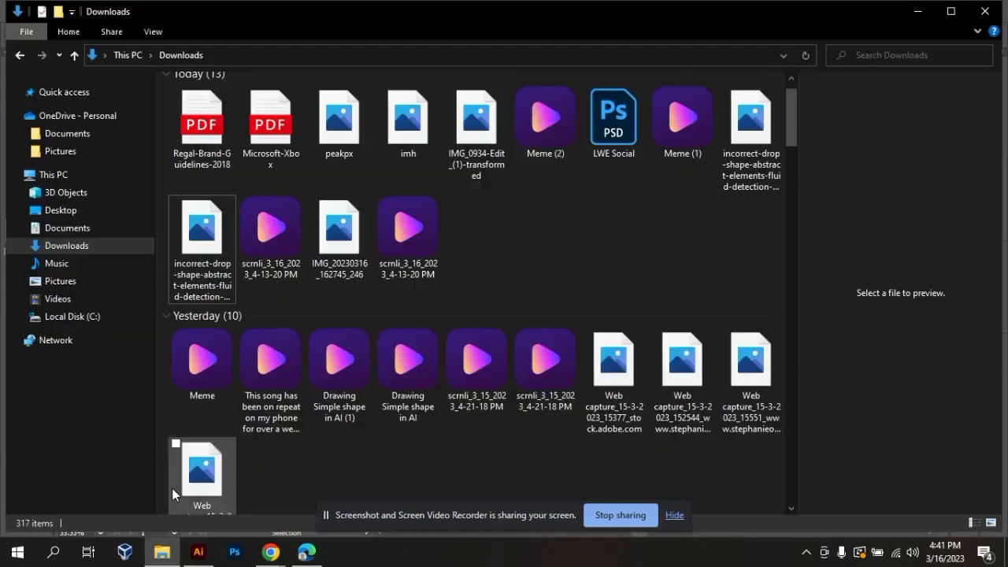
left_click_drag(350, 266, 439, 276)
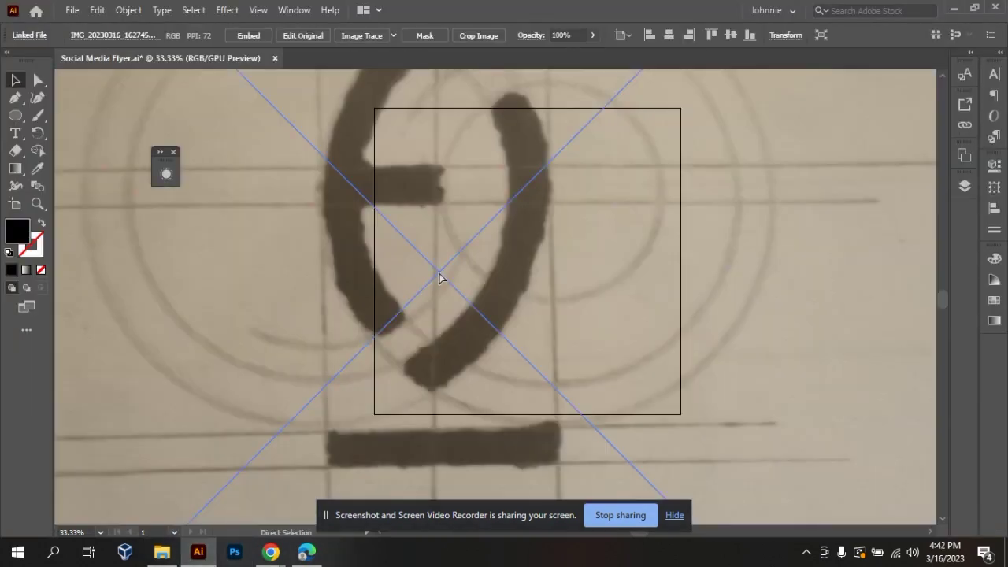
Scale the placed sketch image down proportionally and position it so it just covers the artboard.
key("ctrl+minus")
key("ctrl+minus")
key("ctrl+minus")
key("ctrl+minus")
key("ctrl+plus")
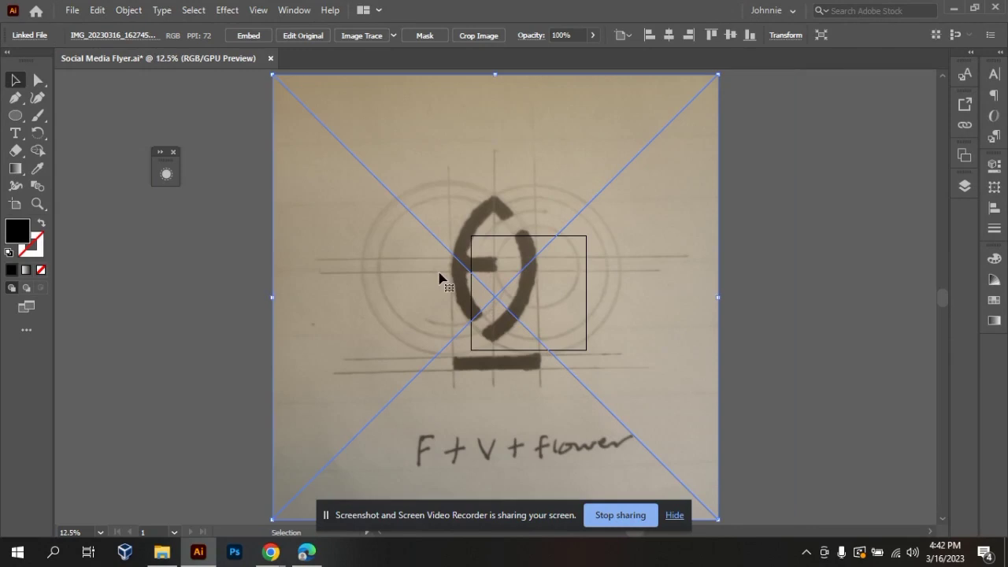
left_click_drag(273, 297, 529, 297)
Move the crescent, keyhole and three-circle shapes together farther right, away from the artboard.
left_click(685, 313)
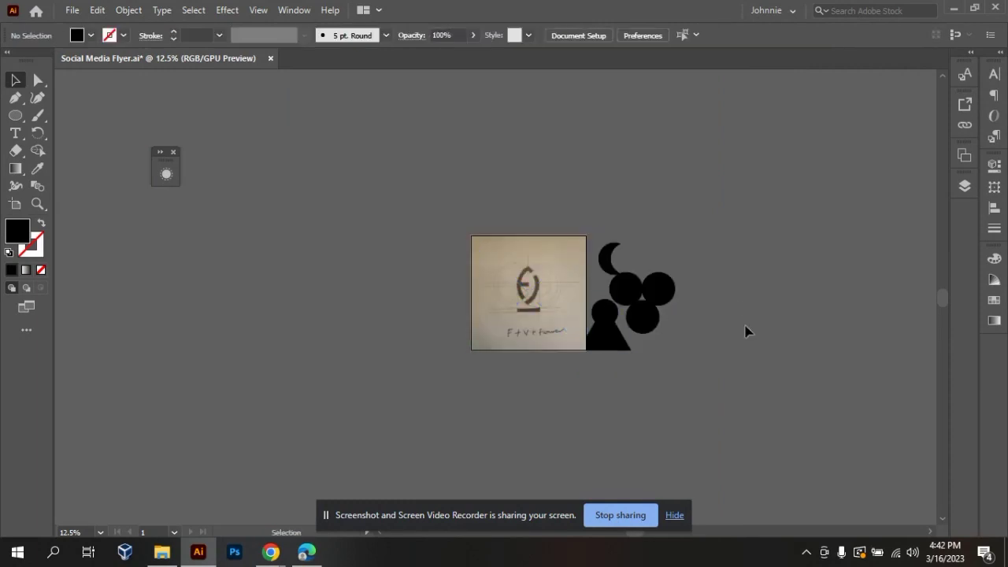
left_click_drag(641, 200, 701, 325)
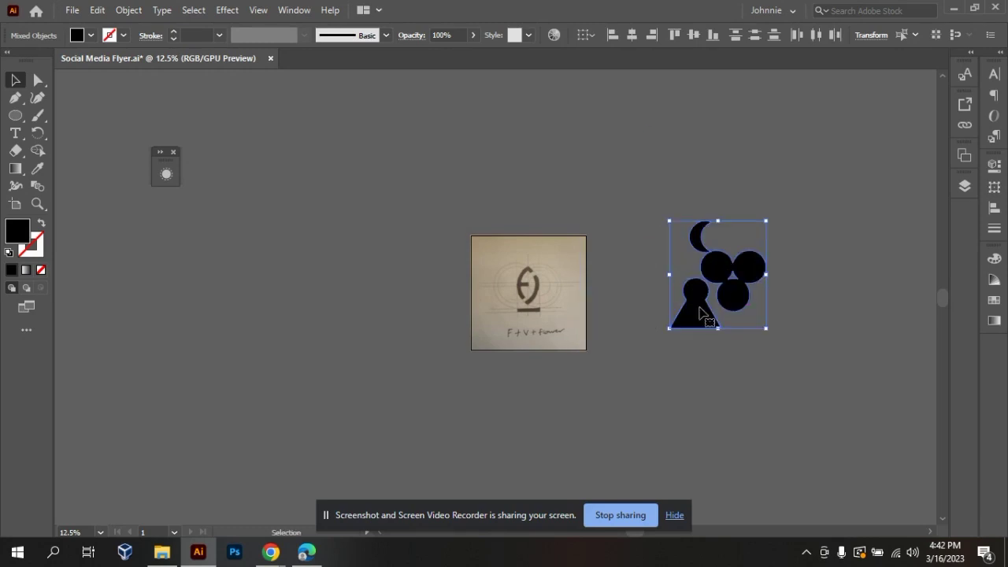
left_click(601, 394)
Examine the logo sketch's overlapping circles, guide lines, curved strokes and base bar.
key("ctrl+equal")
key("ctrl+equal")
key("ctrl+equal")
key("ctrl+equal")
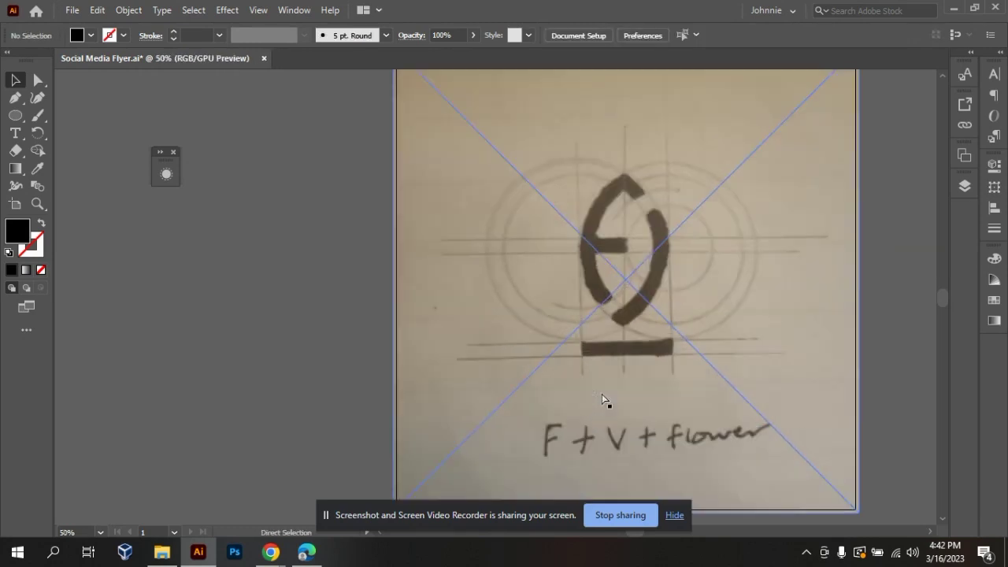
key("ctrl+minus")
key("ctrl+minus")
key("ctrl+equal")
key("ctrl+equal")
key("ctrl+minus")
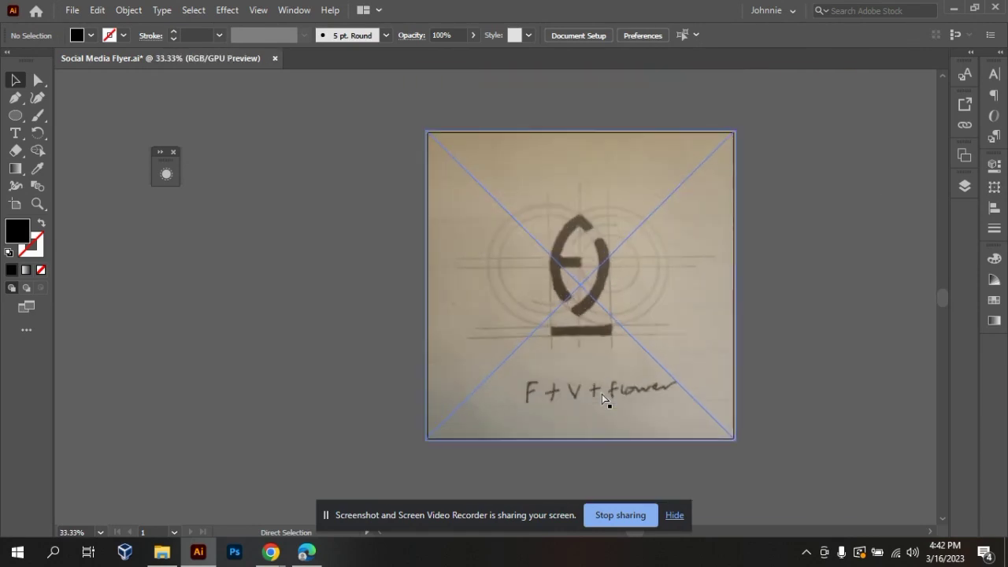
key("ctrl+equal")
key("ctrl+minus")
key("ctrl+equal")
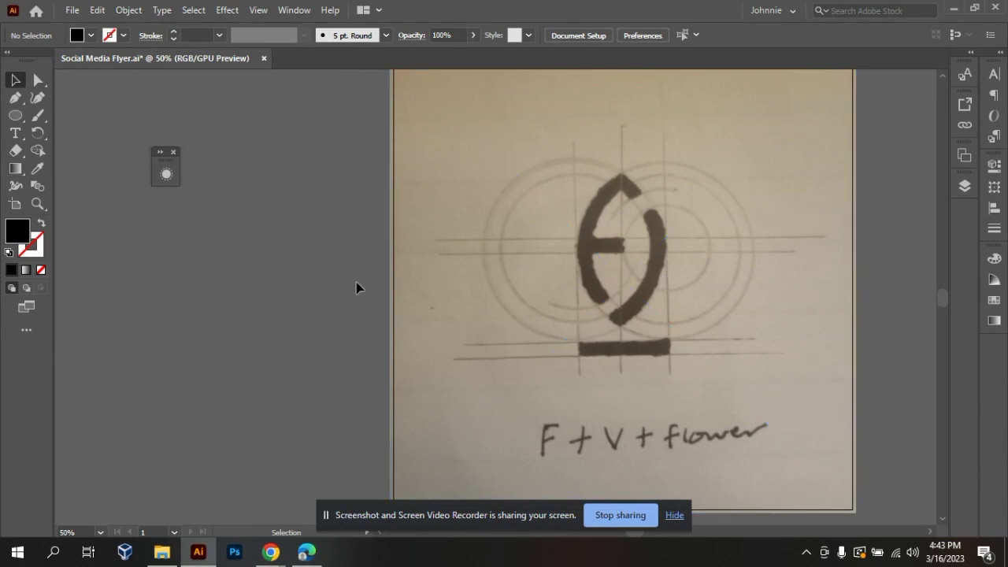
Set the sketch image's opacity to 30%.
left_click(454, 293)
key("ctrl+shift+a")
right_click(505, 255)
mouse_move(580, 265)
left_click(646, 265)
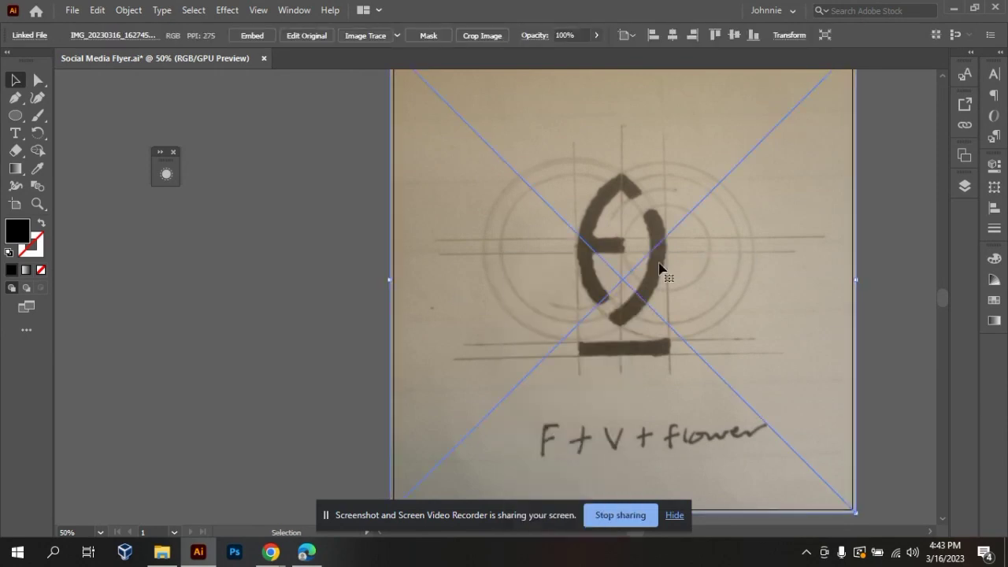
type("30")
key("Return")
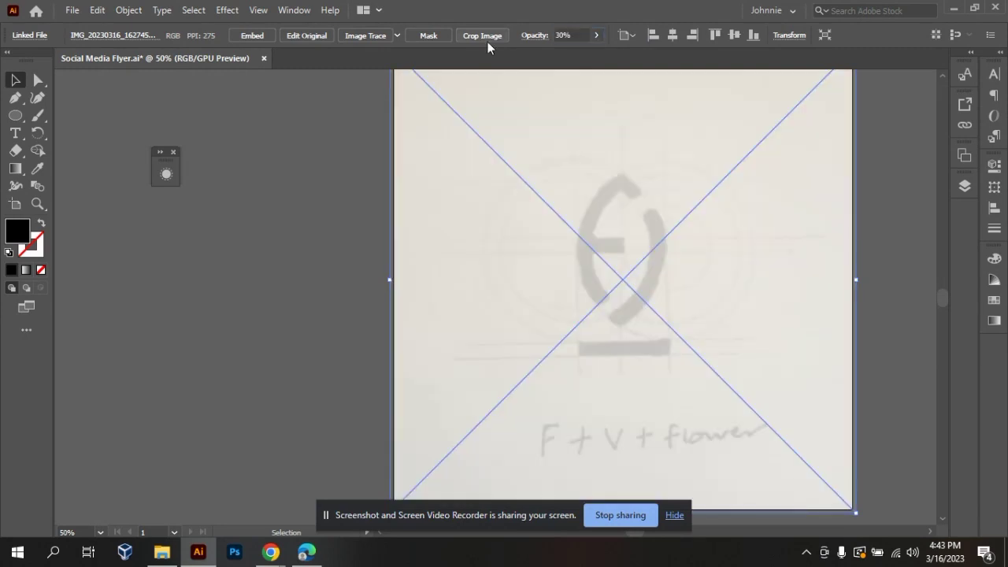
Set the sketch image's opacity back to 100%.
left_click_drag(580, 35, 476, 38)
type("100")
key("Return")
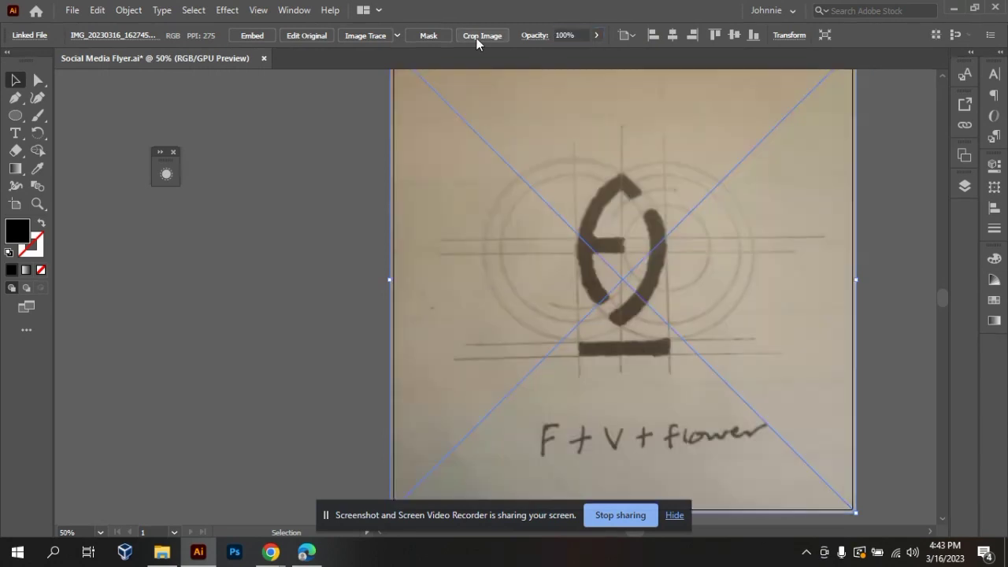
Lock the sketch image in place on the artboard.
left_click(305, 284)
left_click(488, 319)
key("ctrl+2")
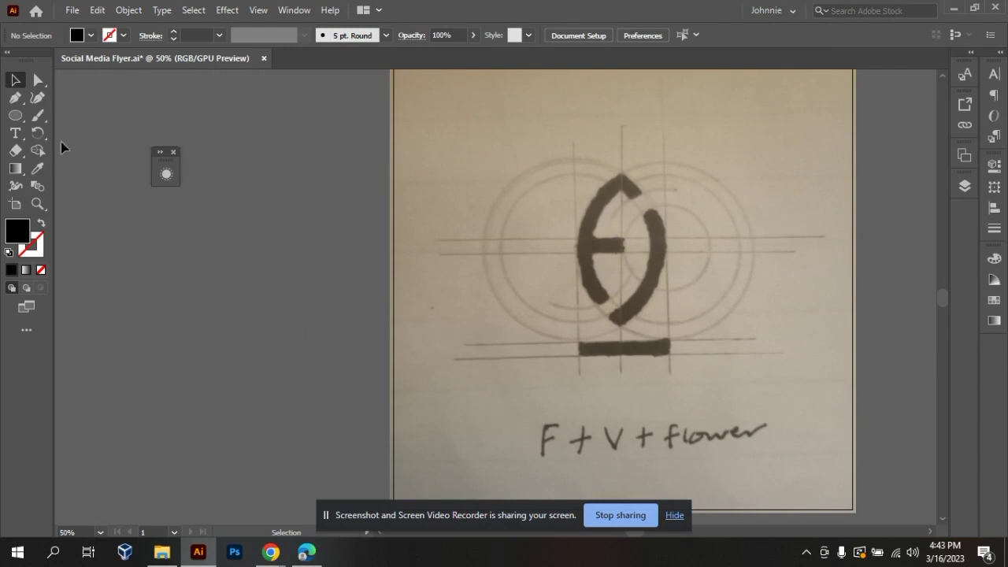
Draw a circle over the sketch's left outer ring and stretch it up to the ring's upper-left edge.
left_click(16, 117)
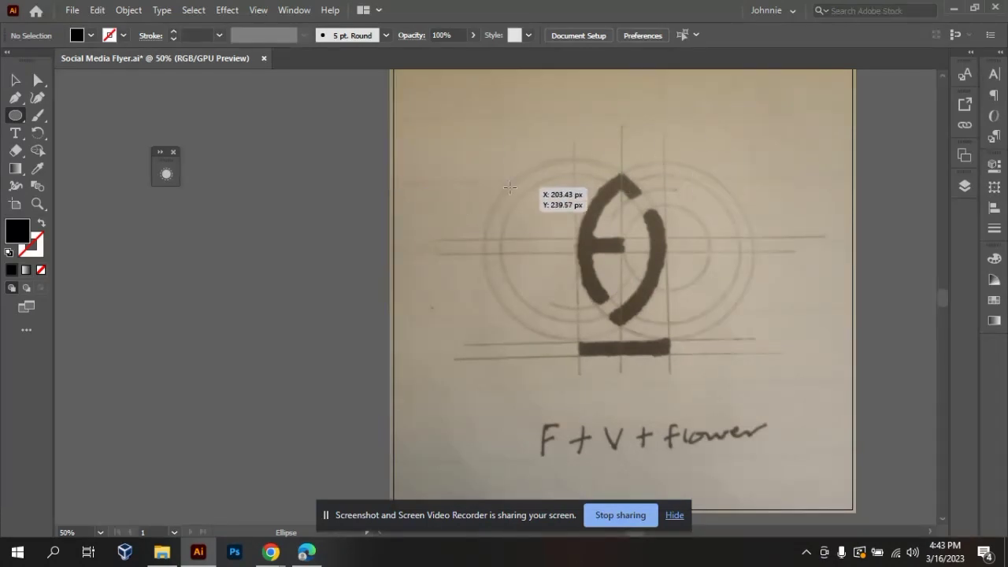
mouse_move(512, 191)
left_mouse_down()
mouse_move(590, 376)
mouse_move(605, 286)
mouse_move(630, 339)
left_mouse_up()
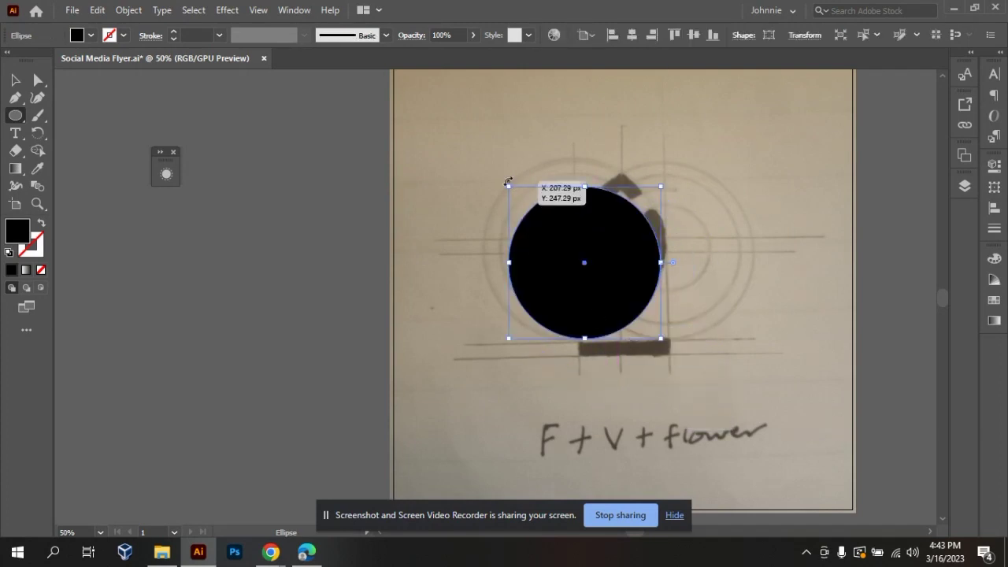
left_click_drag(508, 186, 485, 162)
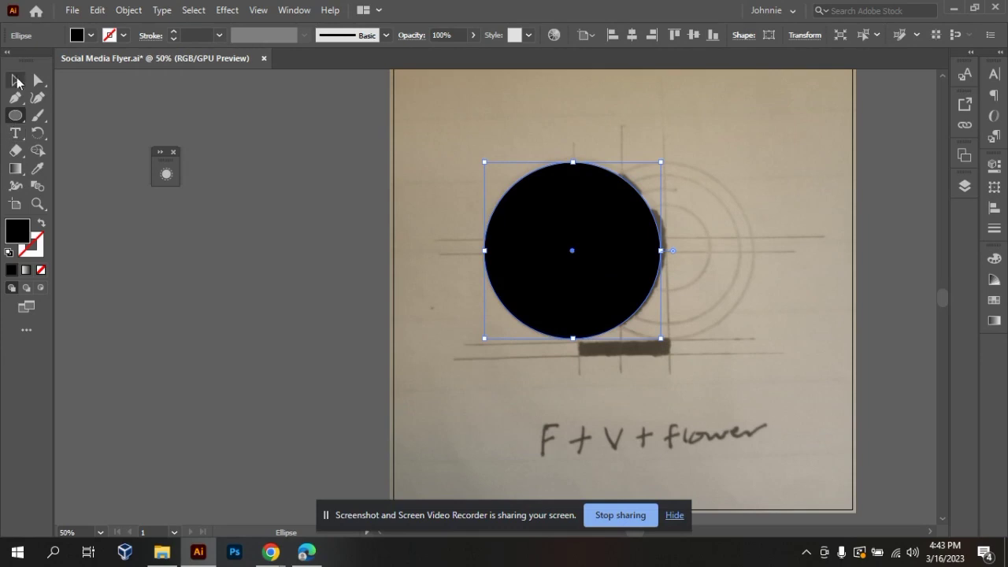
left_click(16, 81)
left_click(667, 347)
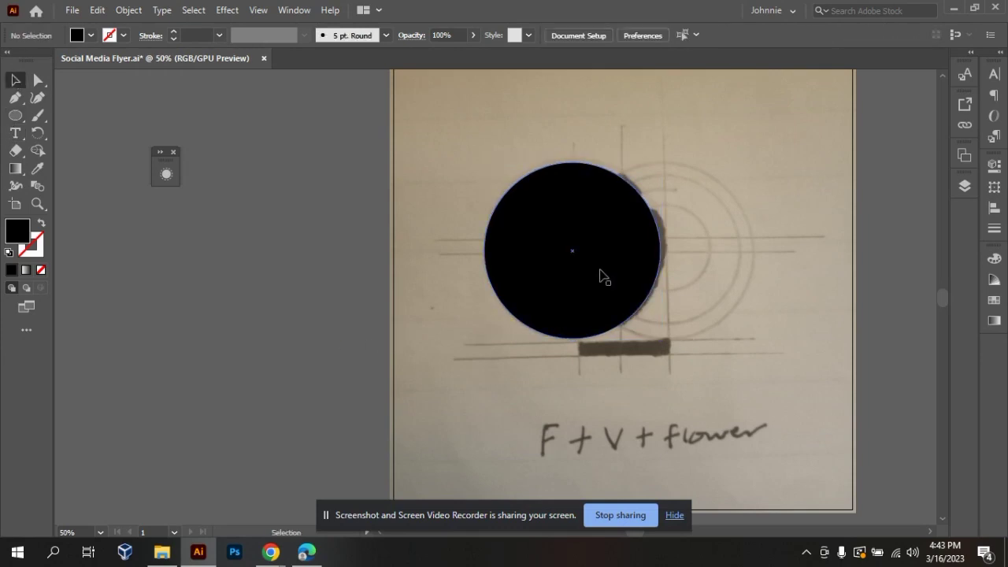
Fit the circle to the left outer pencil ring and swap its fill and stroke, leaving an unfilled black outline.
left_click_drag(599, 274, 601, 272)
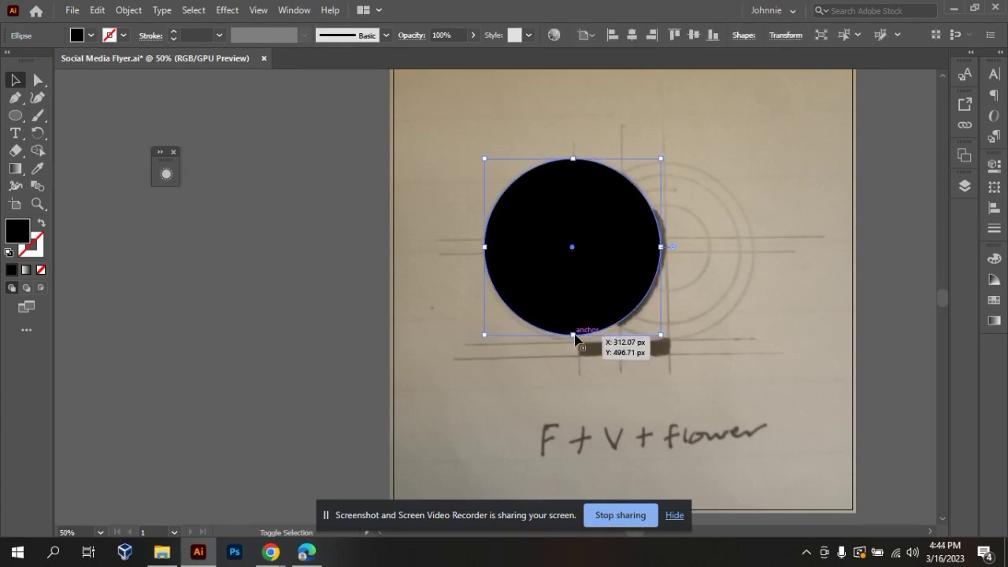
left_click_drag(666, 338, 668, 340)
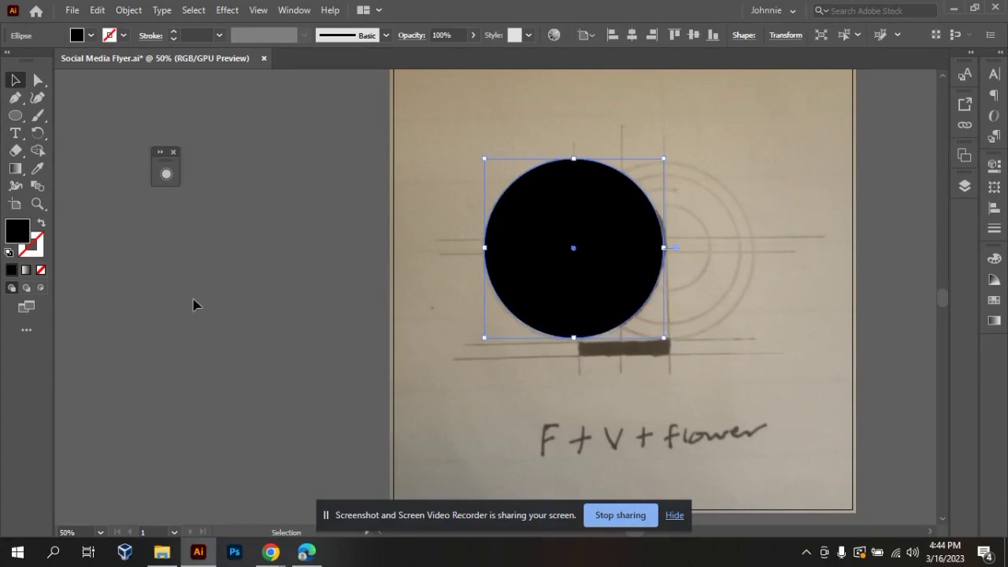
left_click(41, 227)
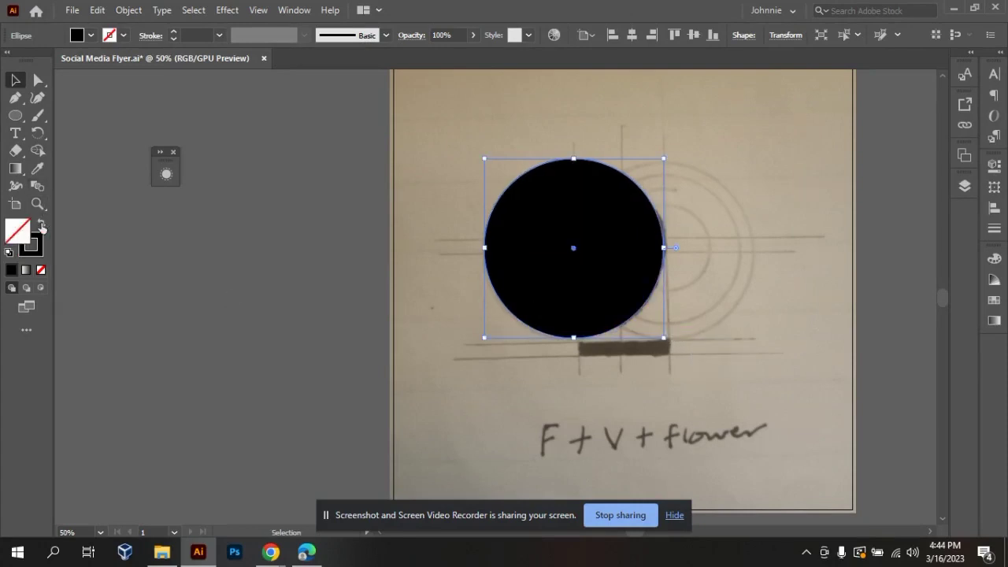
left_click(783, 286)
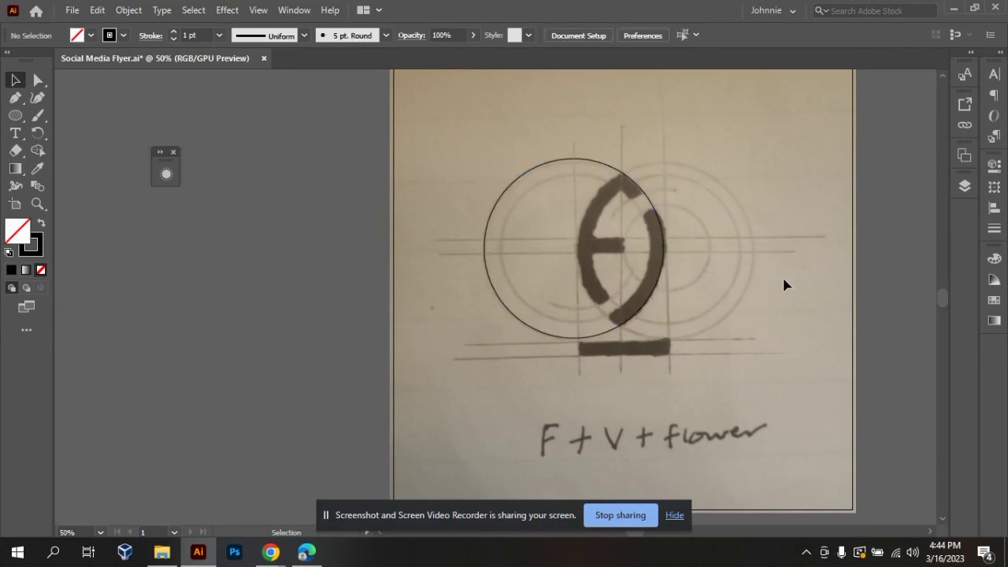
left_click(486, 230)
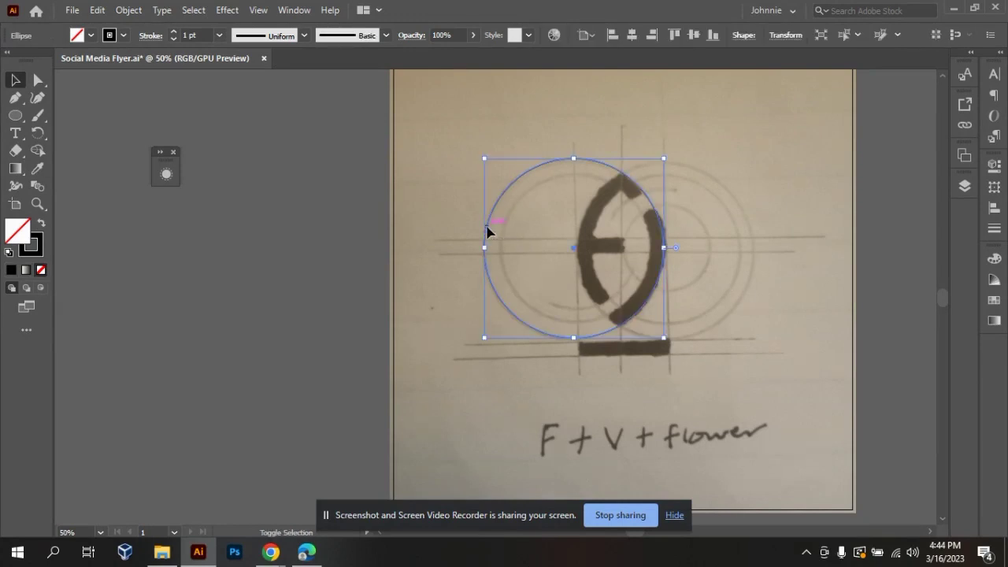
left_click(487, 230, "shift")
mouse_move(488, 234)
left_mouse_down()
mouse_move(510, 243)
mouse_move(505, 230)
left_mouse_up()
key("ctrl+z")
left_click(485, 240, "shift")
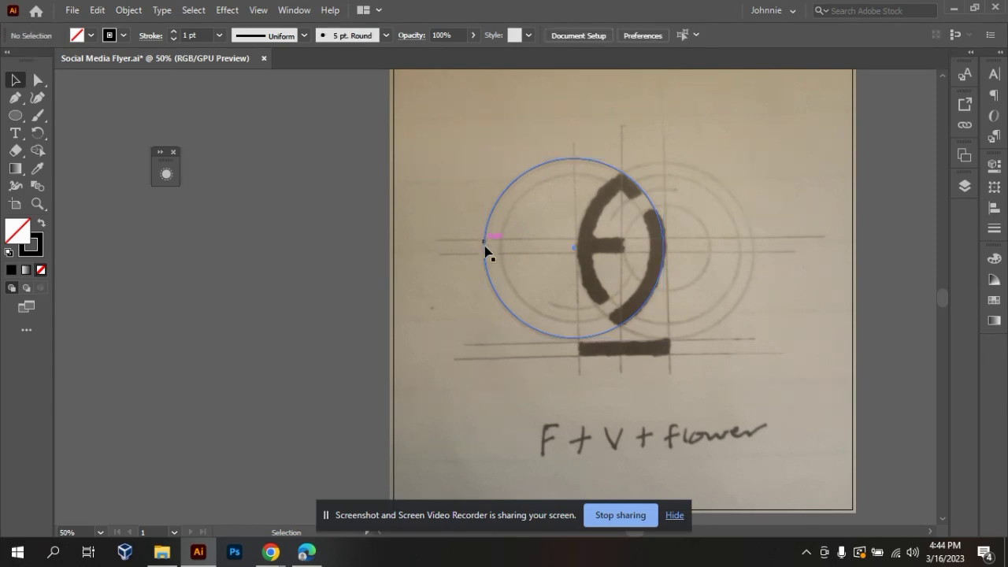
Duplicate the outlined circle and scale the copy proportionally to match the sketch's left inner ring.
left_click_drag(464, 176, 525, 254)
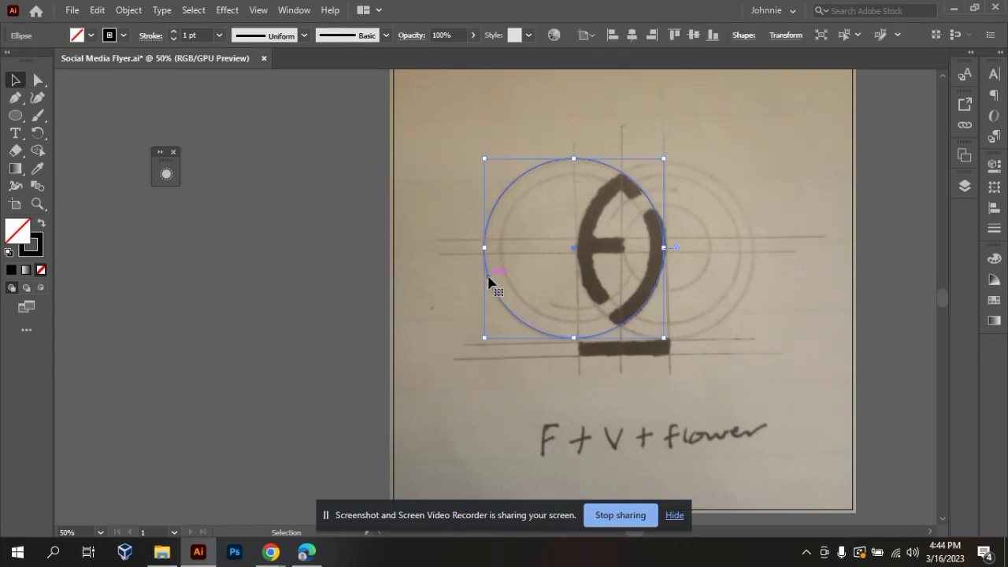
left_click(468, 153)
left_click_drag(468, 152, 631, 296)
left_click_drag(488, 278, 507, 276)
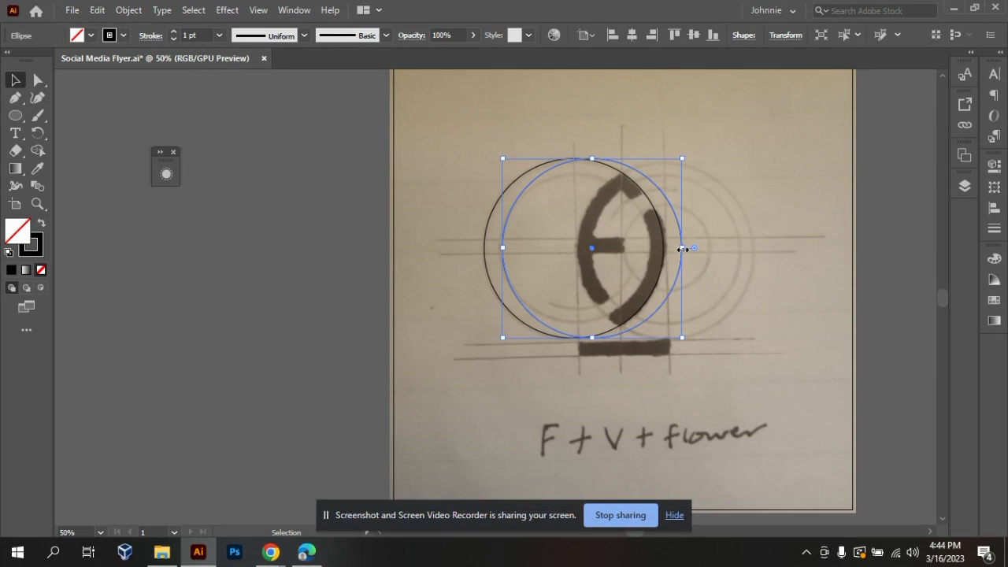
left_click_drag(682, 248, 599, 249)
key("ctrl+z")
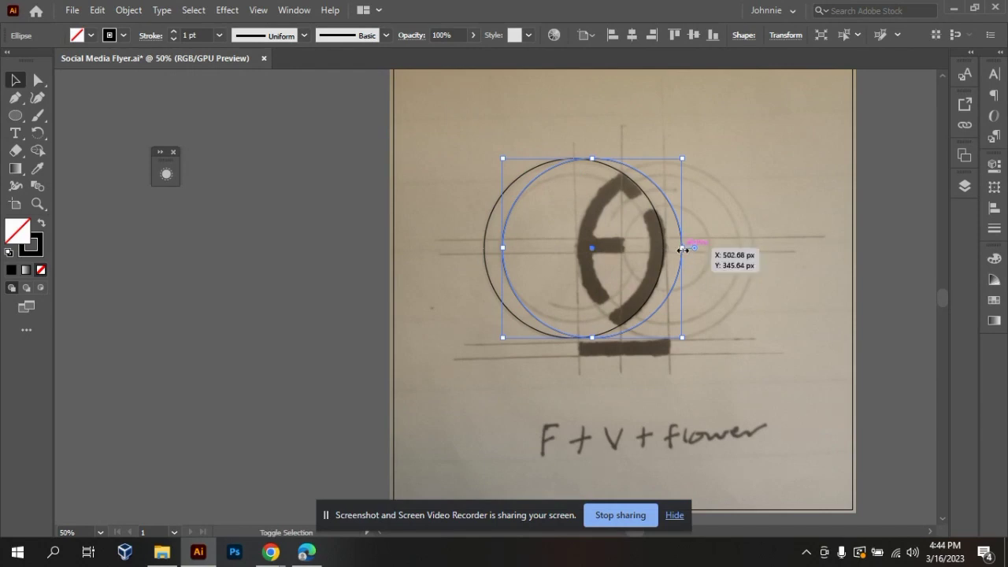
left_click_drag(682, 248, 652, 248)
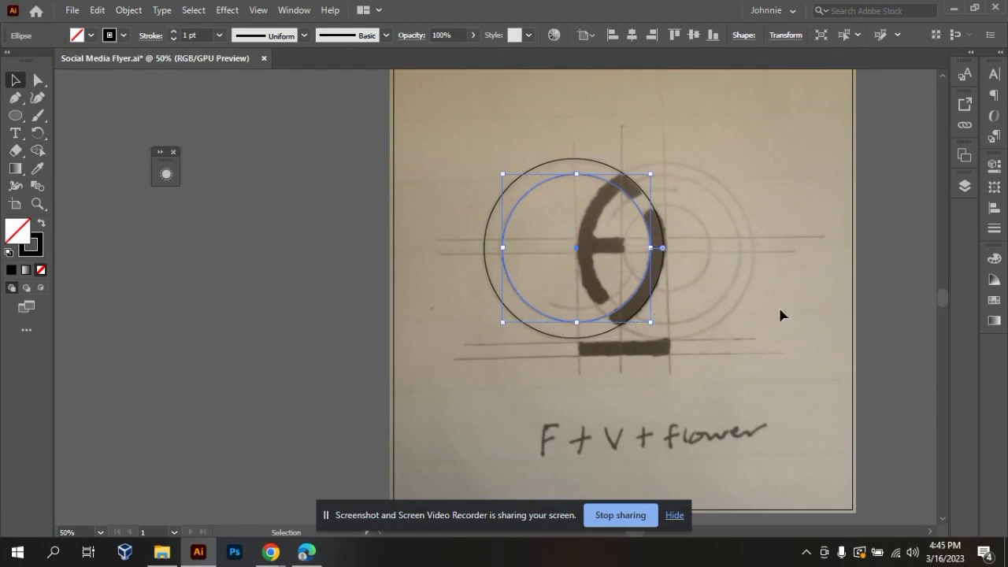
left_click(814, 342)
Align the left outer and inner circles to each other by their centres.
left_click_drag(489, 153, 664, 313)
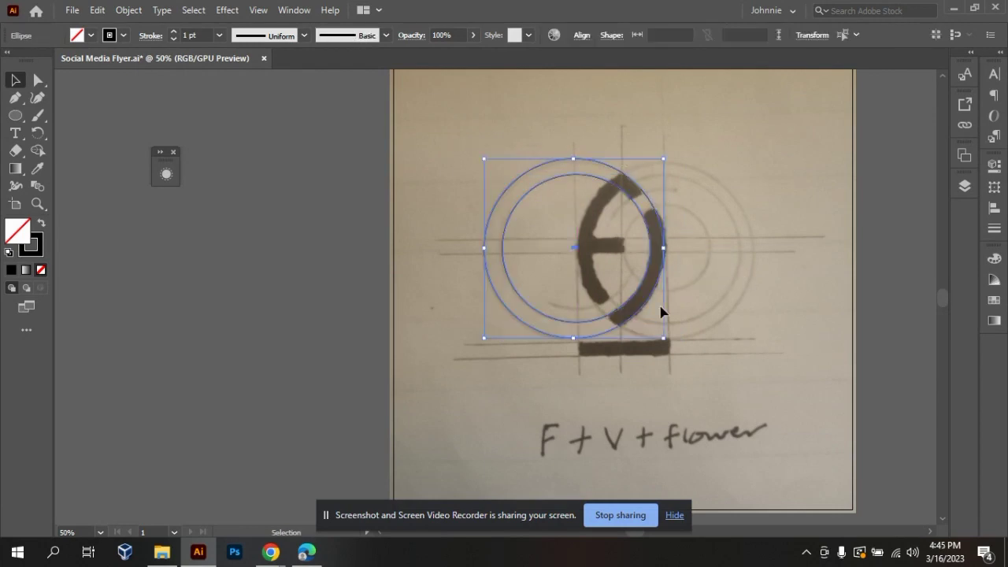
left_click(749, 154)
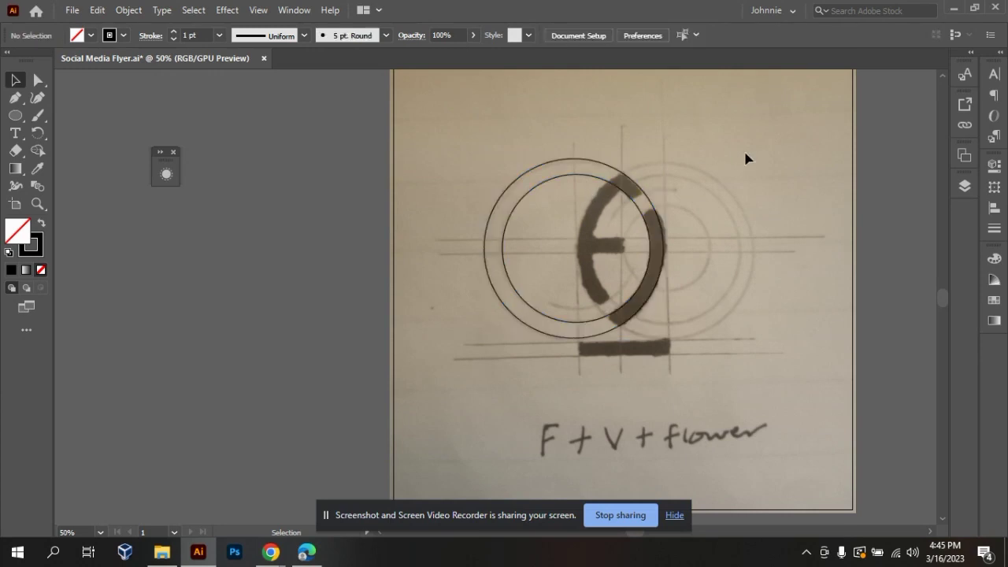
left_click(620, 310)
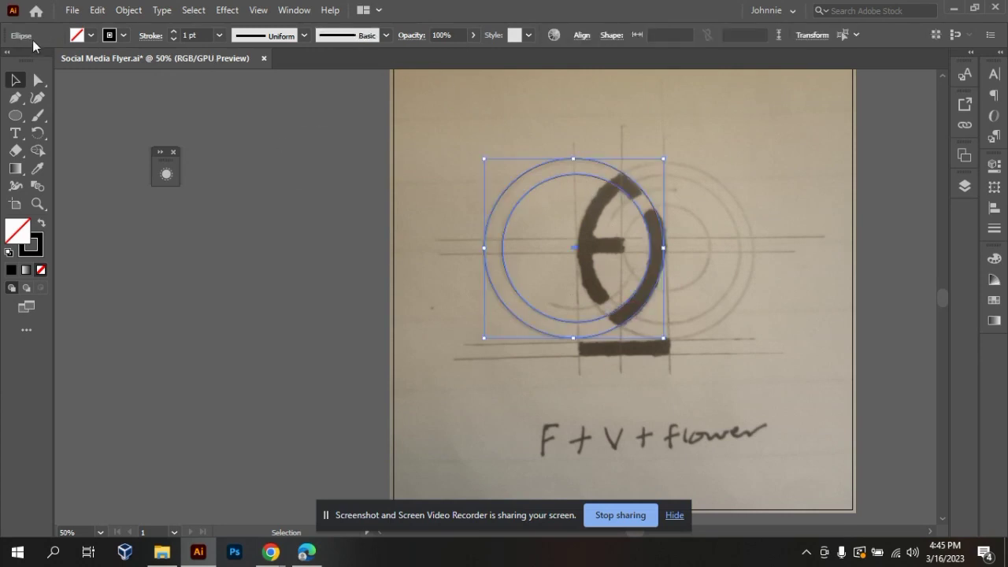
left_click(580, 37)
left_click(459, 77)
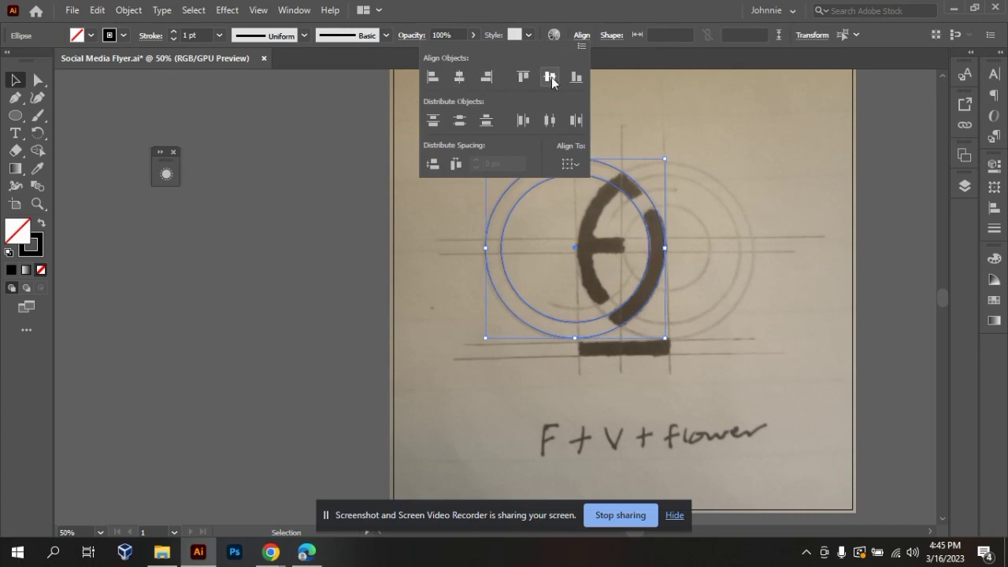
left_click(773, 318)
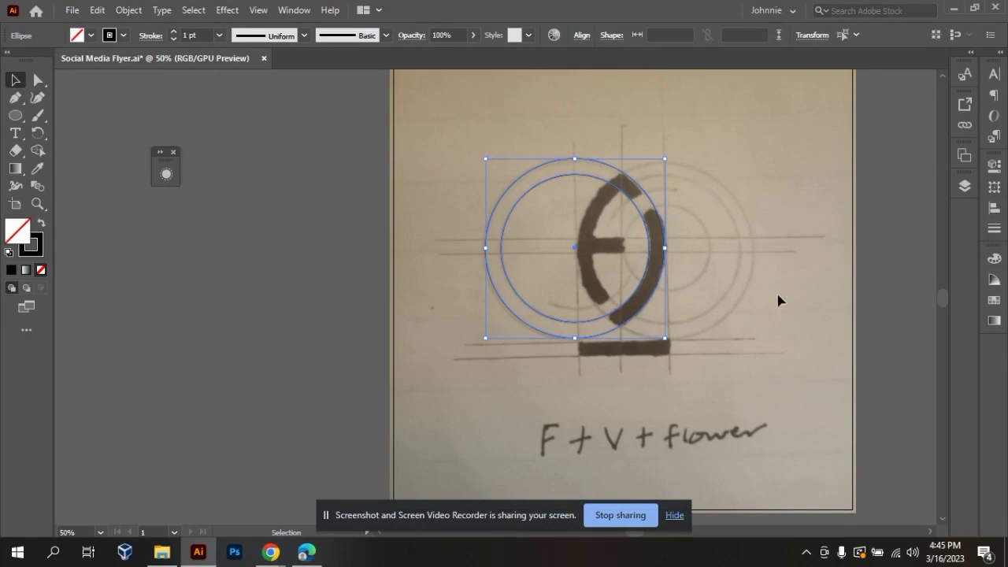
left_click(405, 210)
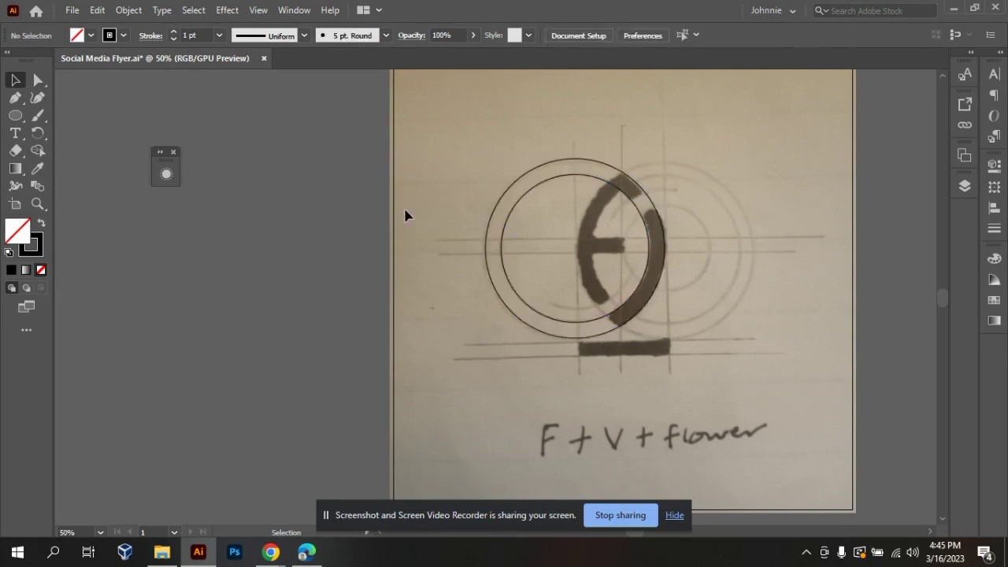
Duplicate the pair of concentric circles 156.21 px horizontally onto the sketch's right-hand rings.
left_click_drag(489, 164, 652, 348)
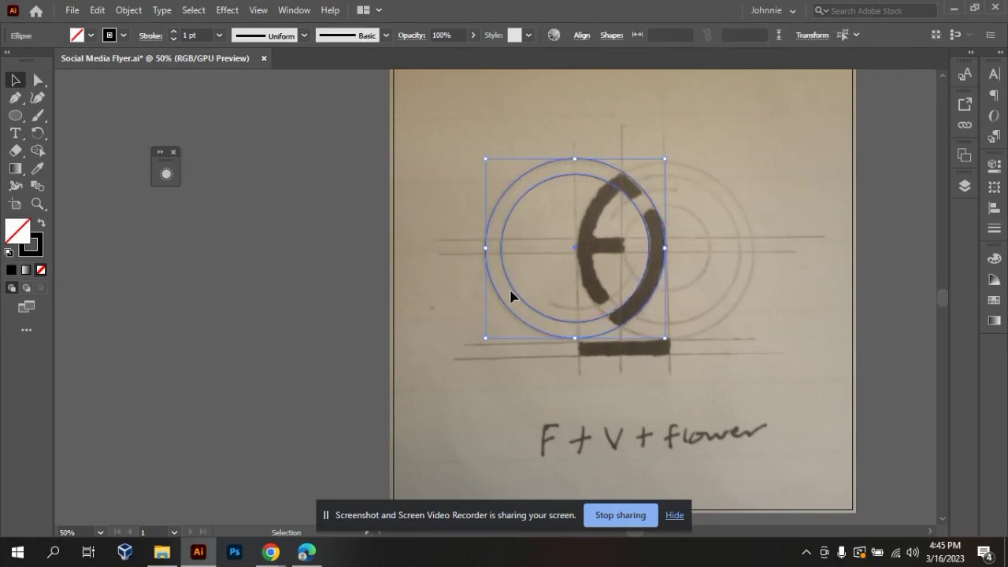
left_click_drag(515, 294, 608, 302)
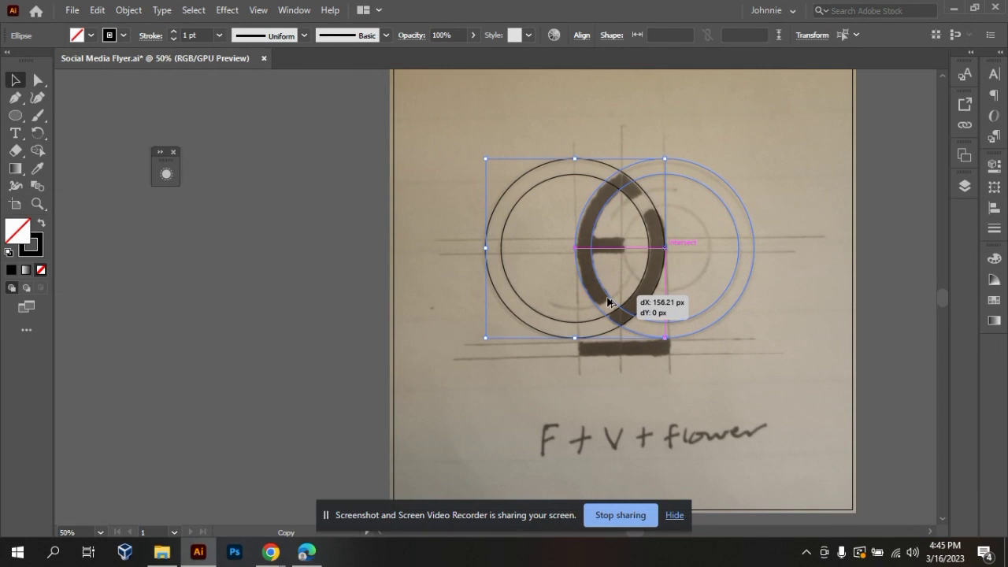
left_click_drag(607, 302, 608, 301)
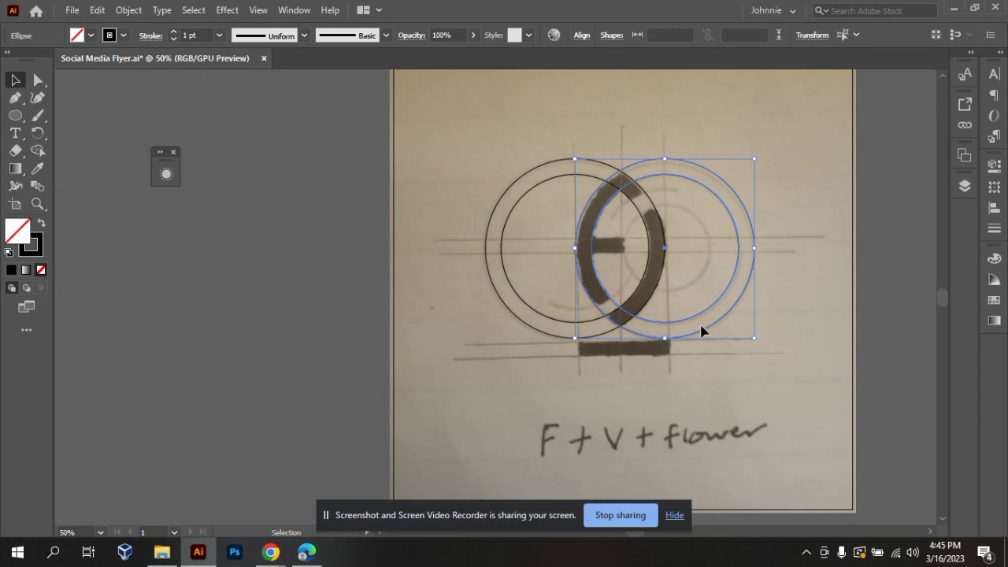
left_click(791, 311)
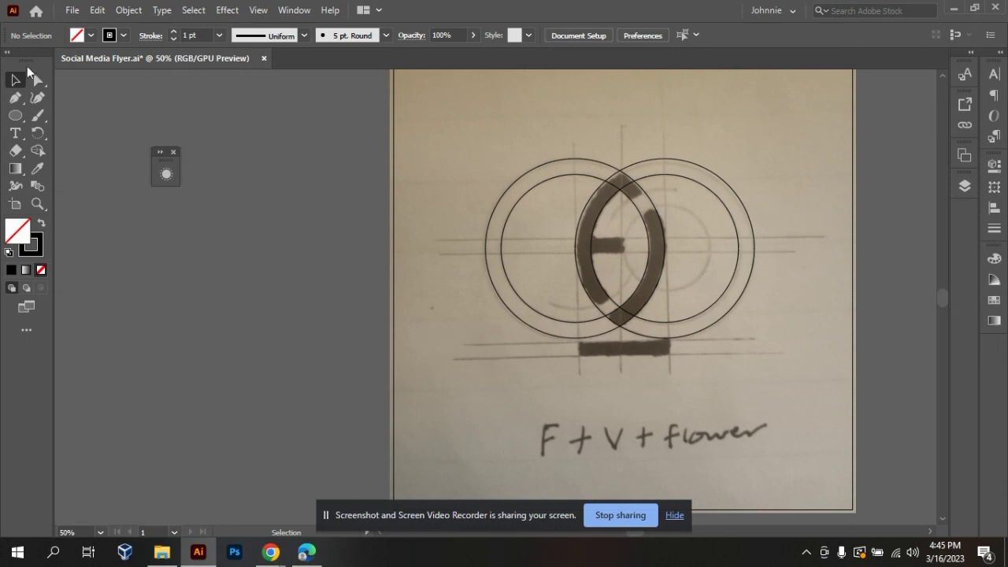
Duplicate the inner circle of the right-hand pair and shrink and position the copy over the sketch's smallest ring.
left_click(15, 116)
left_click(14, 116)
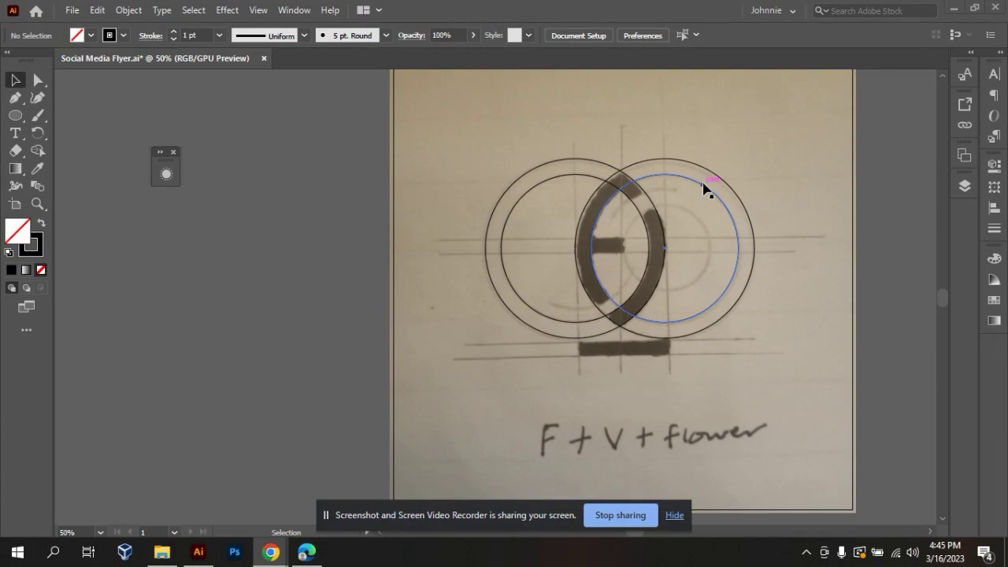
left_click_drag(725, 214, 733, 241)
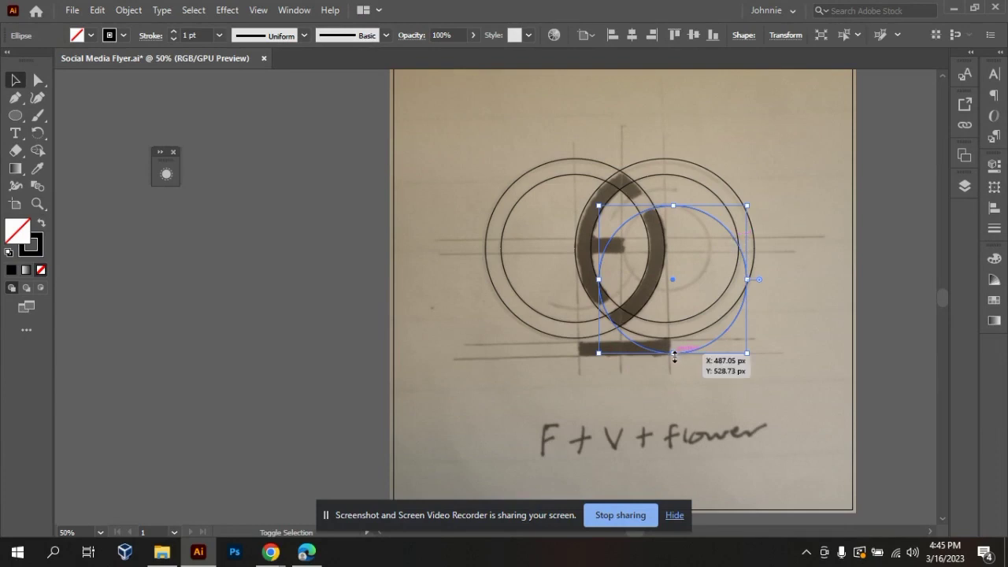
left_click_drag(674, 356, 676, 290)
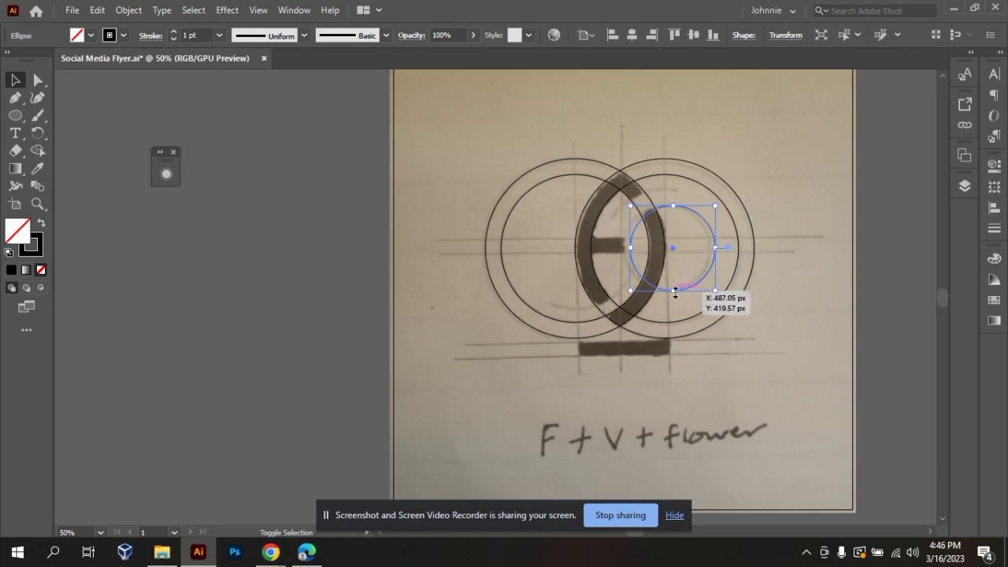
left_click_drag(719, 248, 711, 248)
left_click_drag(638, 249, 623, 248)
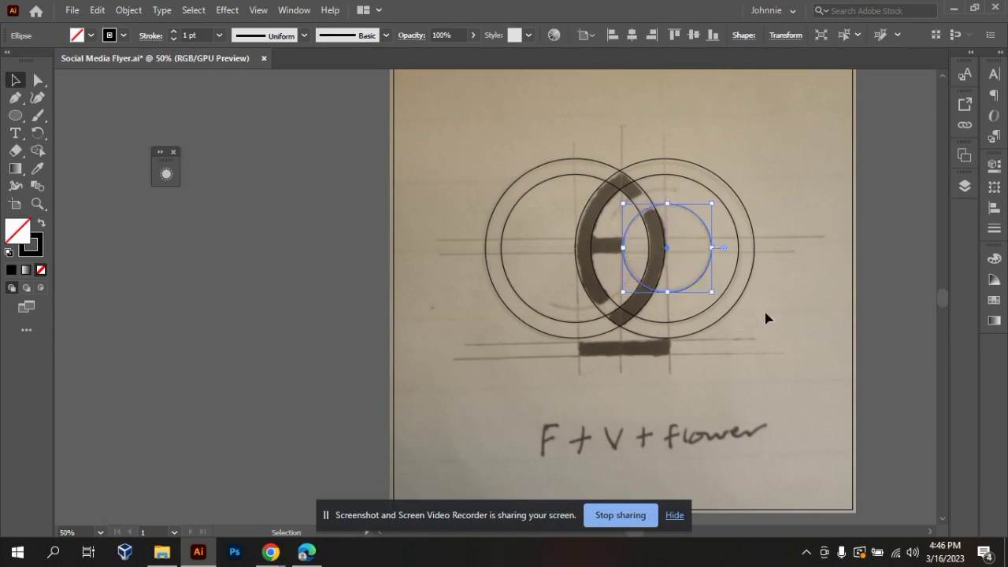
left_click(860, 466)
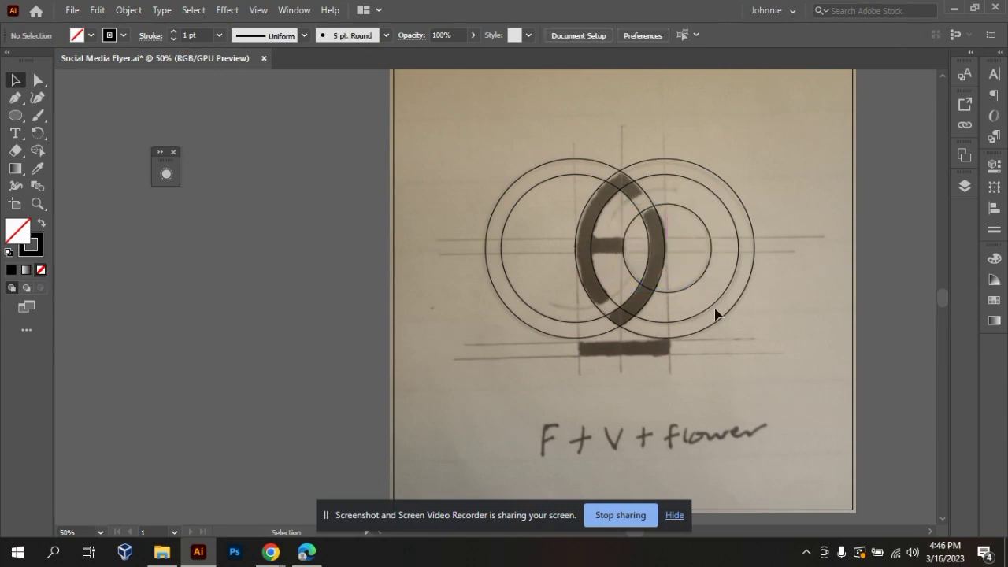
left_click_drag(682, 294, 680, 292)
left_click(775, 364)
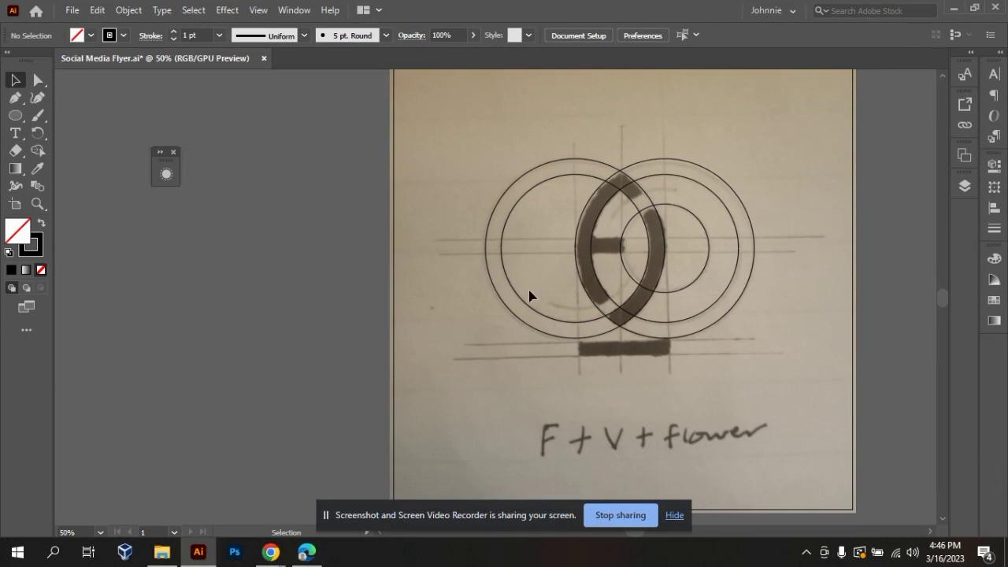
Trace the sketch's short lower arc with the Curvature tool, from inside the left circles to the smallest circle, bending the path downward.
left_click(37, 97)
left_click(551, 301)
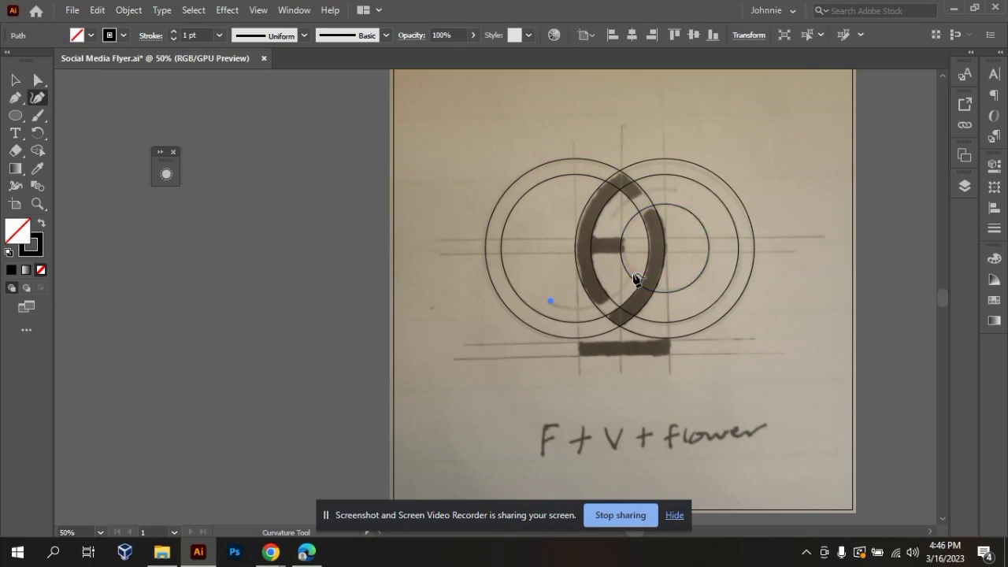
left_click(634, 272)
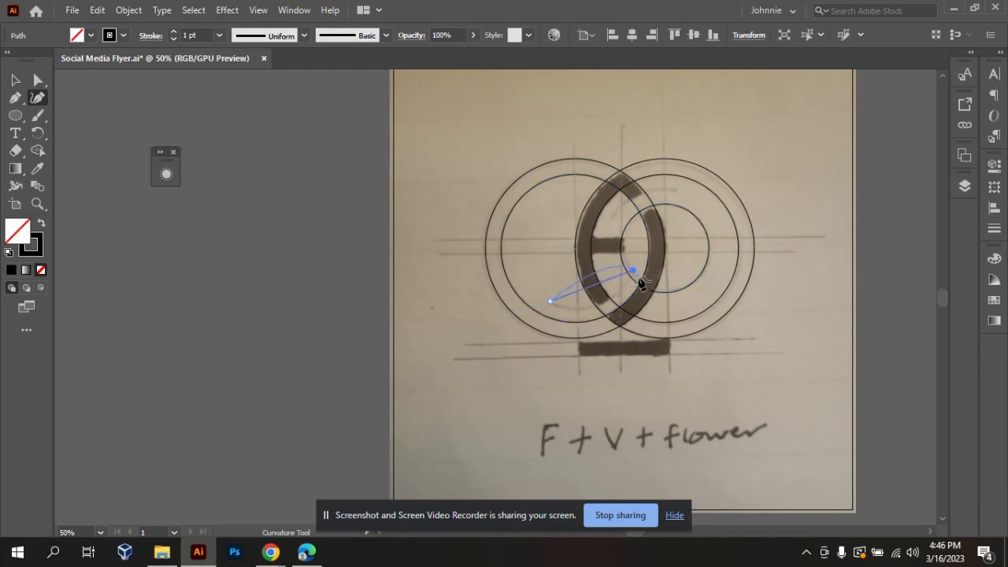
key("v")
left_click(37, 97)
left_click_drag(589, 291, 597, 311)
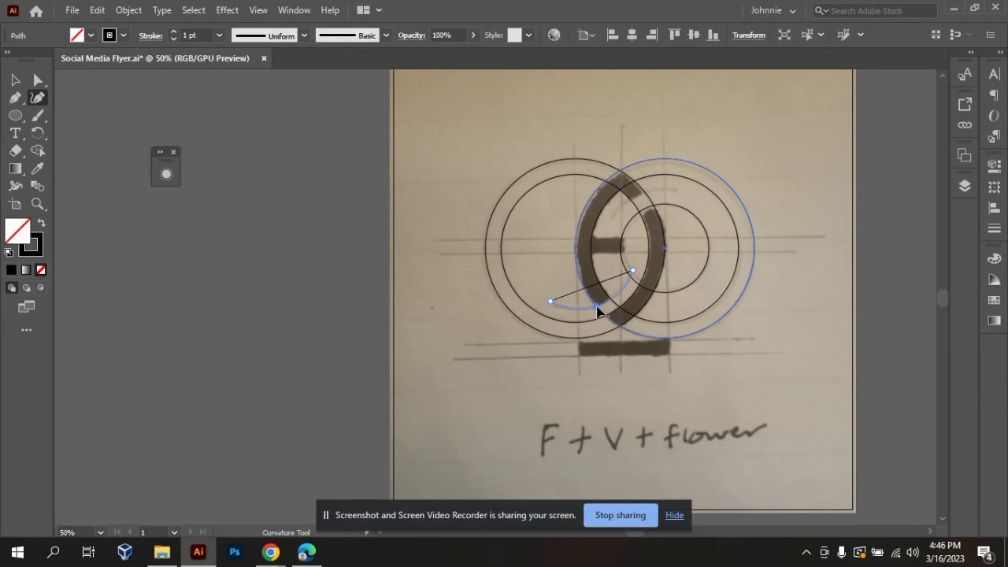
key("v")
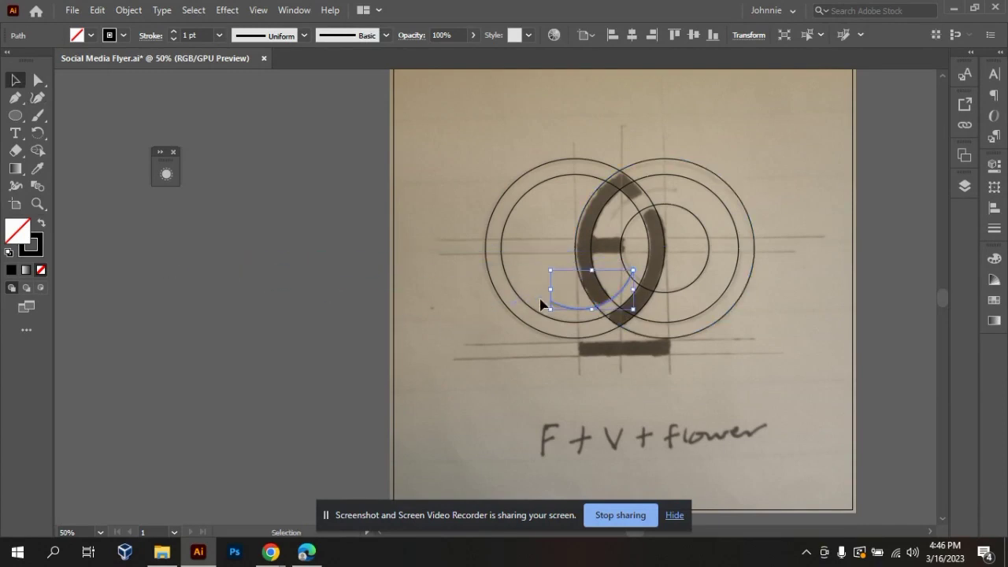
left_click(811, 334)
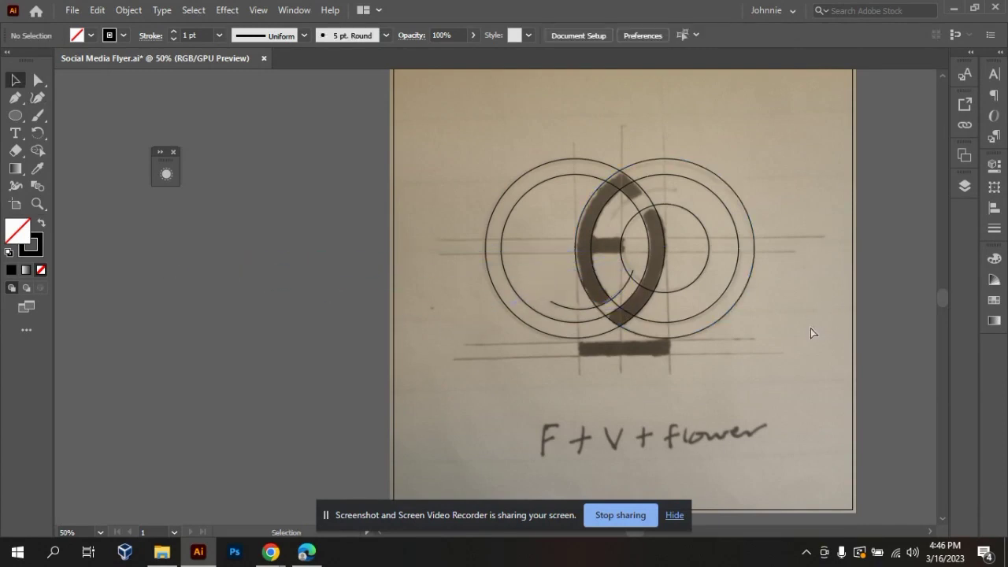
key("ctrl+equal")
key("ctrl+equal")
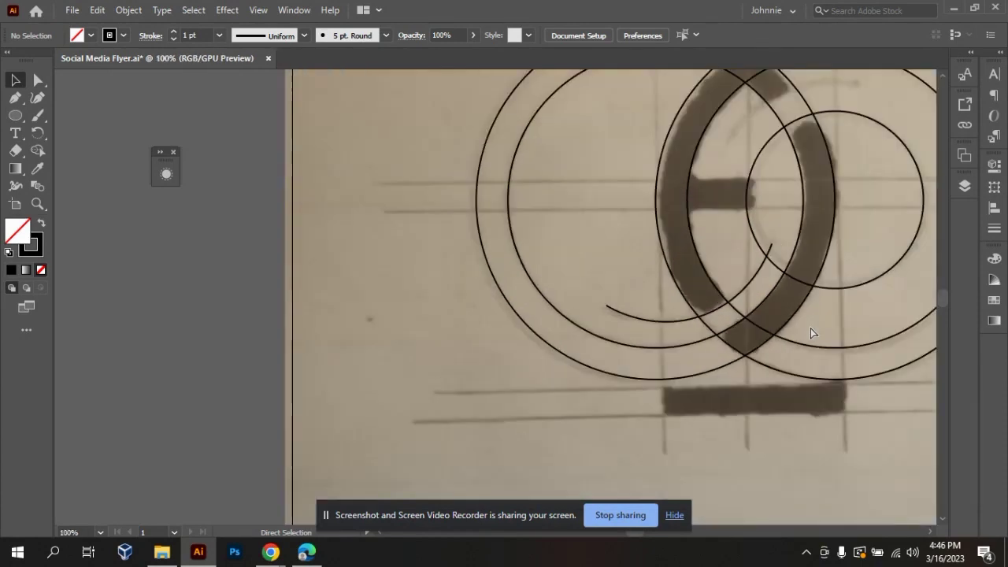
key("ctrl+minus")
key("ctrl+minus")
key("ctrl+minus")
key("ctrl+equal")
key("ctrl+equal")
key("ctrl+minus")
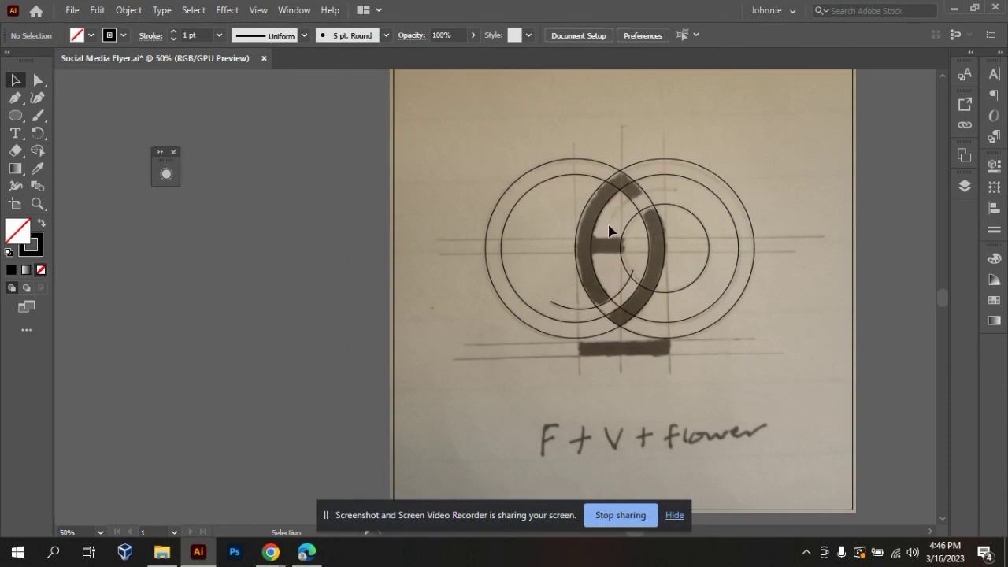
Move the traced lower arc off the sketch and try a copy of the right-hand inner circle along the sketch's lower arc.
left_click_drag(575, 309, 203, 321)
left_click(309, 233)
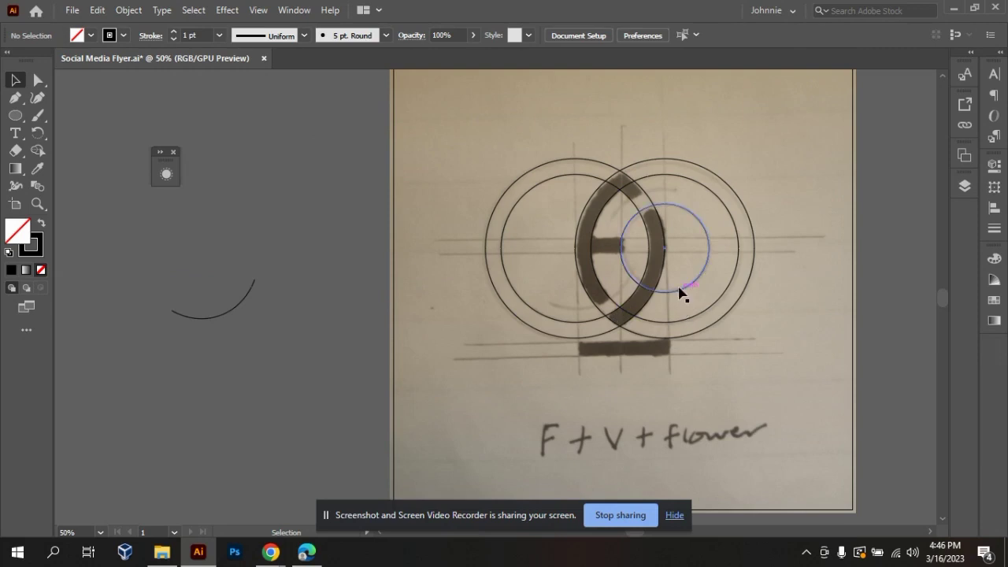
left_click(696, 323)
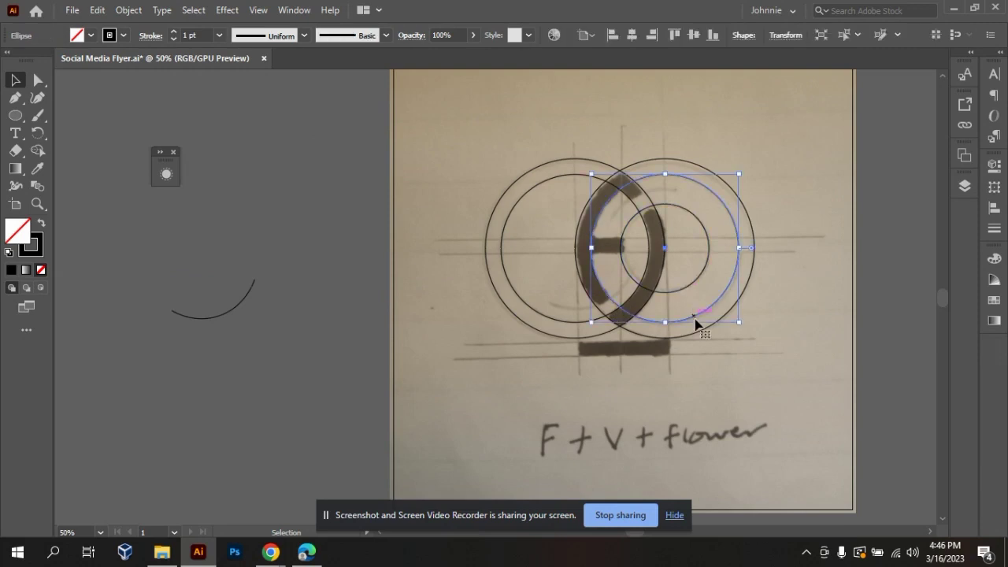
left_click_drag(696, 323, 605, 307)
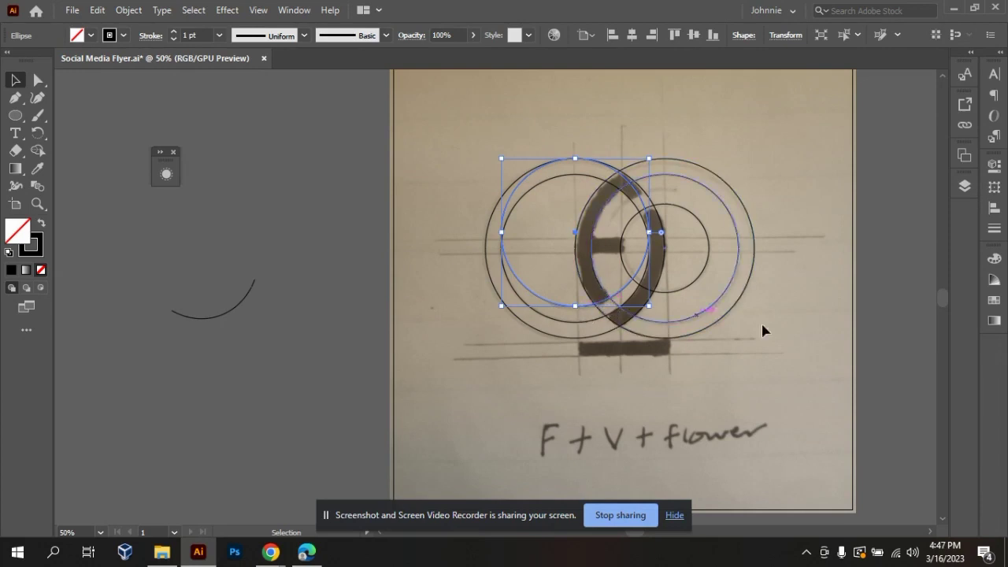
left_click(802, 332)
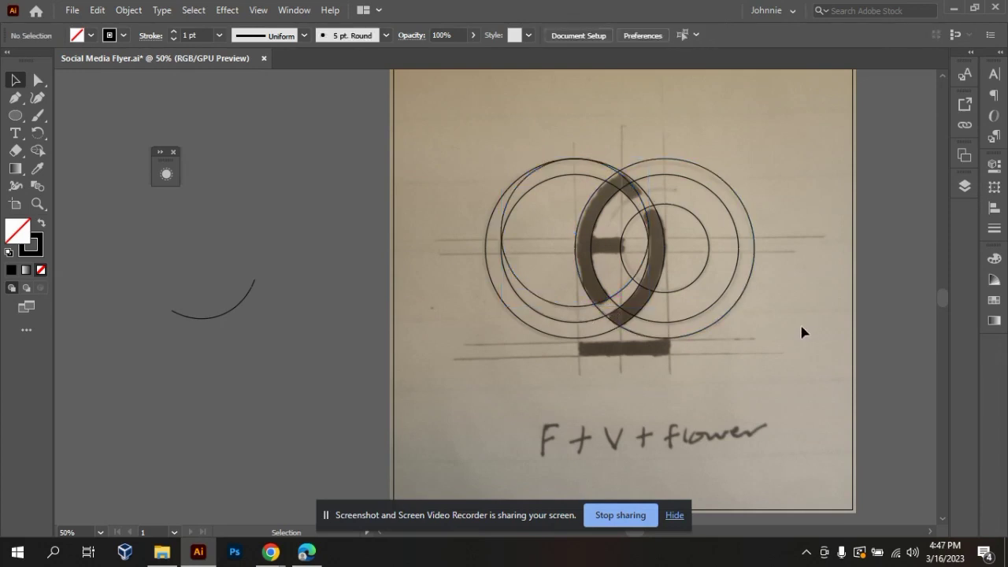
Try another copy of this circle over the right-hand rings and remove both trial copies.
left_click(573, 307)
left_click_drag(574, 307, 667, 340)
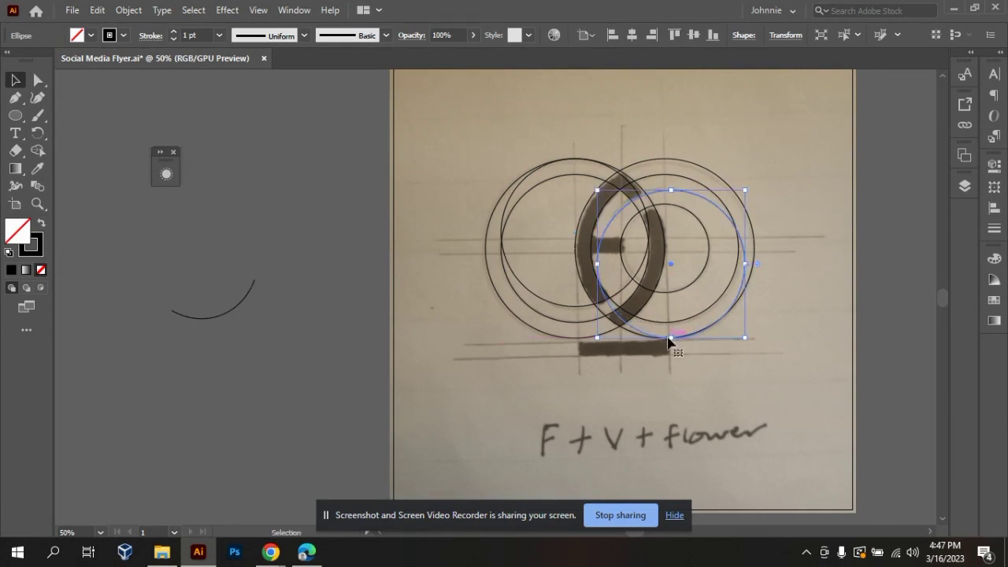
left_click(786, 417)
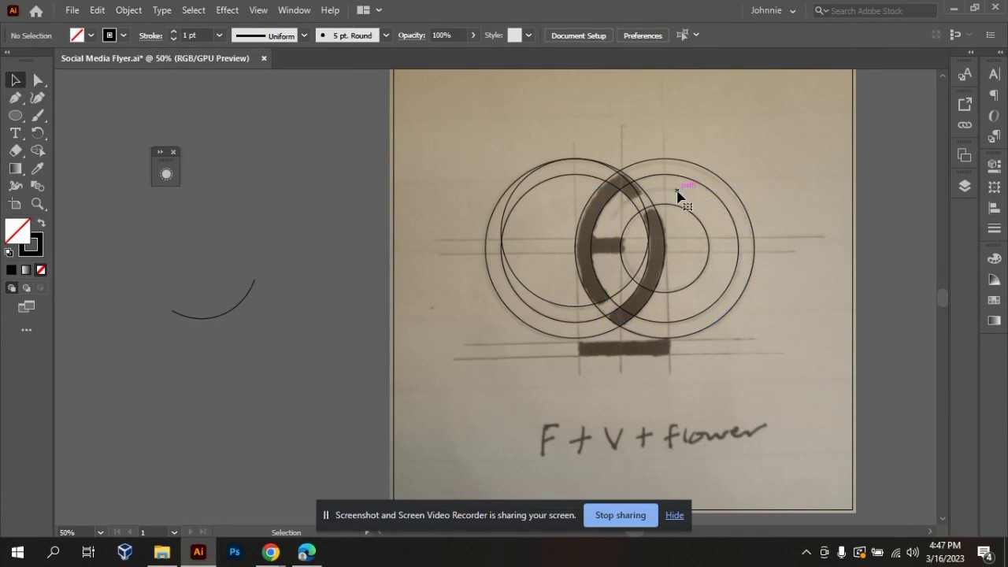
left_click(559, 310)
left_click(558, 307)
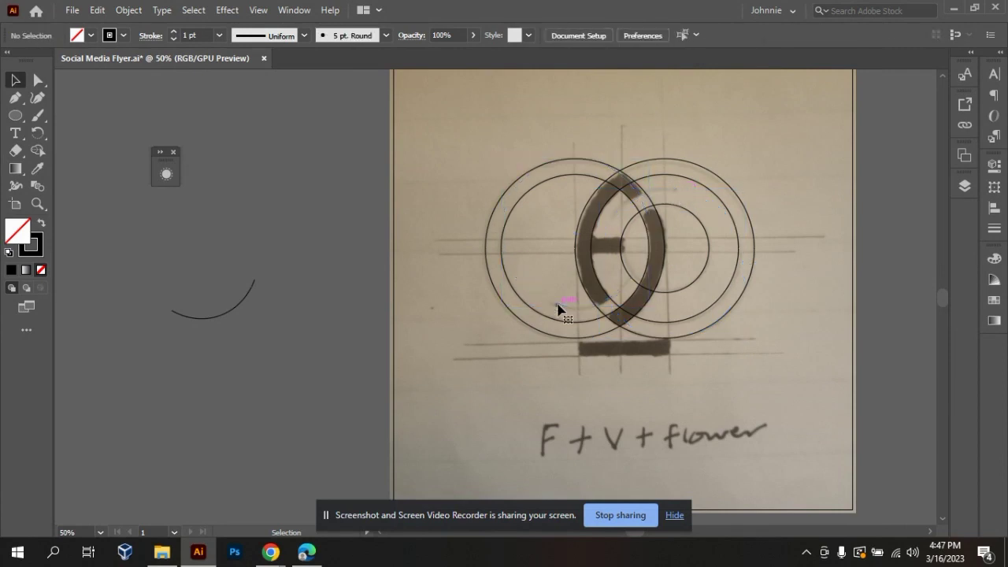
Move the traced arc from the empty canvas back onto the sketch's short lower arc.
mouse_move(226, 317)
left_mouse_down()
mouse_move(351, 340)
mouse_move(605, 310)
left_mouse_up()
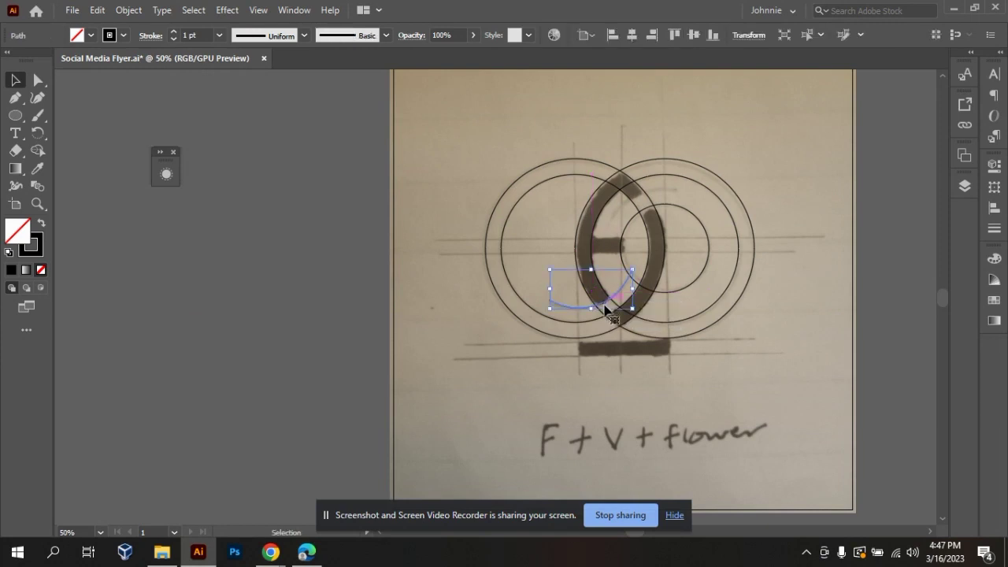
left_click(534, 441)
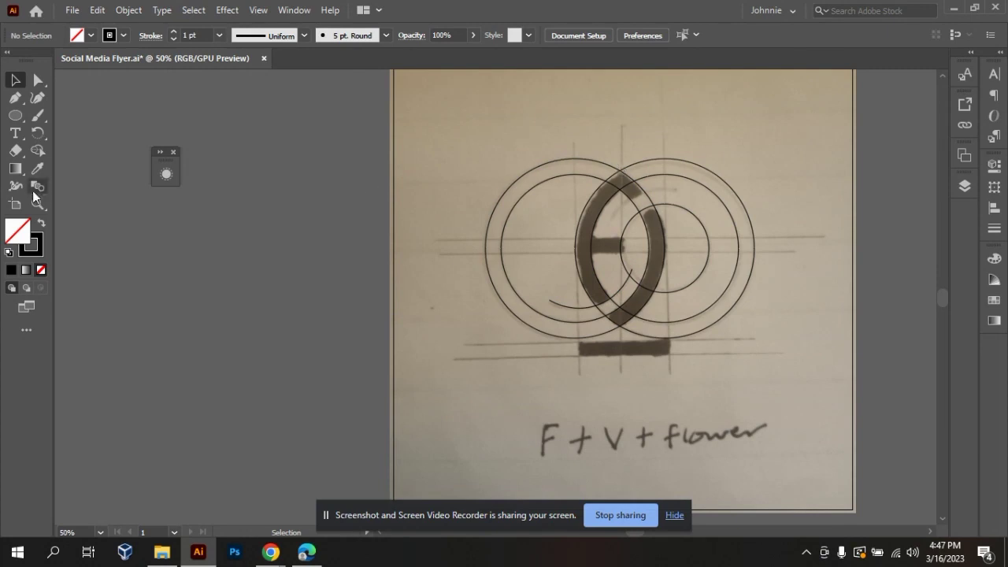
Duplicate the traced lower arc into the blank area above and to the right of the right-hand circles.
left_click(37, 98)
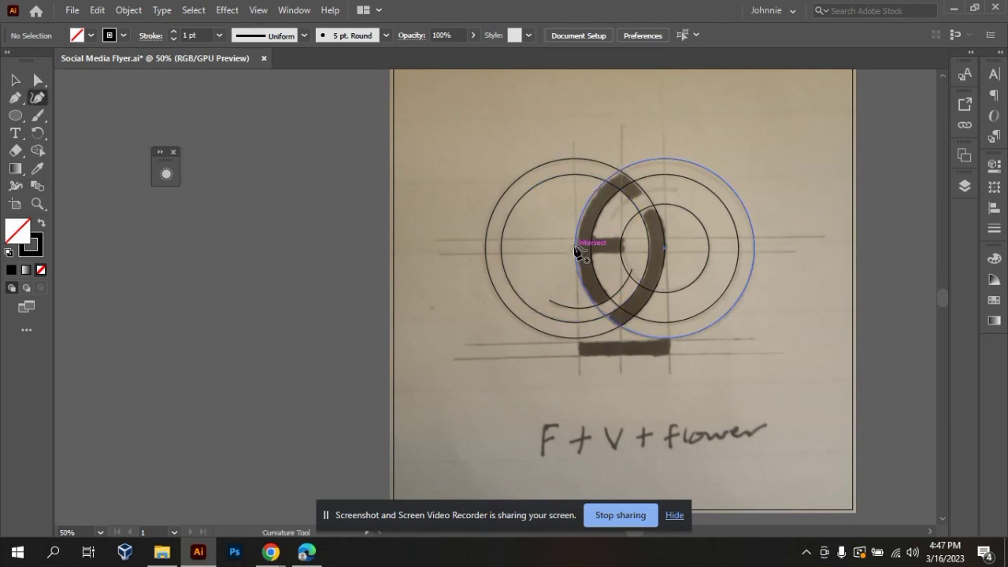
left_click(15, 82)
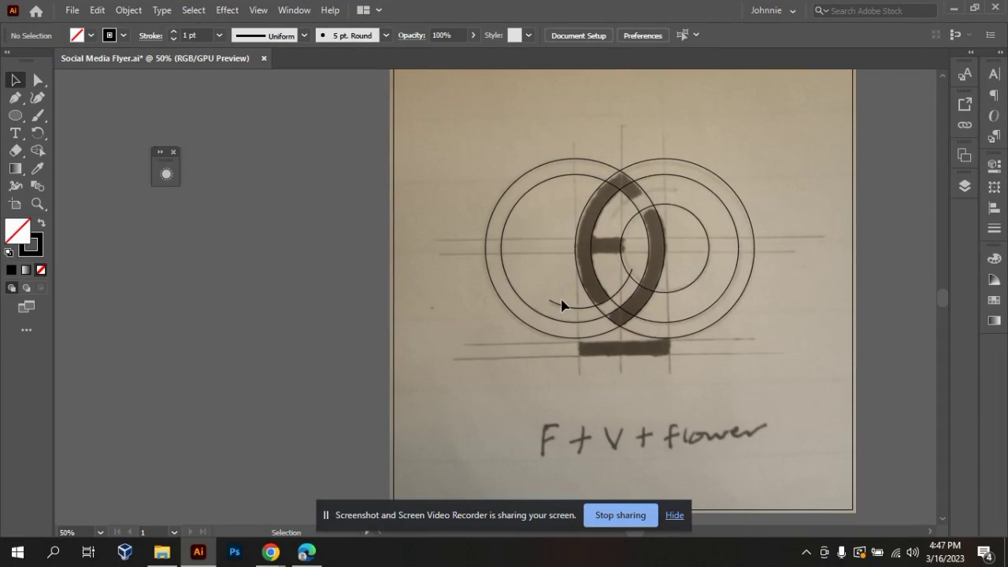
left_click(563, 309)
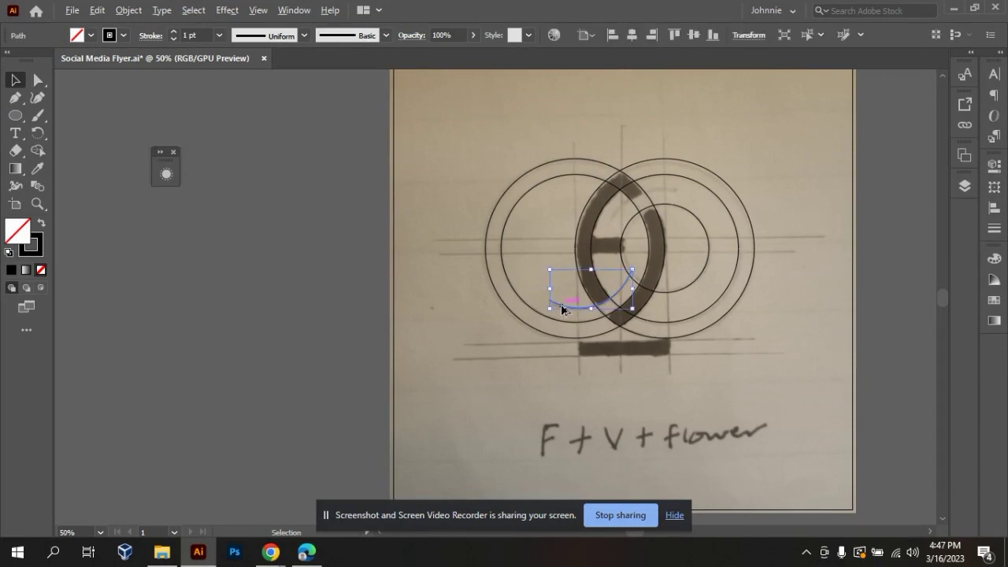
left_click_drag(563, 309, 744, 174)
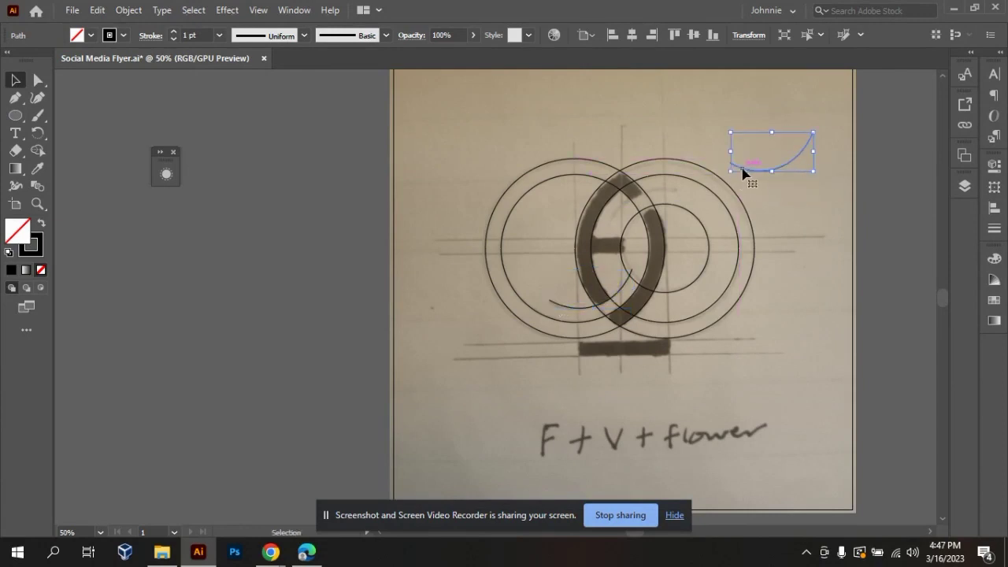
left_click(771, 352)
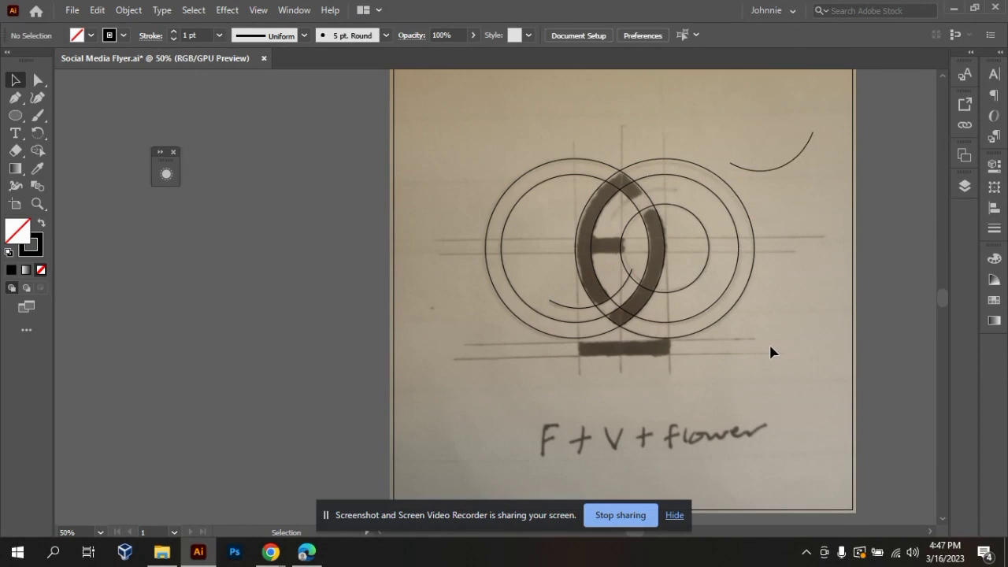
right_click(786, 168)
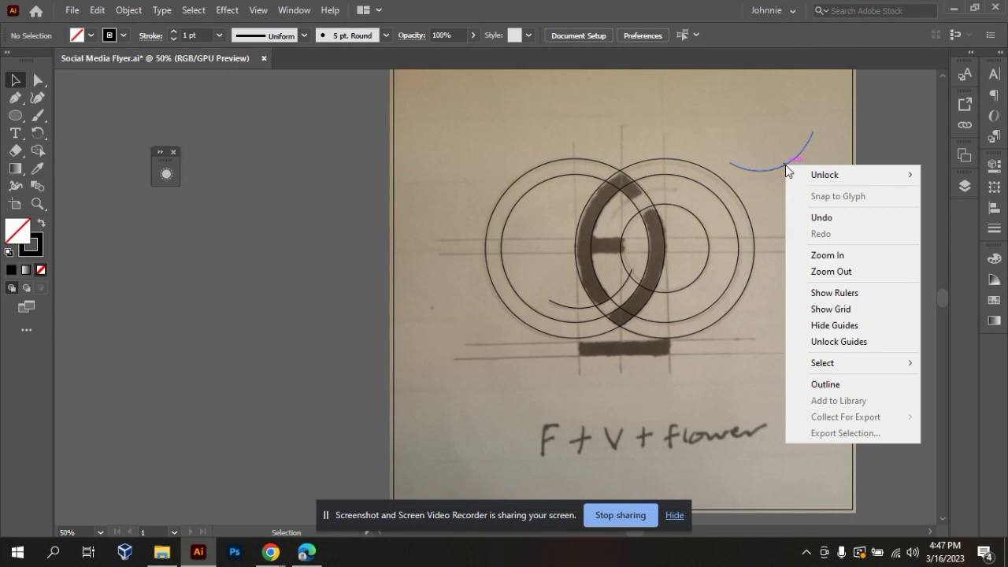
left_click(768, 199)
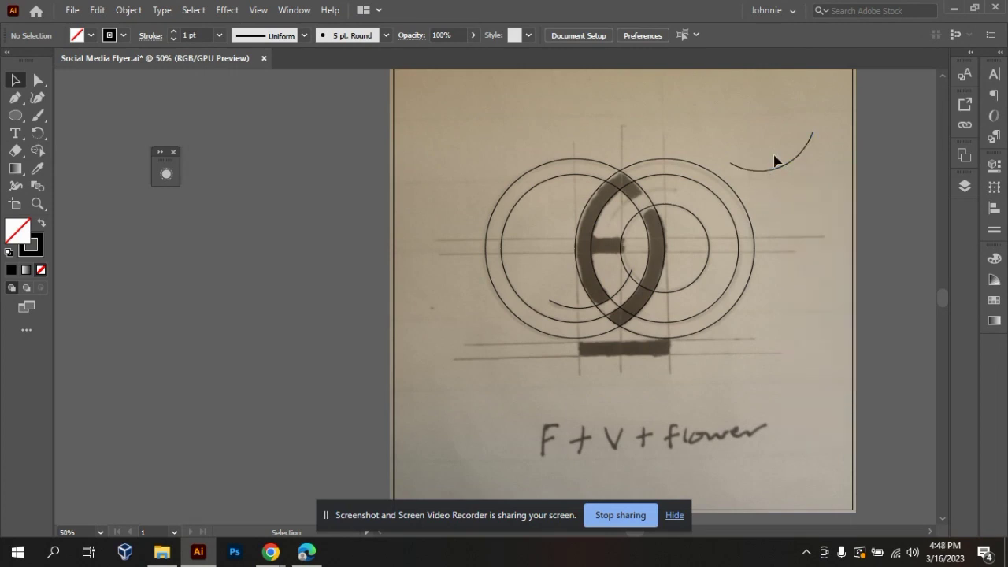
left_click(780, 172)
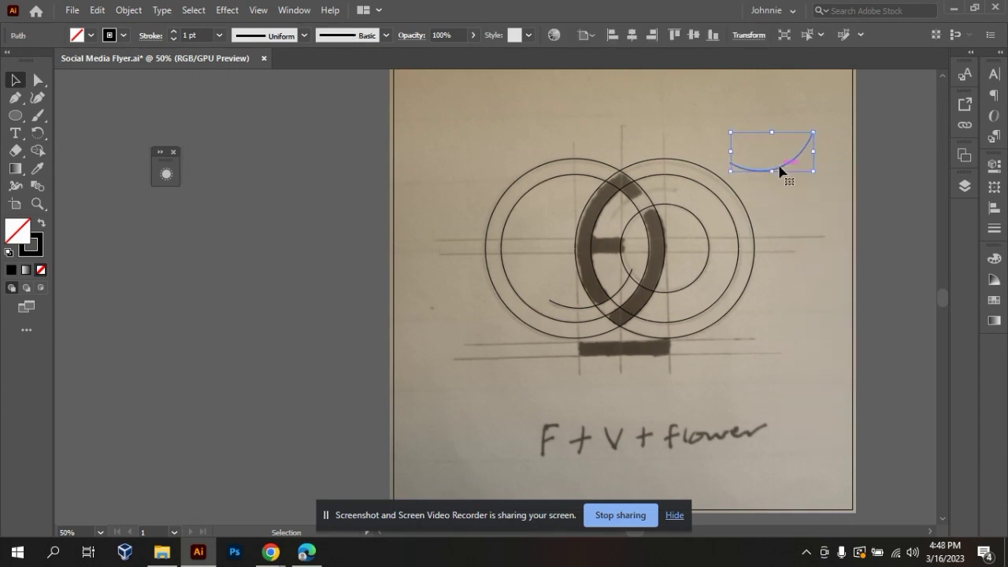
right_click(780, 171)
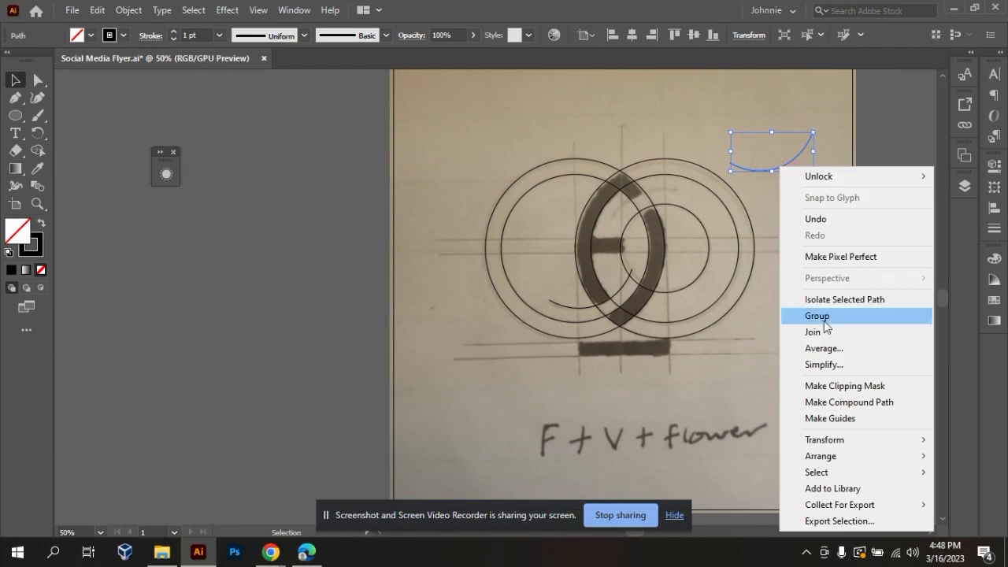
mouse_move(862, 439)
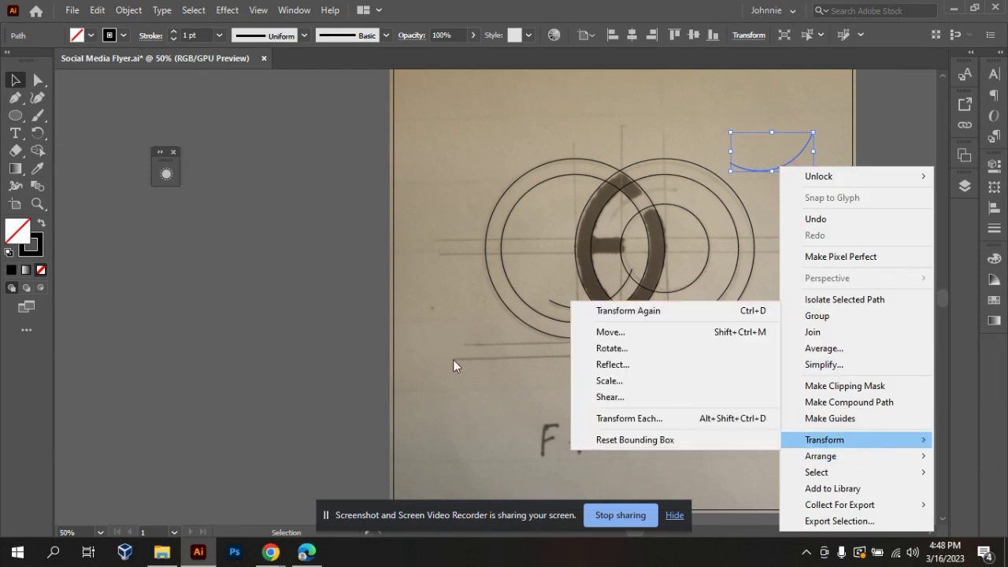
left_click(327, 305)
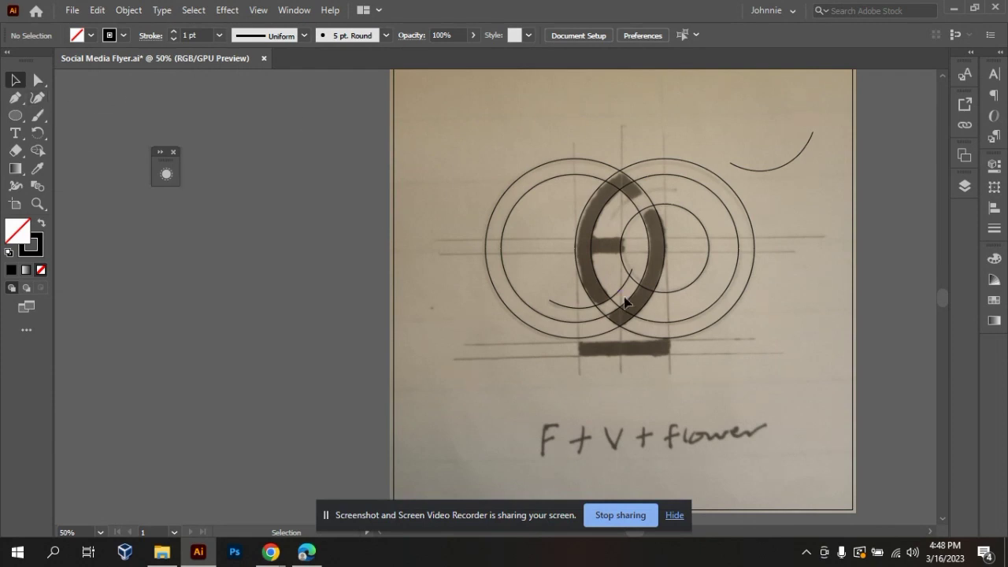
Reflect the arc copy across the horizontal axis.
left_click(794, 163)
right_click(794, 162)
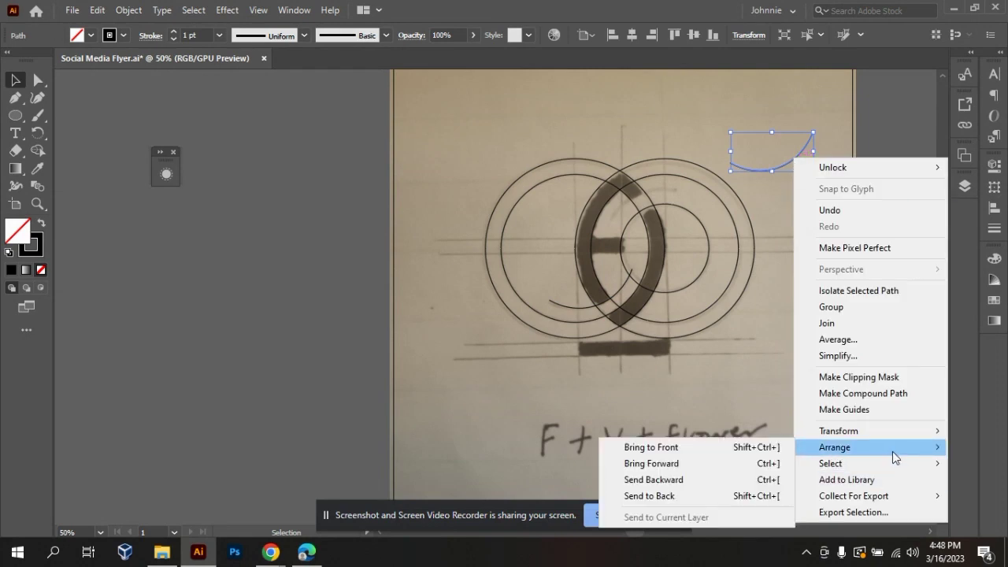
mouse_move(902, 432)
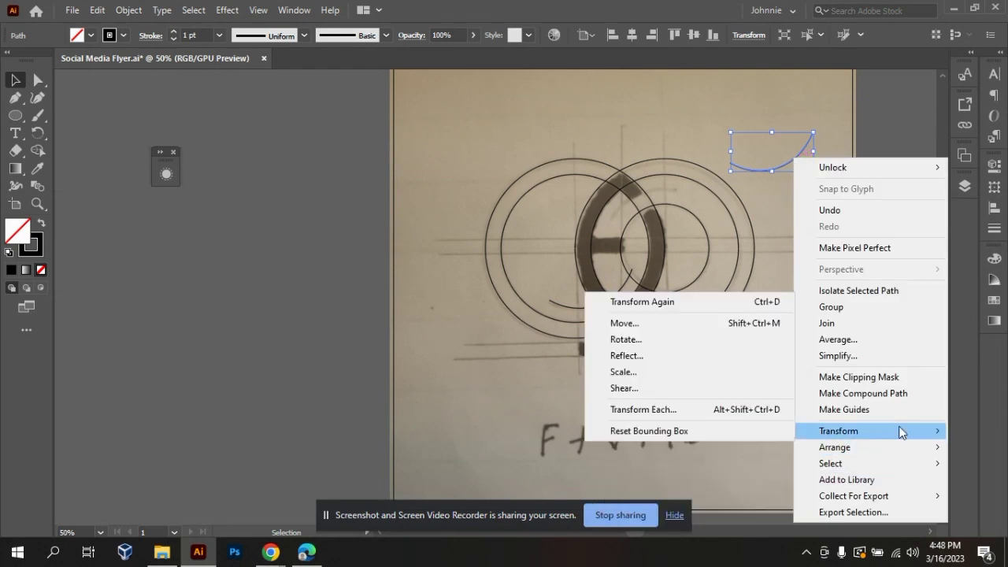
left_click(665, 355)
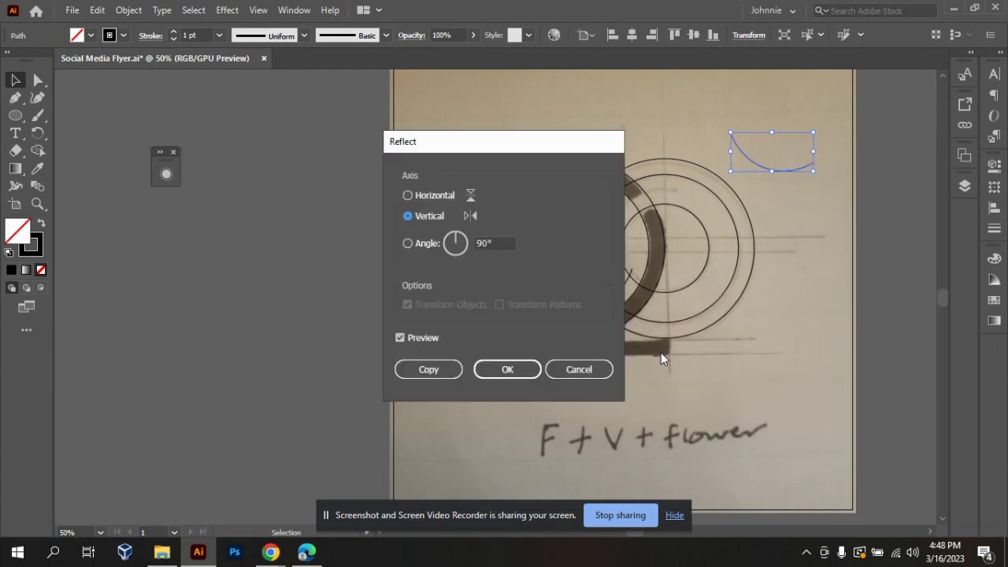
left_click(412, 197)
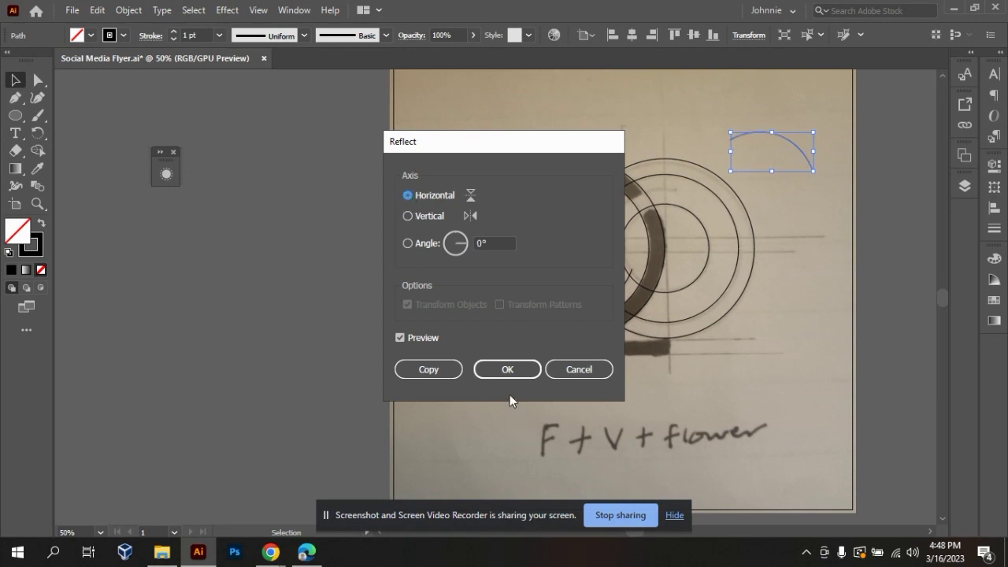
left_click(503, 374)
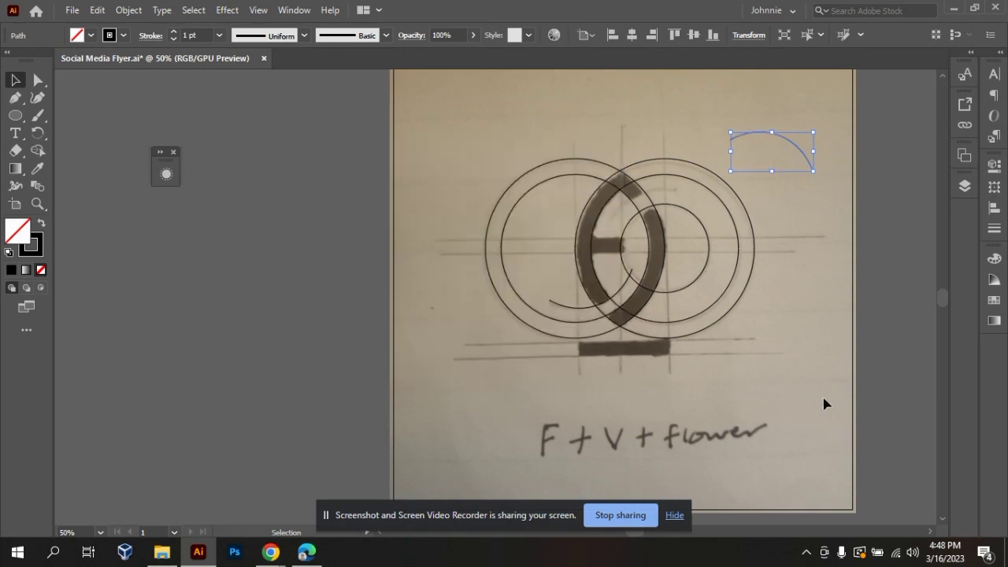
Reflect the arc copy across the vertical axis and place it over the sketch's short upper arc inside the right-hand circles.
right_click(801, 153)
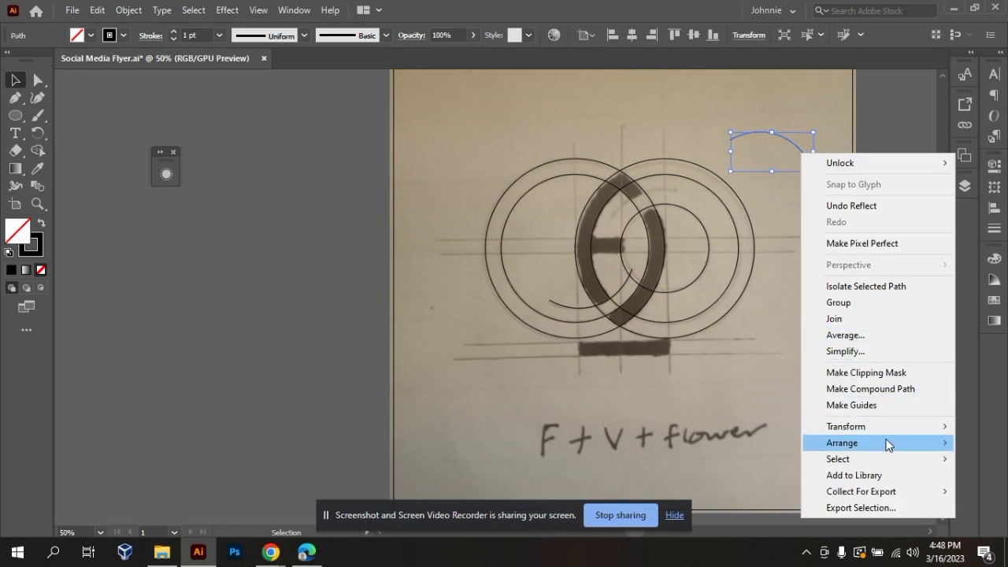
mouse_move(888, 443)
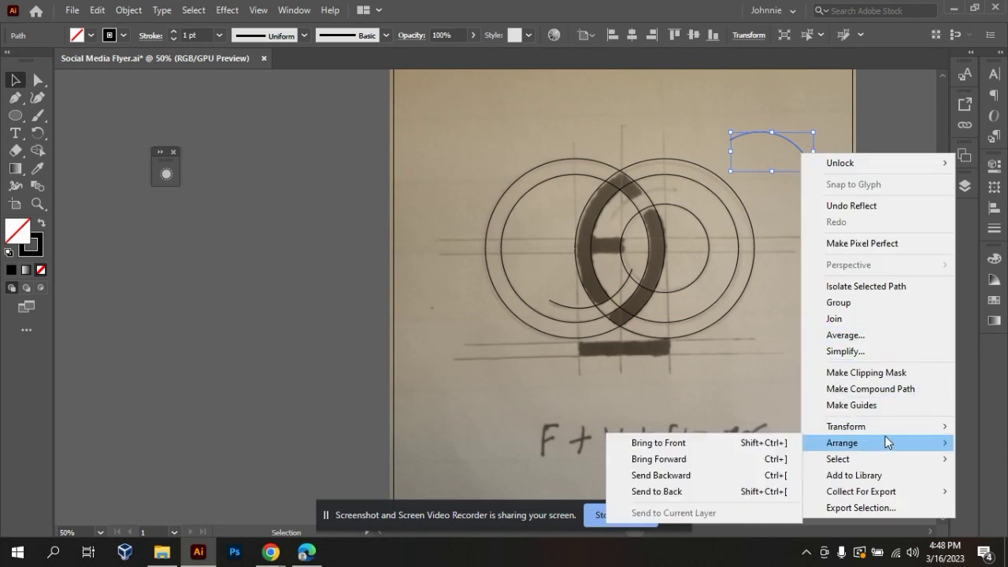
mouse_move(885, 424)
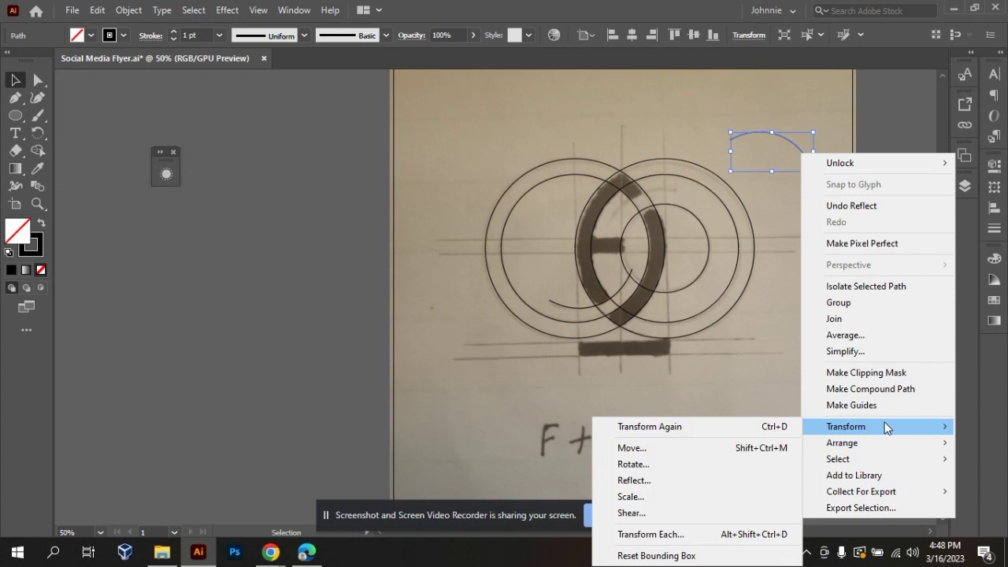
left_click(639, 479)
left_click(422, 219)
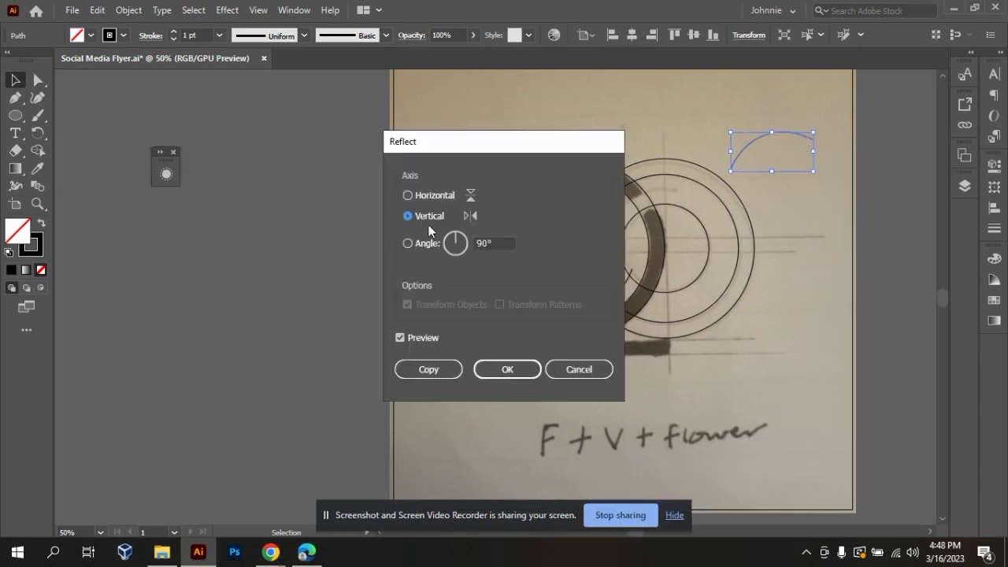
left_click(508, 369)
left_click_drag(762, 141, 638, 200)
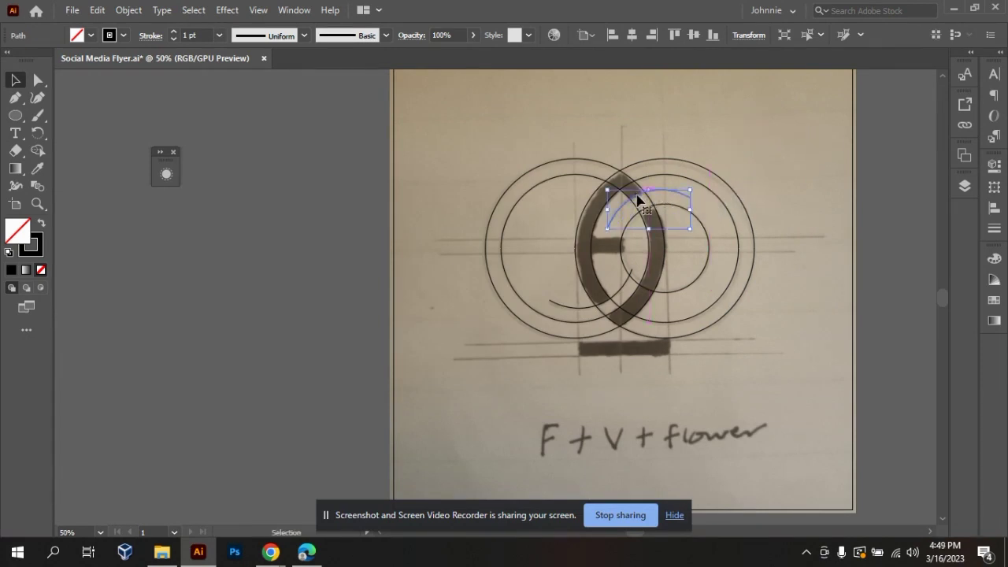
left_click(791, 189)
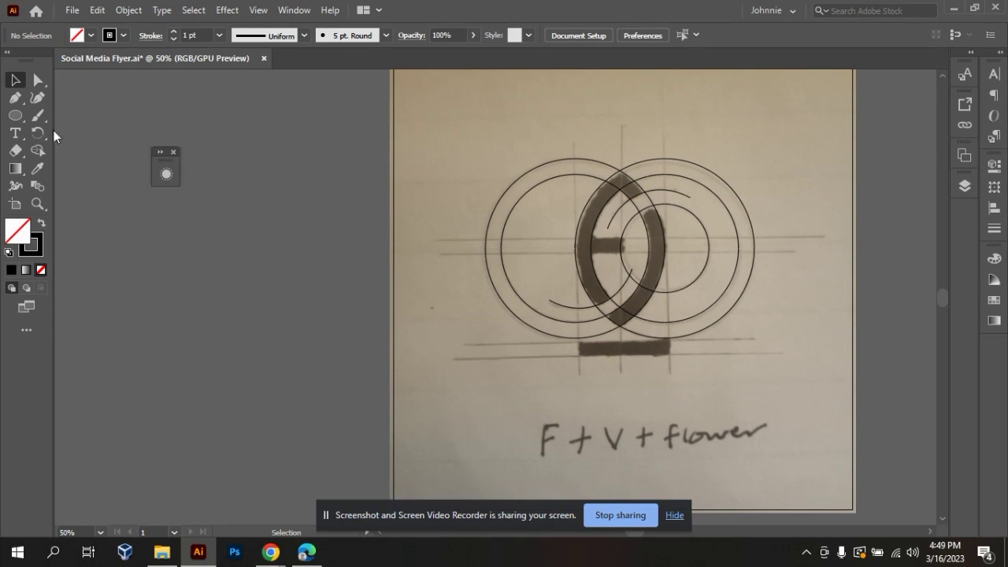
Try to trace the sketch's vertical construction line through the left-hand circles' centre with the Pen tool.
left_click(17, 116)
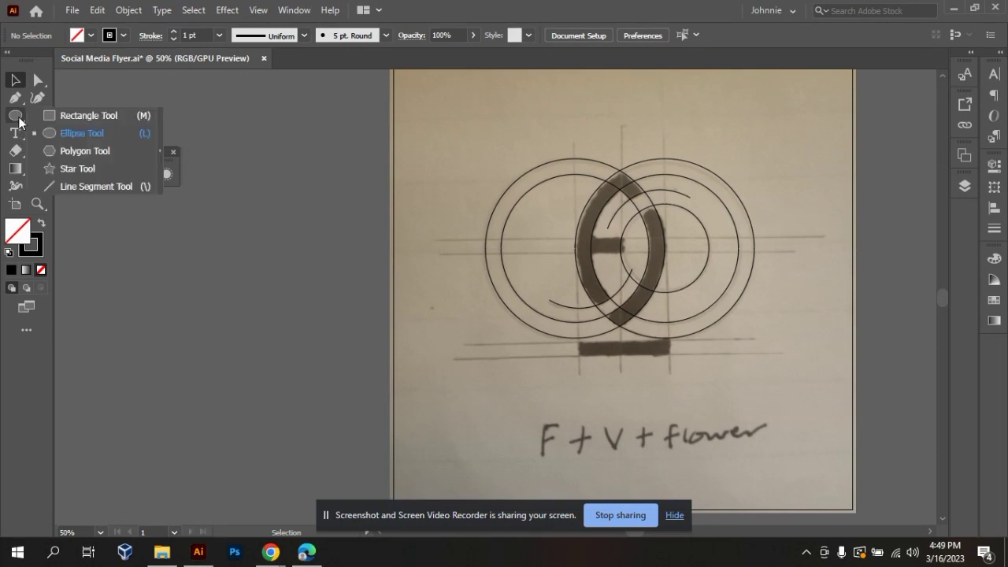
left_click(50, 187)
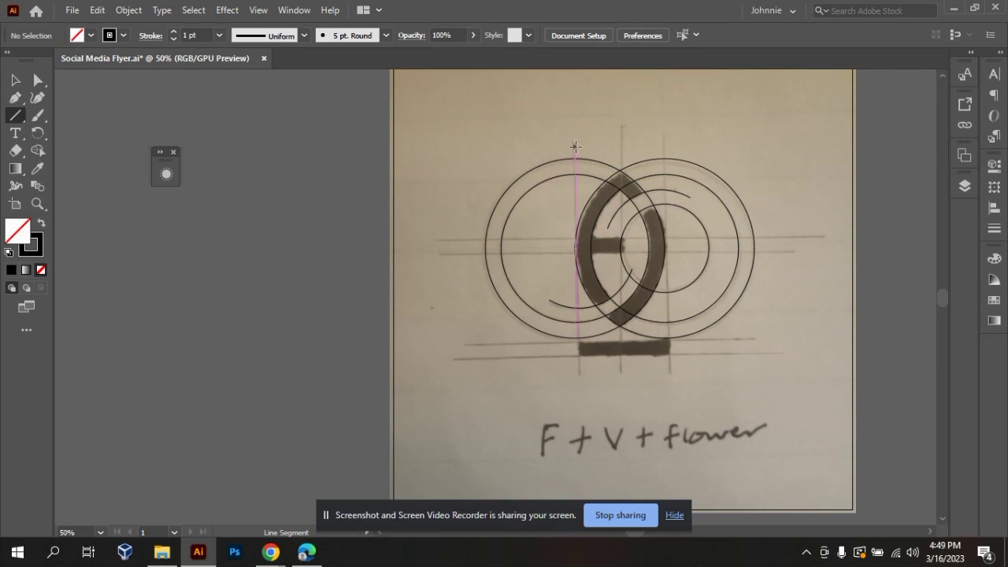
left_click(16, 98)
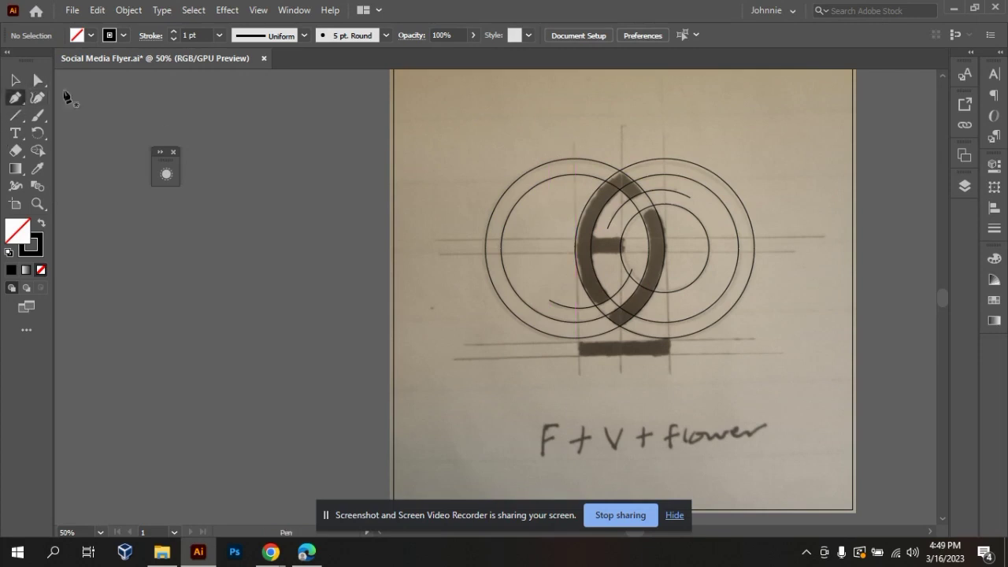
left_click(574, 143)
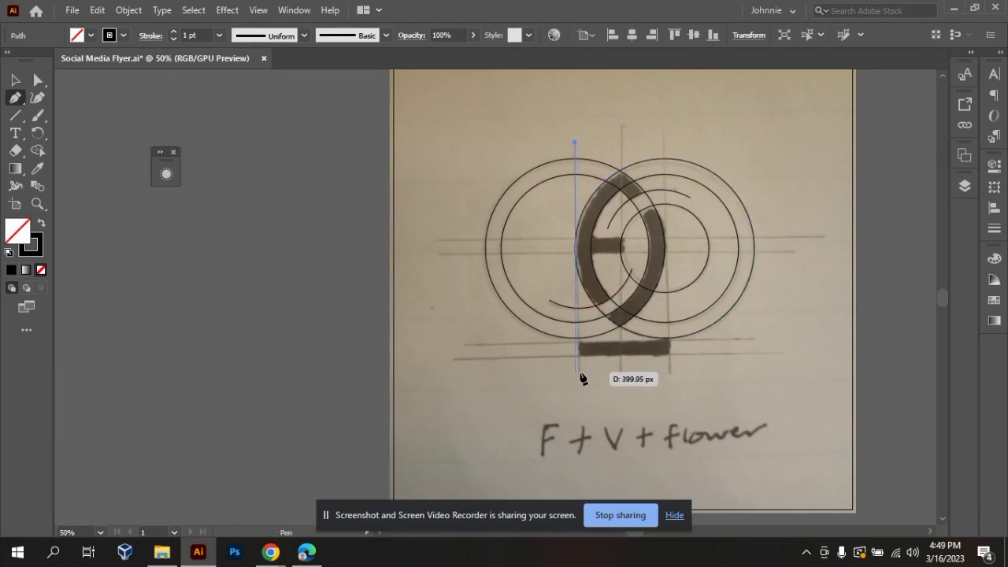
left_click(577, 372)
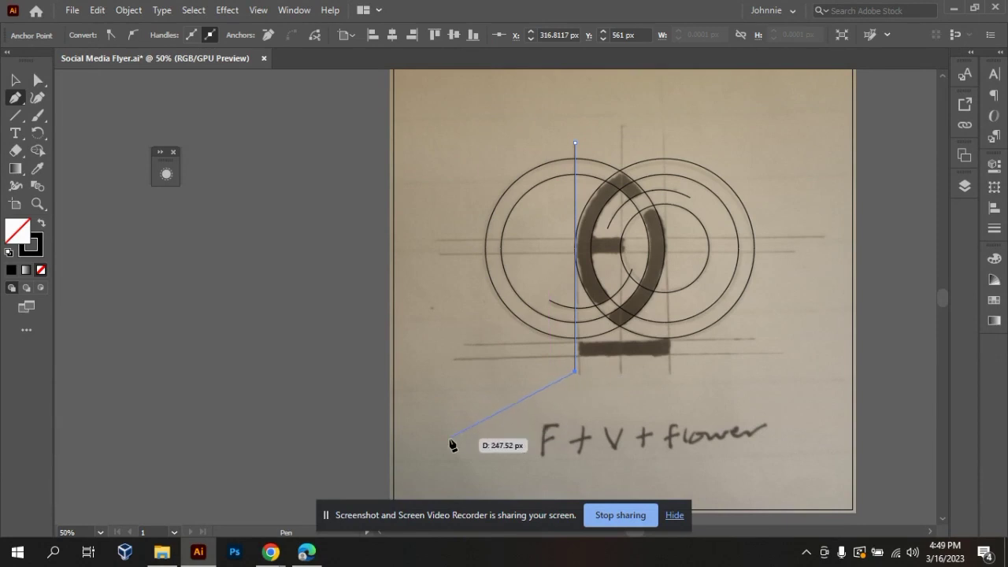
key("v")
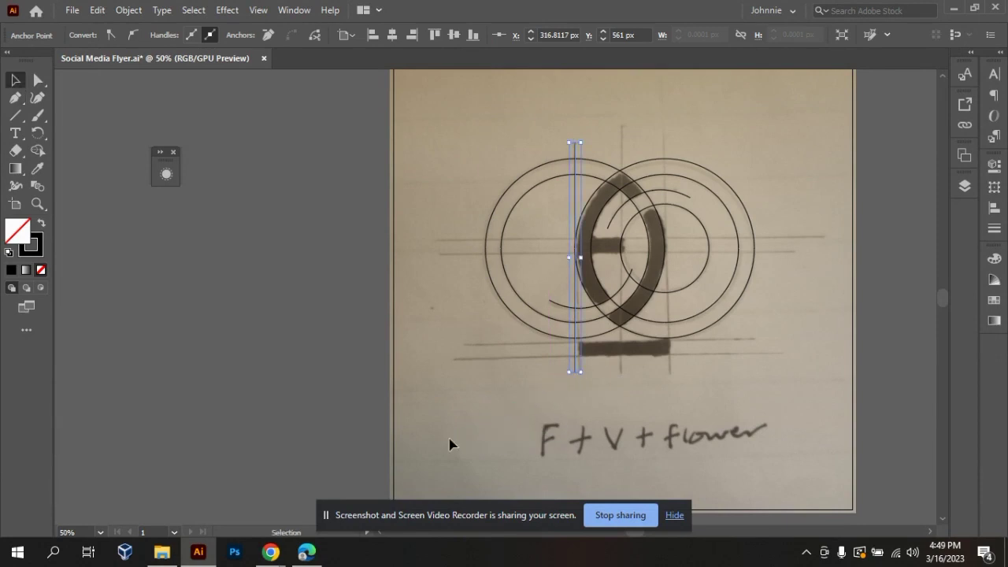
left_click(449, 445)
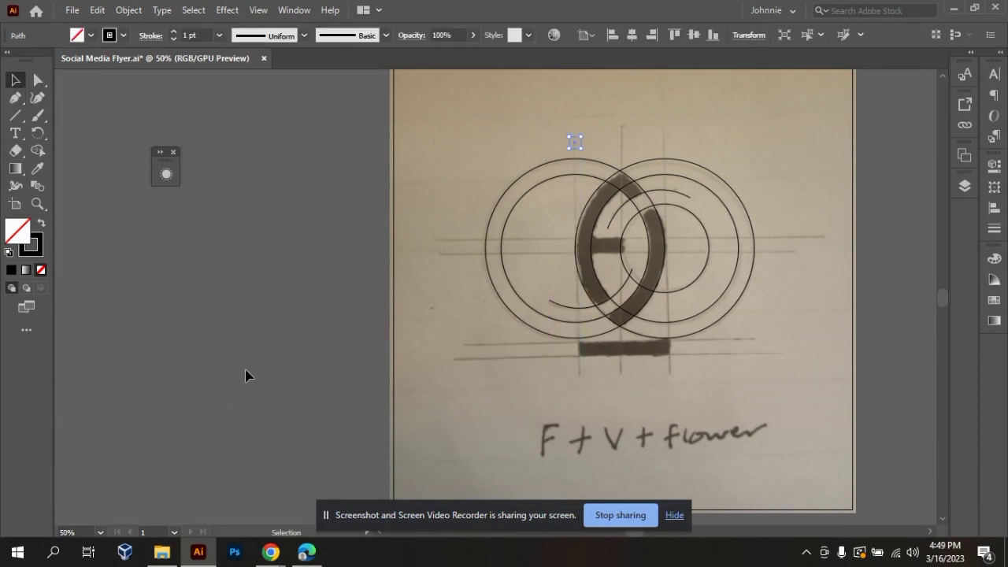
Draw a vertical line segment through the centre of the left-hand circles, extending from above them to below the sketch's filled bar.
left_click_drag(16, 115, 52, 182)
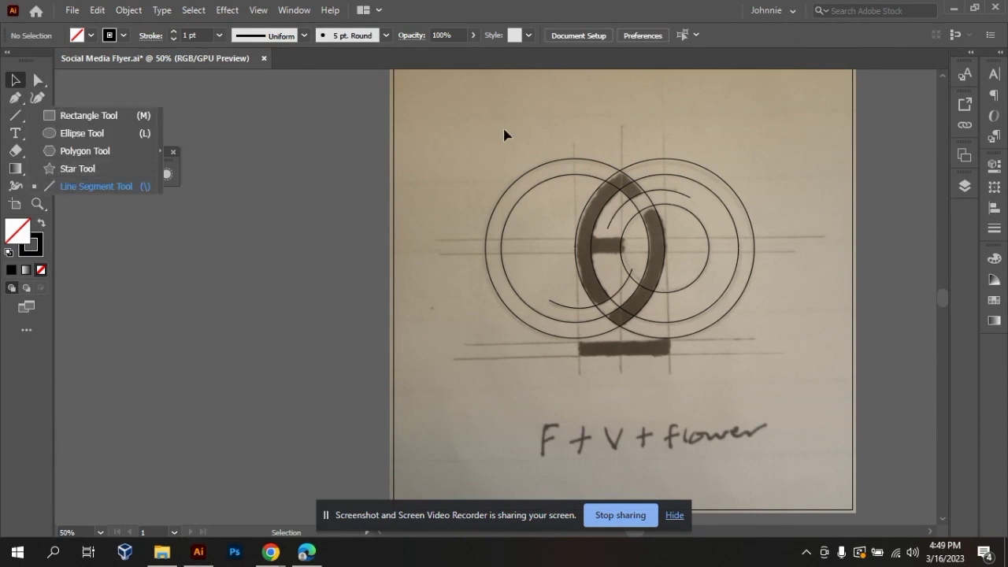
left_click(576, 152)
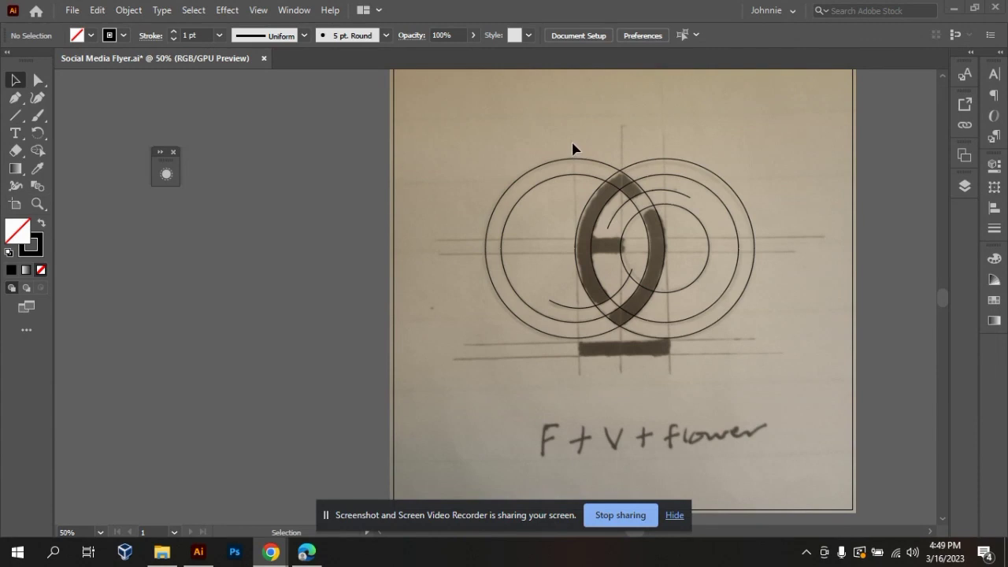
left_click(16, 115)
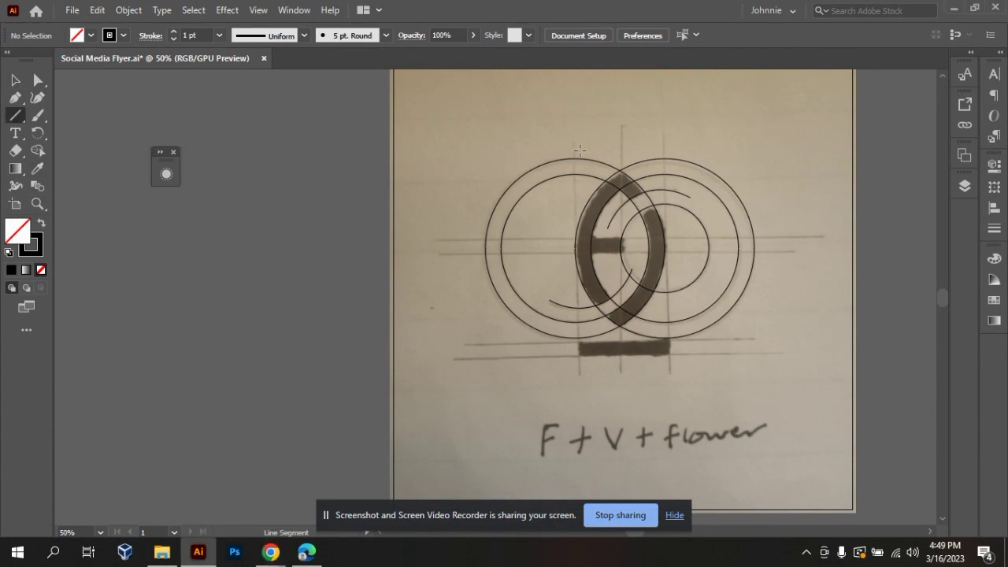
left_click_drag(573, 141, 598, 390)
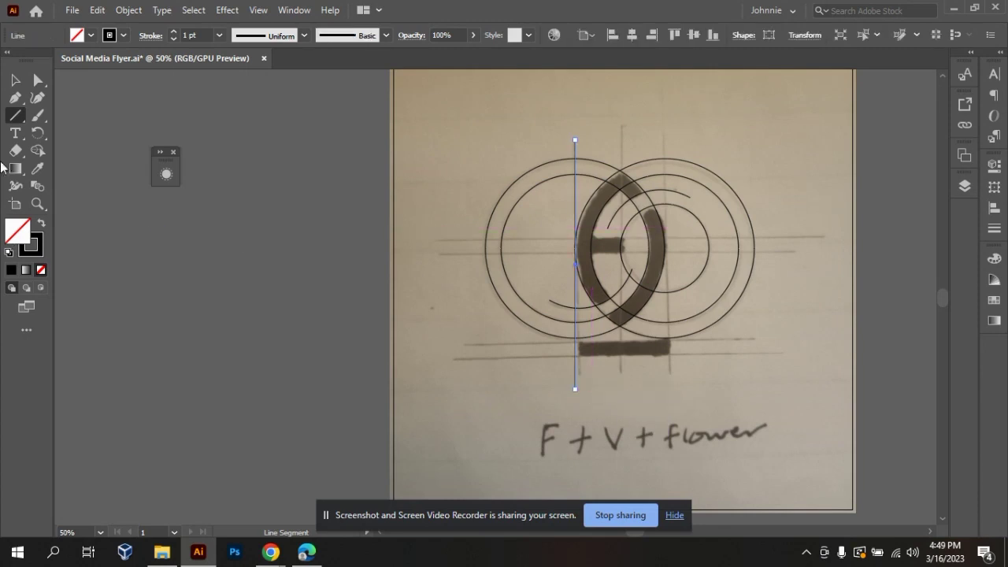
left_click(14, 81)
left_click(633, 423)
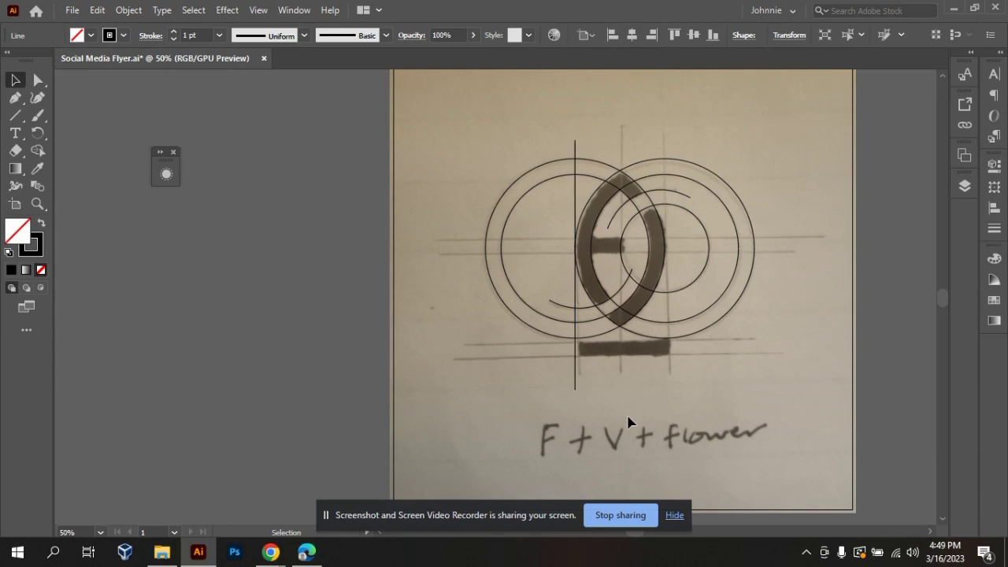
Duplicate the vertical line onto the sketch's middle construction line, where the two large circles intersect.
left_click(576, 383)
left_click_drag(576, 385, 621, 369)
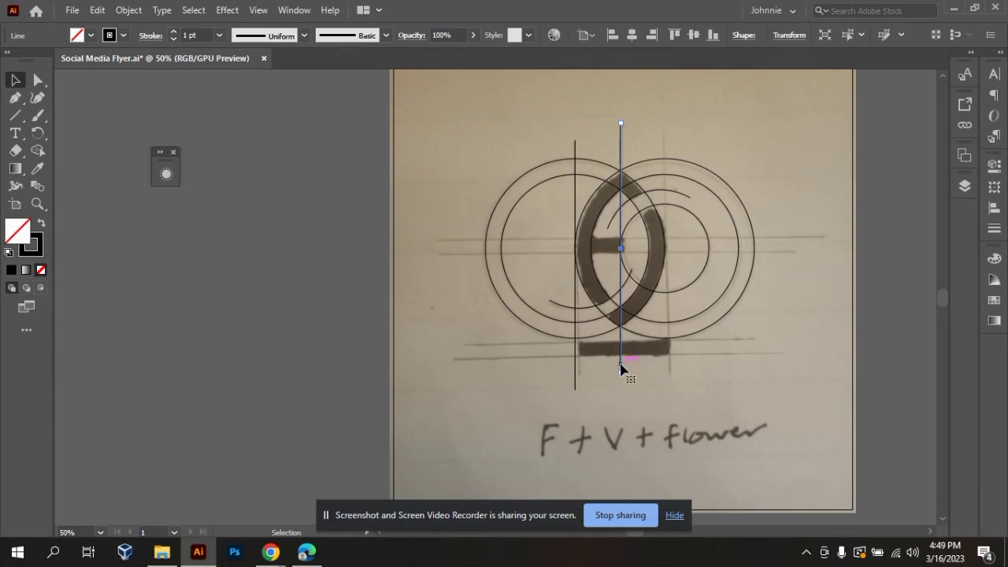
left_click(677, 386)
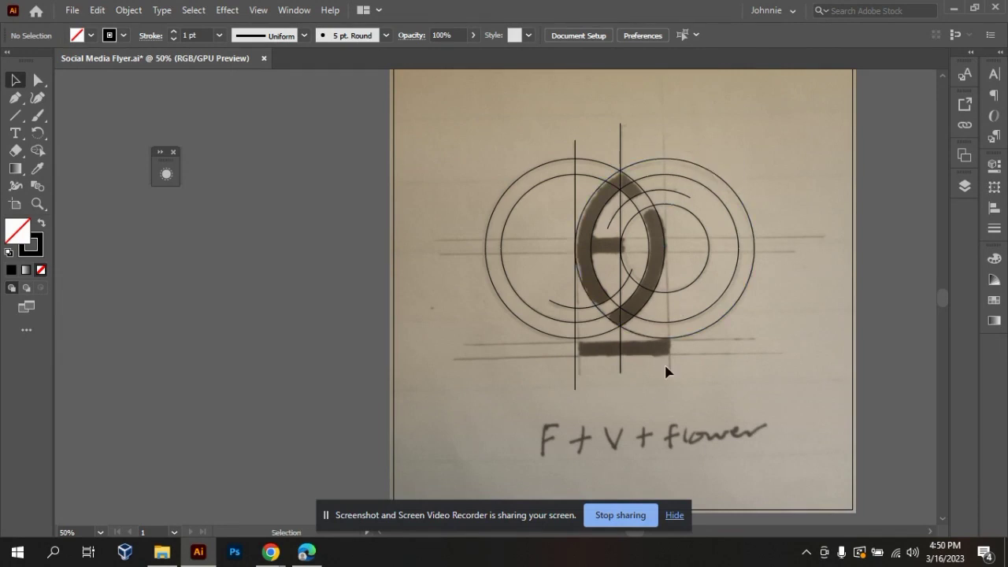
Try to place the middle vertical line at the centre of the right-hand circles and revert the changes.
left_click(621, 366)
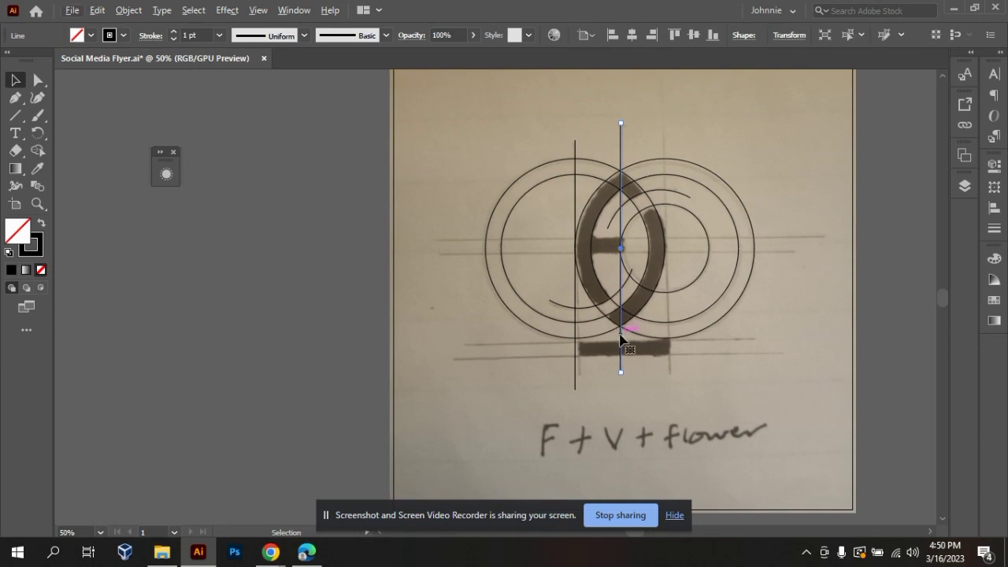
left_click_drag(621, 339, 668, 345)
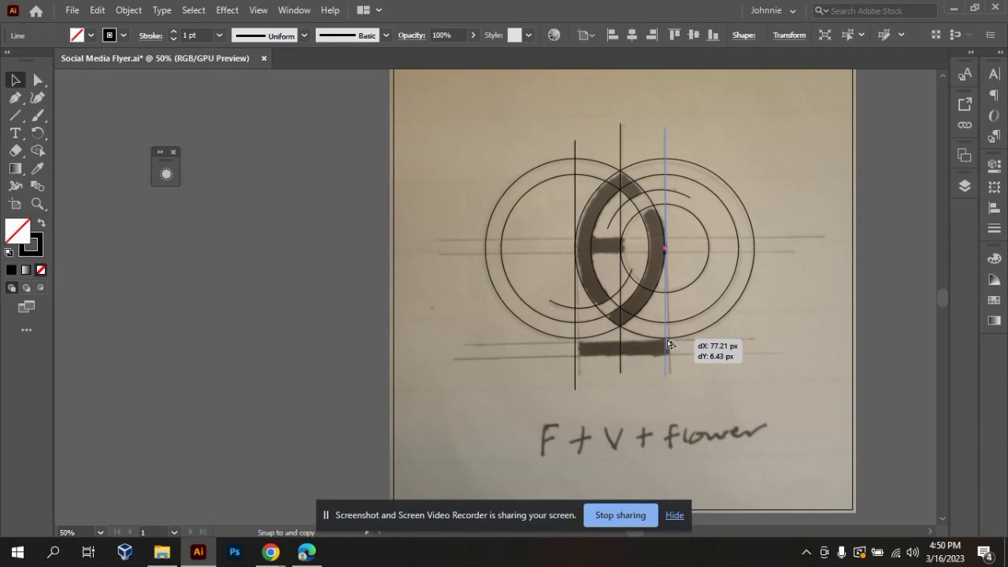
left_click_drag(668, 344, 667, 344)
key("Delete")
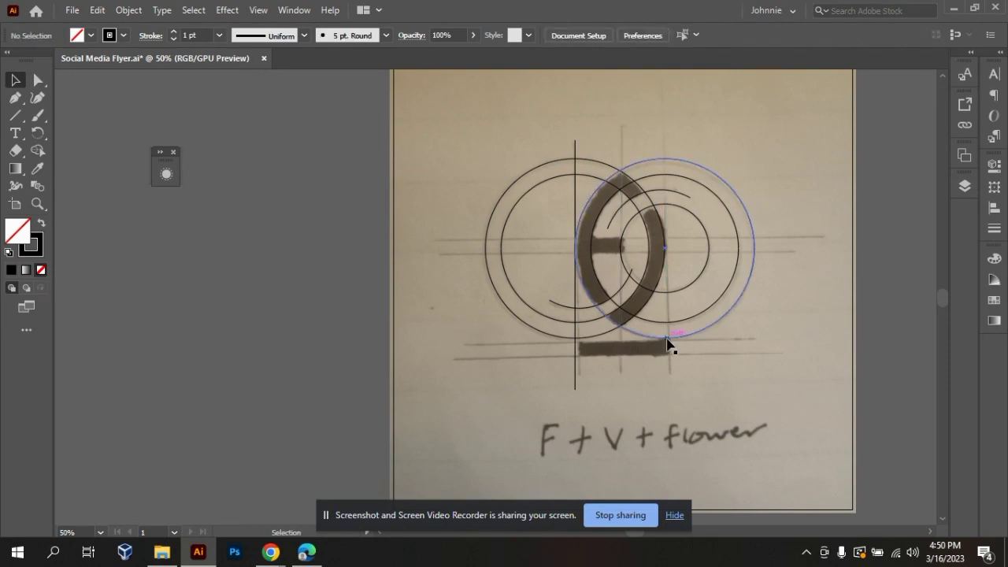
key("ctrl+z")
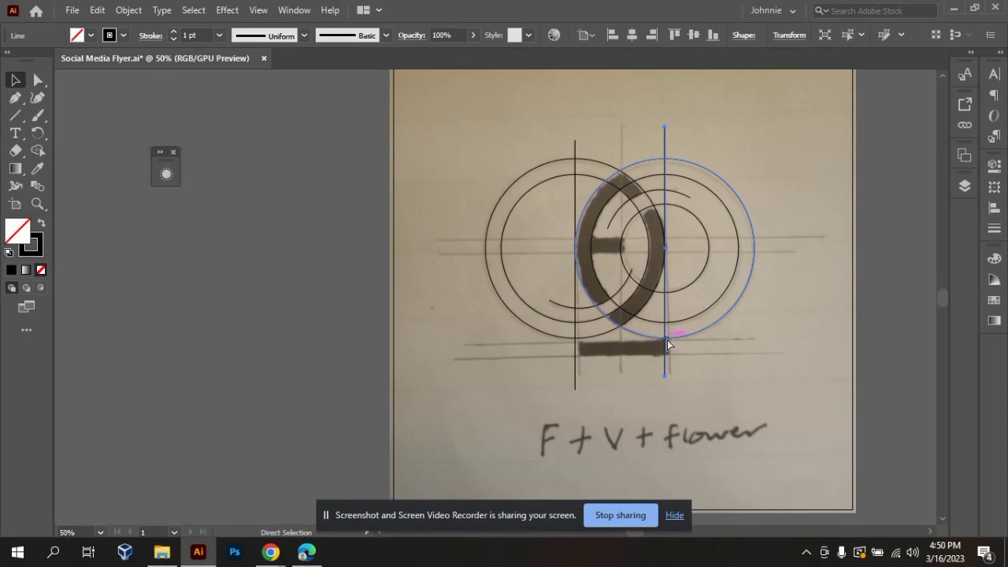
key("ctrl+z")
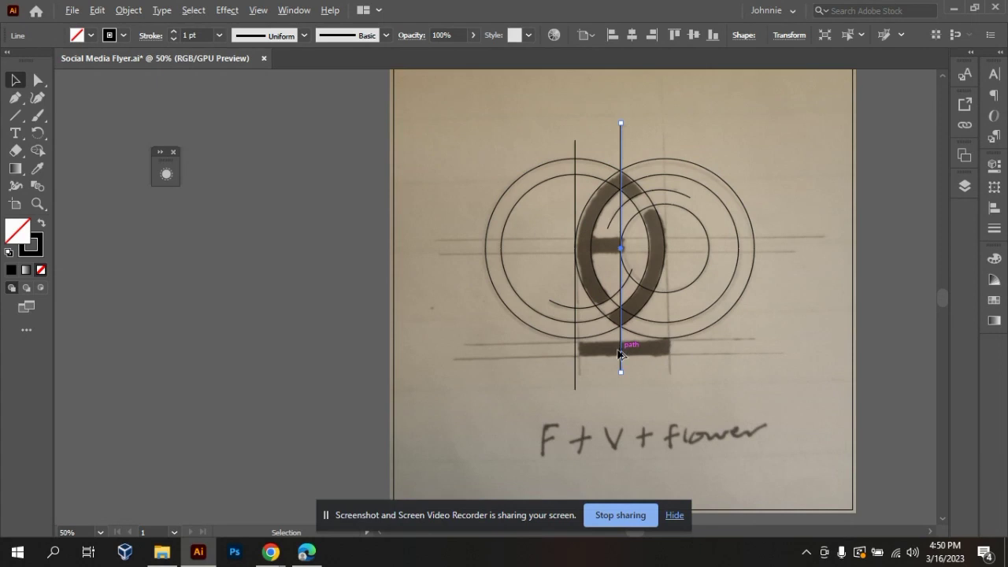
Try to duplicate the middle vertical line straight across to the right-hand circles' centre and undo the copy.
left_click_drag(620, 353, 666, 356)
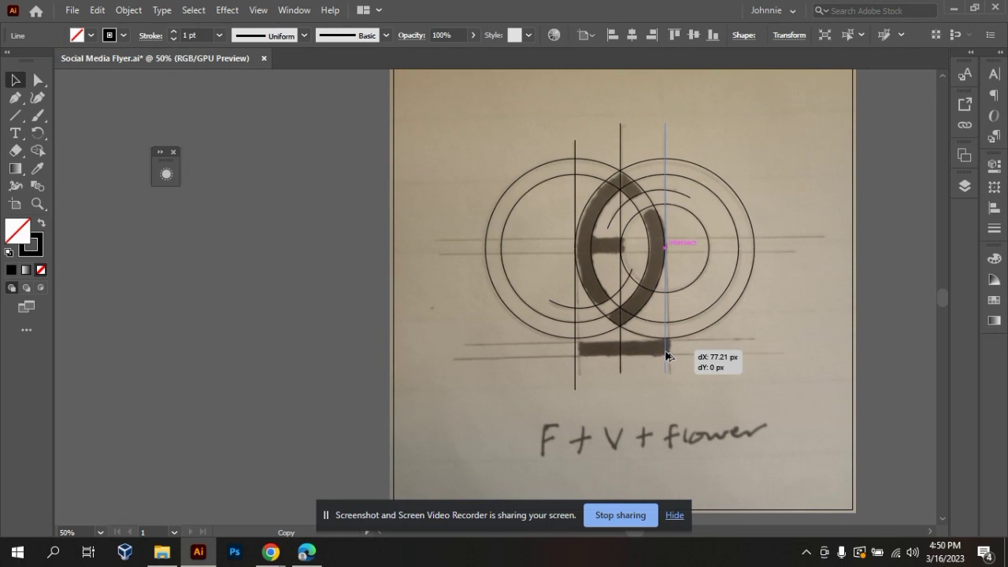
left_click_drag(667, 356, 667, 354)
key("ctrl+z")
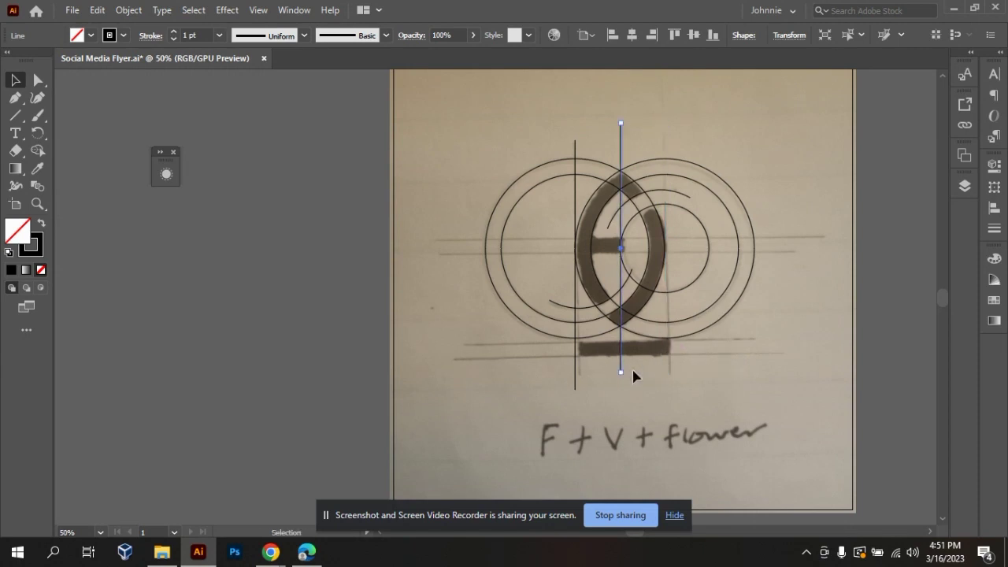
Try a copy of the middle vertical line at the right end of the sketch's filled bar and delete it.
left_click_drag(621, 355, 670, 355)
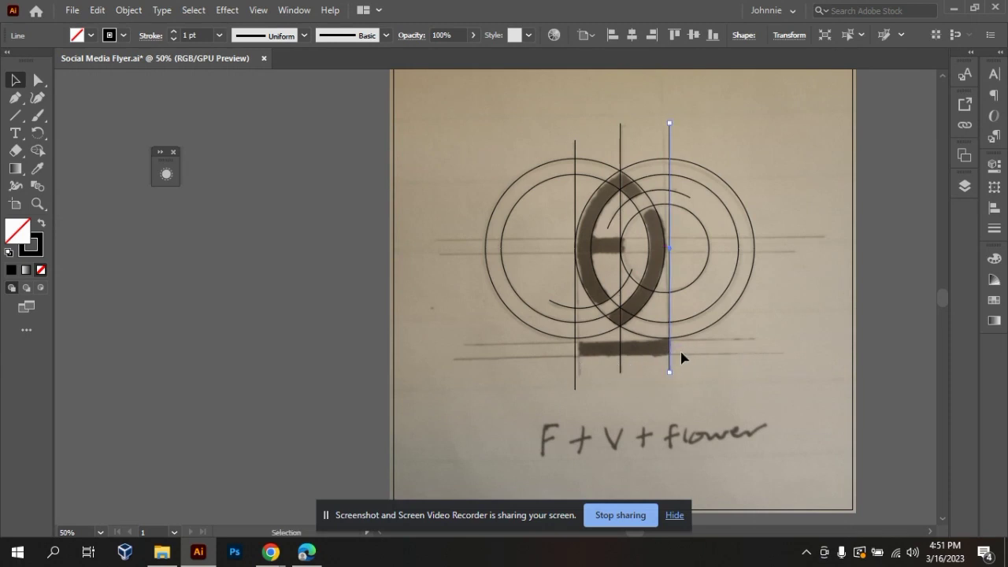
left_click(684, 380)
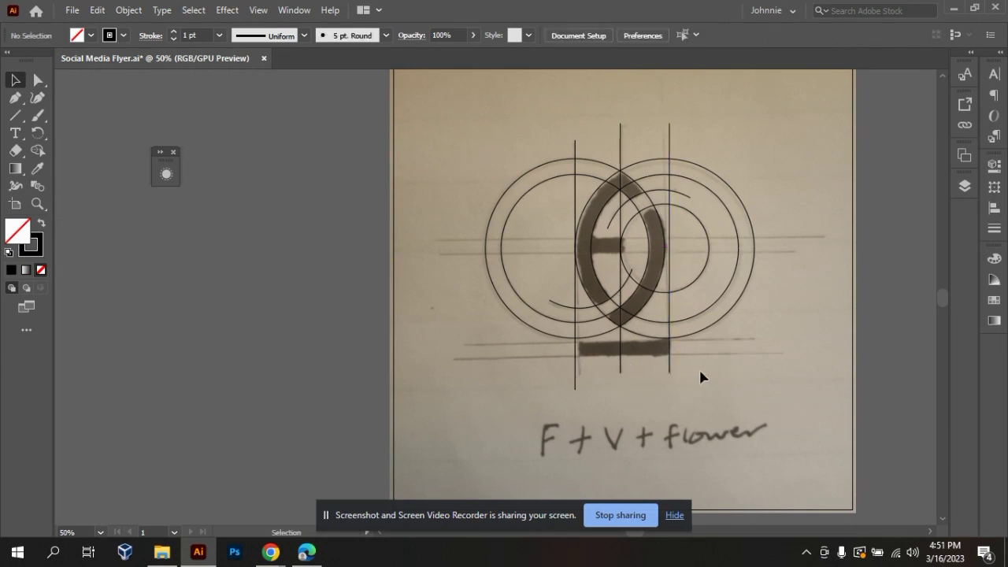
left_click(659, 358)
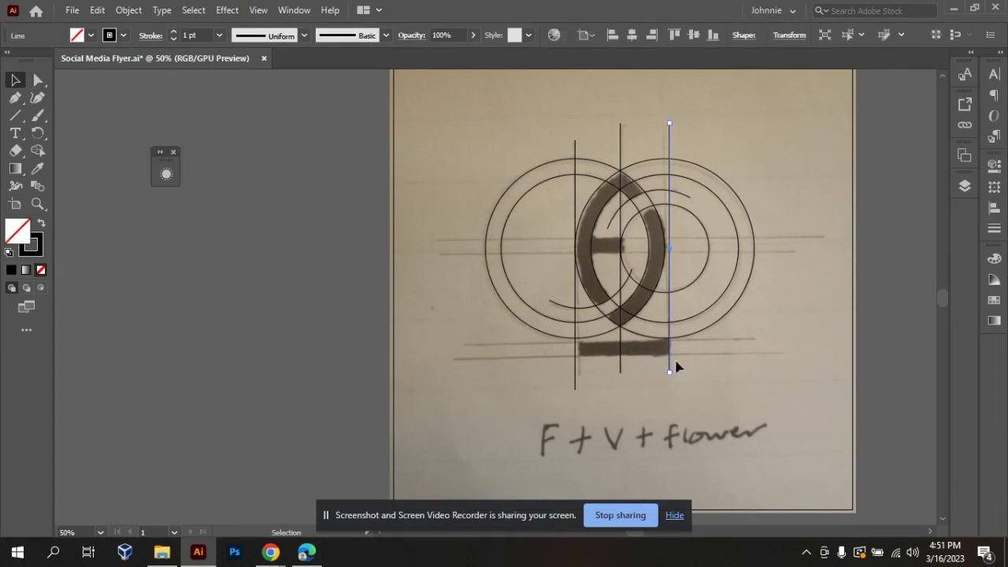
key("Delete")
Align the two vertical lines with each other by their vertical centres.
left_click_drag(646, 384, 533, 368)
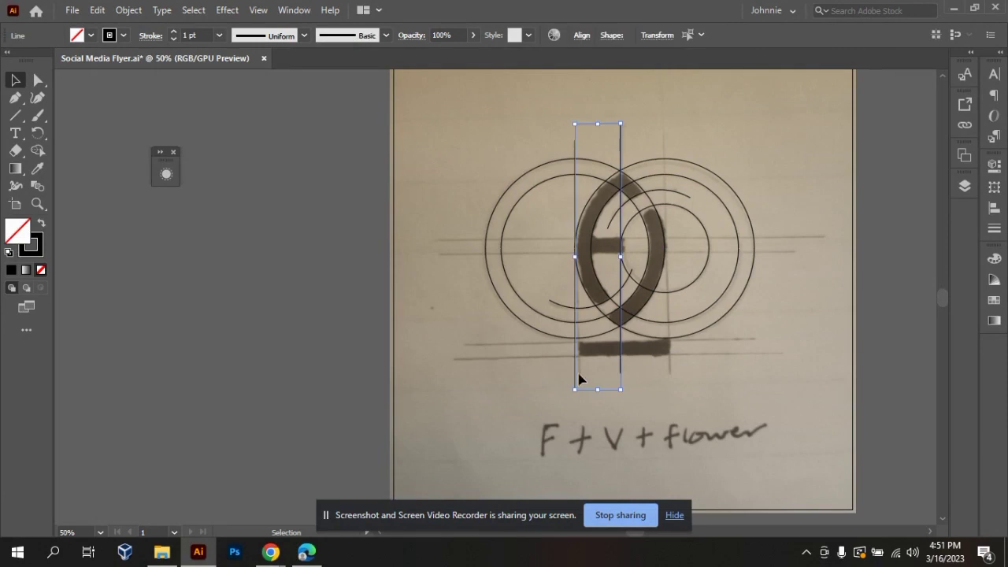
left_click_drag(652, 378, 470, 376)
left_click_drag(664, 378, 482, 354)
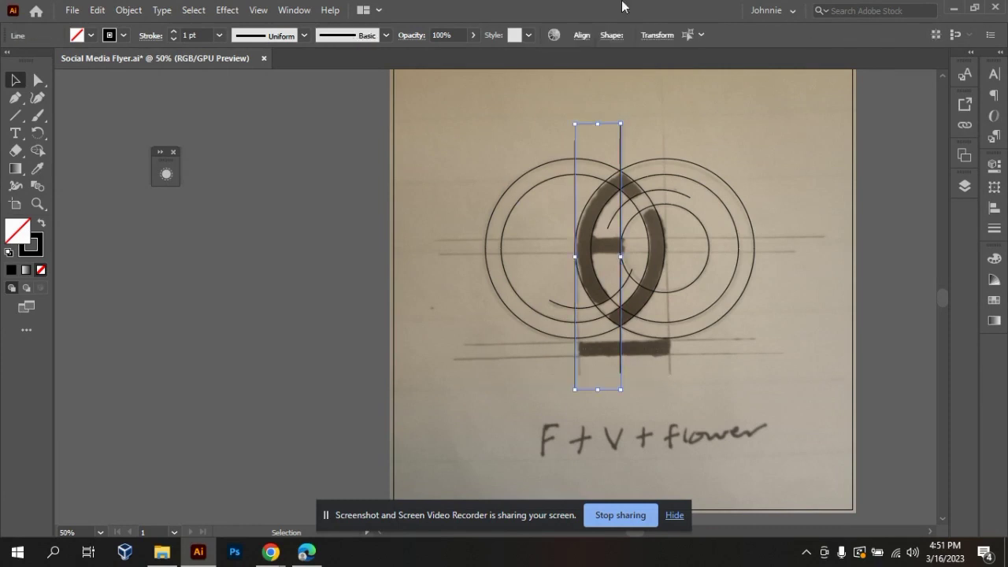
left_click(582, 35)
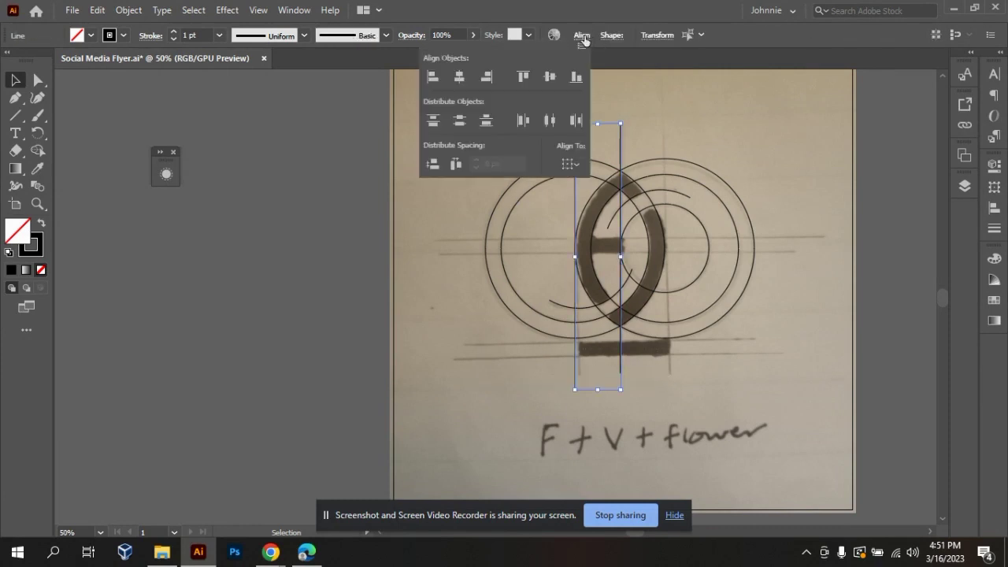
left_click(555, 79)
left_click(805, 438)
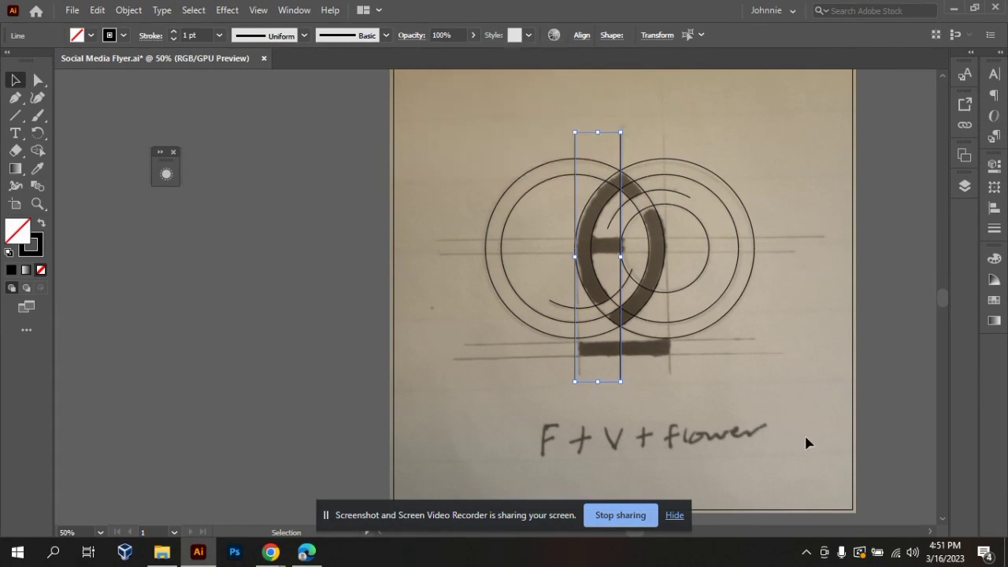
Duplicate the two aligned vertical lines sideways so that one copy passes through the centre of the right-hand circles.
left_click_drag(623, 375, 666, 370)
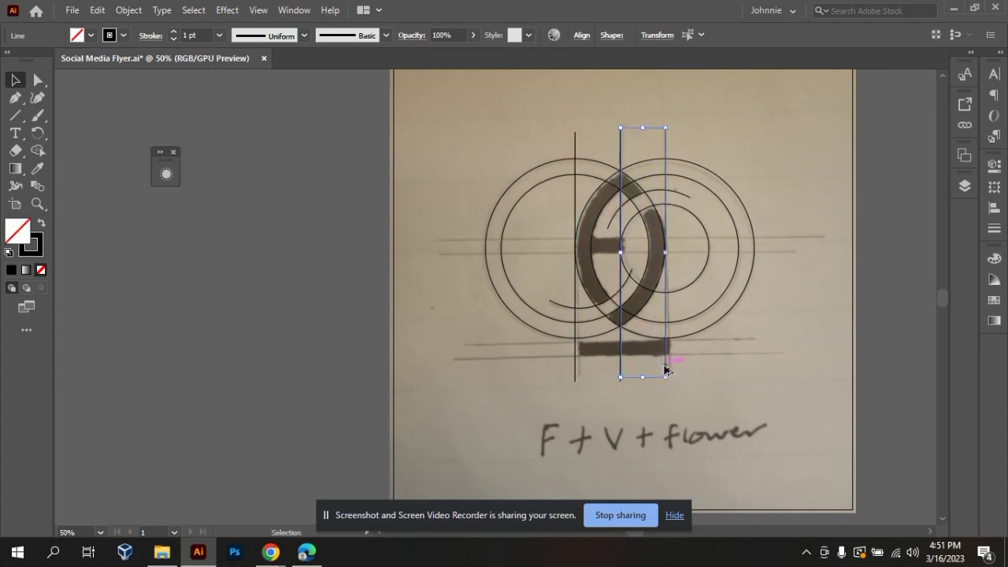
left_click(723, 364)
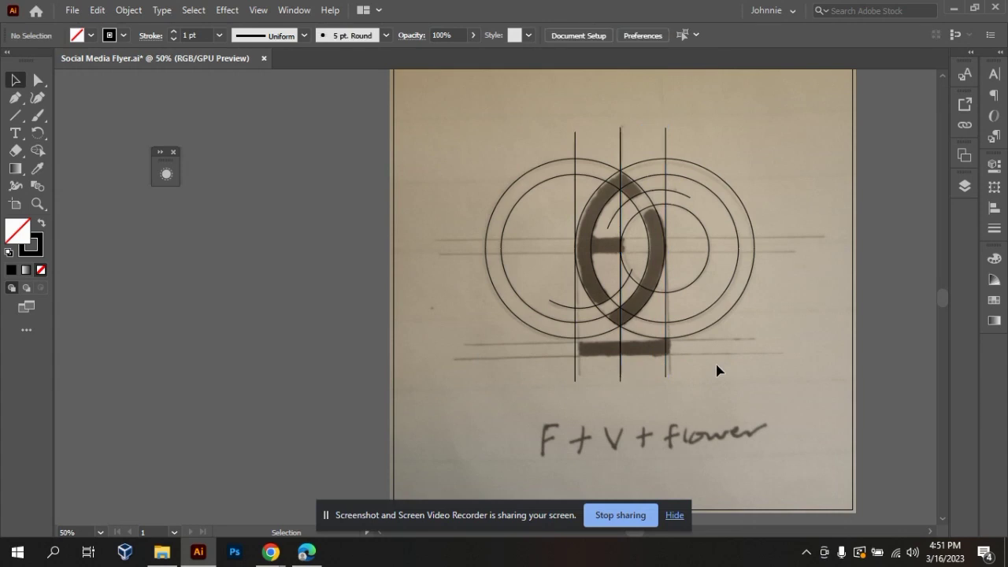
left_click(621, 358)
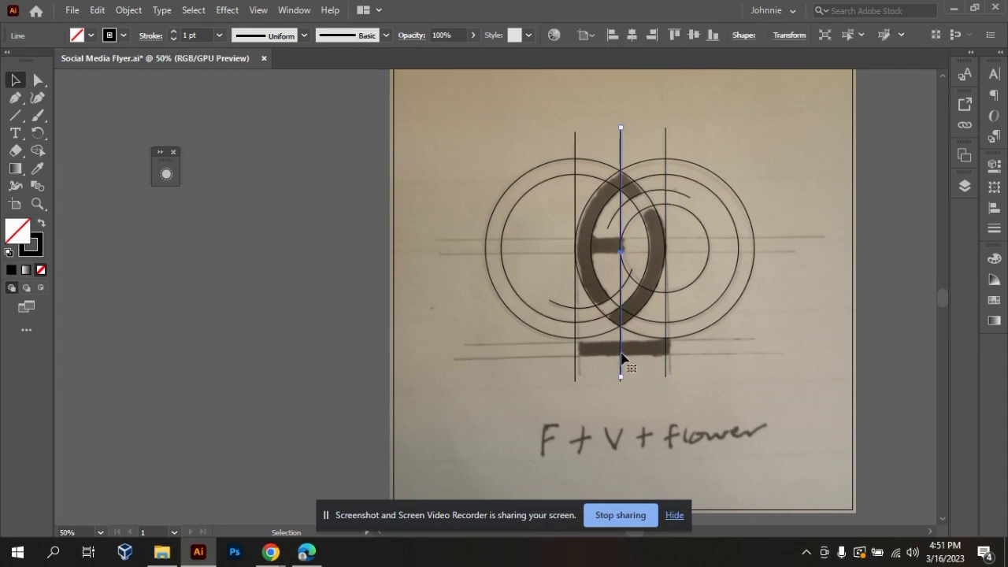
left_click(764, 409)
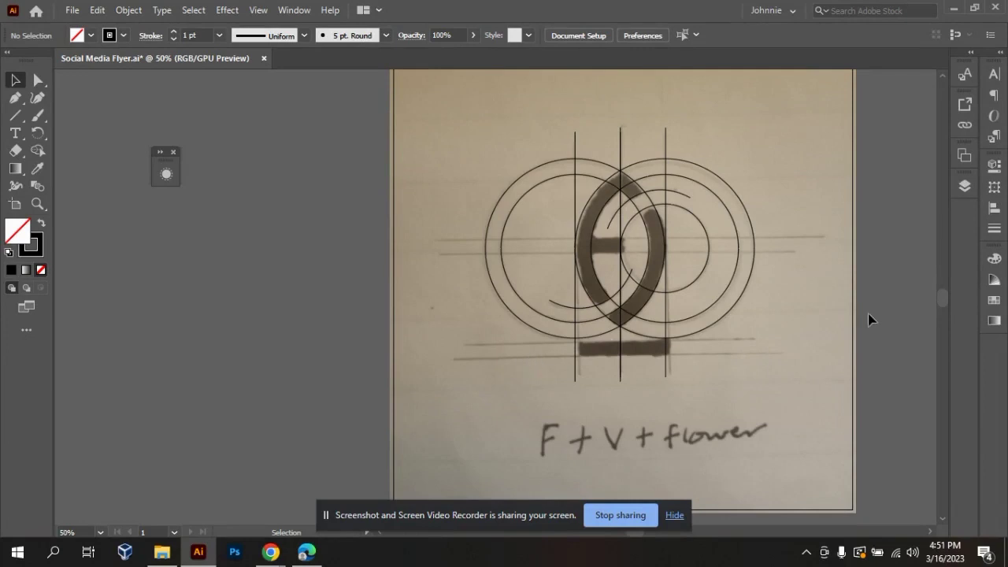
Draw a horizontal line along the lower edge of the sketch's filled bar and duplicate it along the bar's upper edge.
left_click(15, 116)
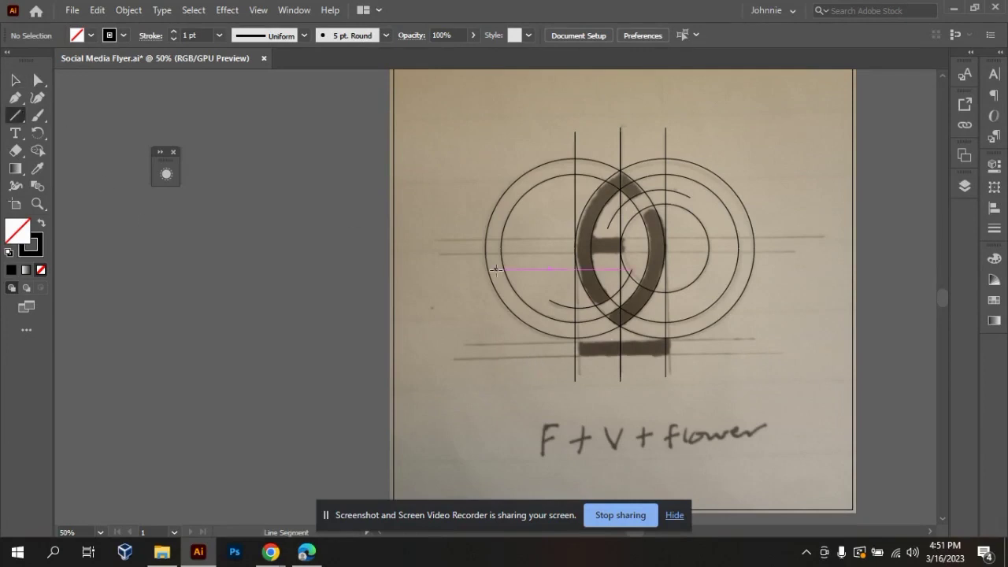
left_click_drag(486, 359, 769, 346)
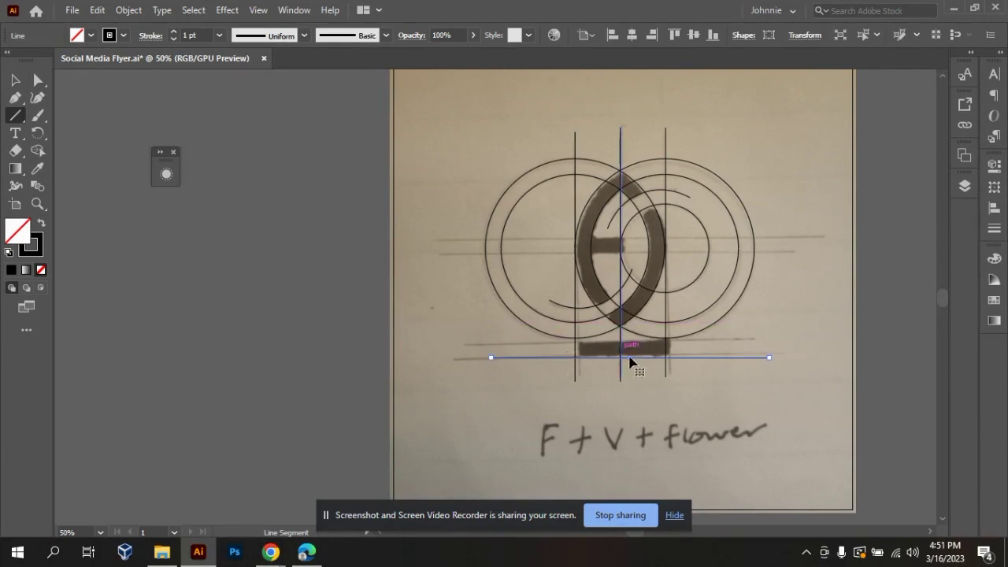
left_click(16, 81)
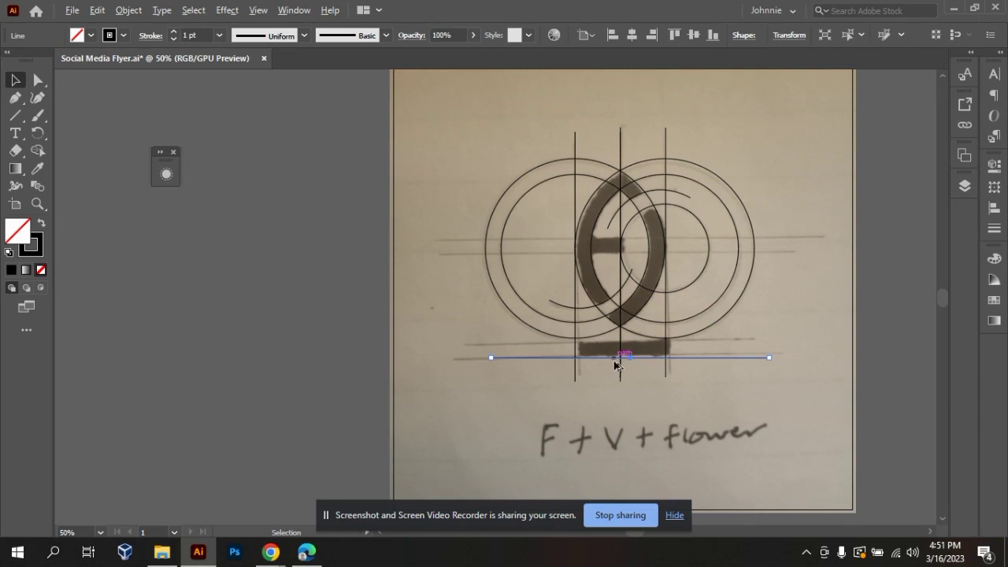
left_click_drag(617, 359, 614, 344)
left_click(745, 367)
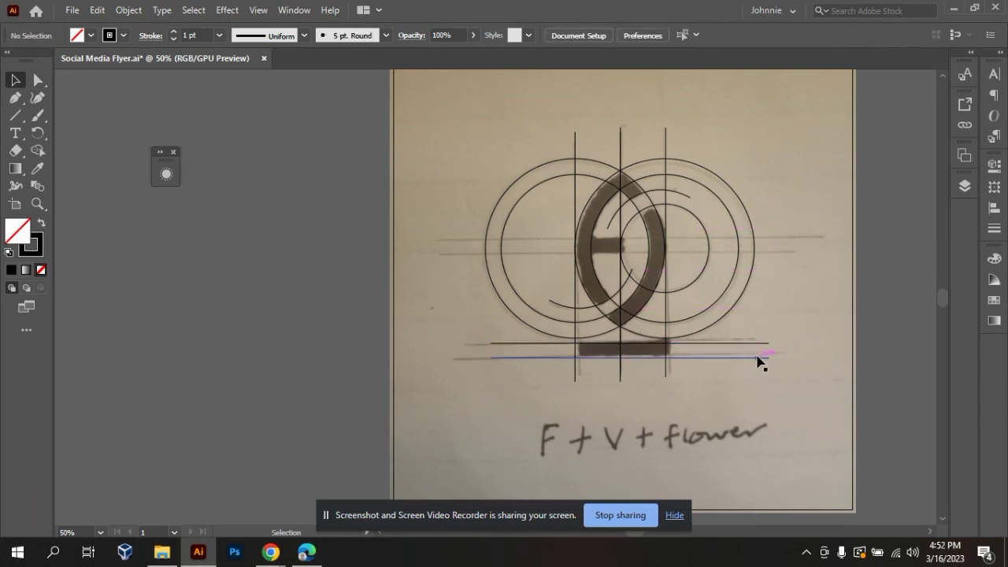
Examine how the traced circles, arcs and straight lines fit the sketch, including the two horizontal lines at the filled bar.
key("ctrl+plus")
key("ctrl+minus")
key("ctrl+minus")
key("ctrl+plus")
key("ctrl+plus")
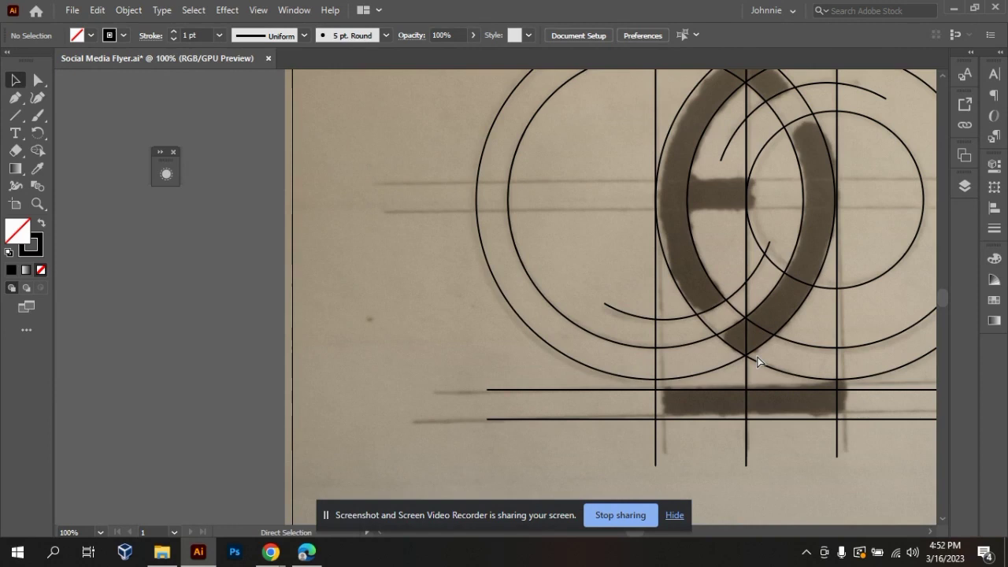
key("ctrl+minus")
key("ctrl+minus")
key("ctrl+minus")
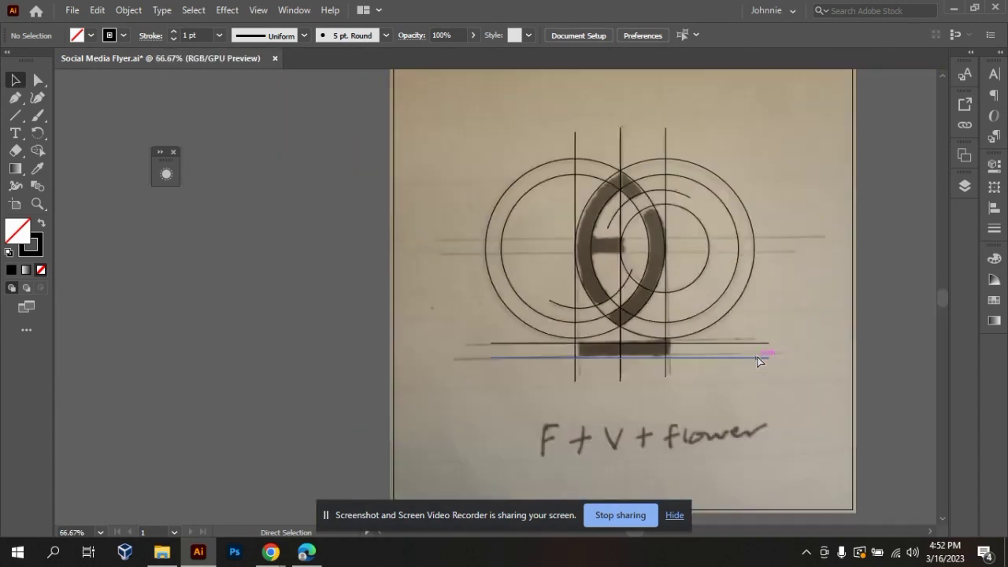
key("ctrl+plus")
key("ctrl+minus")
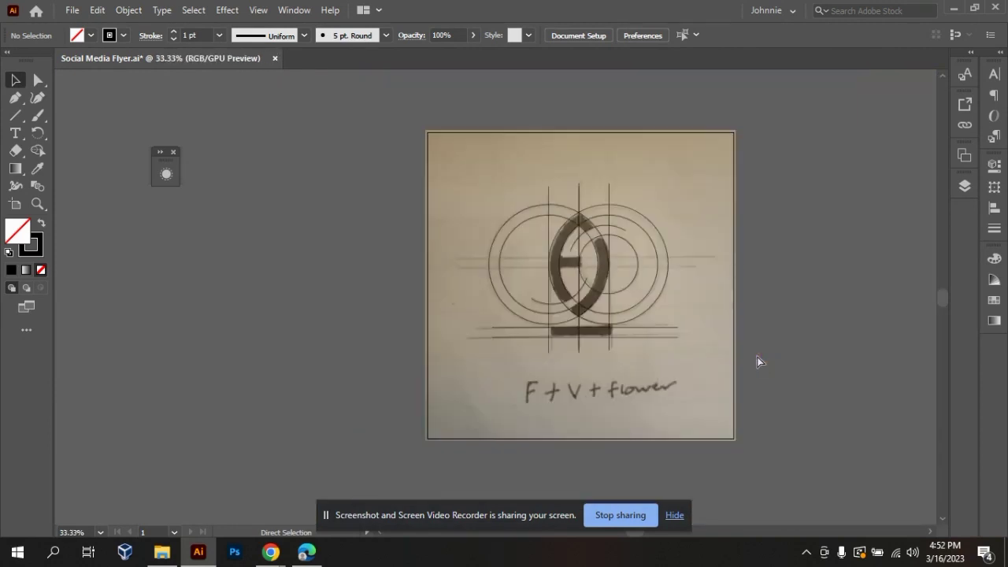
key("ctrl+plus")
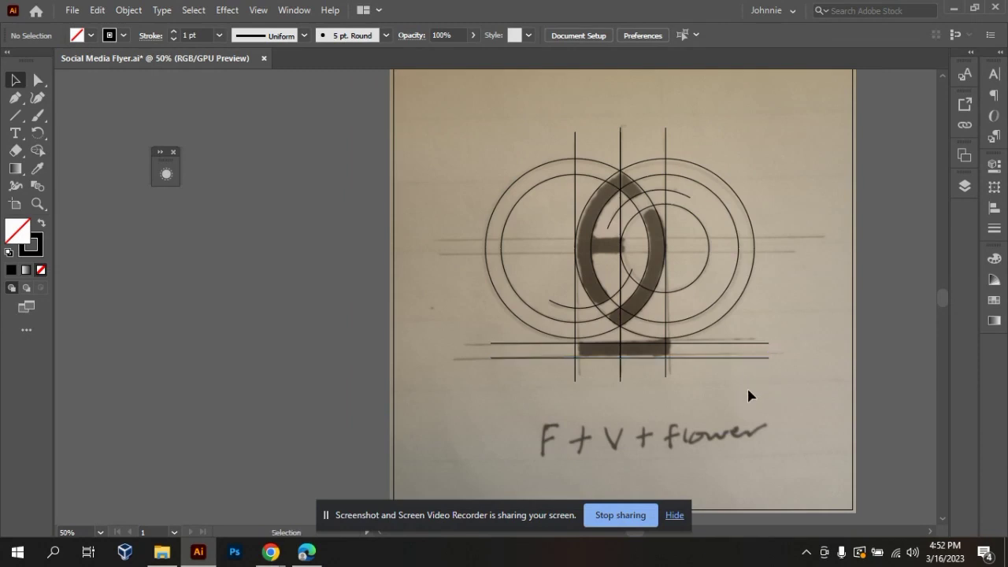
Duplicate the two horizontal bar lines upward onto the edges of the sketch's short middle crossbar.
left_click_drag(771, 378, 754, 314)
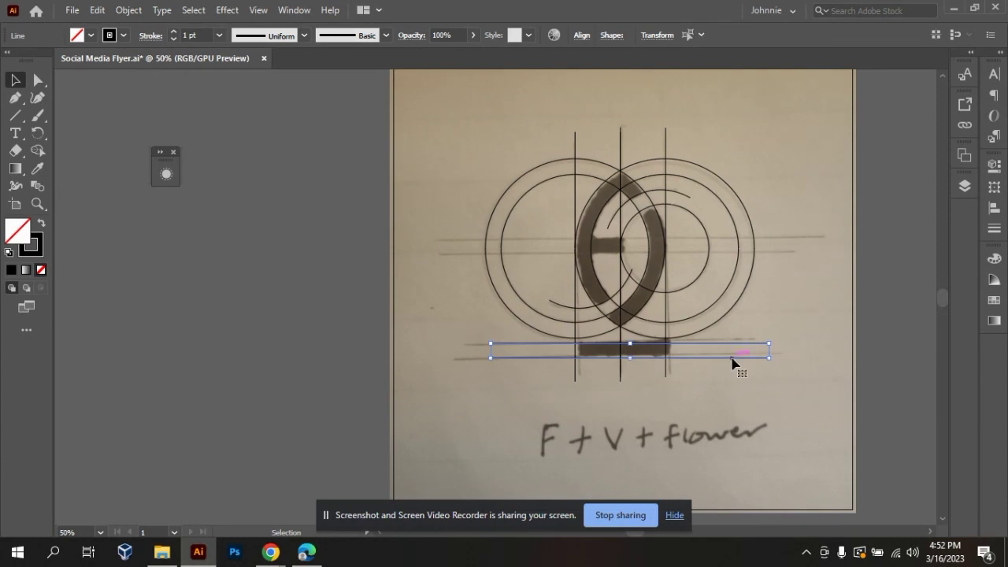
left_click_drag(732, 361, 715, 258, "alt")
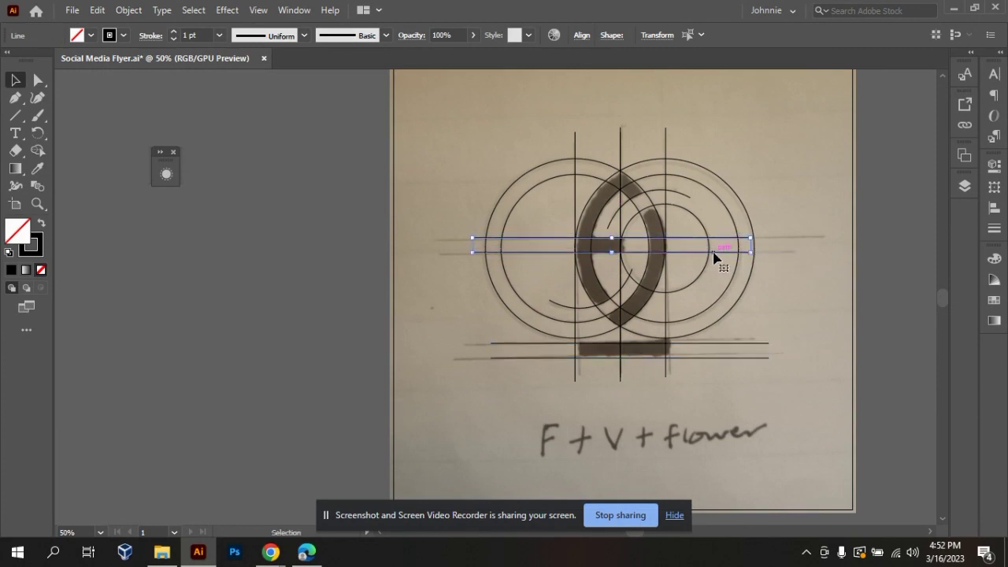
left_click(791, 301)
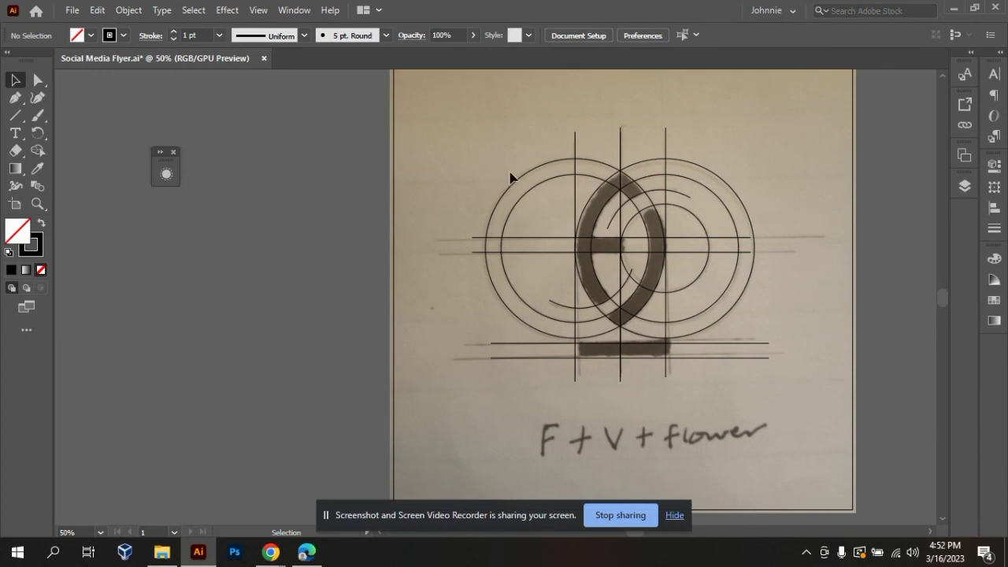
Unlock the sketch photo and move it off the artboard, beside the traced line work.
right_click(413, 116)
mouse_move(483, 126)
left_click(598, 127)
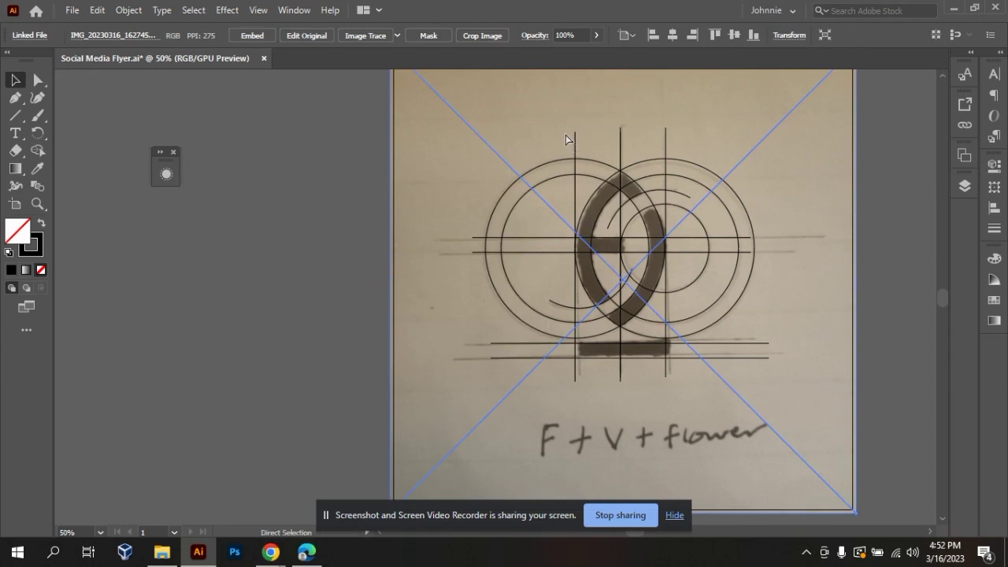
key("ctrl+minus")
left_click_drag(402, 166, 109, 197)
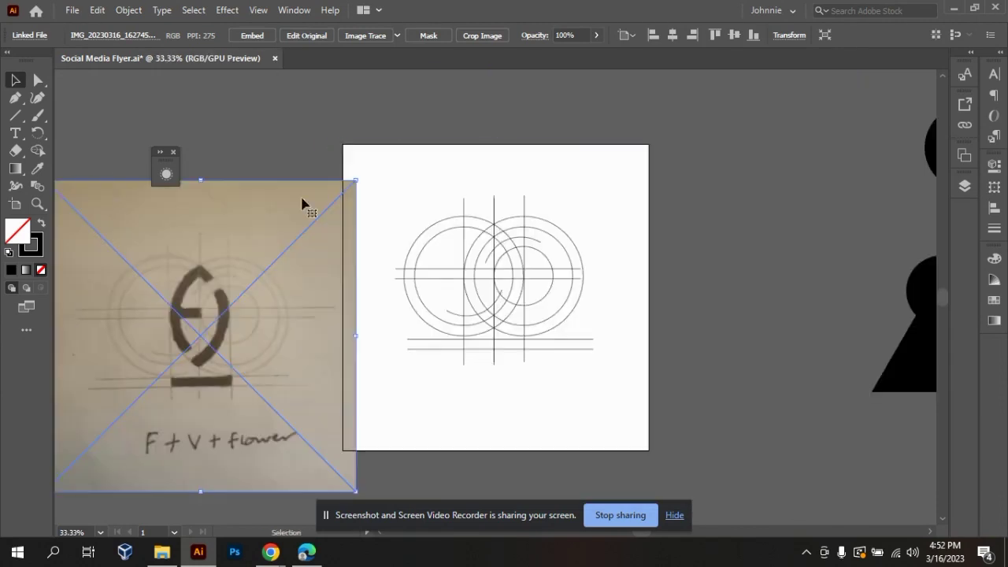
left_click_drag(263, 384, 236, 378)
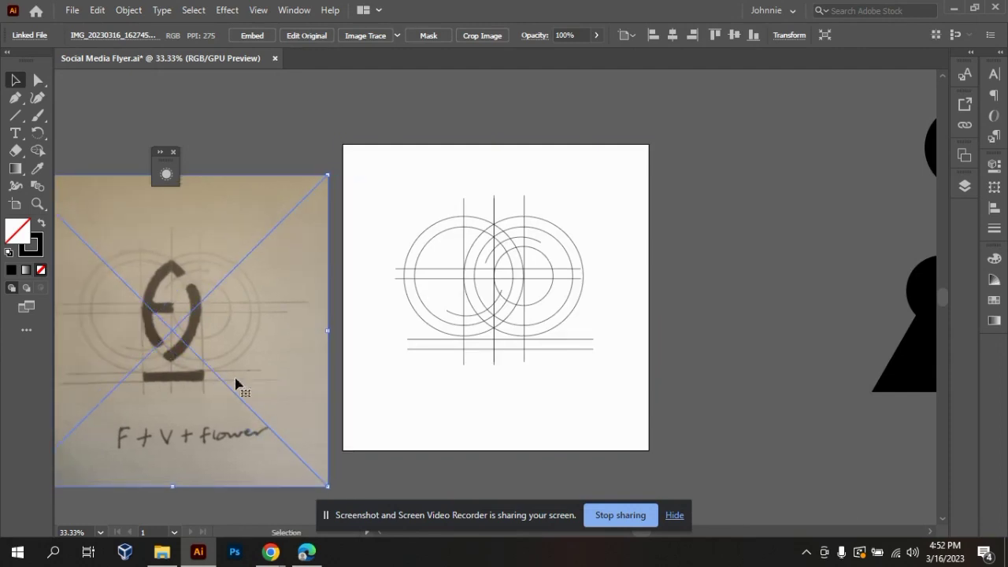
left_click(753, 327)
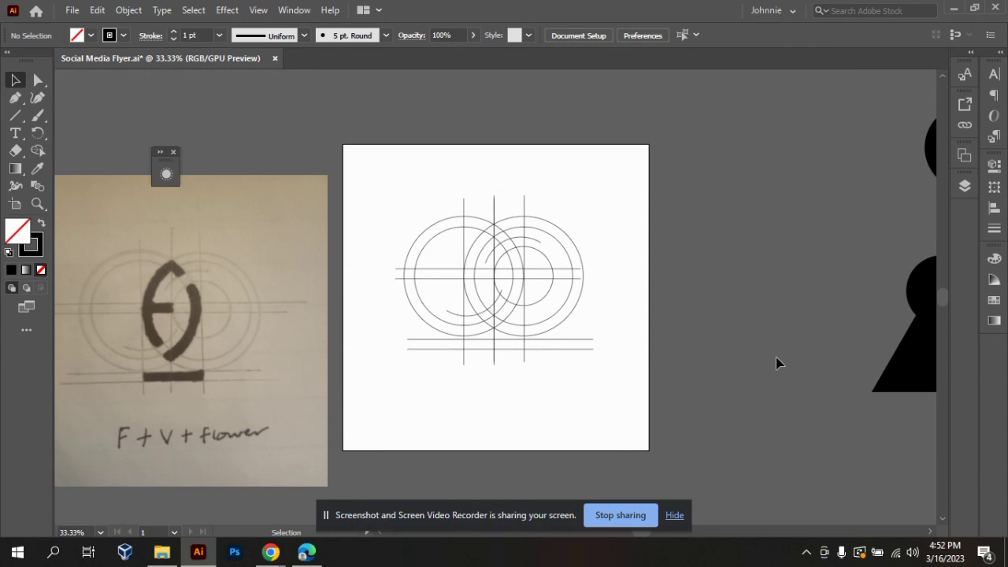
Select all traced circles, arcs and lines for the Shape Builder tool and swap fill and stroke to black fill without stroke.
key("ctrl+equal")
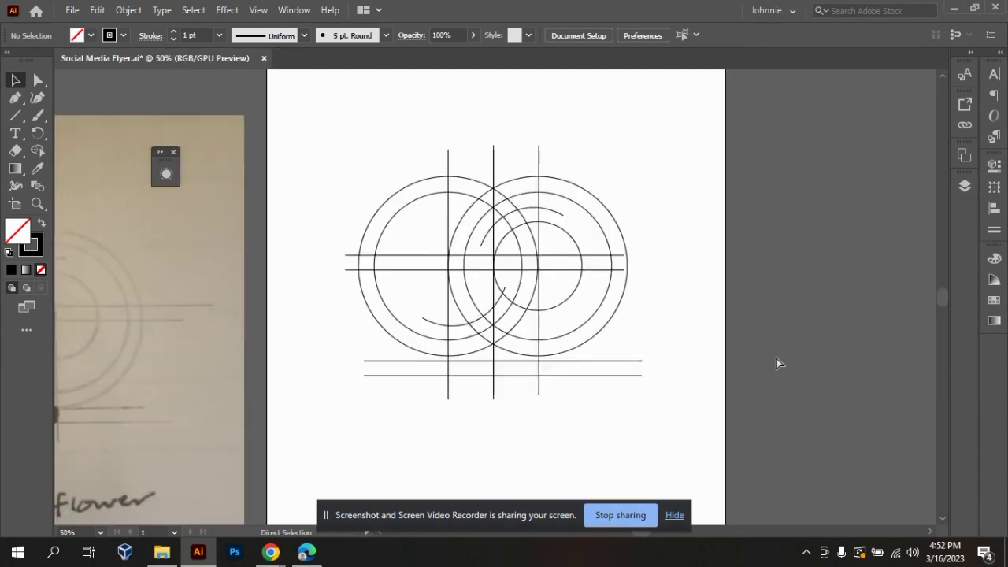
left_click_drag(345, 128, 693, 410)
key("ctrl+minus")
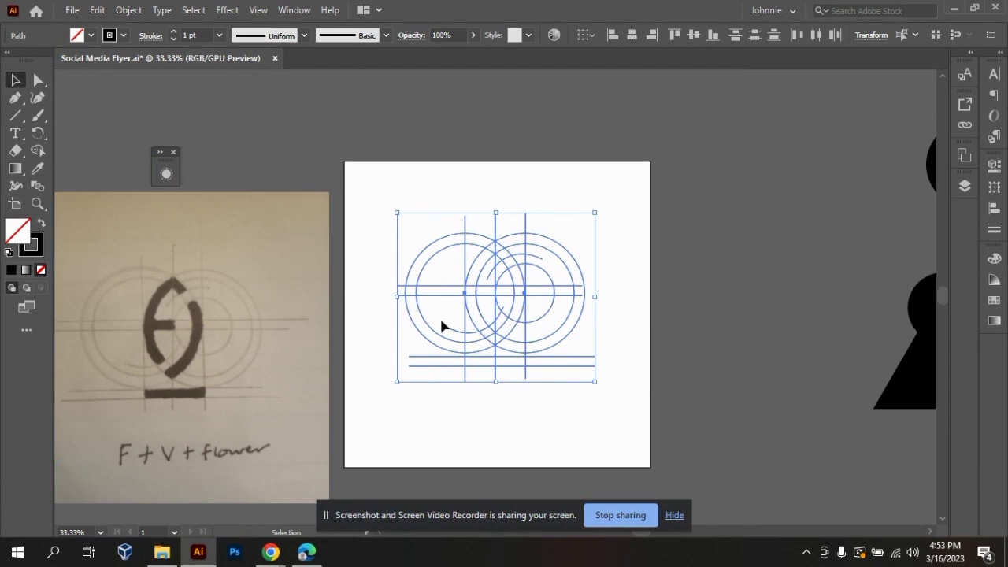
key("shift+m")
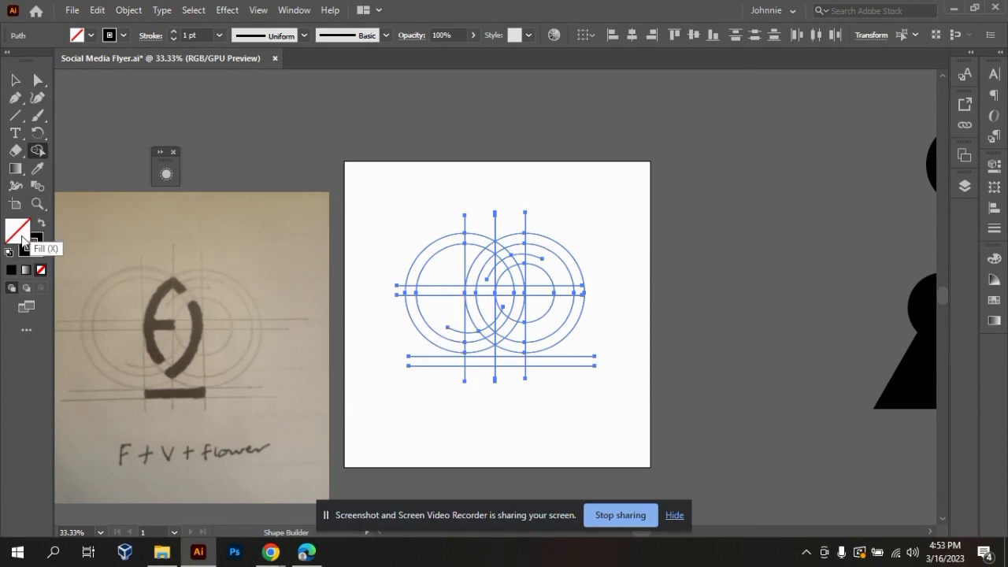
key("shift+x")
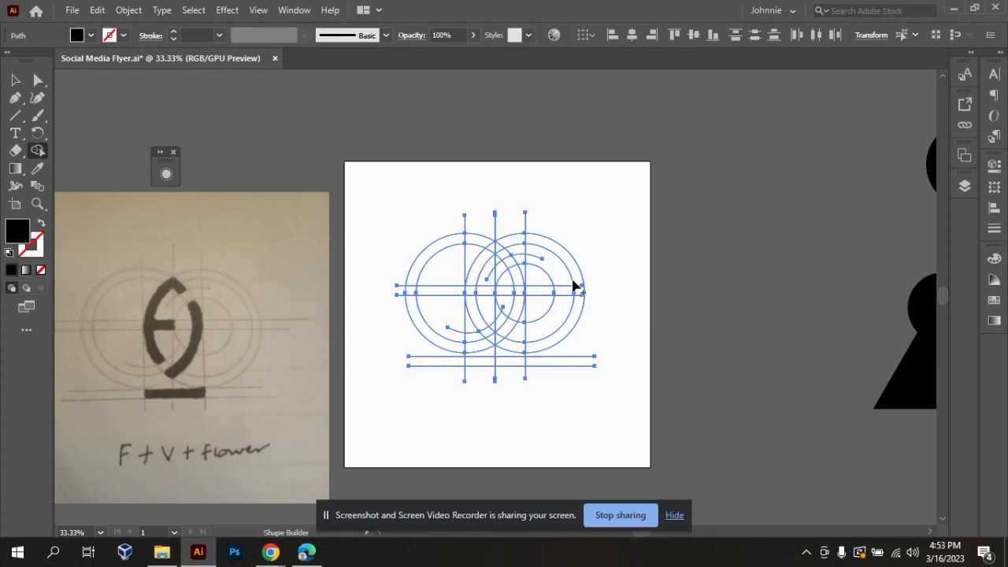
key("ctrl+equal")
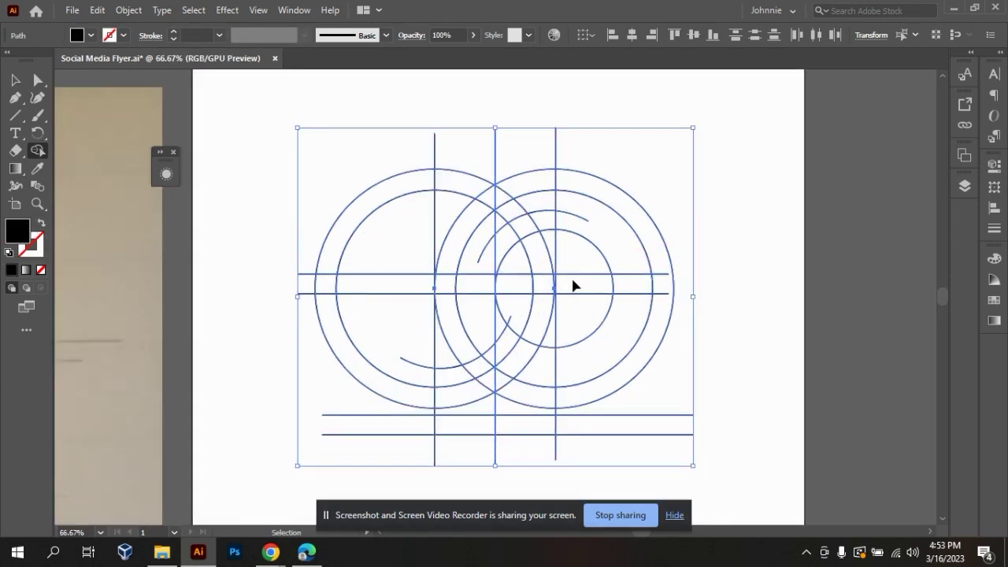
key("ctrl+minus")
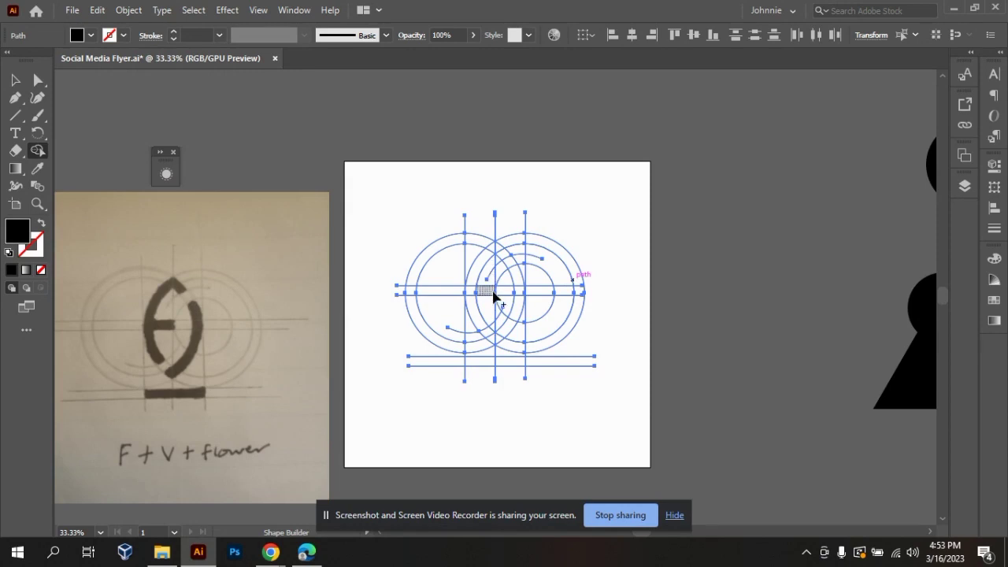
Try merging the middle crossbar with the upper-left arc band using Shape Builder, and undo it.
mouse_move(494, 296)
left_mouse_down()
mouse_move(473, 297)
mouse_move(473, 282)
left_mouse_up()
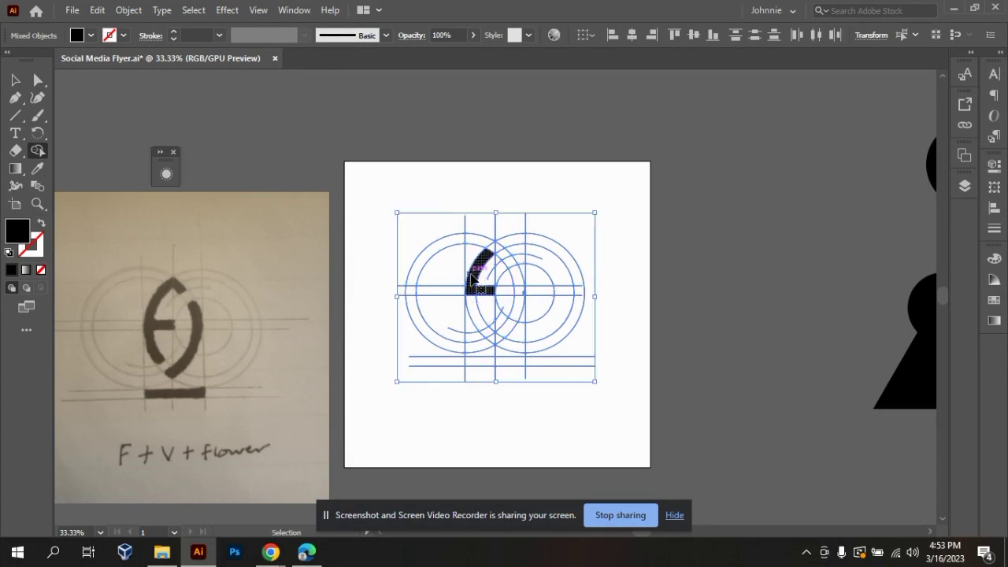
scroll(473, 280, "up", 3)
scroll(473, 280, "down", 3)
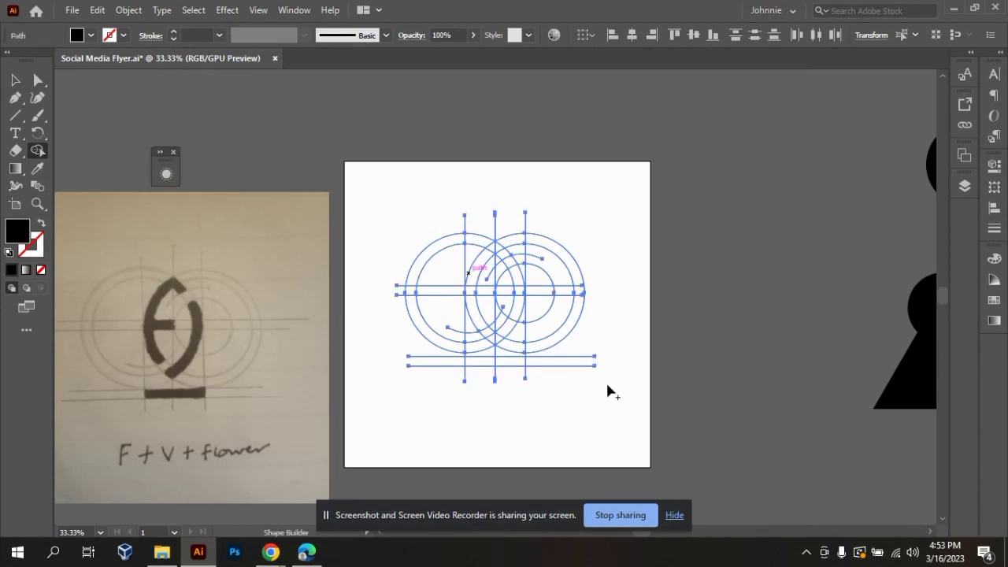
key("ctrl+=")
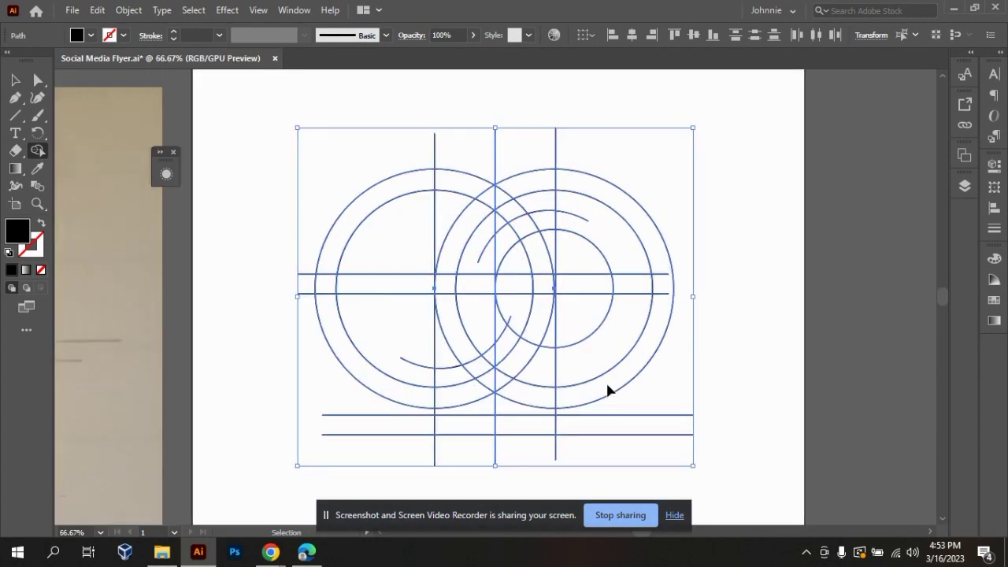
key("ctrl+-")
key("ctrl+-")
key("ctrl+-")
key("ctrl+=")
key("ctrl+=")
key("ctrl+-")
key("ctrl+-")
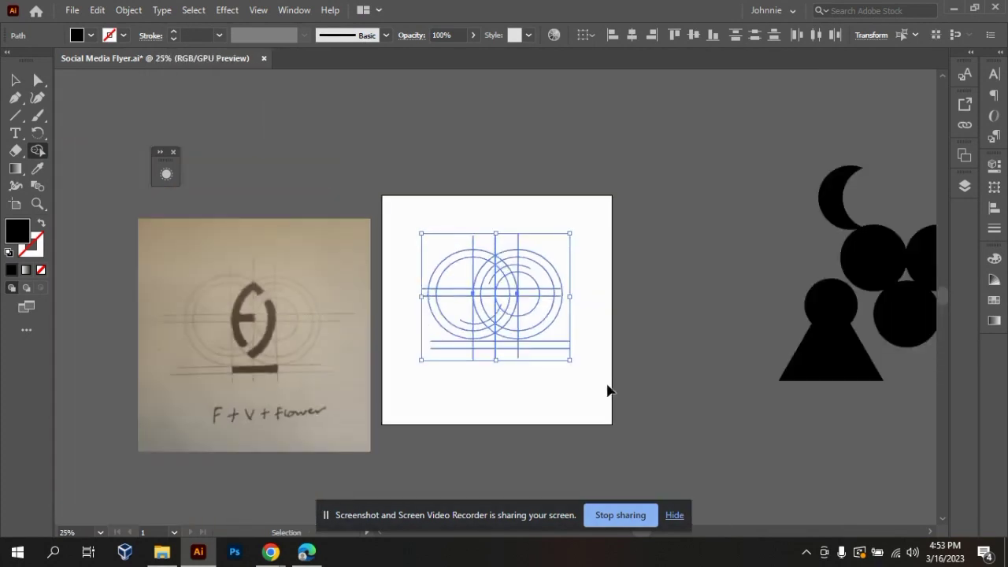
key("ctrl+=")
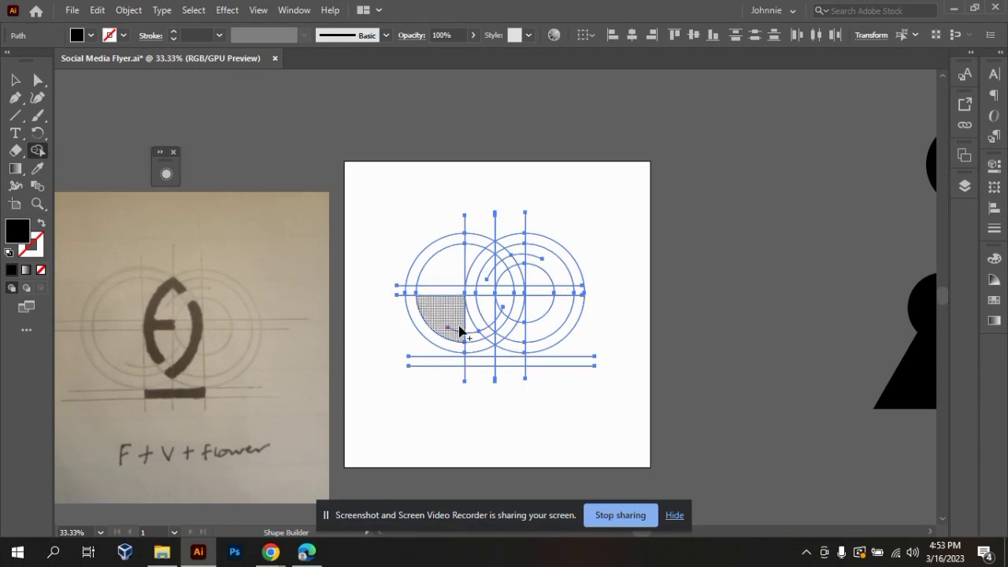
Try merging the left half of the left inner circle into one shape, and undo the merge.
left_click_drag(450, 323, 454, 266)
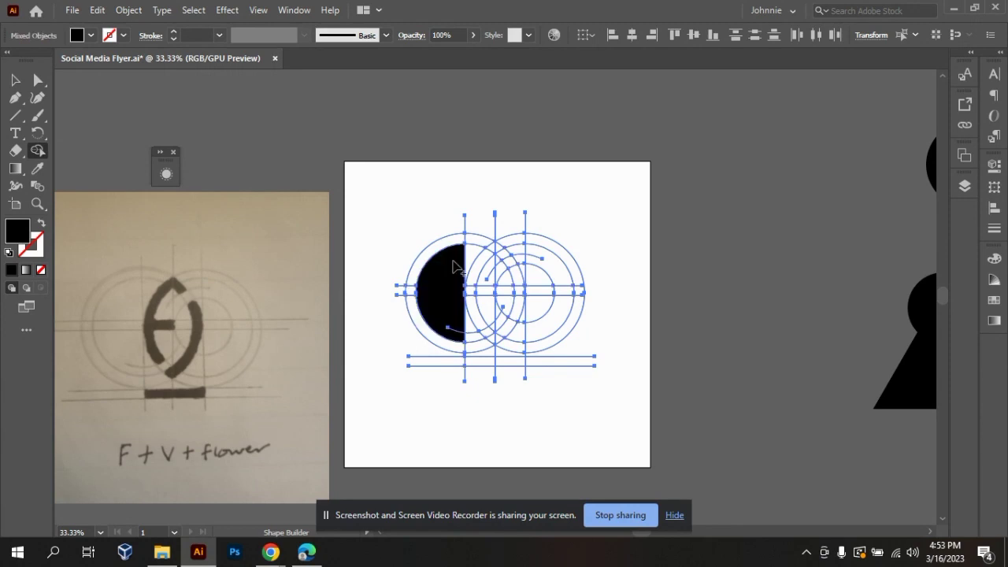
key("ctrl+z")
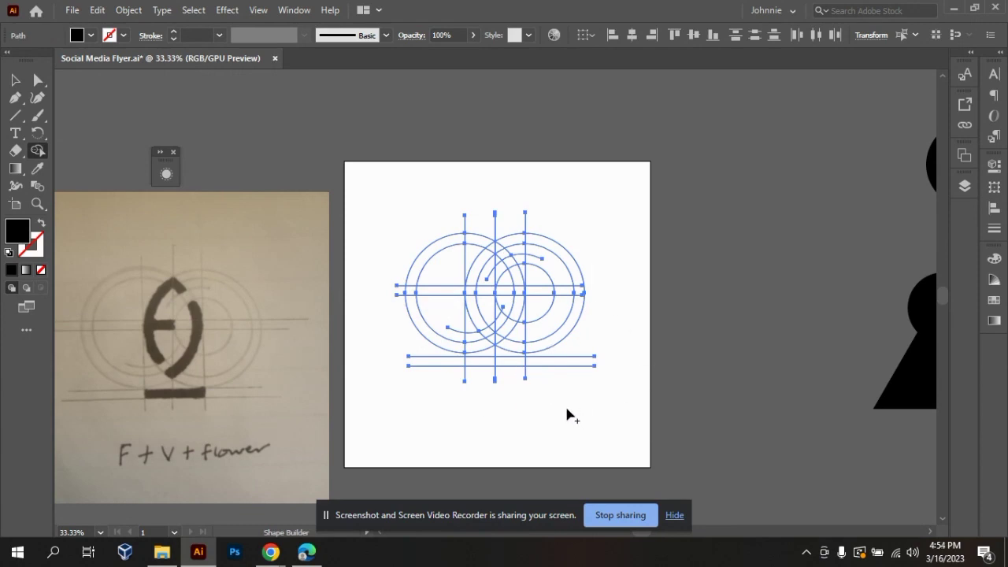
key("ctrl")
Merge the middle crossbar, the upper-left arc band and the peak up to the small upper arc with Shape Builder.
left_click_drag(489, 296, 471, 293)
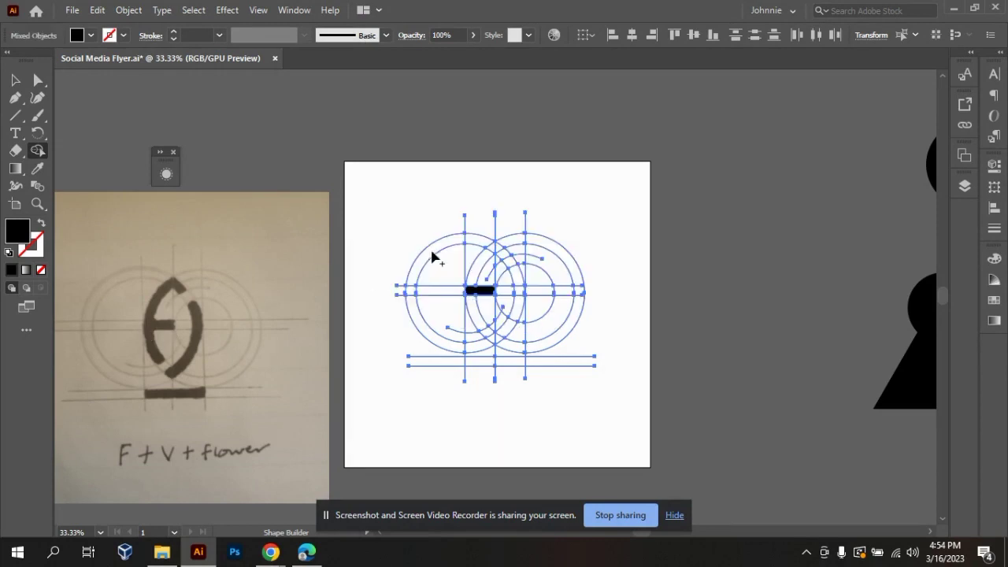
mouse_move(477, 290)
left_mouse_down()
mouse_move(481, 256)
mouse_move(495, 248)
left_mouse_up()
left_click_drag(501, 250, 504, 257)
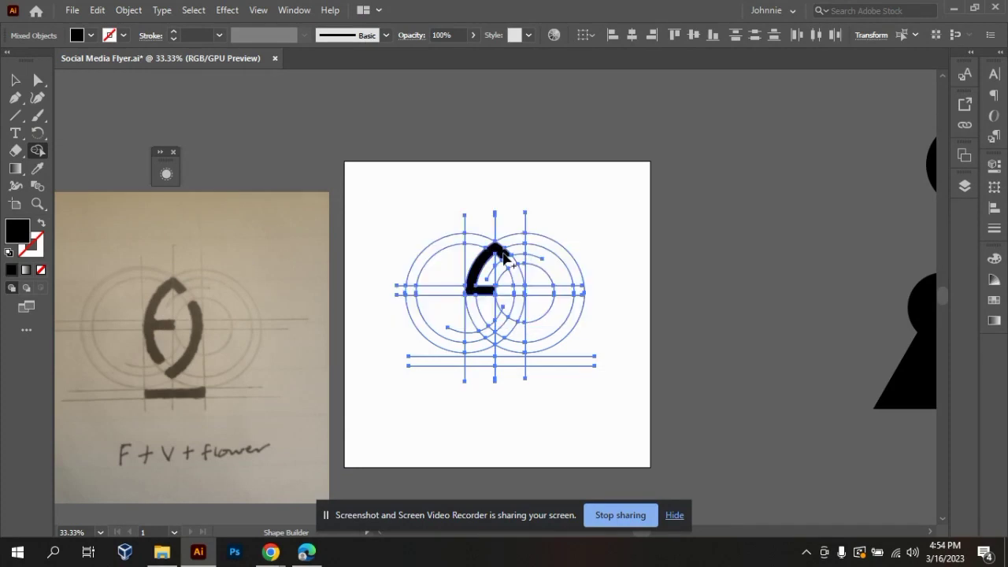
Try merging the right arc band down to the lower point in one pass, and undo the merge.
key("ctrl+equal")
key("ctrl+equal")
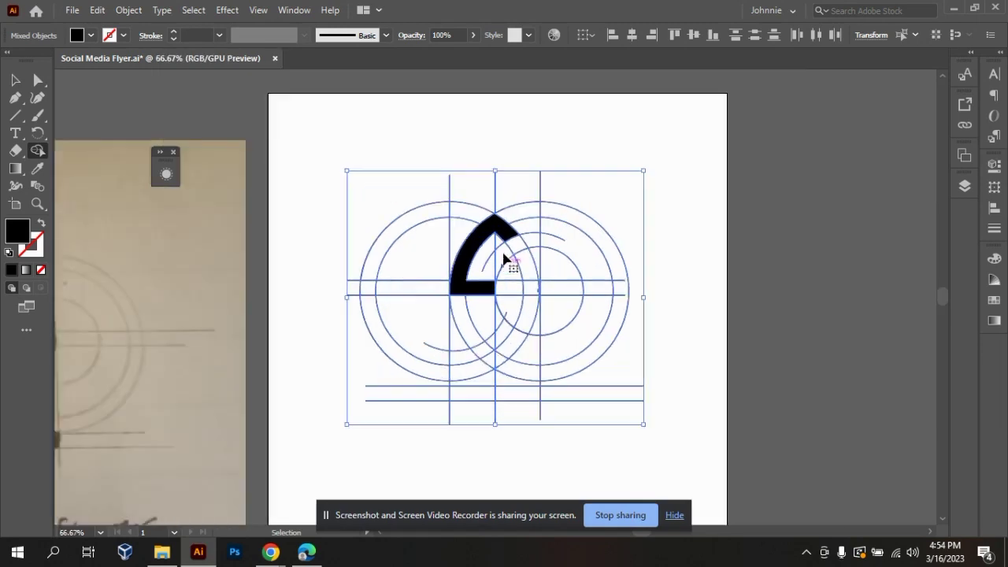
key("ctrl+minus")
key("ctrl+minus")
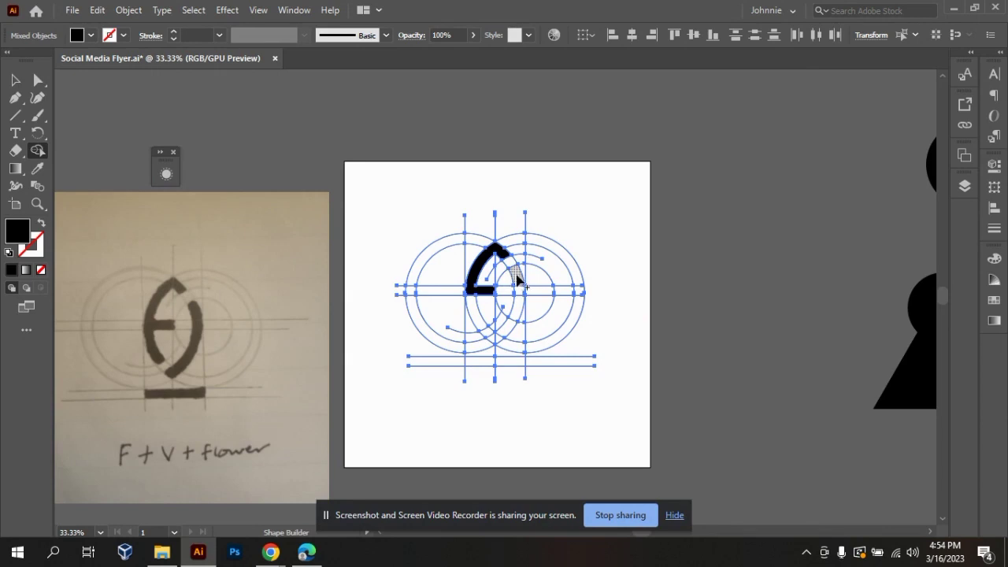
mouse_move(517, 277)
left_mouse_down()
mouse_move(504, 331)
mouse_move(490, 335)
left_mouse_up()
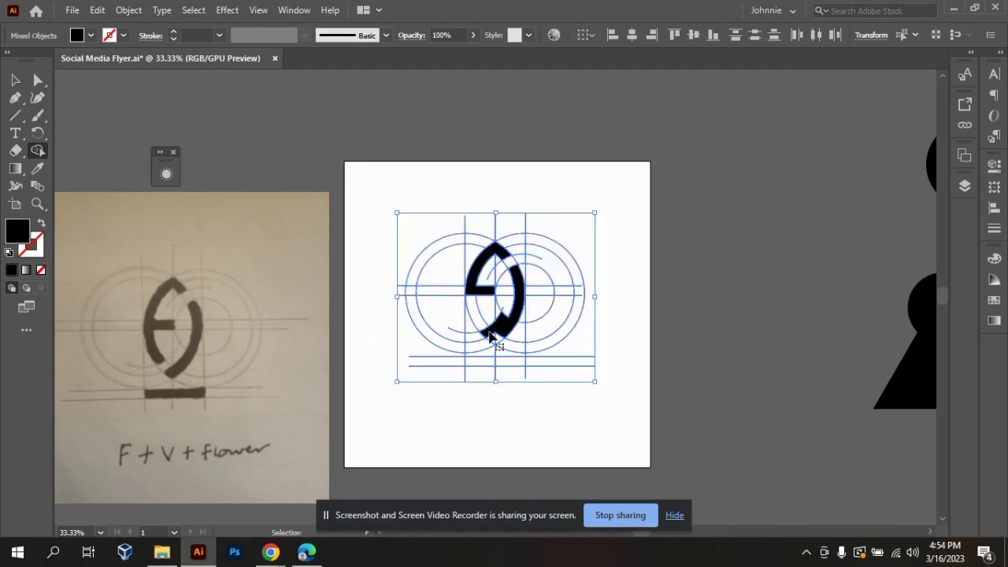
key("ctrl+z")
Merge the right arc band from the small circle down to the lower point, including the short tip across the middle vertical line.
key("ctrl+plus")
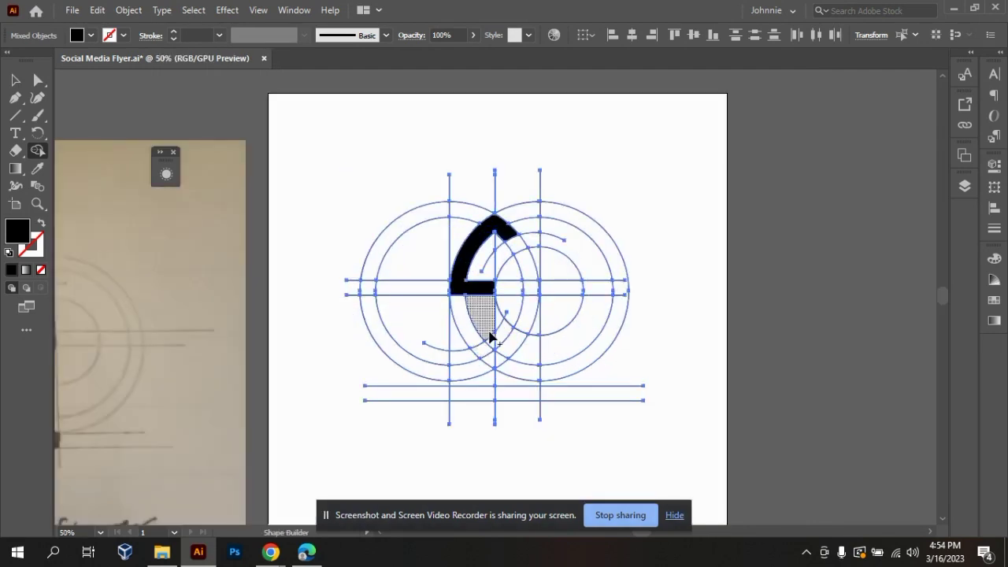
mouse_move(531, 265)
left_mouse_down()
mouse_move(533, 311)
mouse_move(500, 364)
left_mouse_up()
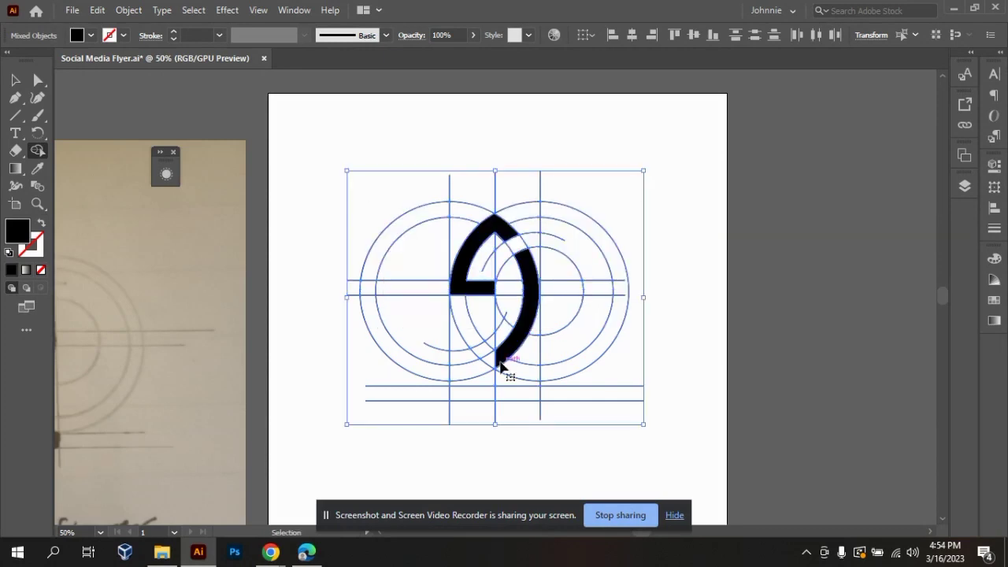
key("ctrl+minus")
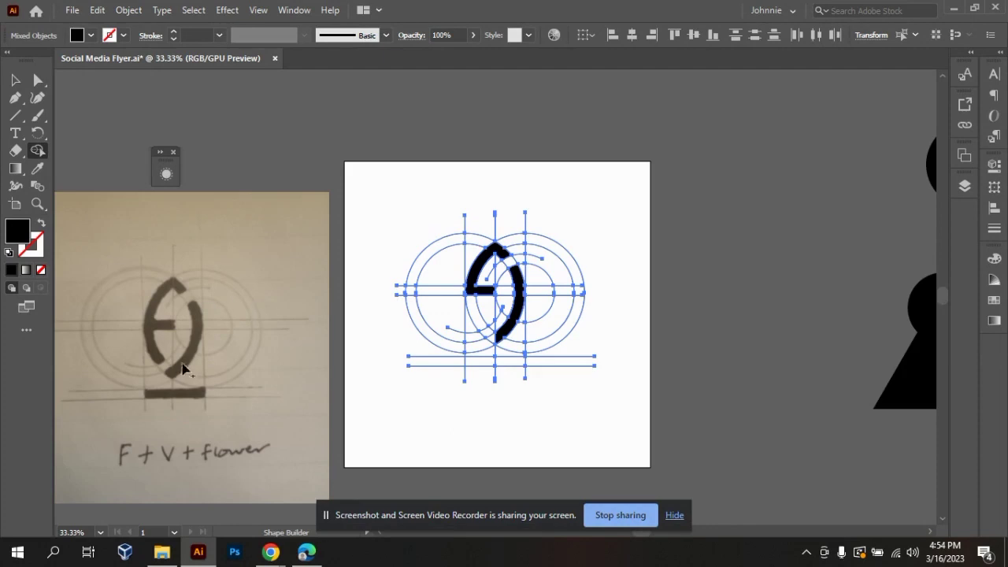
key("ctrl+plus")
key("ctrl+plus")
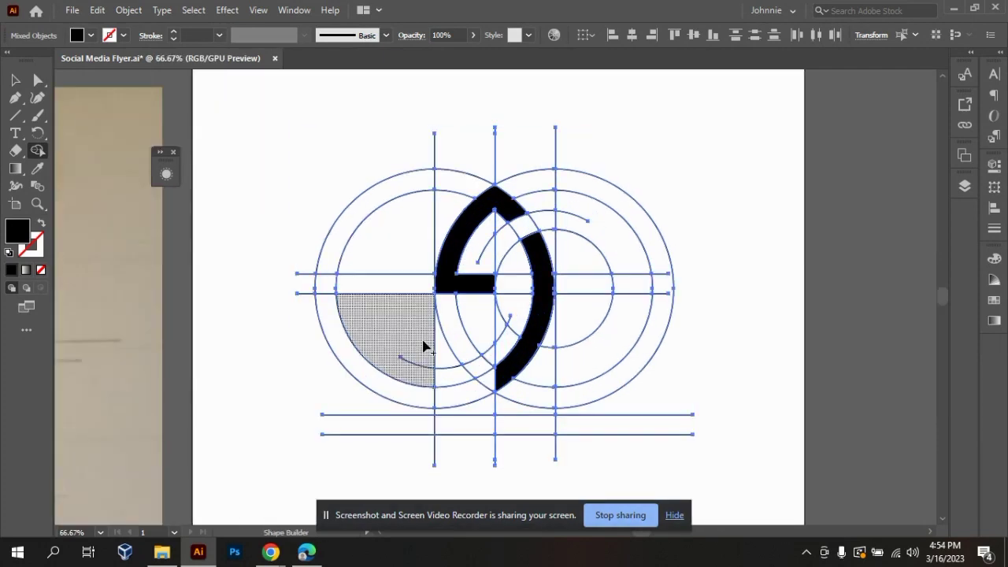
left_click_drag(500, 383, 491, 384)
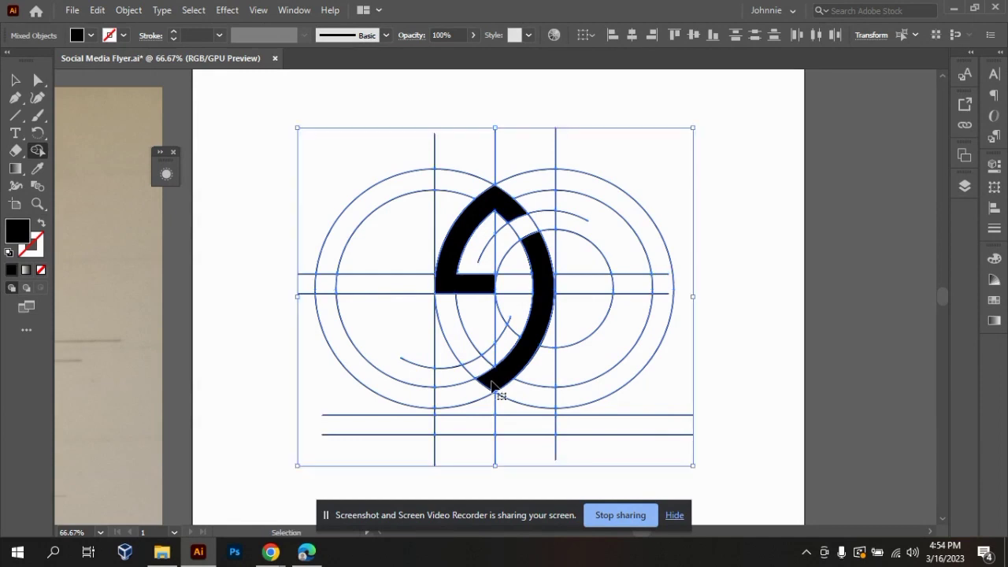
key("ctrl+minus")
key("ctrl+minus")
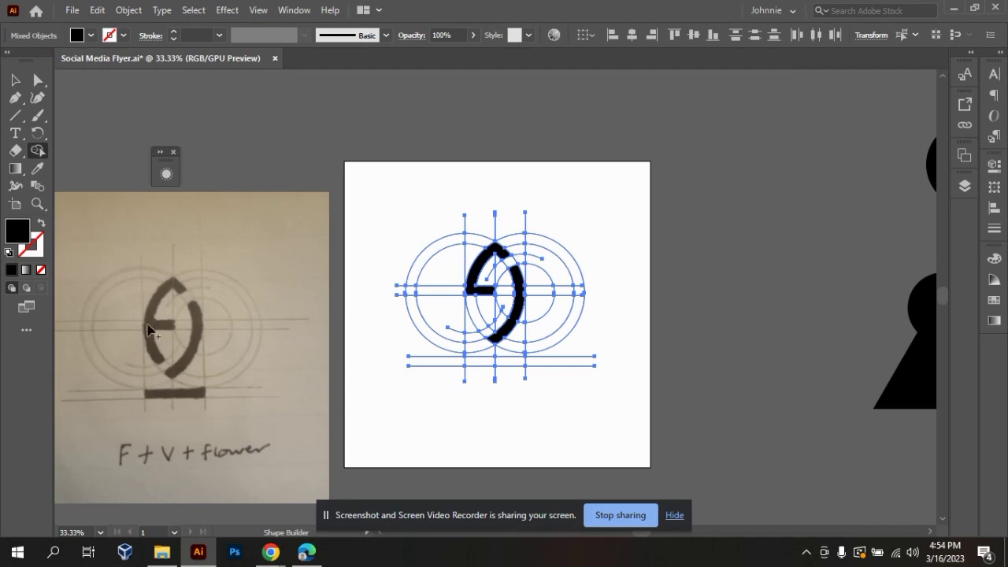
Merge the lower-left arc band from the crossbar down to the lower small arc with Shape Builder.
key("ctrl+plus")
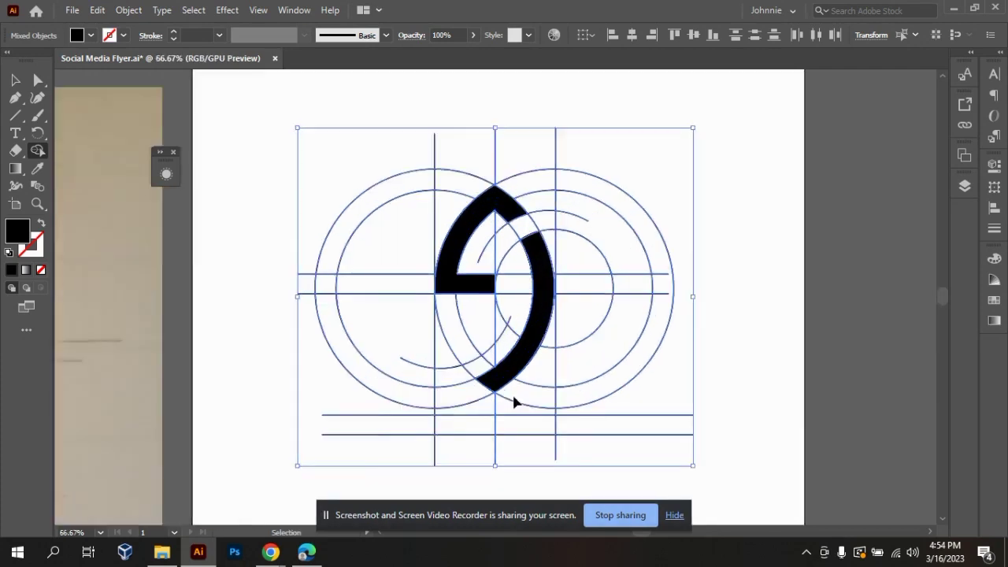
key("ctrl+plus")
left_click_drag(450, 378, 426, 271)
Fill the base bar between the two lower horizontal lines and the outer vertical lines, and leave Shape Builder.
key("ctrl+minus")
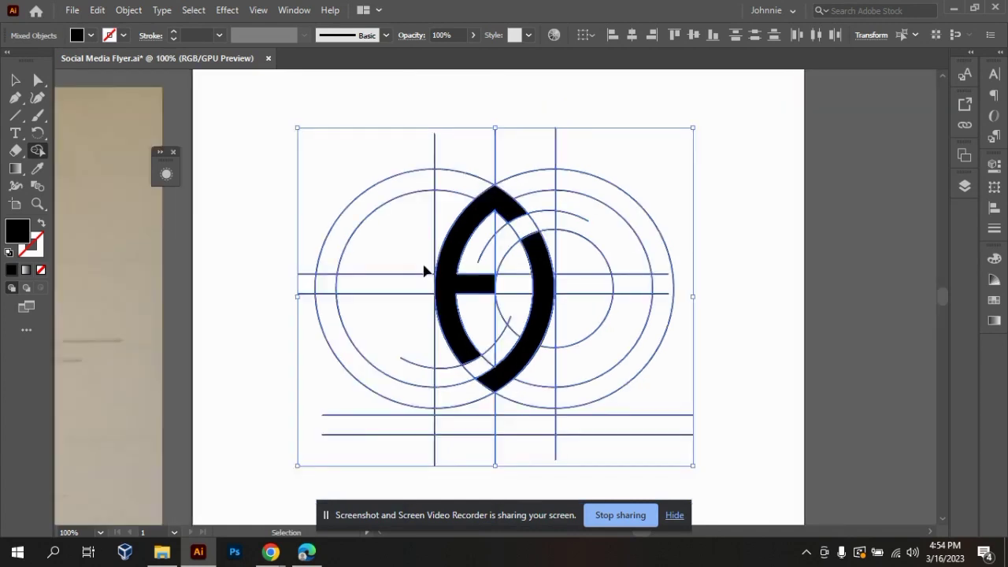
key("ctrl+minus")
key("ctrl+minus")
key("ctrl+plus")
key("ctrl+minus")
key("ctrl+minus")
key("ctrl+plus")
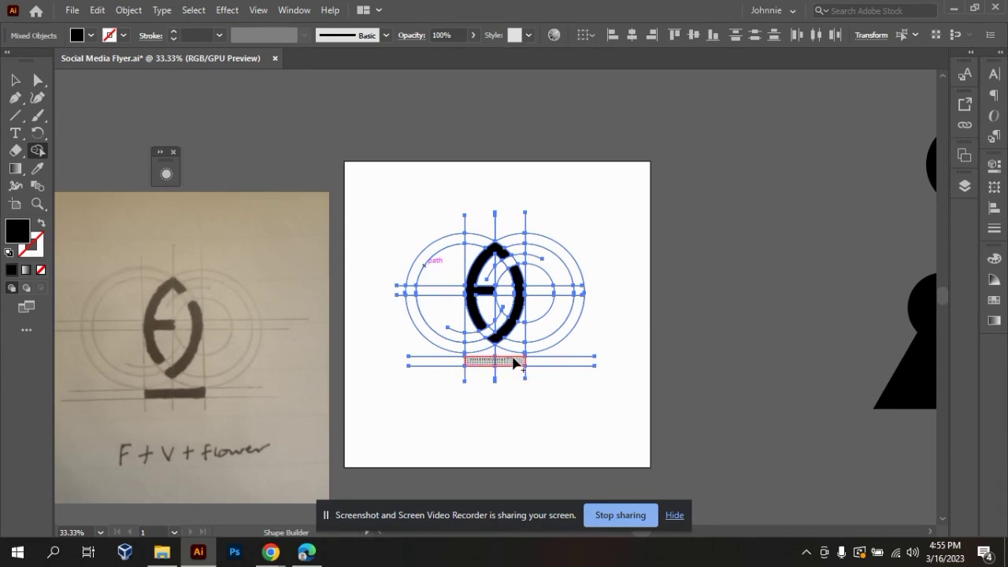
left_click(509, 362)
left_click(15, 80)
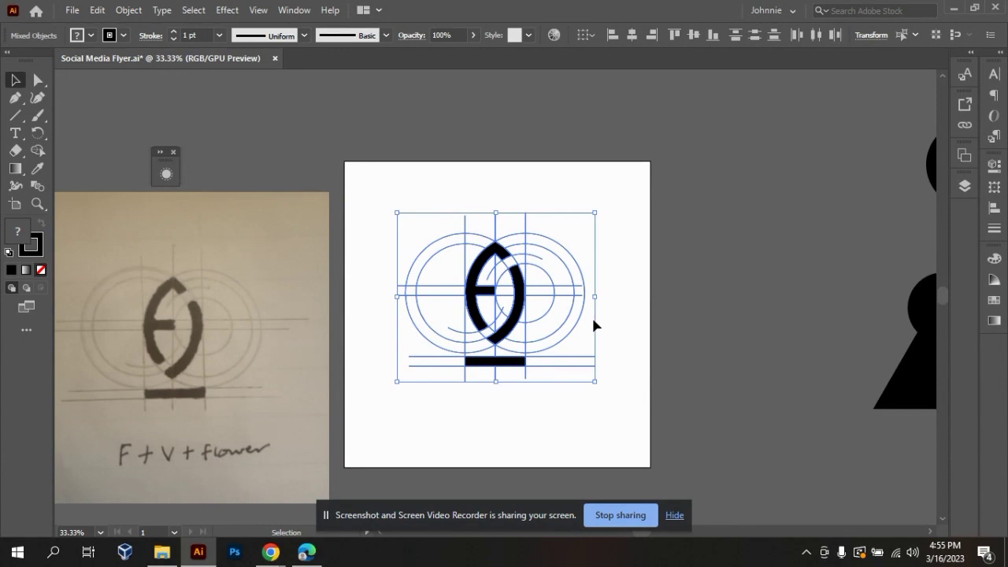
left_click(691, 283)
left_click(526, 362)
left_click_drag(507, 309, 796, 178)
key("Delete")
key("ctrl+z")
key("ctrl+z")
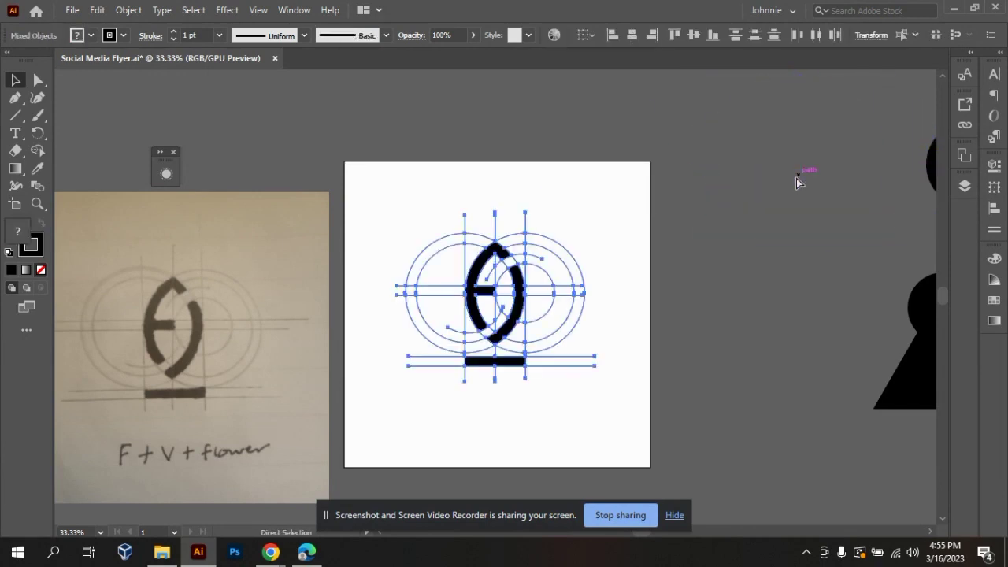
Place a copy of the whole construction with its filled logo beside the artboard, above its right-hand margin.
left_click_drag(531, 294, 770, 186)
left_click(583, 380)
left_click_drag(400, 164, 561, 266)
left_click(588, 422)
left_click(561, 390)
Delete the leftover circles, small arc and guide lines on the right side of the artboard's logo and below its base bar.
left_click_drag(584, 359, 555, 273)
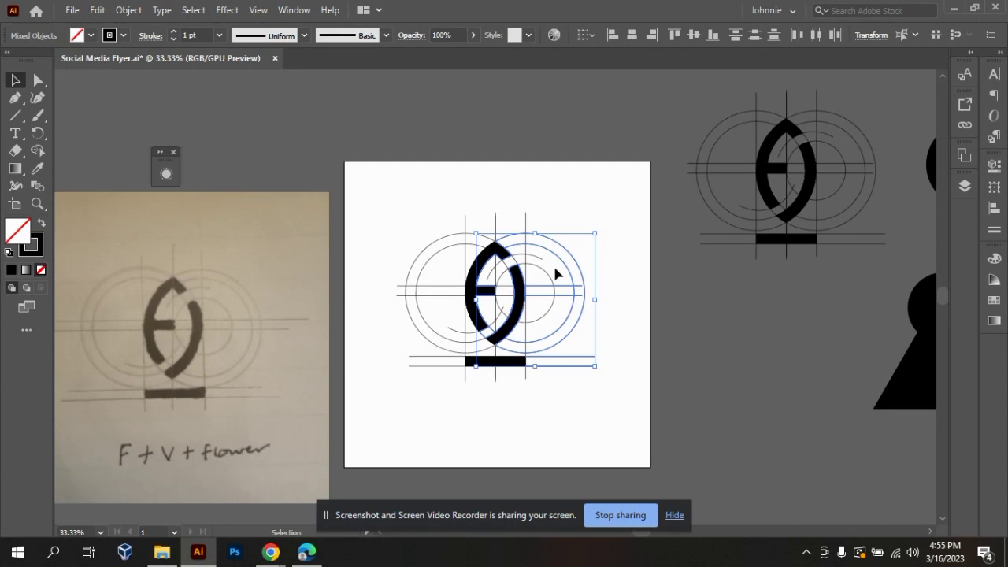
key("Delete")
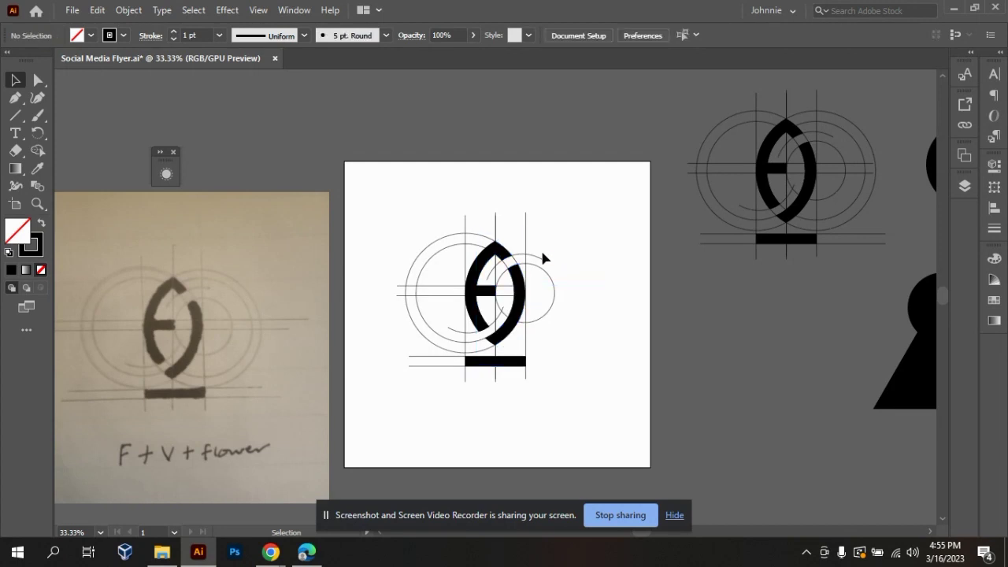
left_click_drag(519, 235, 540, 259)
left_click(578, 300)
key("Delete")
key("Delete")
left_click_drag(493, 386, 488, 377)
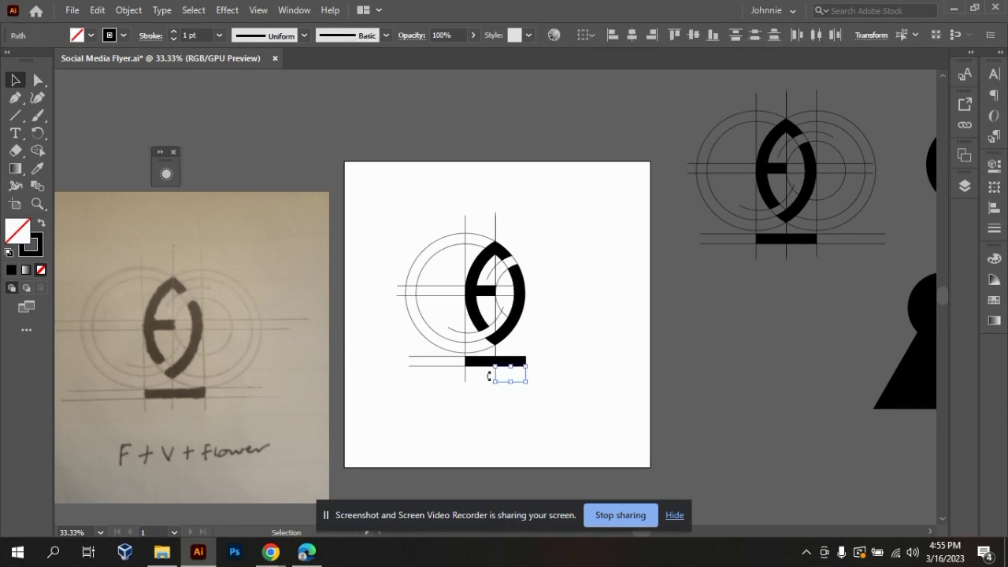
key("Delete")
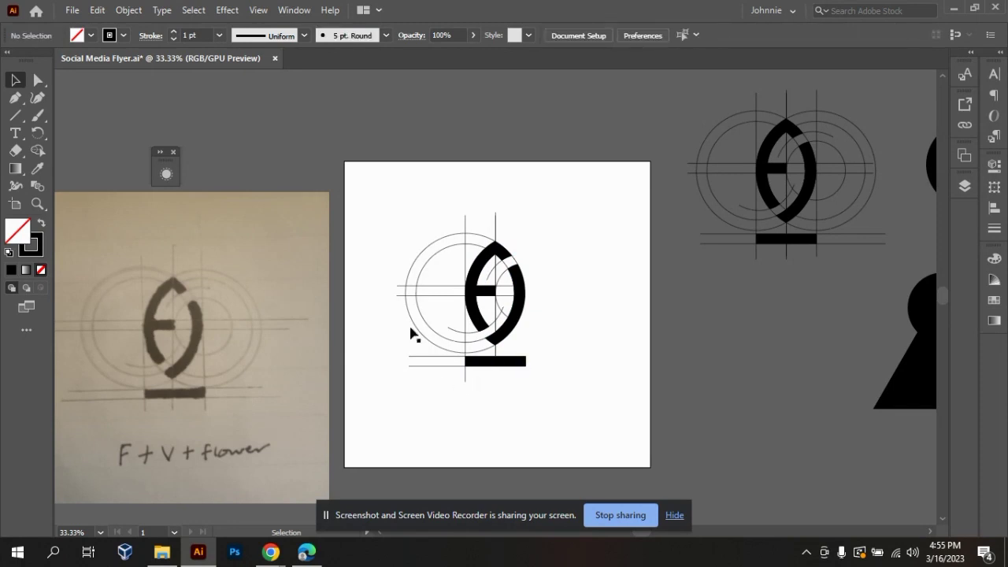
Delete the leftover circles, horizontal guides and vertical guide line on the left side of the artboard's logo.
left_click_drag(408, 205, 452, 373)
key("Delete")
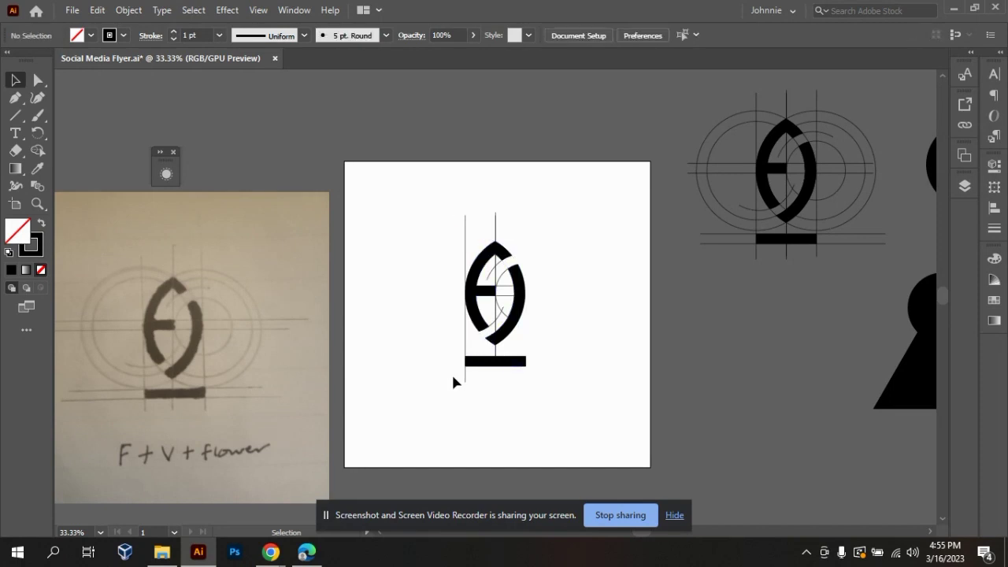
left_click_drag(486, 345, 419, 354)
key("Delete")
Delete the remaining guide and small-circle pieces inside the logo, including the lower arc fragment.
key("Delete")
left_click(507, 286)
key("Delete")
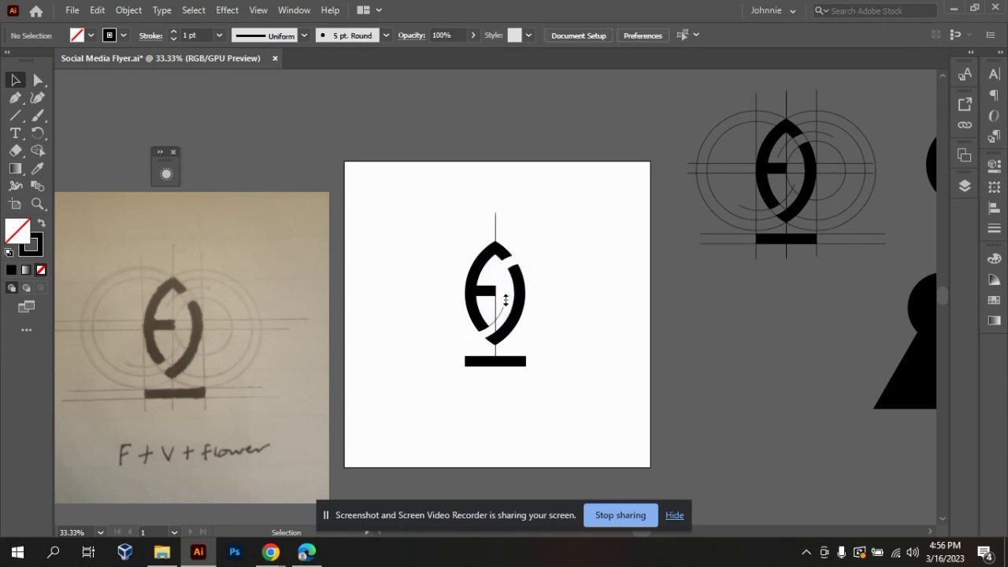
mouse_move(506, 299)
left_mouse_down()
mouse_move(512, 312)
mouse_move(503, 313)
left_mouse_up()
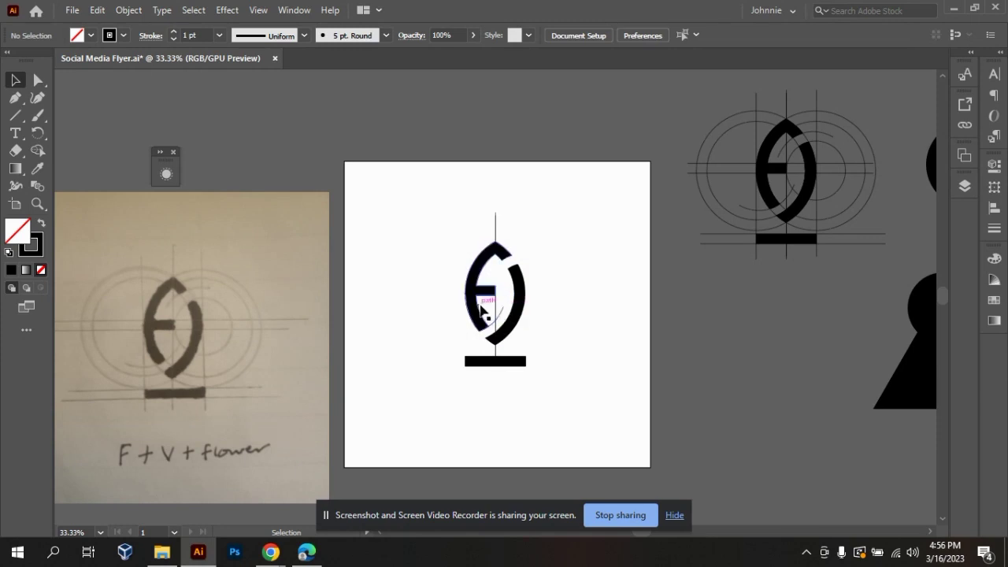
left_click(504, 318)
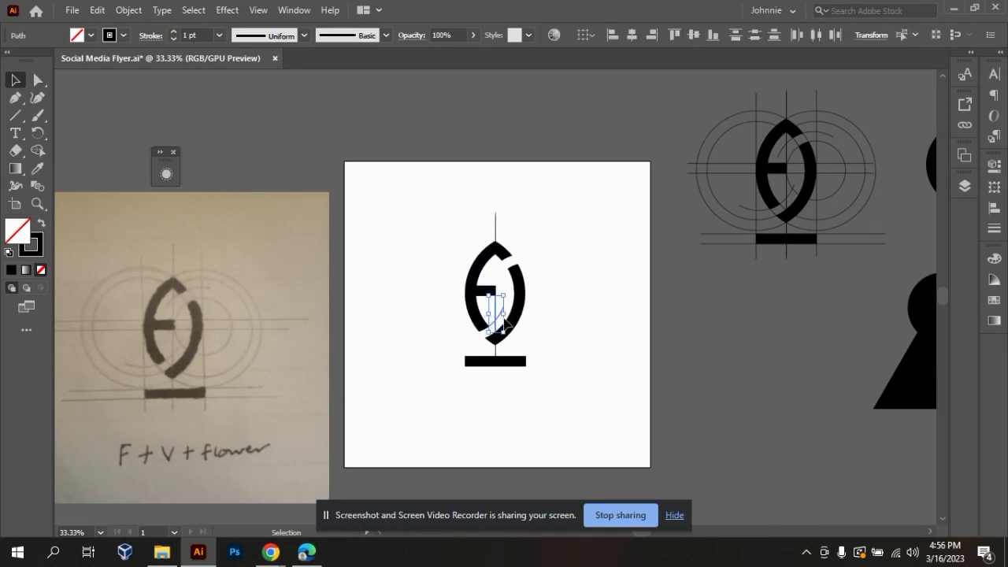
key("Delete")
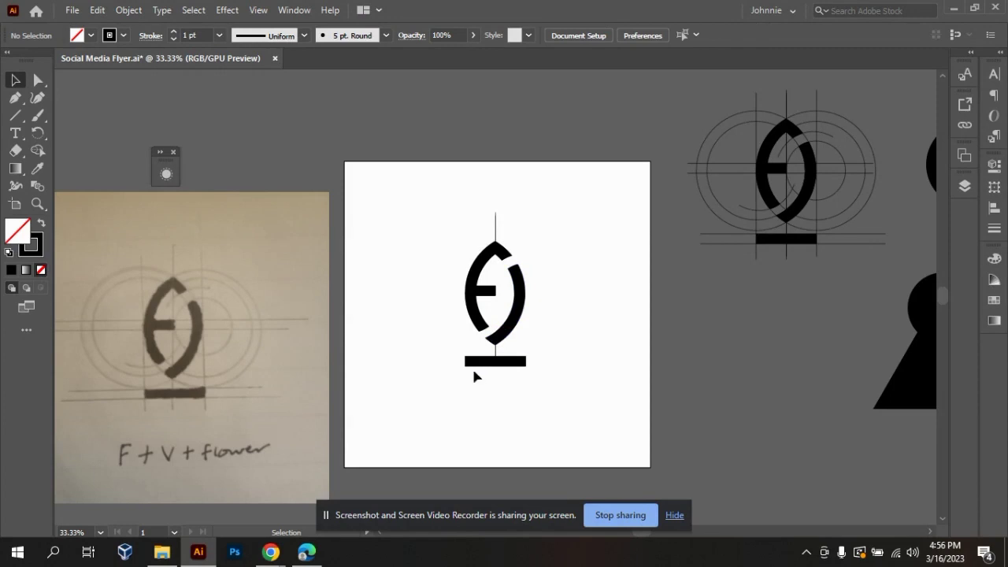
Delete the remaining pieces of the middle vertical guide line between the logo and its base bar and above the peak.
left_click_drag(485, 349, 519, 348)
key("Delete")
left_click_drag(479, 223, 561, 225)
key("Delete")
Select the cleaned-up logo and examine it at several zoom levels beside the sketch and the construction copy.
left_click_drag(450, 224, 617, 425)
key("a")
key("ctrl+minus")
key("ctrl+plus")
key("ctrl+plus")
key("v")
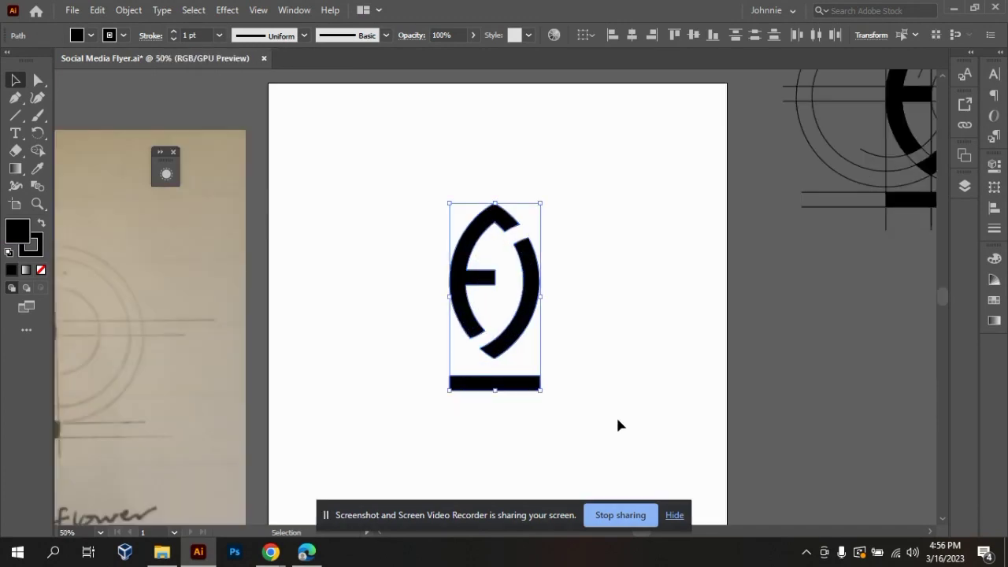
key("a")
key("ctrl+minus")
key("ctrl+minus")
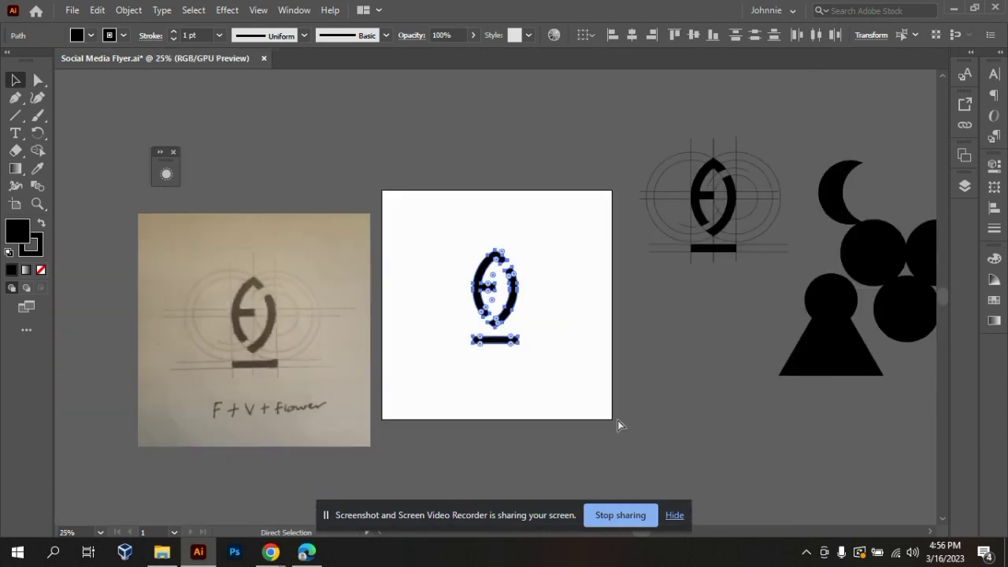
key("ctrl+plus")
key("v")
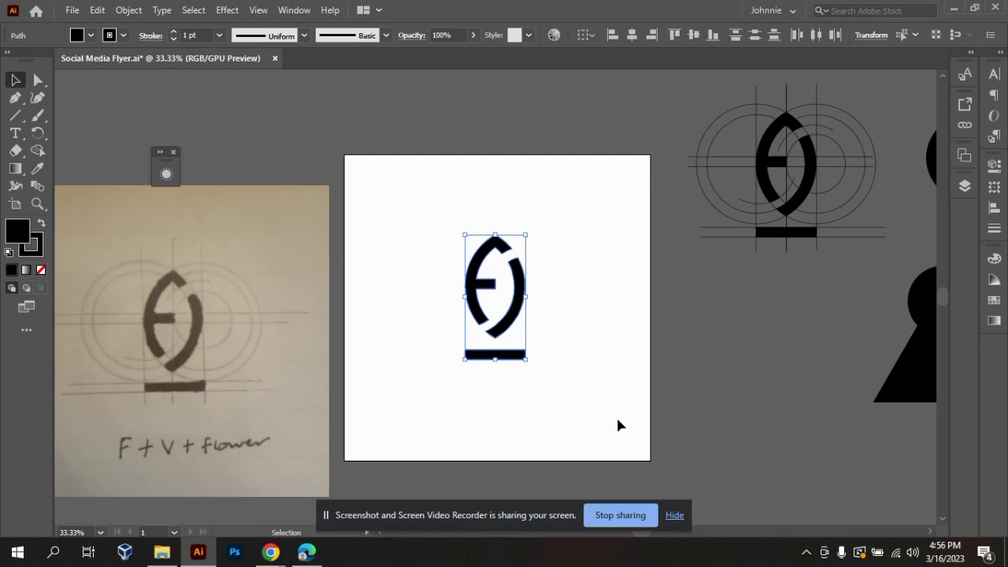
key("a")
key("ctrl+plus")
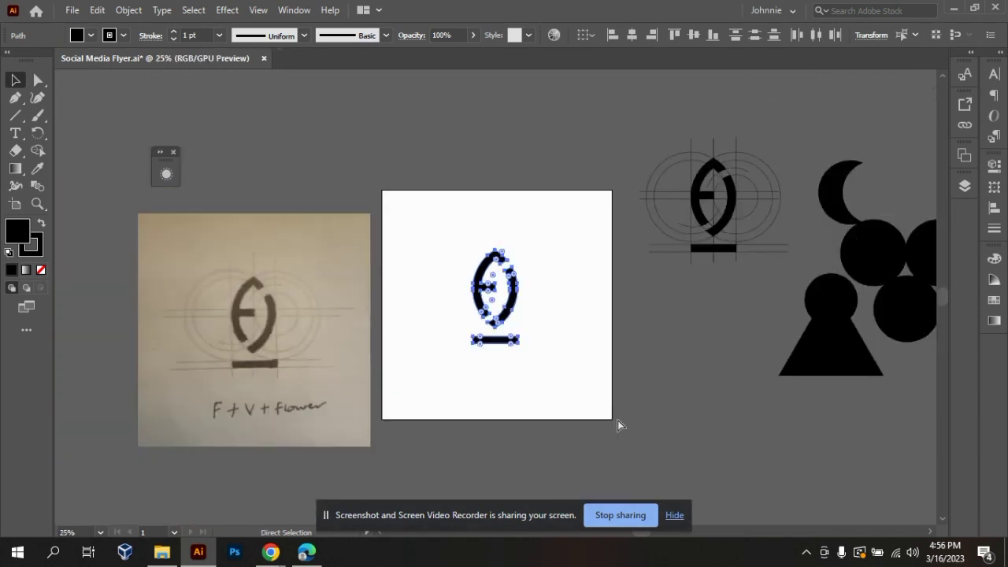
key("ctrl+minus")
key("ctrl+minus")
key("ctrl+plus")
key("v")
Move the whole cleaned-up logo off the artboard to just below the construction copy.
left_click(630, 312)
left_click_drag(464, 211, 547, 395)
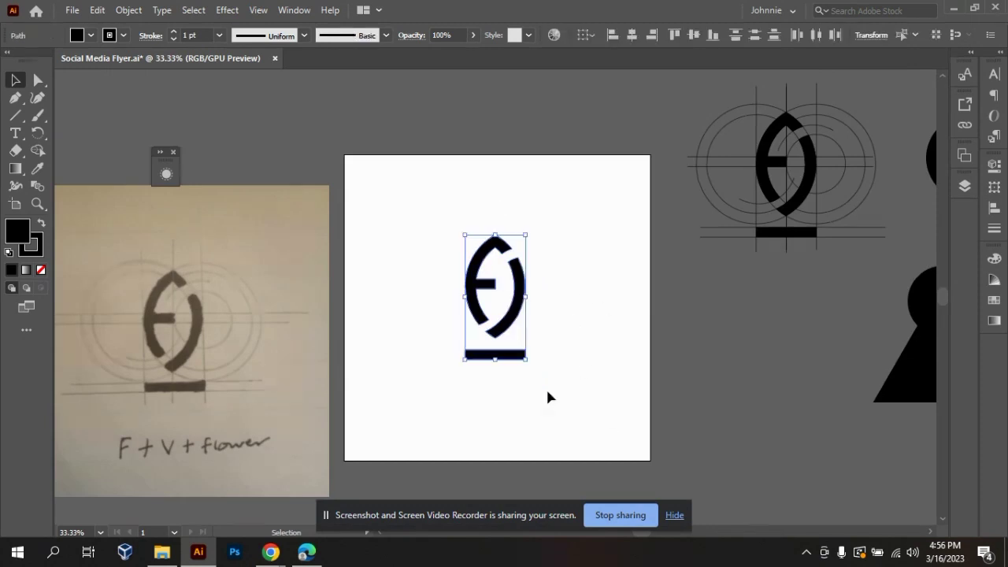
mouse_move(507, 334)
left_mouse_down()
mouse_move(834, 334)
mouse_move(773, 388)
left_mouse_up()
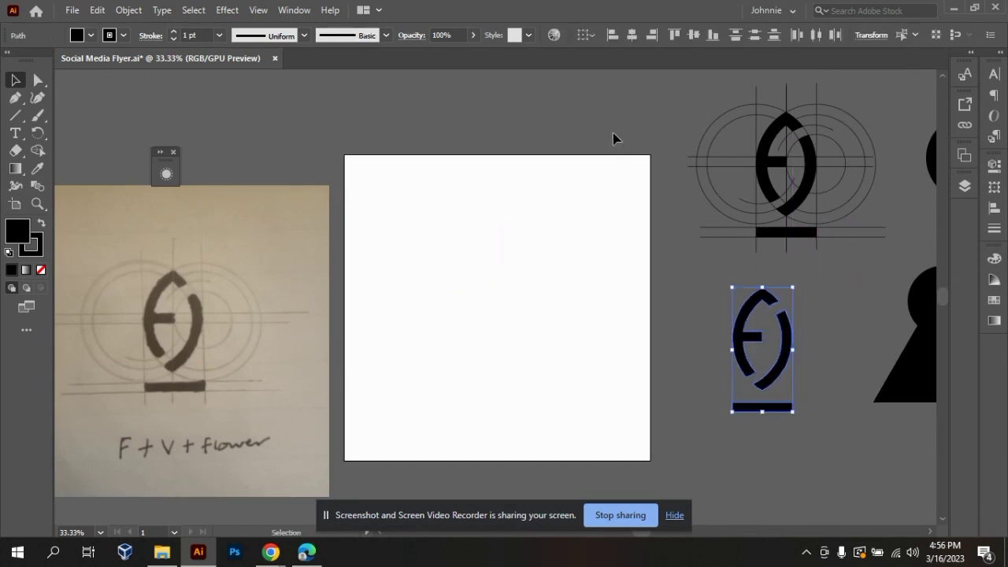
left_click(613, 139)
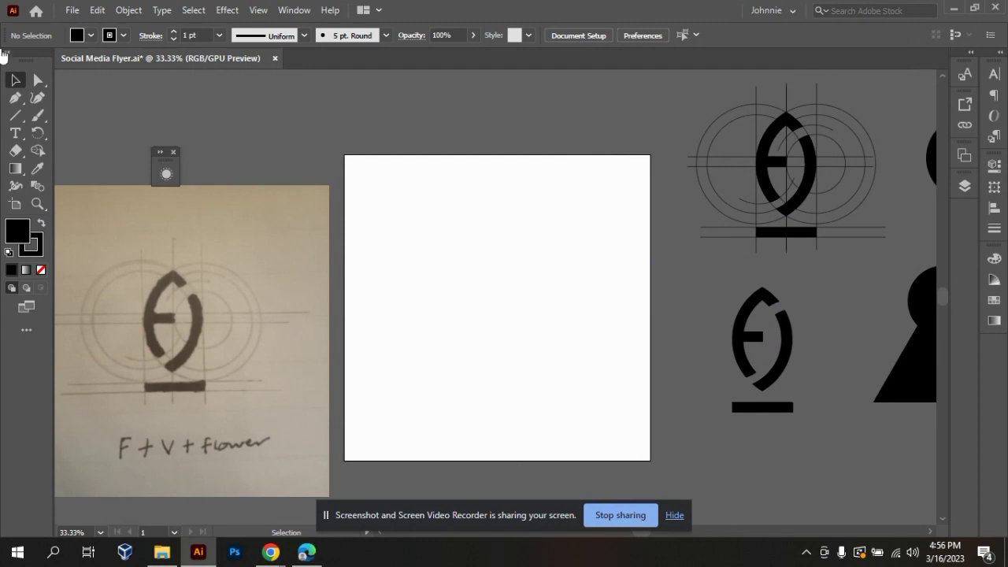
left_click(143, 9)
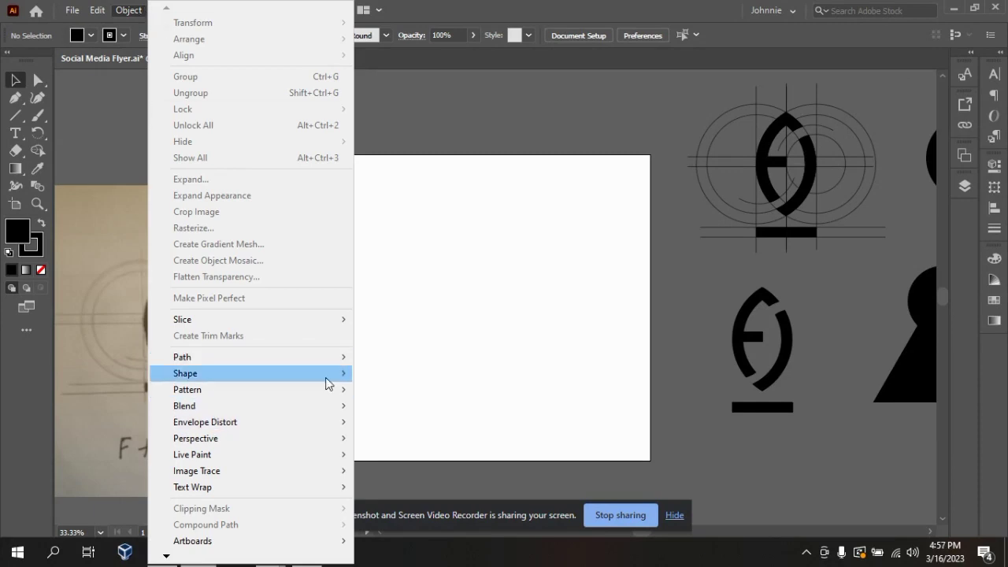
mouse_move(344, 370)
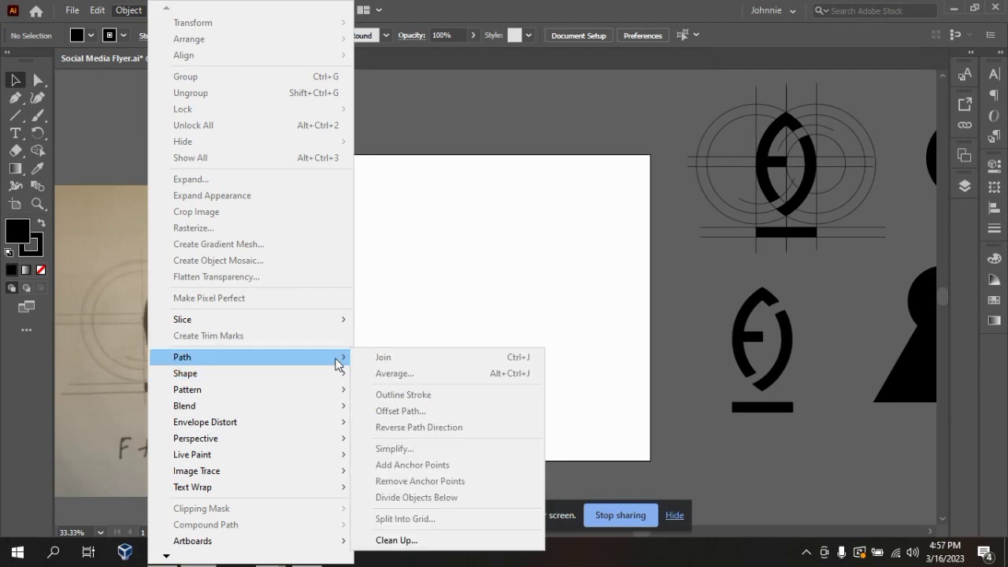
left_click(484, 335)
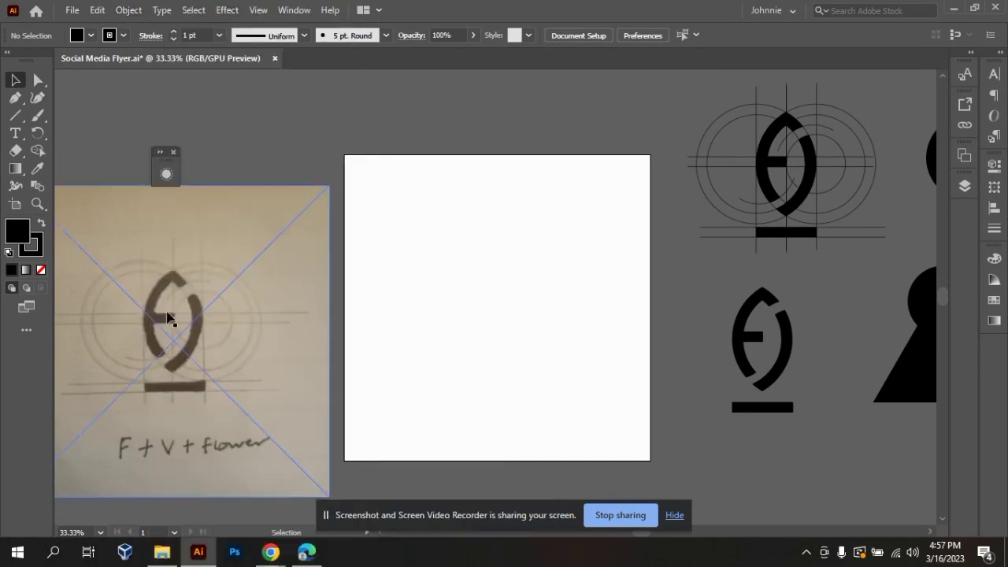
Draw a circle near the centre of the empty artboard with the Ellipse tool.
left_click(14, 99)
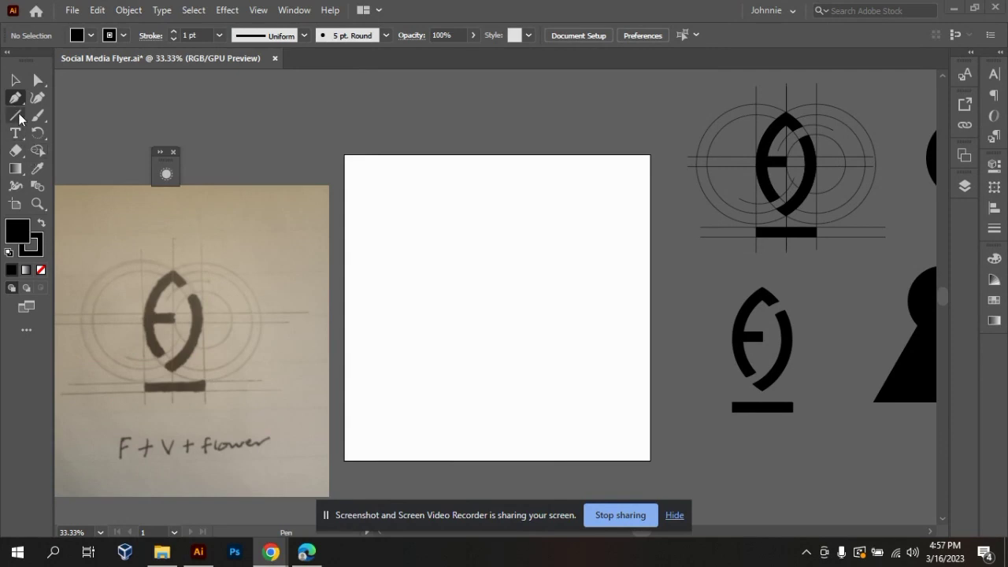
left_click(19, 116)
left_click(56, 134)
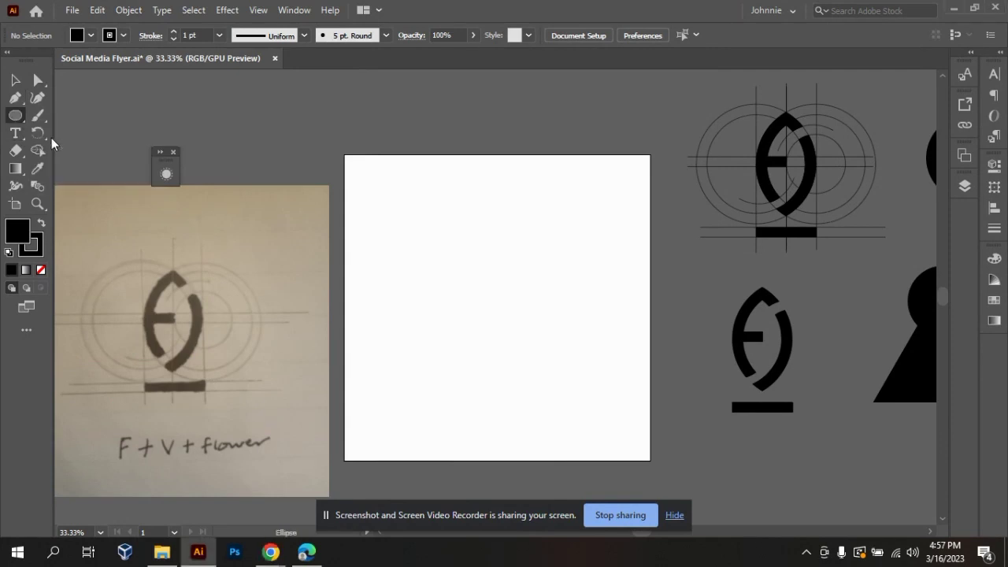
left_click_drag(428, 236, 518, 355)
Set the circle's stroke weight to 10 pt and its stroke colour to orange ff6400.
left_click(37, 252)
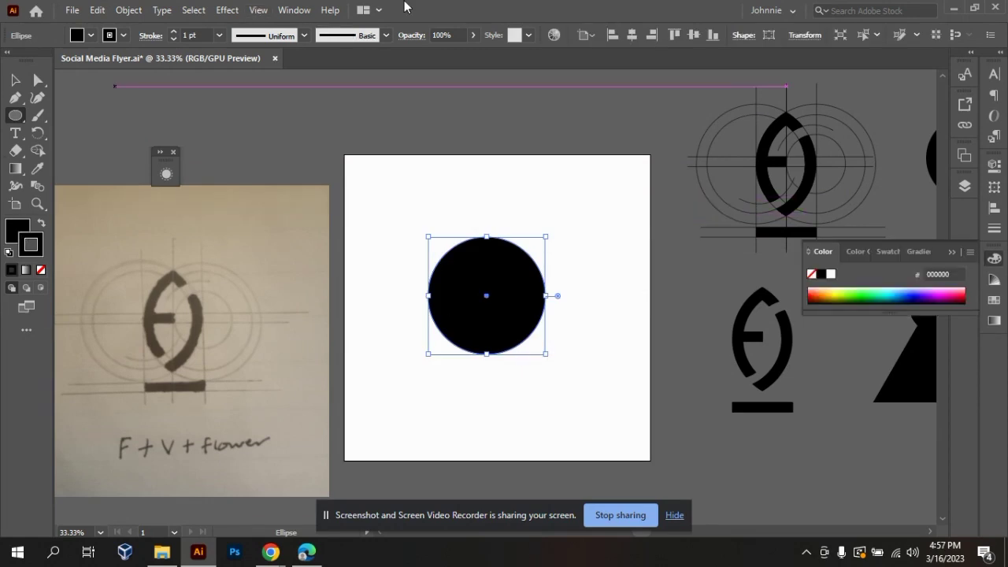
left_click_drag(202, 35, 151, 41)
type("10")
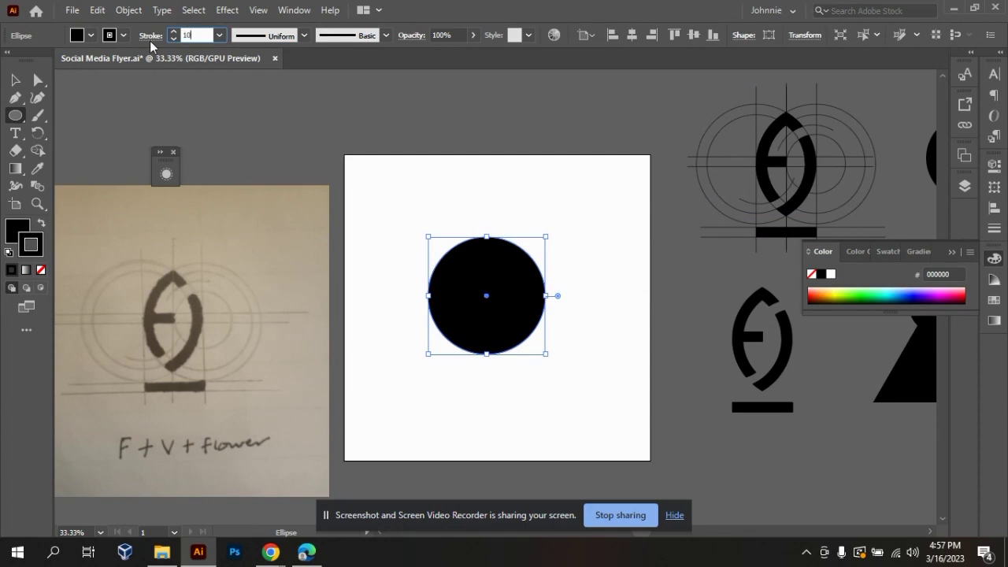
key("Return")
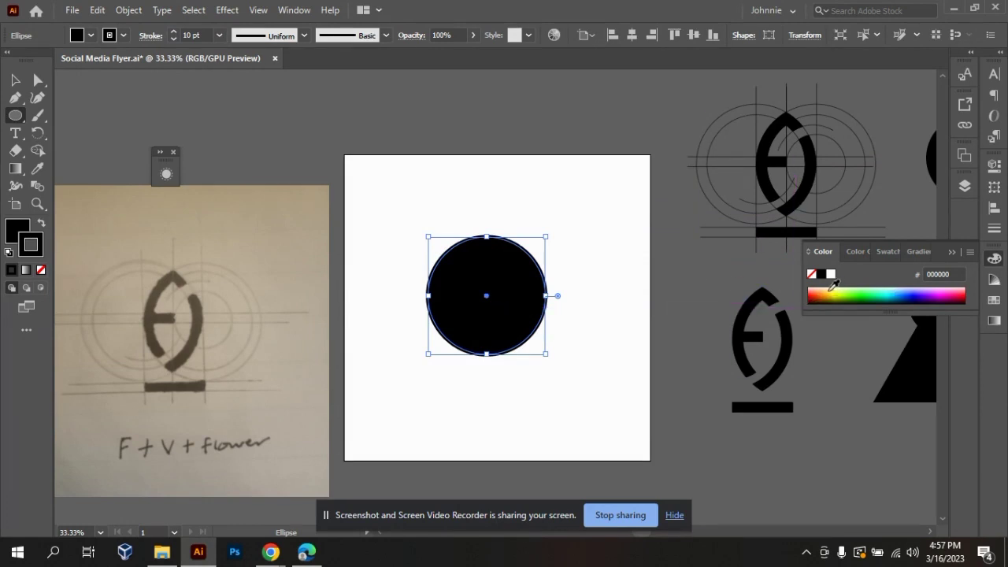
left_click(821, 292)
Duplicate the orange-outlined circle and place the two circles side by side on the artboard.
left_click(16, 82)
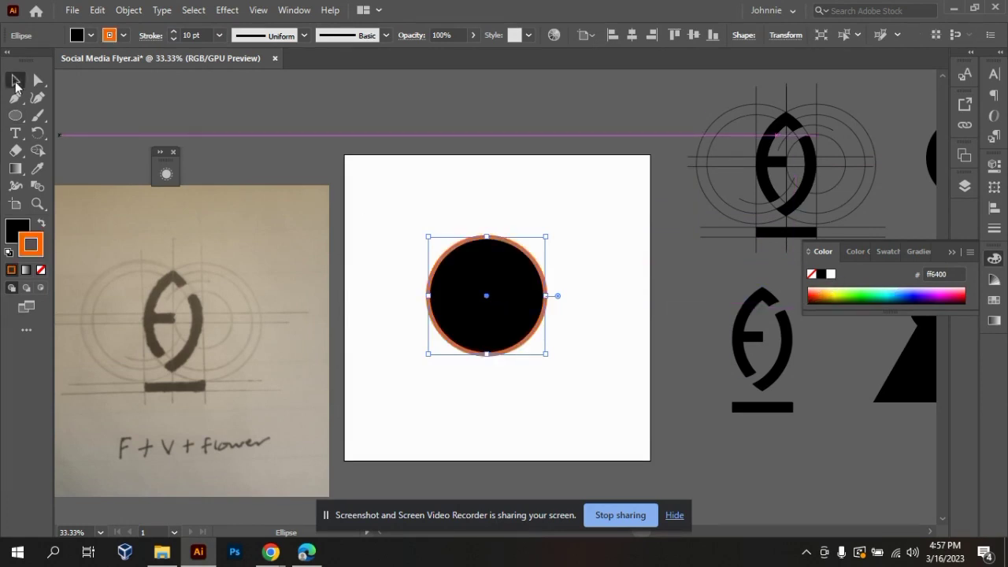
left_click(523, 370)
left_click_drag(508, 319, 596, 322)
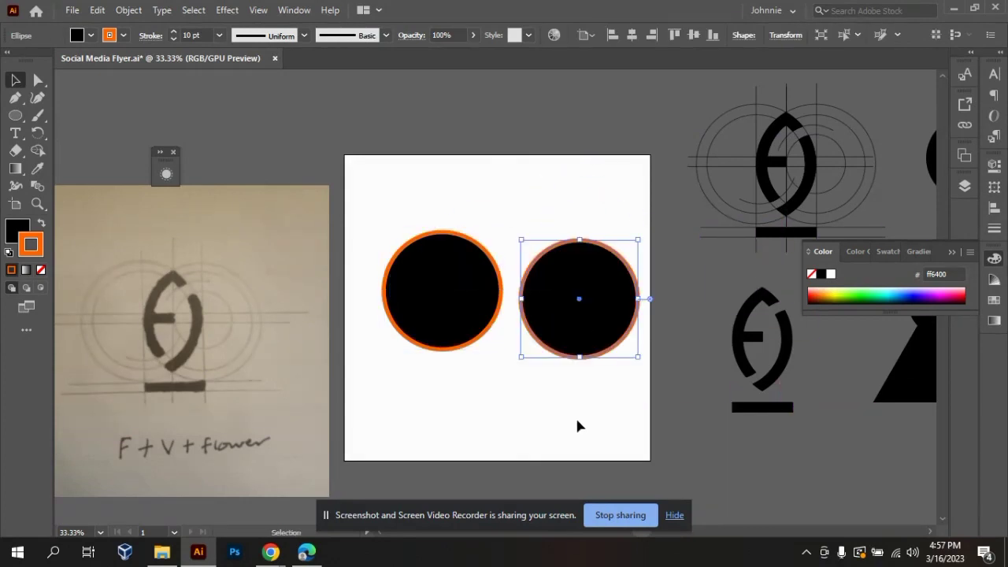
left_click(575, 417)
Remove the stroke from the right circle, keeping its black fill.
left_click(556, 331)
left_click(201, 36)
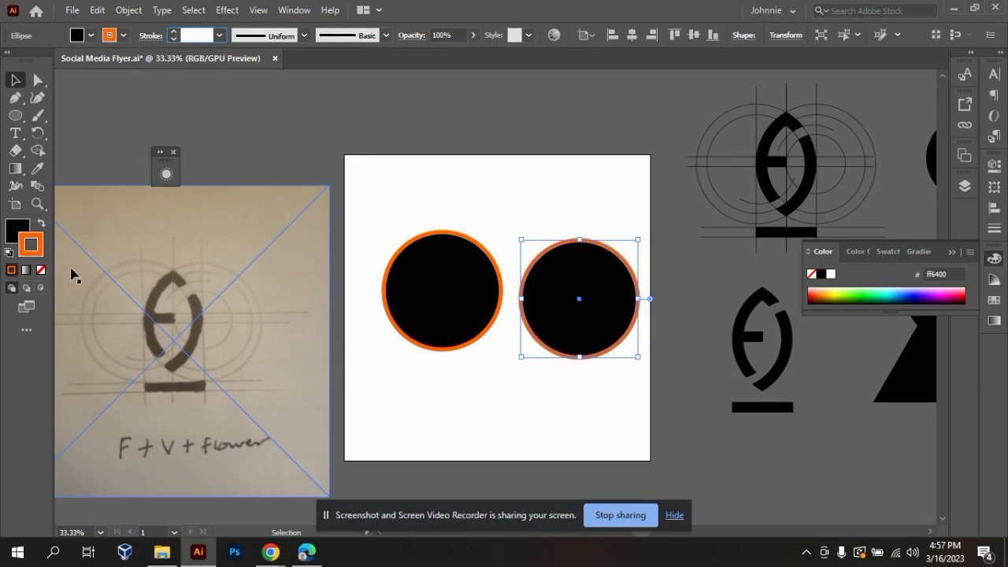
left_click(41, 269)
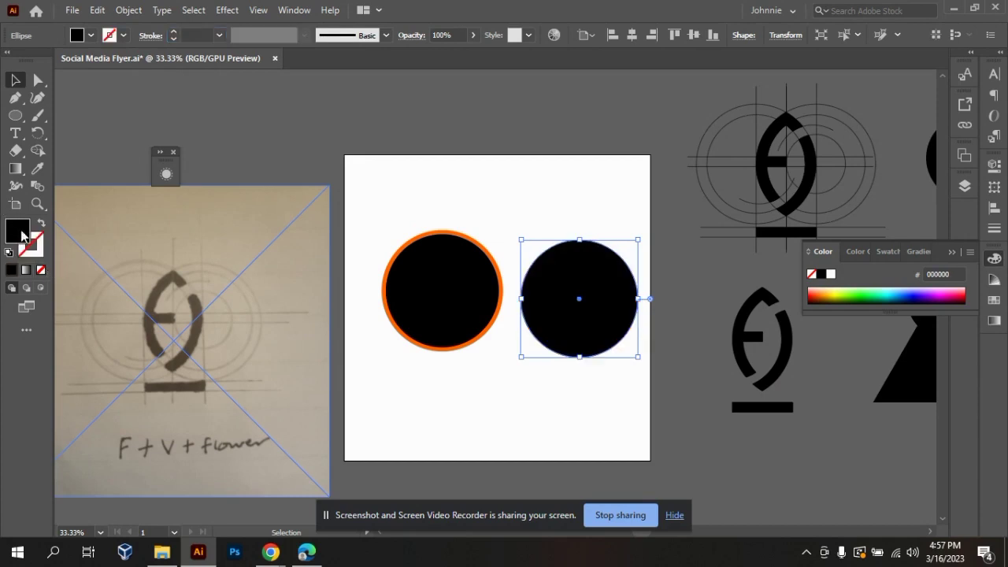
left_click(471, 400)
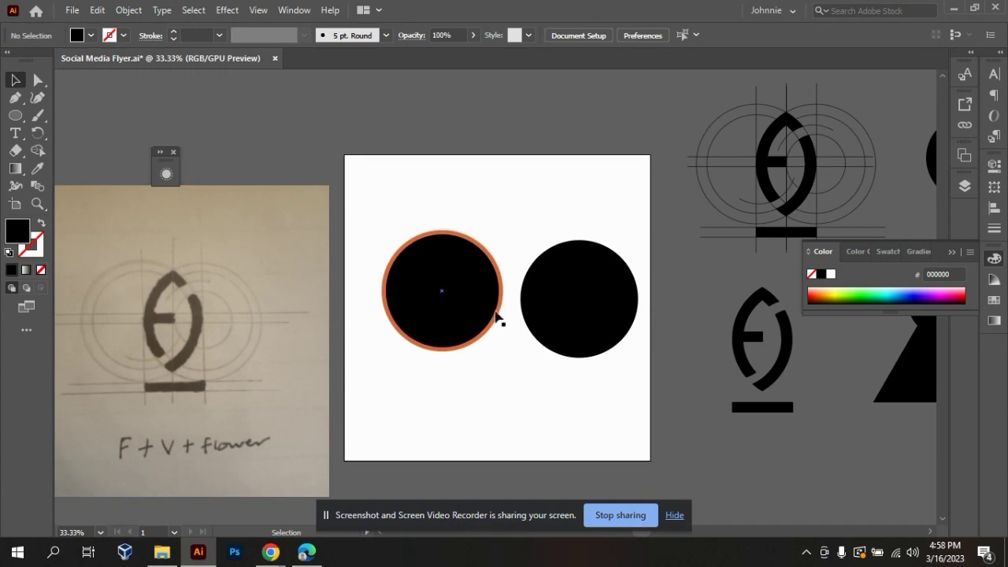
Move the strokeless black circle over the orange-outlined one and back beside it on the artboard.
left_click_drag(569, 328, 432, 322)
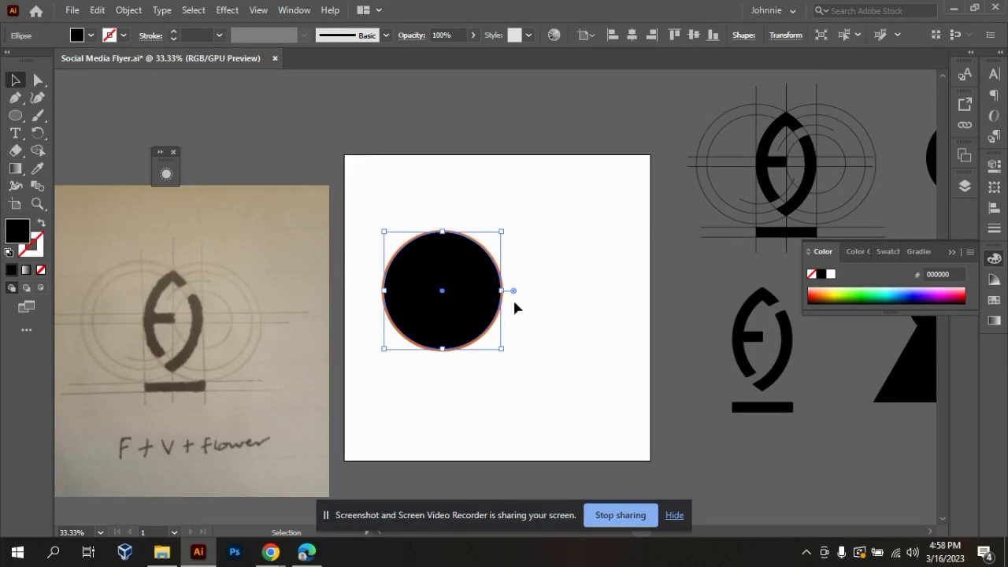
left_click(571, 321)
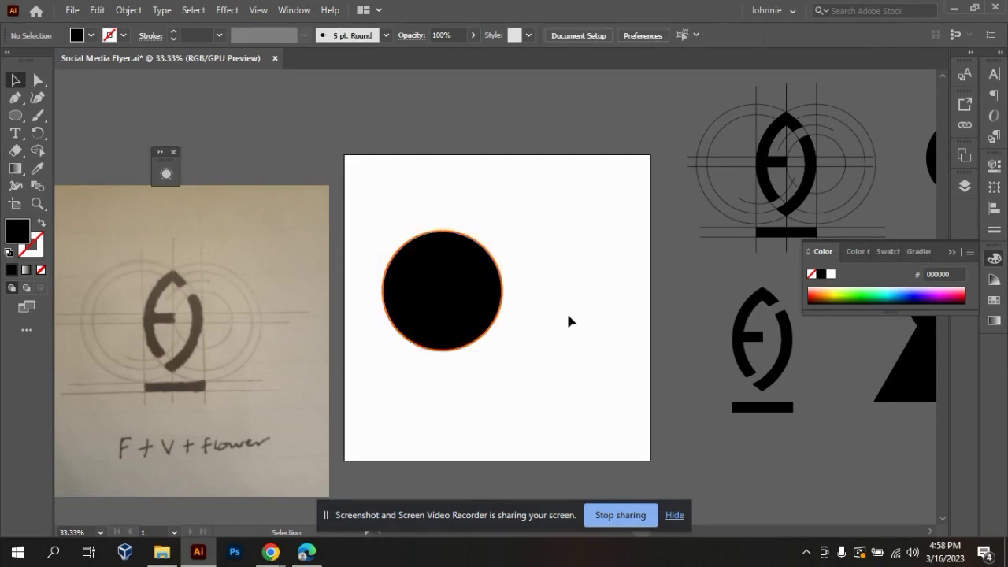
left_click(498, 326)
left_click_drag(473, 326, 573, 323)
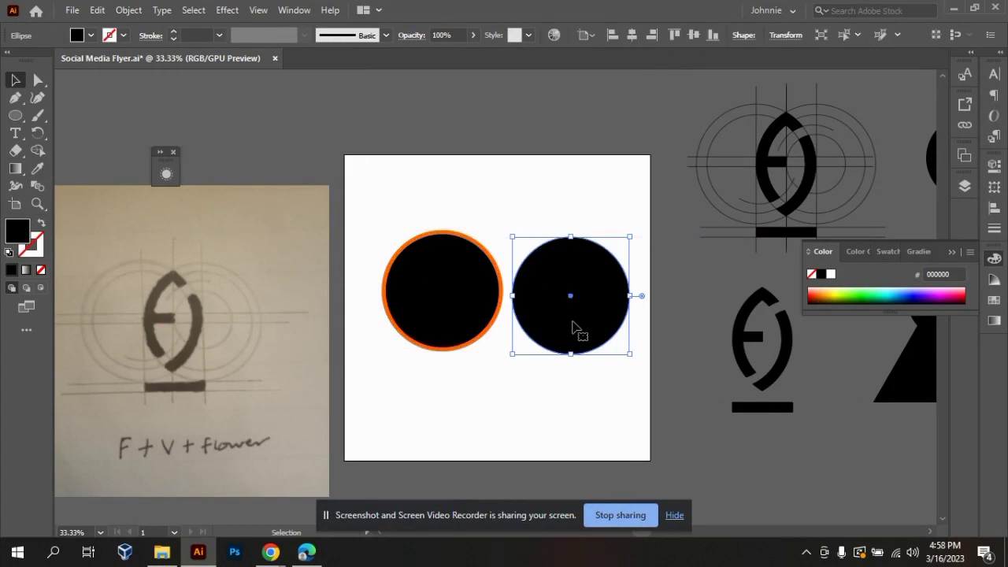
Select the two circles alternately to compare their fill and stroke settings.
left_click(473, 314)
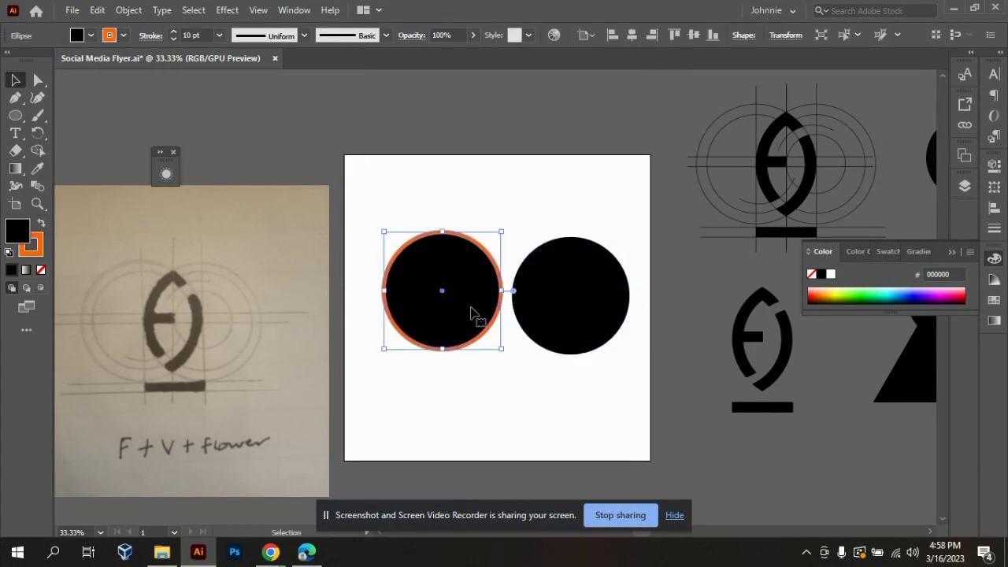
left_click(577, 327)
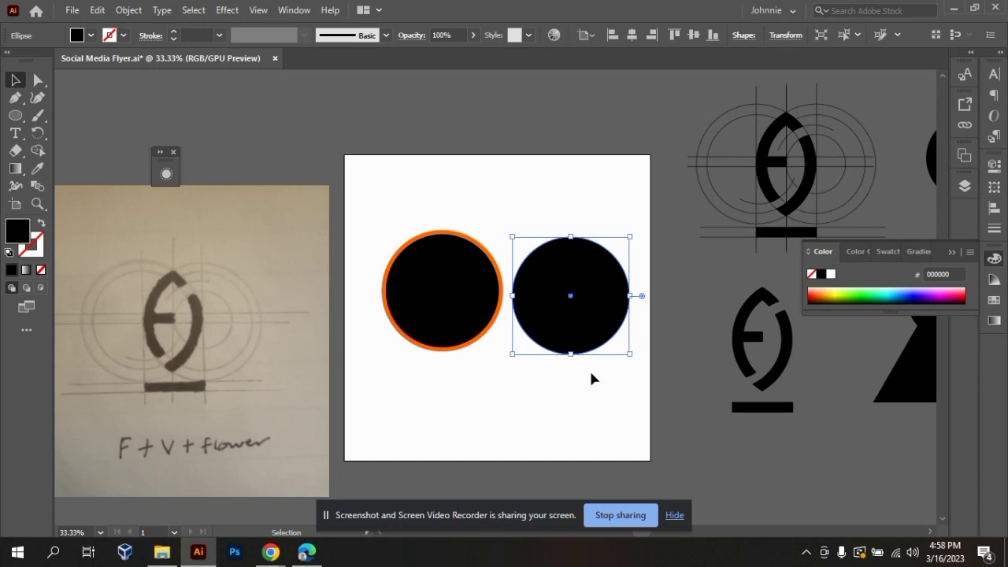
left_click(423, 322)
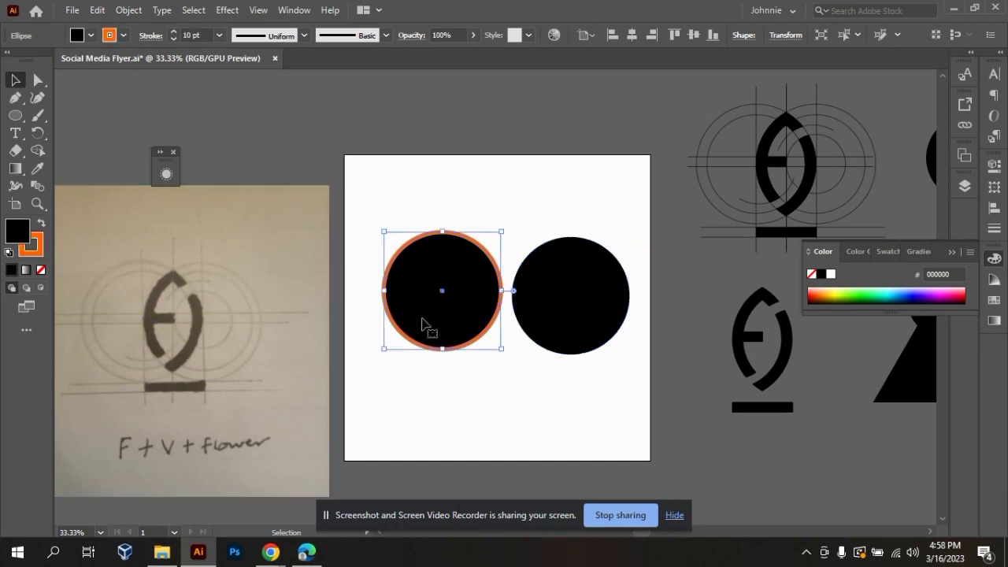
left_click(551, 347)
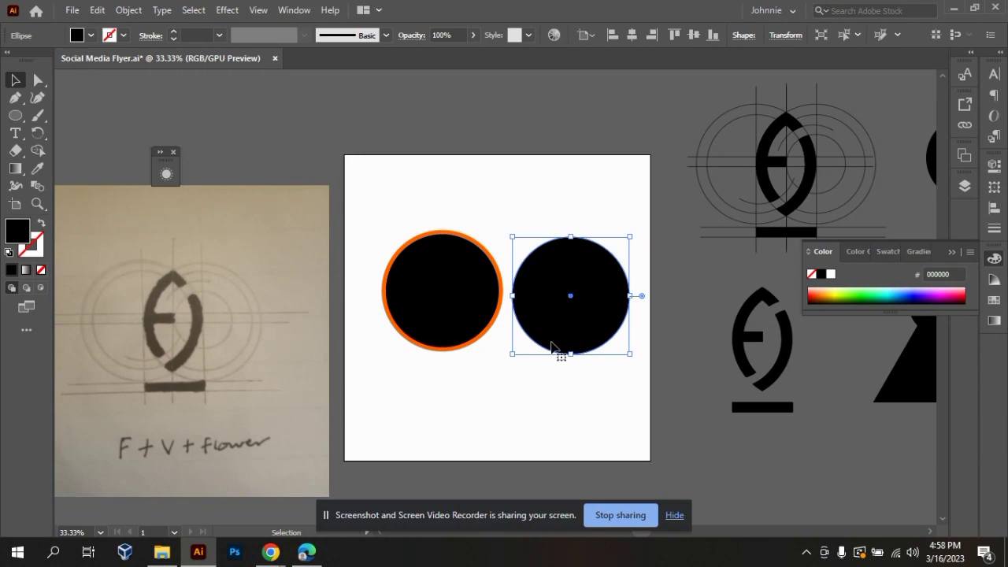
left_click(479, 328)
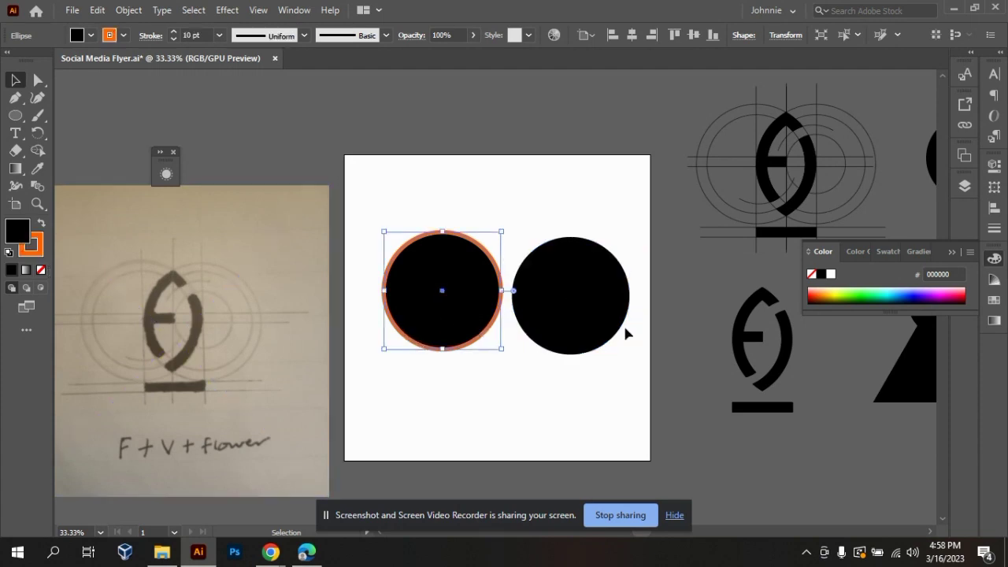
left_click(400, 182)
Apply Outline Stroke to the left, orange-stroked circle to convert its stroke into a filled shape.
left_click(433, 285)
left_click(127, 9)
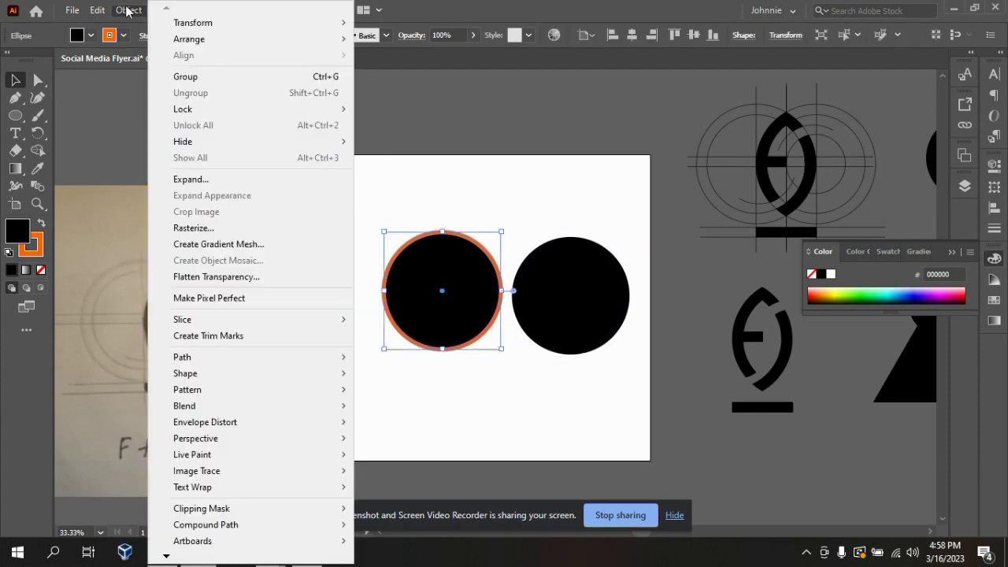
mouse_move(311, 361)
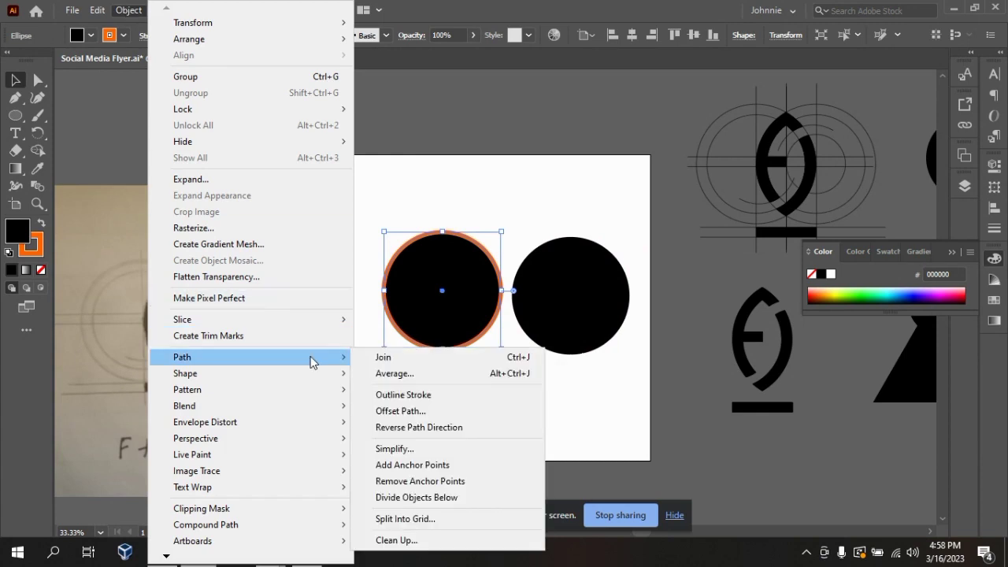
left_click(413, 401)
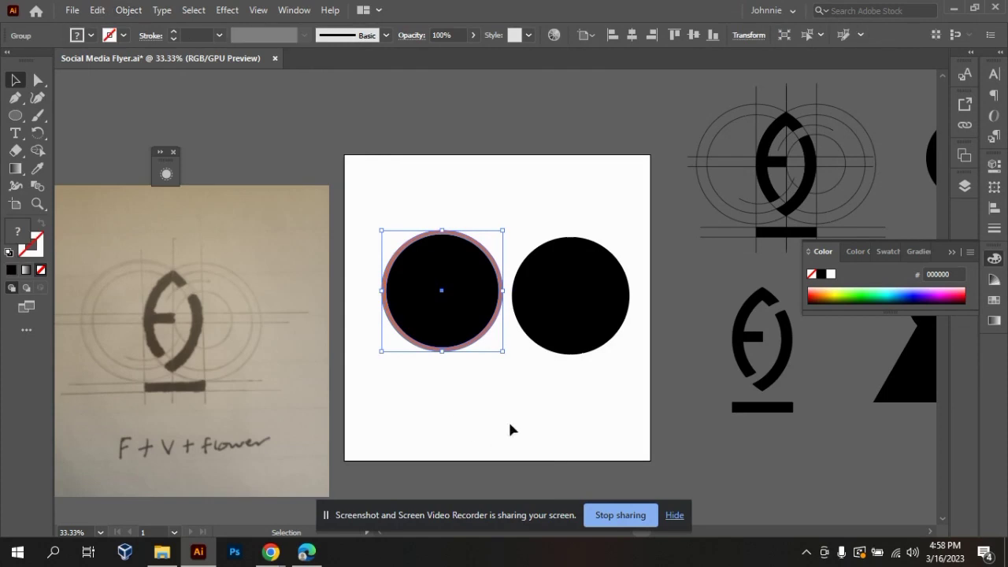
left_click(472, 426)
left_click_drag(476, 345, 498, 347)
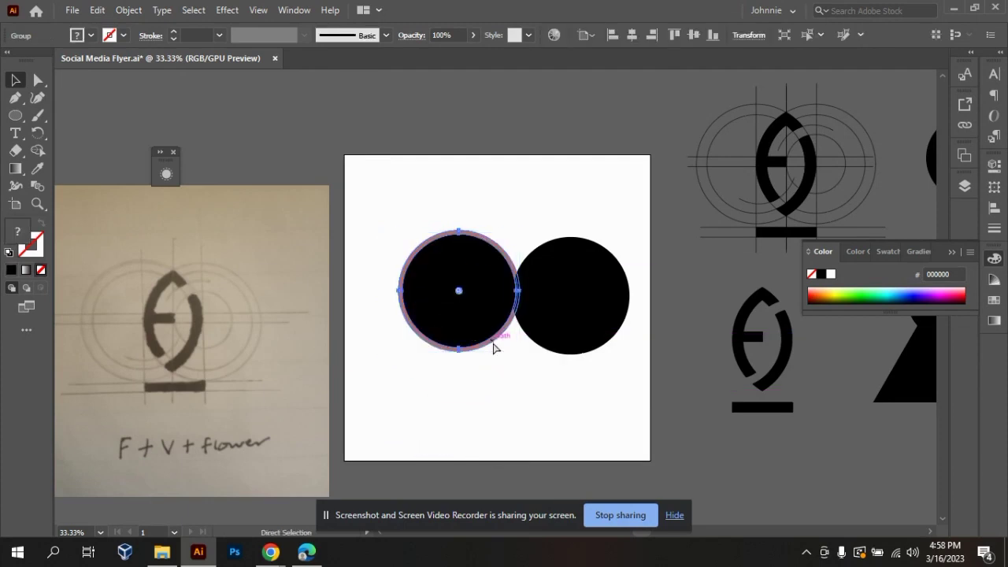
right_click(483, 339)
left_click(493, 374)
left_click(493, 374)
Ungroup the left circle's black fill and outlined orange ring.
right_click(457, 341)
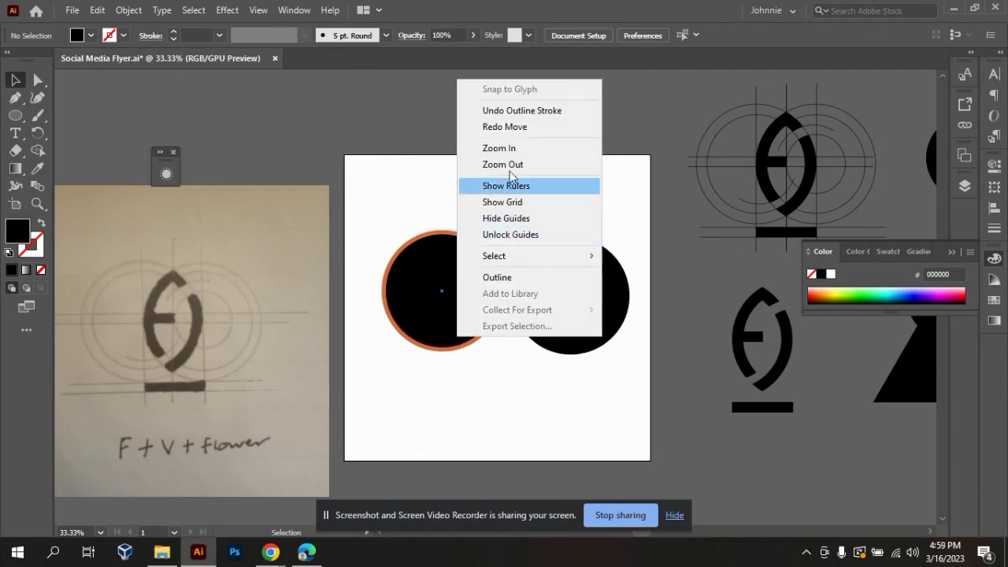
left_click(474, 377)
right_click(452, 324)
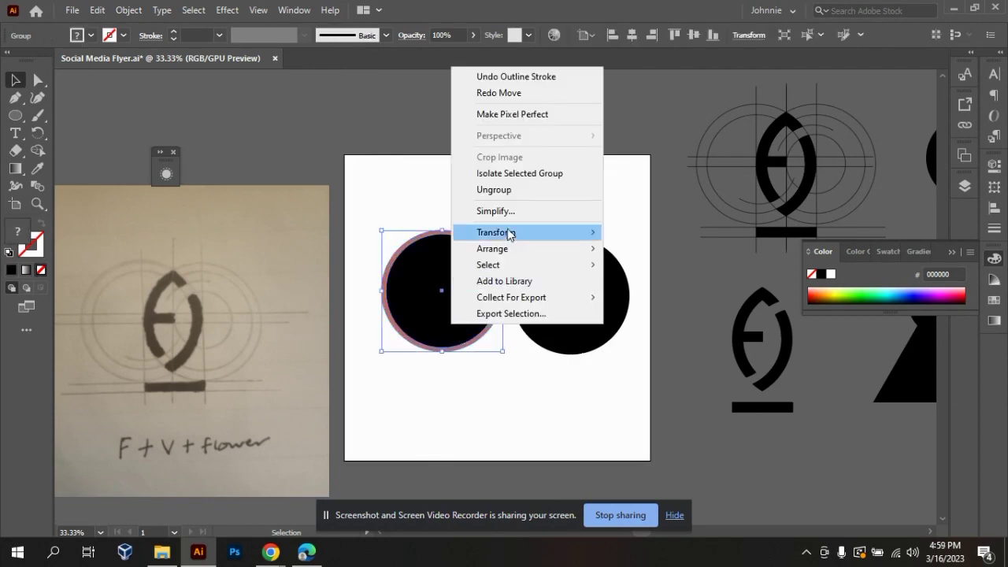
left_click(508, 194)
left_click(576, 177)
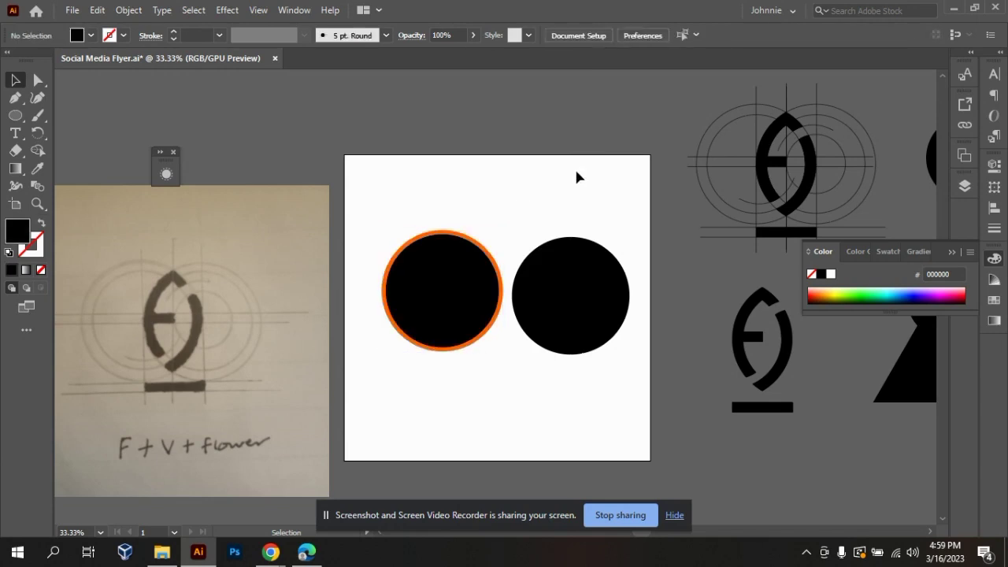
Pull the black fill above the orange ring, partly off the artboard, and shift the ring slightly down.
left_click_drag(443, 331, 472, 168)
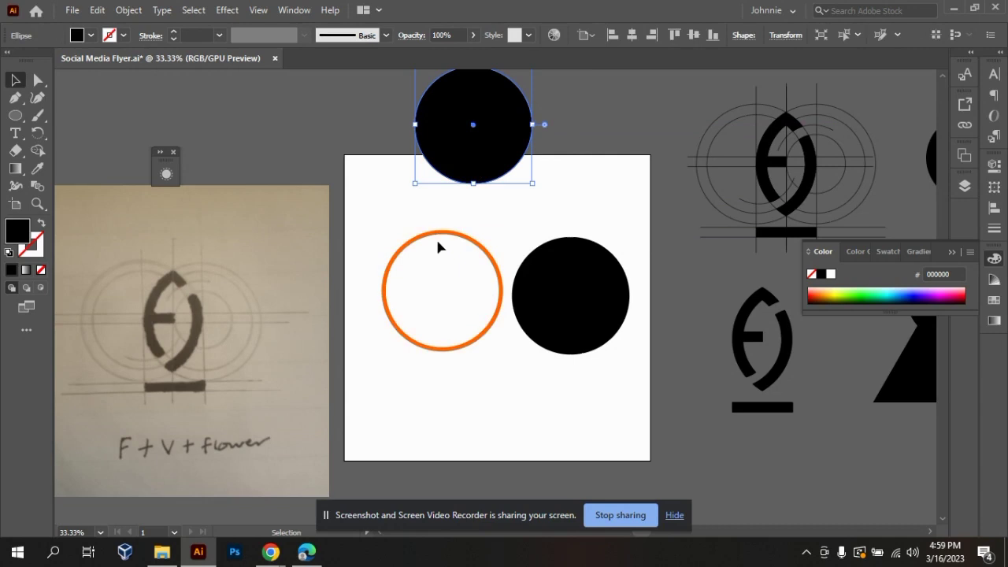
left_click_drag(439, 234, 425, 277)
left_click_drag(457, 167, 461, 211)
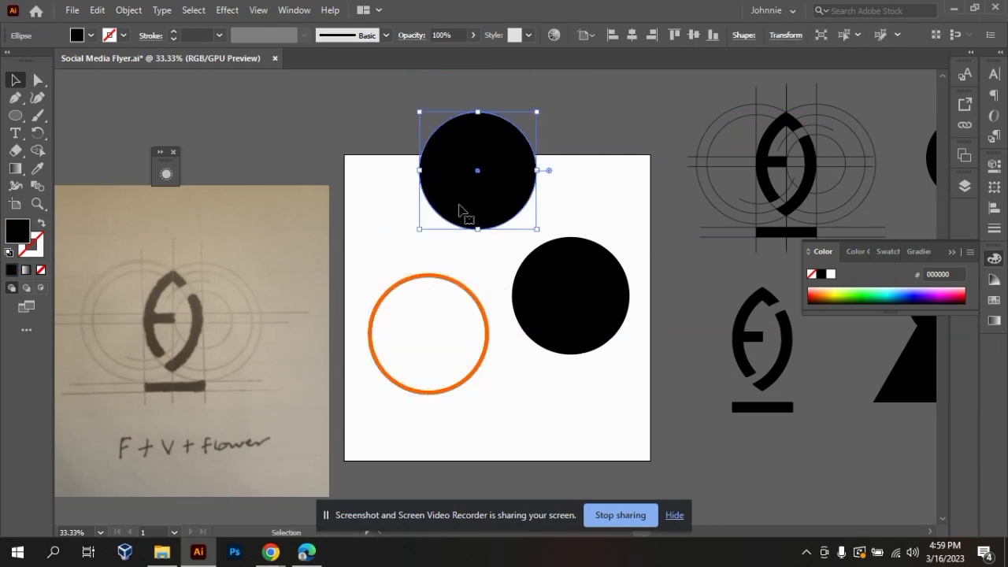
Undo the fill and ring moves and the ungrouping of the left circle.
key("ctrl+z")
key("ctrl+z")
key("ctrl+z")
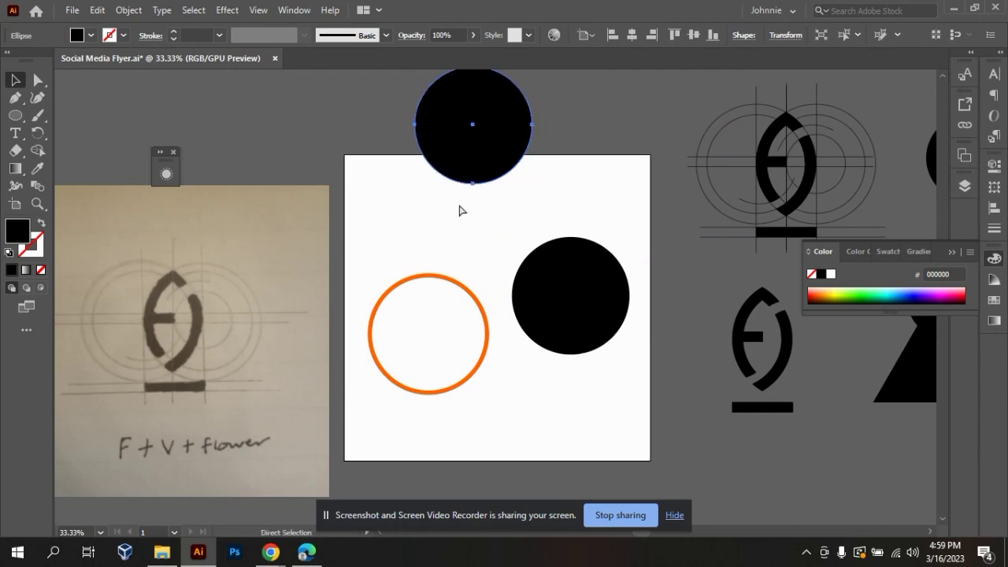
left_click(408, 189)
left_click_drag(430, 294, 405, 229)
key("ctrl+z")
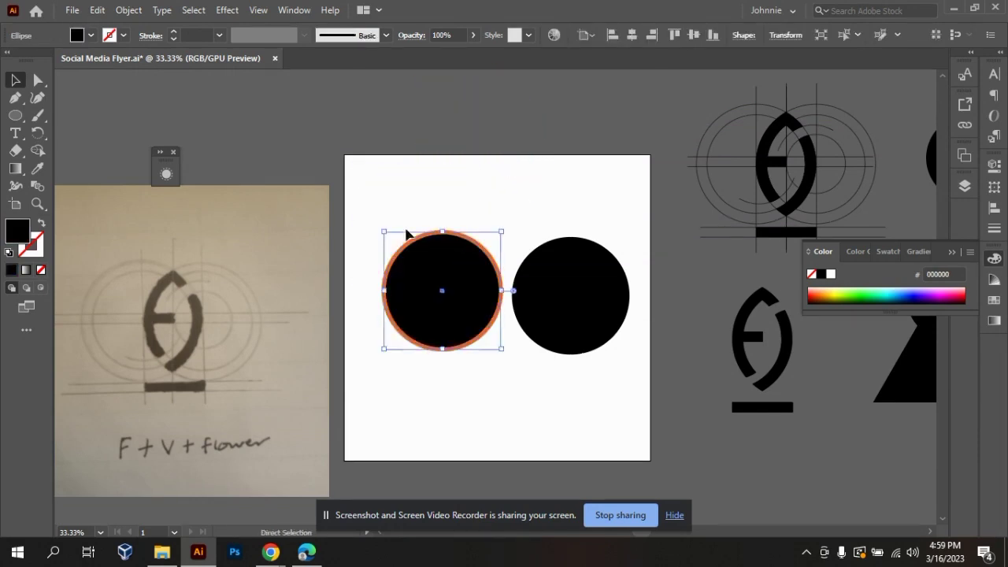
key("ctrl+z")
left_click(438, 185)
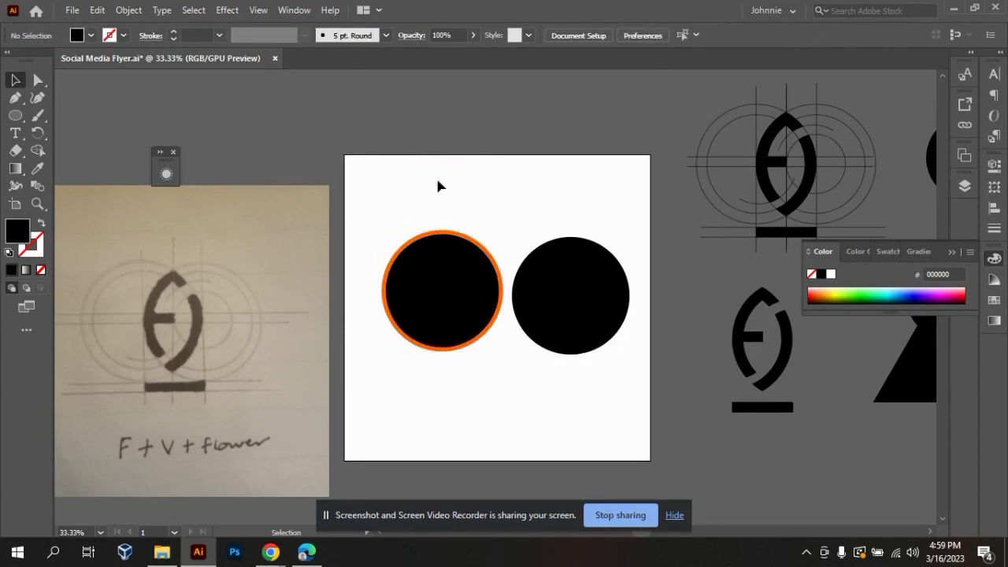
Duplicate the grouped orange-ringed circle, placing the copy across the artboard's upper edge.
left_click(453, 341)
left_click_drag(454, 343, 557, 166)
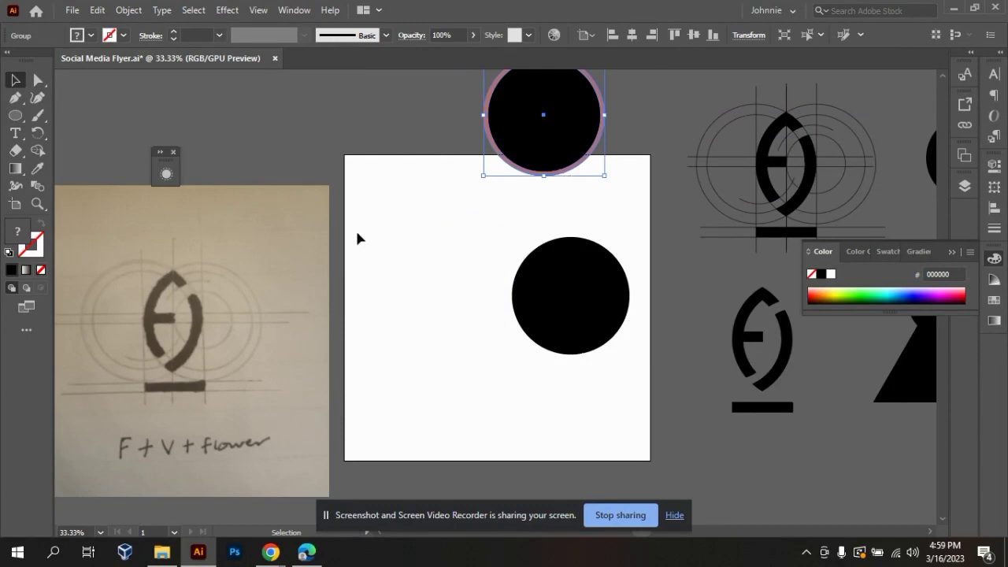
key("ctrl+z")
left_click_drag(446, 326, 513, 170)
left_click(467, 397)
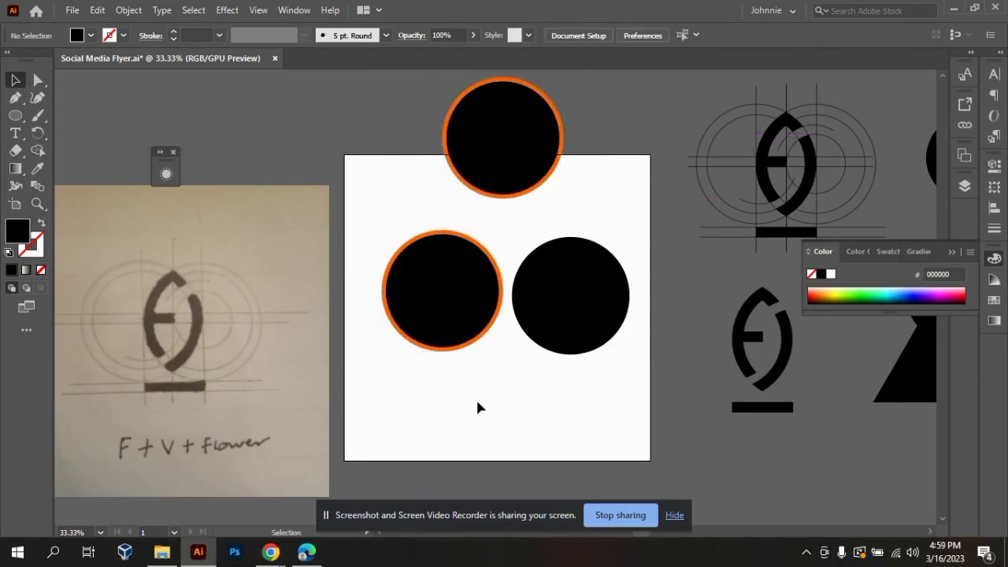
Ungroup the original orange-ringed circle on the artboard, leaving the copy grouped.
left_click_drag(474, 402, 380, 225)
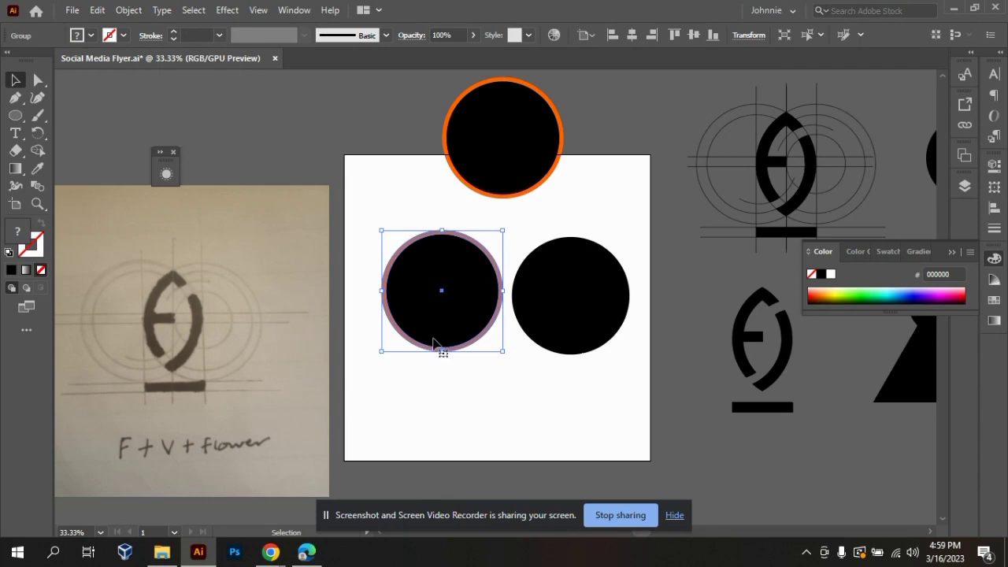
left_click(452, 398)
left_click(453, 345)
right_click(451, 344)
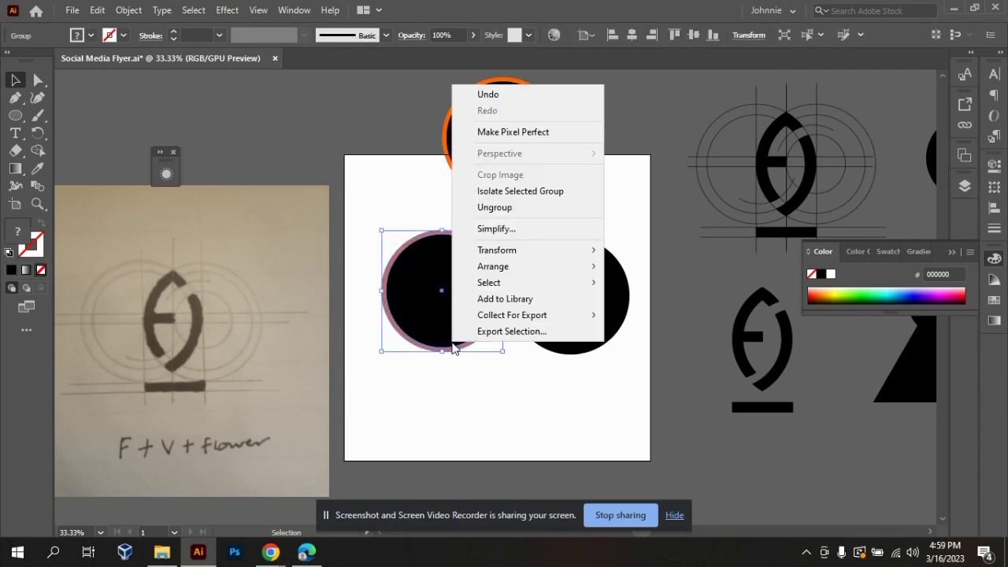
left_click(512, 210)
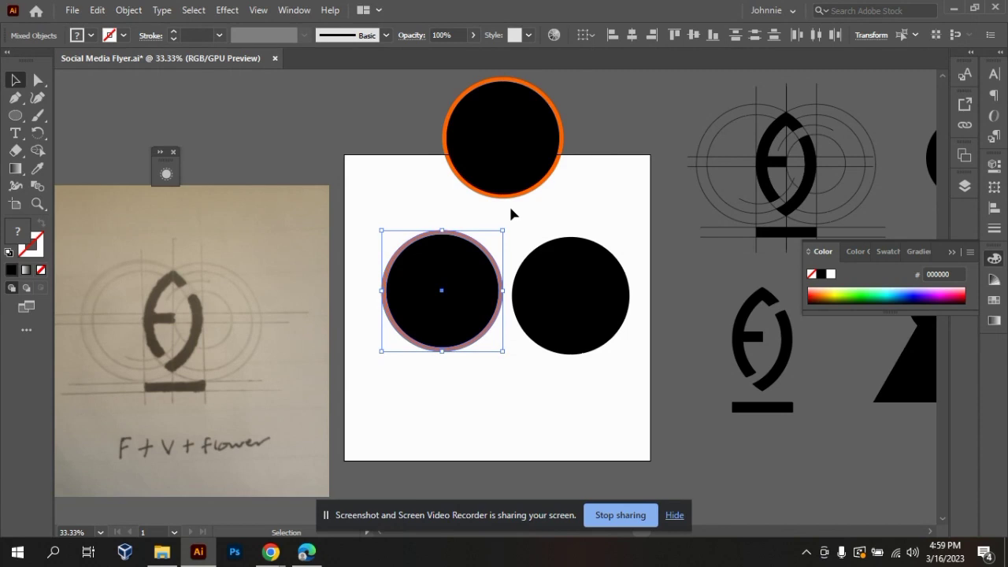
Separate the ungrouped pieces, moving the orange ring toward the artboard's upper-left corner and the black circle just below, overlapping the ring.
left_click(462, 378)
left_click_drag(444, 309, 478, 404)
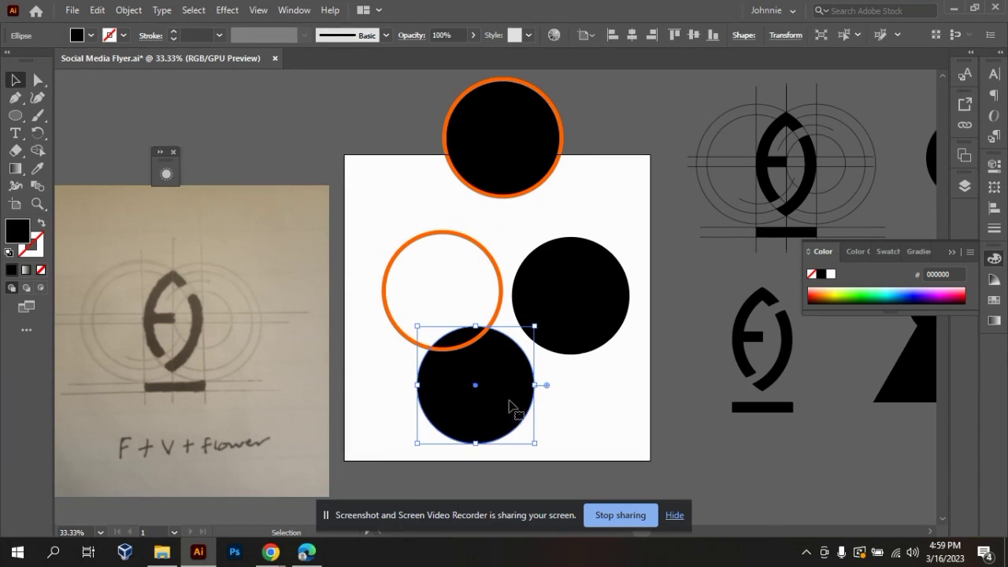
left_click(583, 410)
left_click_drag(501, 397, 571, 397)
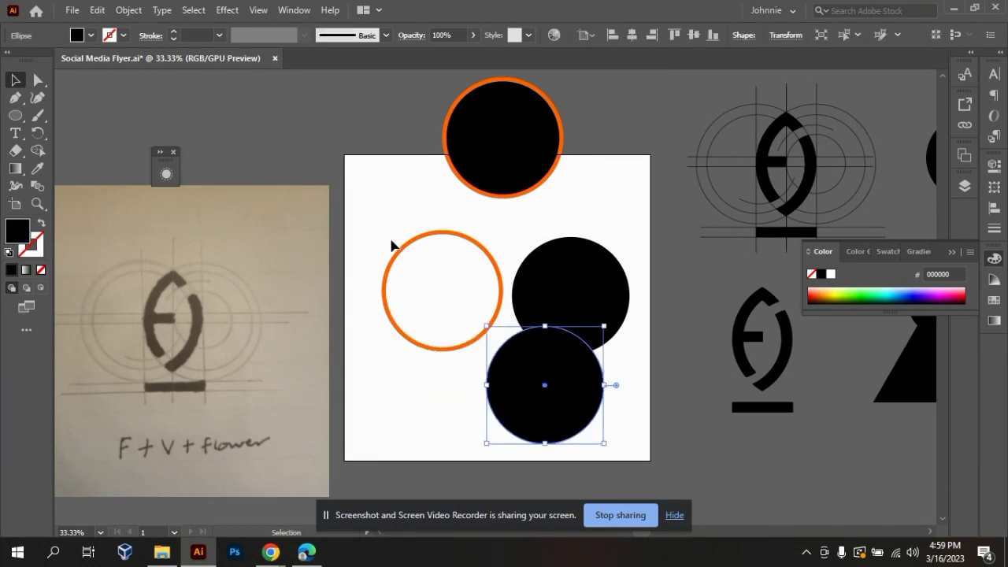
left_click_drag(398, 270, 378, 230)
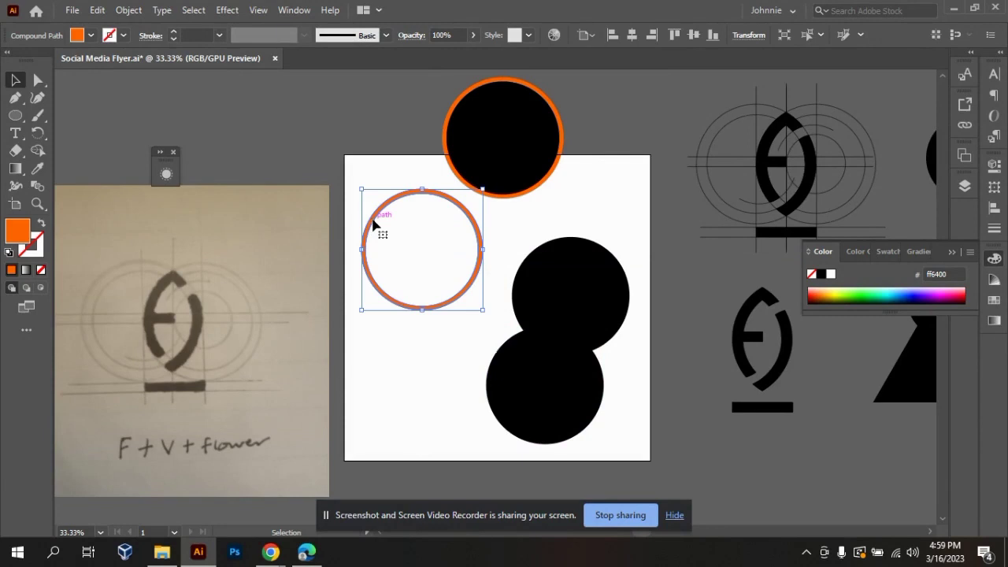
left_click_drag(585, 429, 449, 329)
left_click(128, 10)
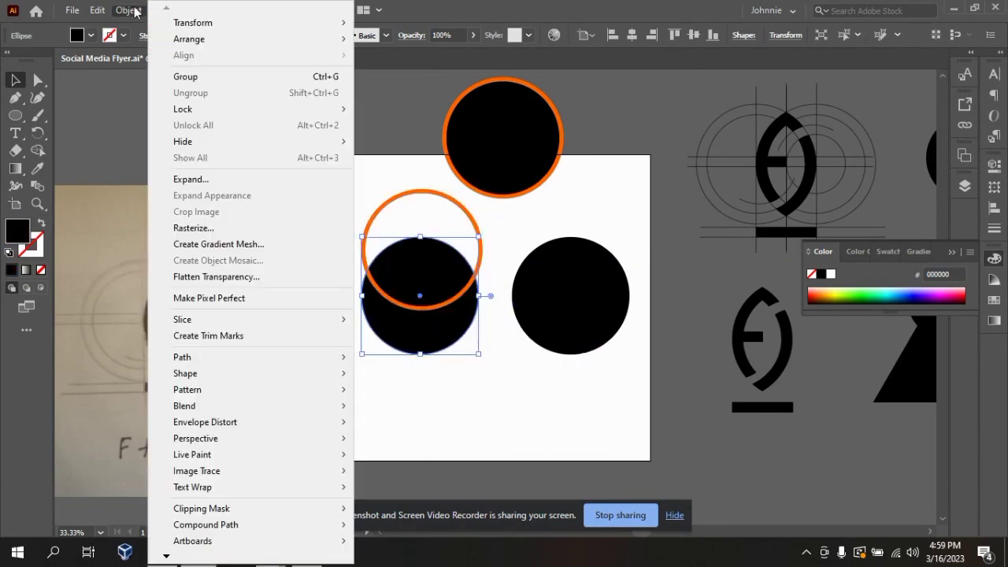
mouse_move(309, 370)
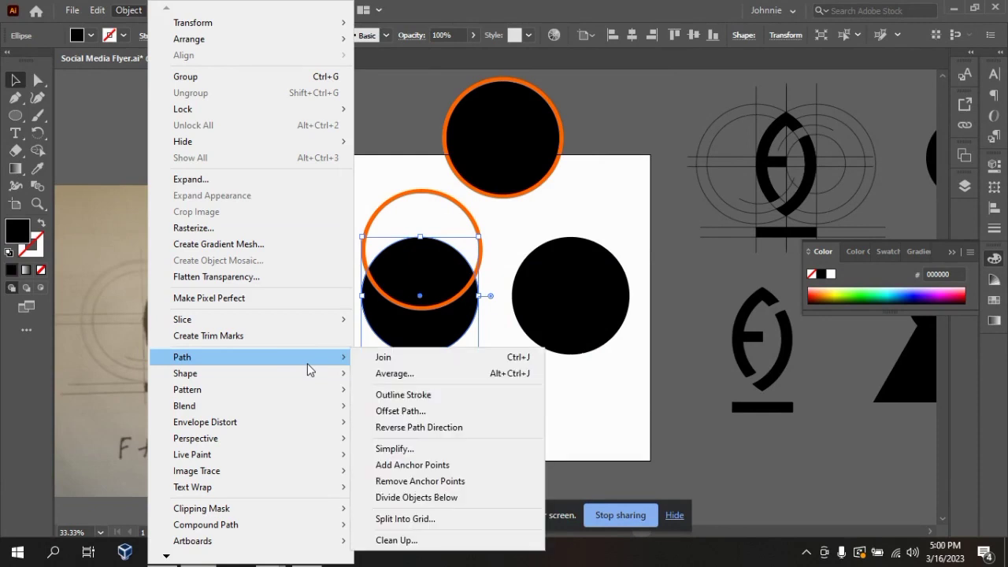
left_click(590, 432)
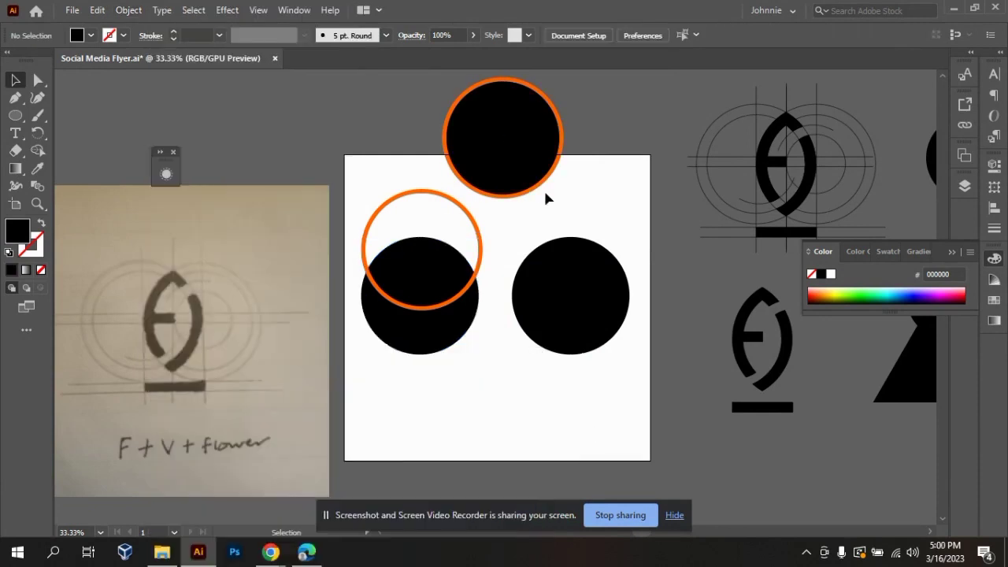
Move the black circle out of the orange ring so that it straddles the artboard's left edge.
scroll(484, 100, "up", 1)
left_click(502, 158)
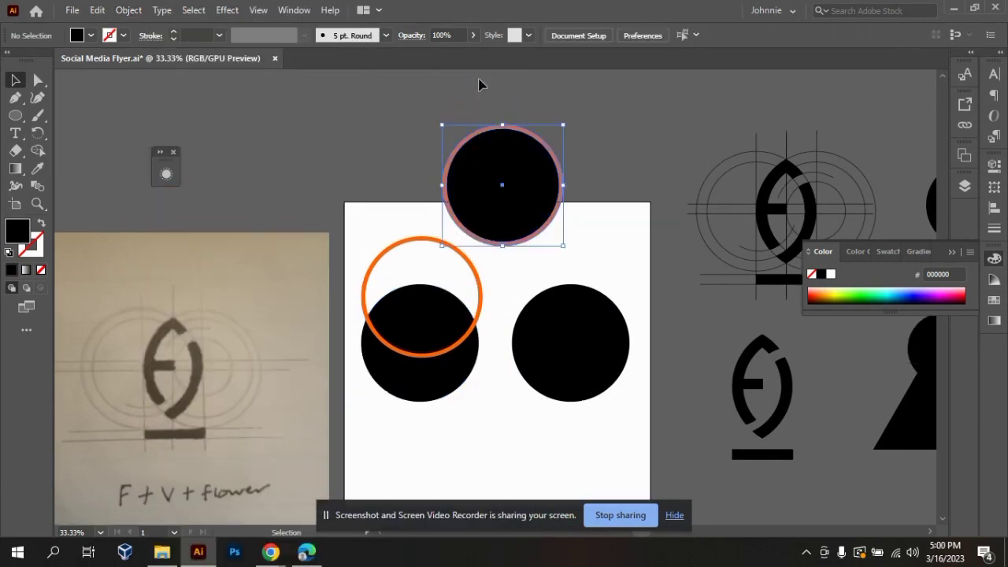
left_click(507, 264)
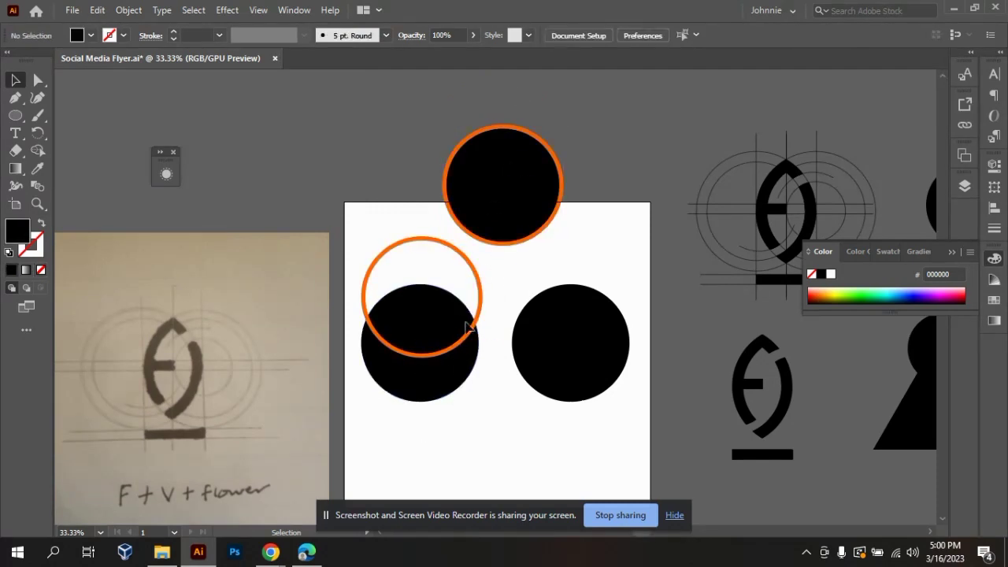
left_click_drag(446, 359, 438, 417)
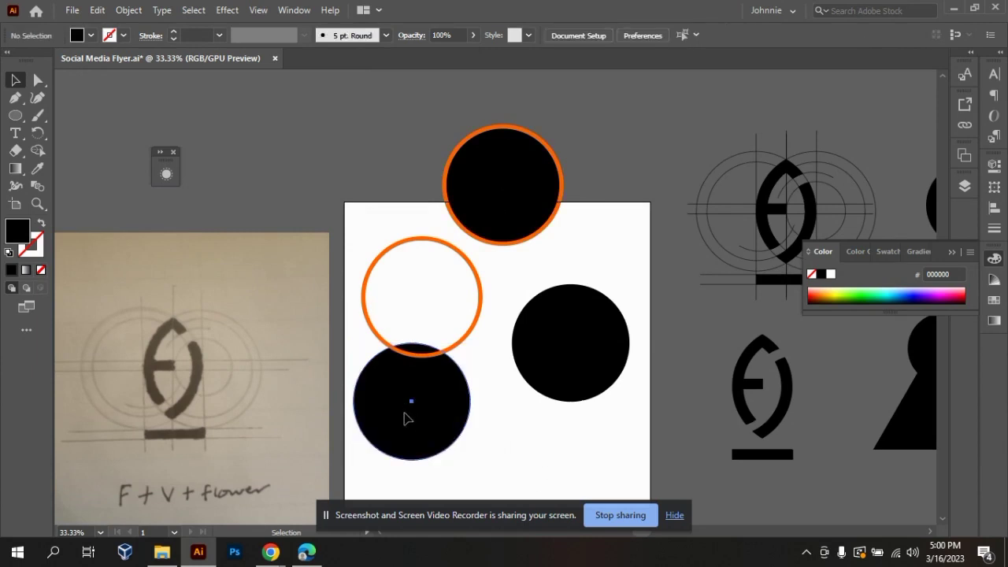
left_click_drag(409, 418, 353, 420)
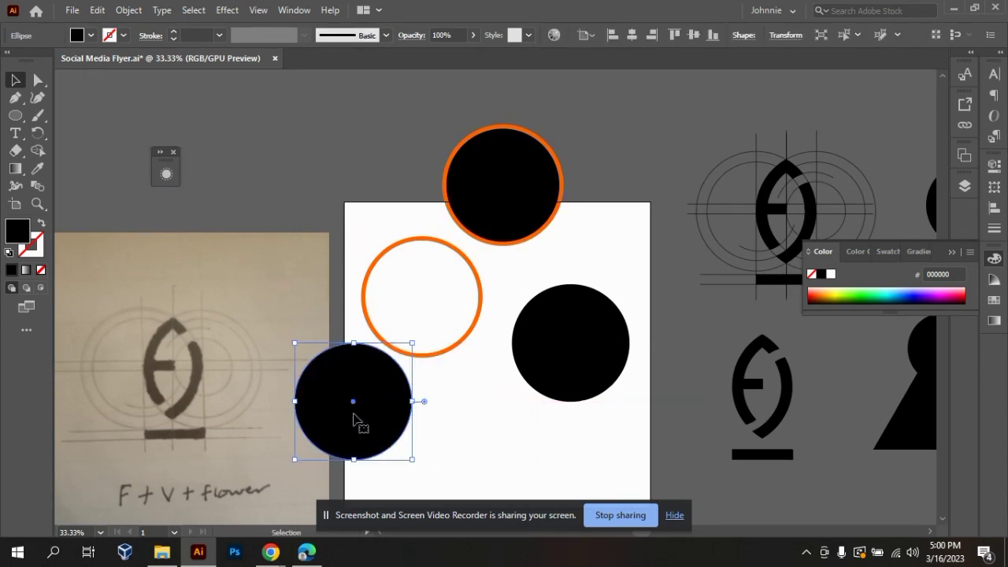
Move the orange ring across the artboard's upper-left corner and place the loose black circle directly beneath it on the left edge.
left_click(358, 260)
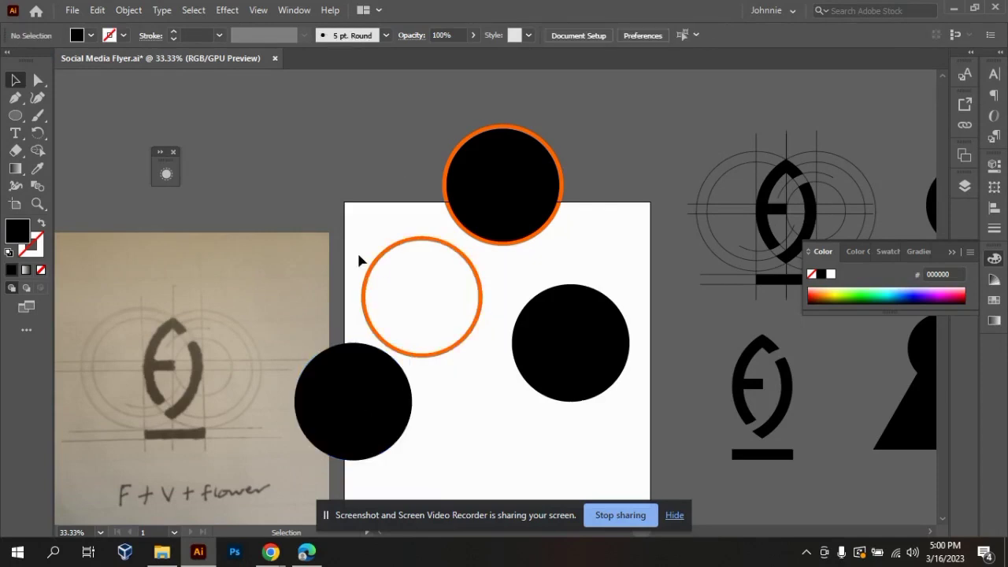
left_click_drag(368, 273, 281, 241)
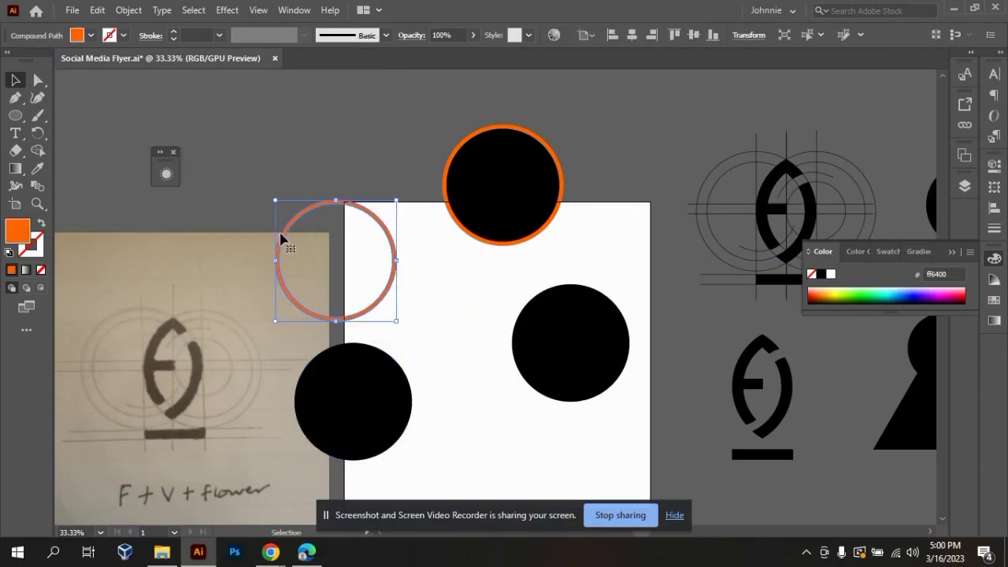
left_click_drag(339, 393, 344, 363)
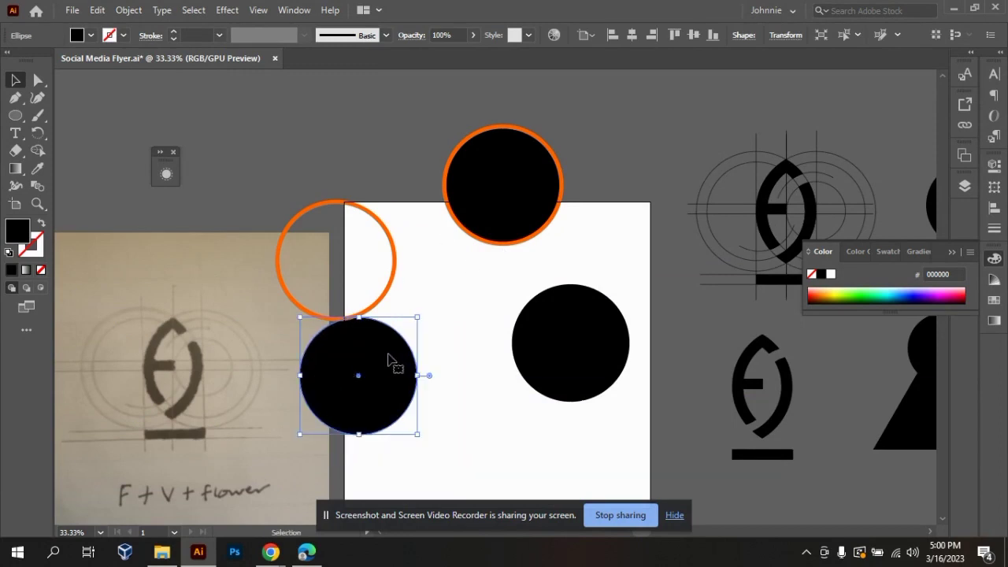
Apply Outline Stroke to the grouped orange-ringed circle straddling the artboard's upper edge.
left_click(429, 115)
left_click(475, 149)
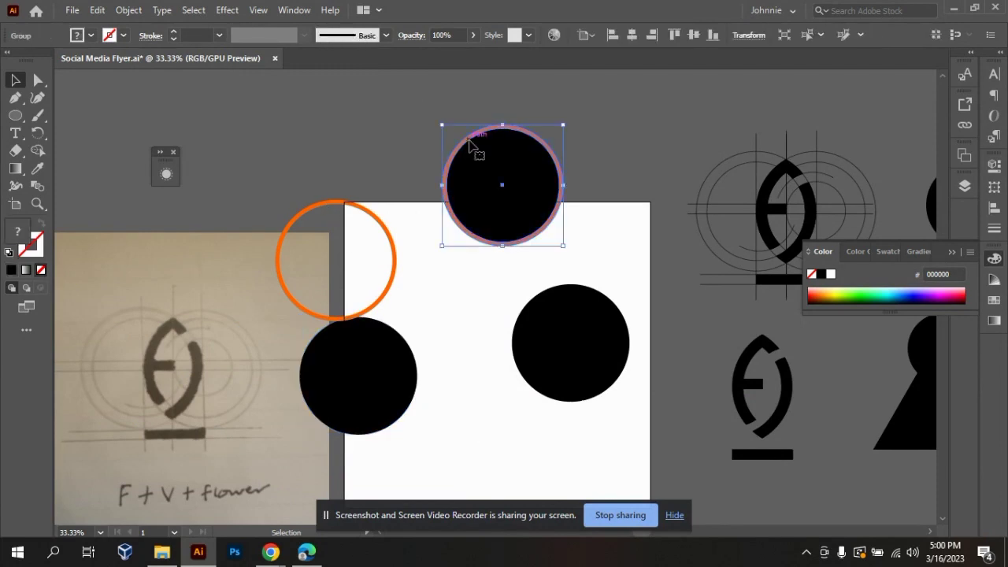
left_click(128, 10)
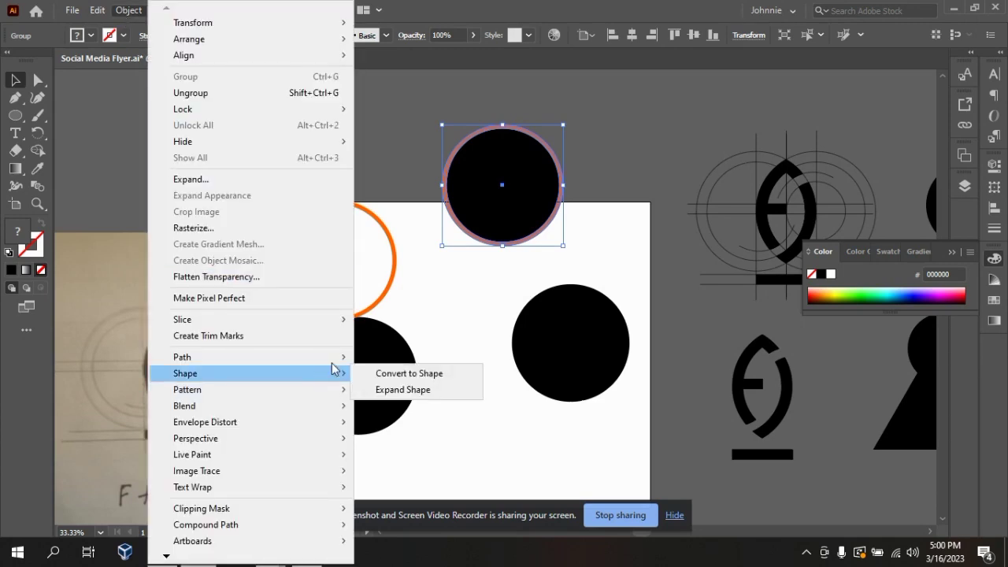
mouse_move(341, 364)
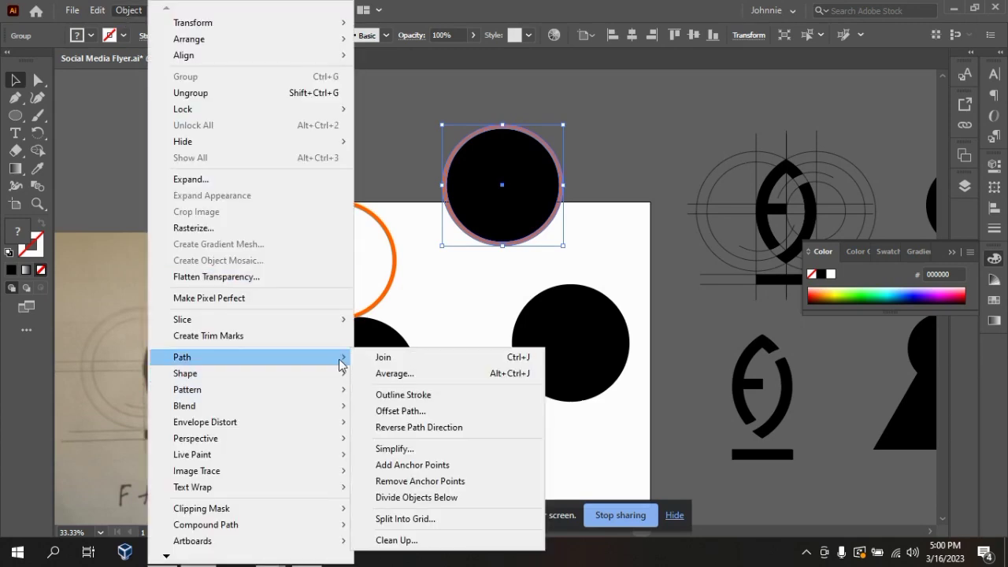
left_click(431, 401)
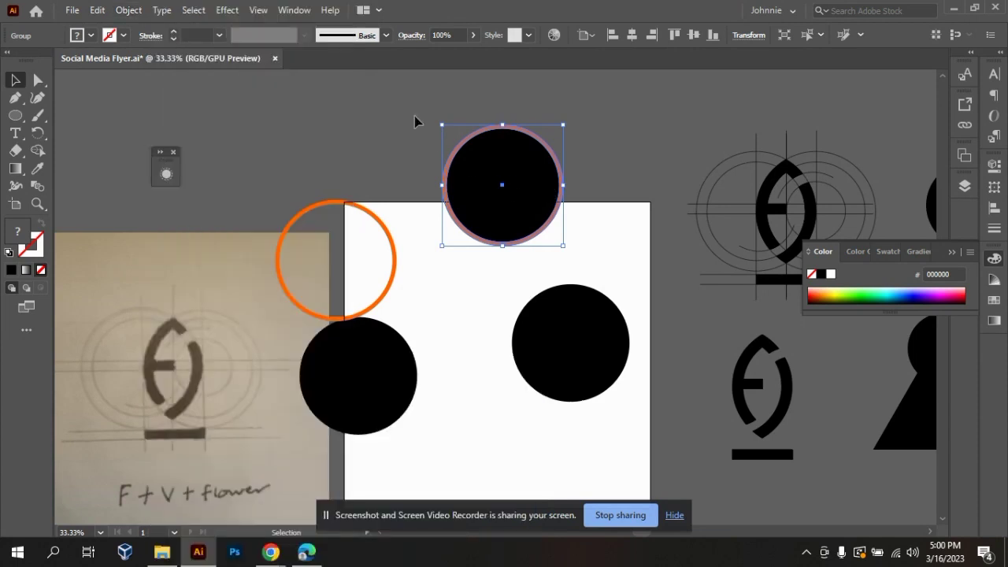
Merge the grouped circle and its orange ring into one black shape with Shape Builder and shift it slightly down toward the artboard.
left_click(445, 135)
left_click_drag(445, 135, 625, 247)
key("shift+m")
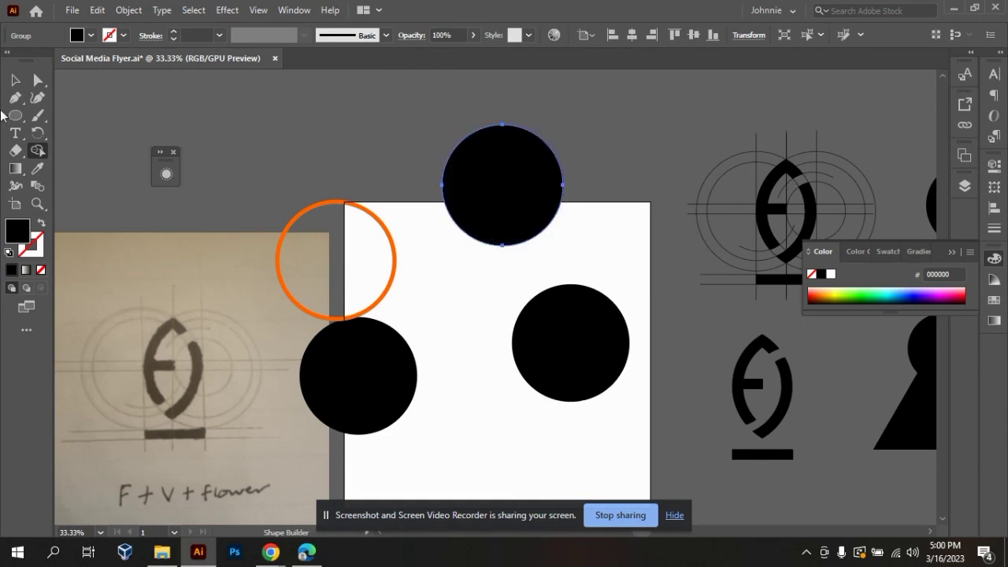
left_click(14, 82)
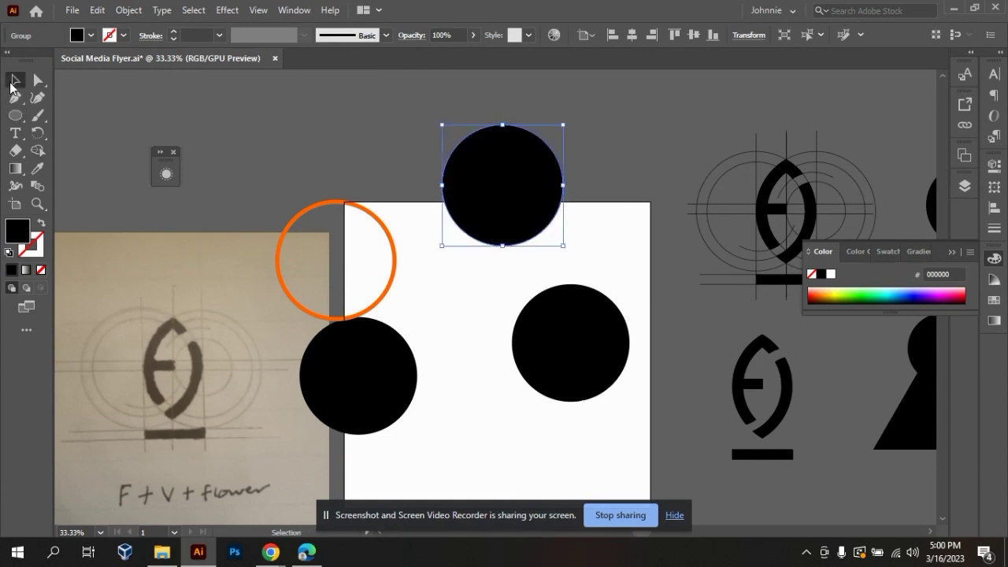
left_click(471, 278)
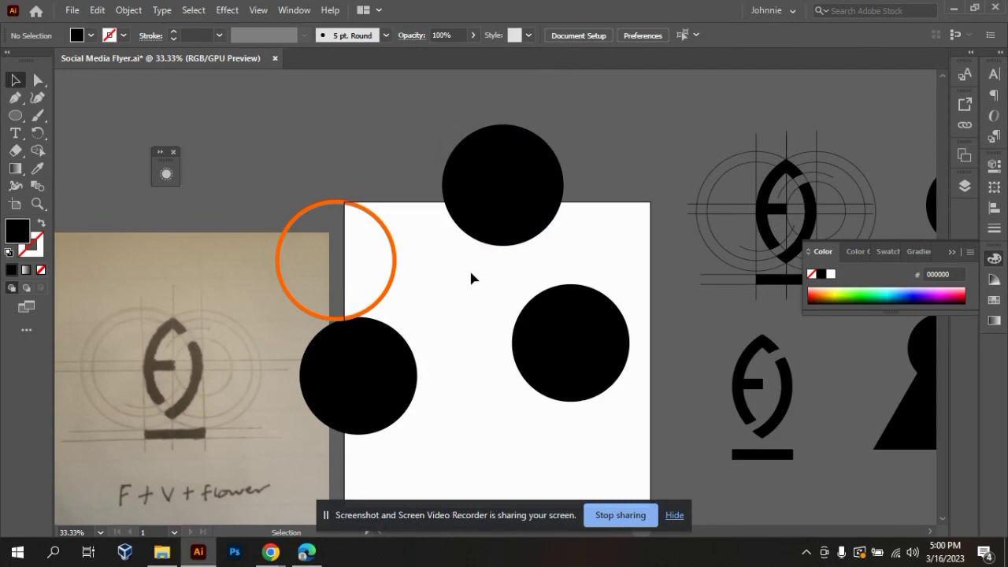
left_click_drag(484, 194, 465, 236)
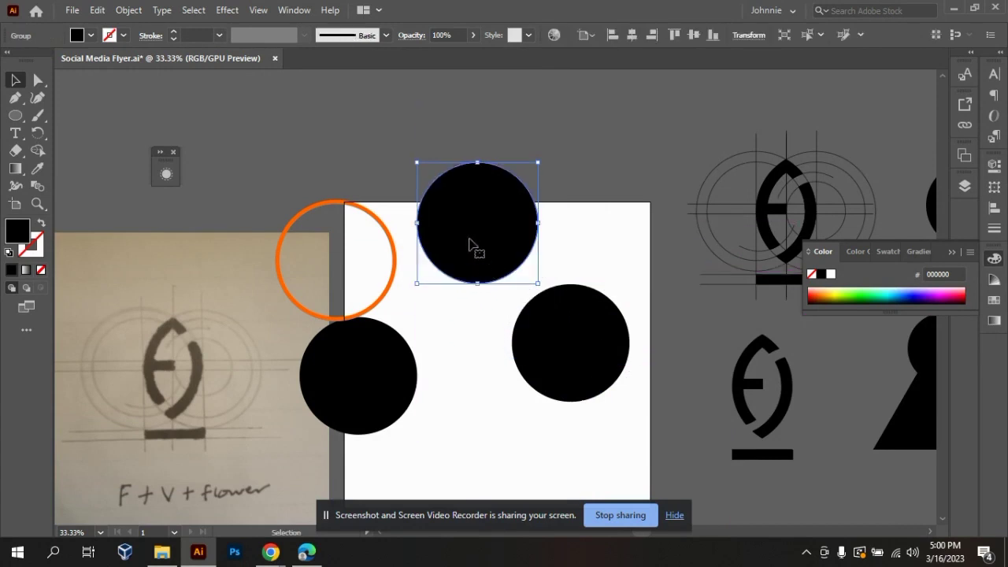
Fill the black circle on the artboard's right side with white.
left_click(582, 426)
left_click(572, 349)
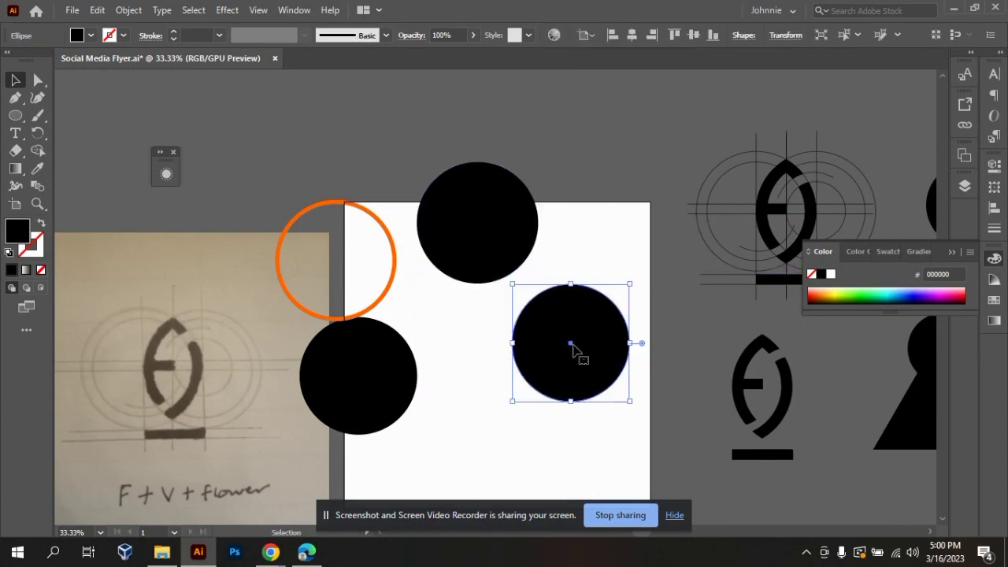
left_click(830, 274)
left_click(578, 419)
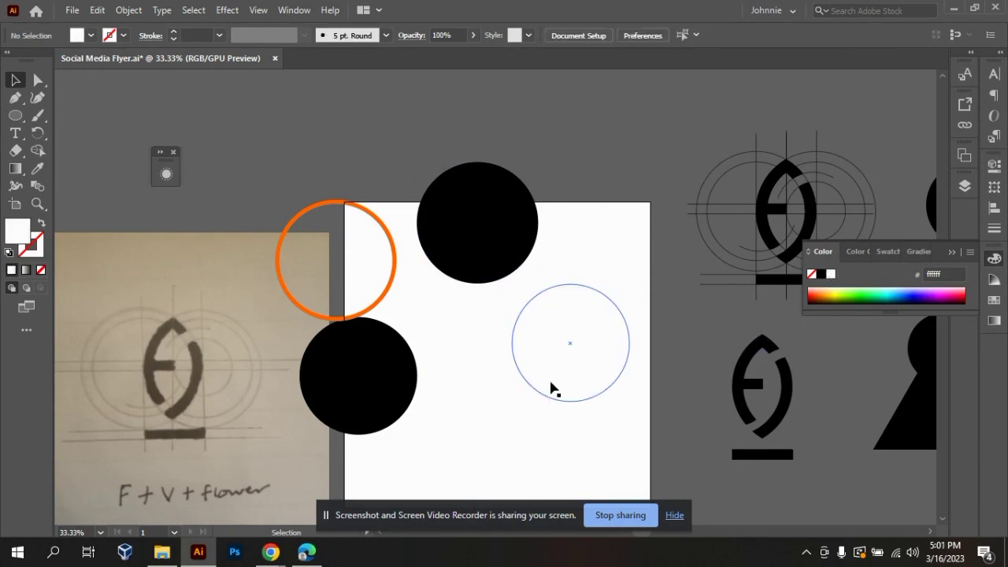
Place the white circle over the merged black circle and align both on their horizontal and vertical centres.
left_click_drag(546, 381, 463, 269)
left_click(540, 344)
left_click_drag(525, 118, 504, 245)
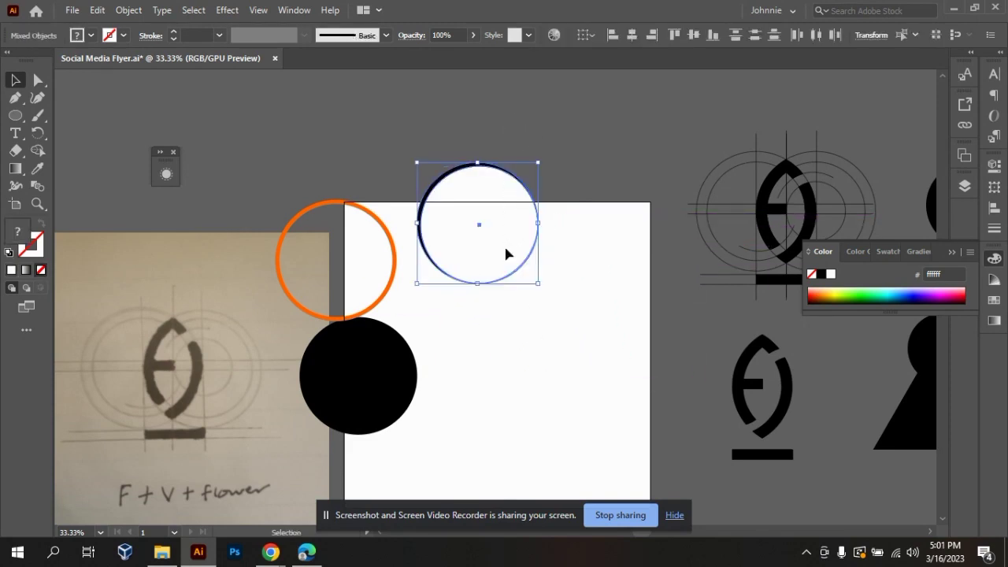
left_click(632, 34)
left_click(690, 36)
left_click(589, 275)
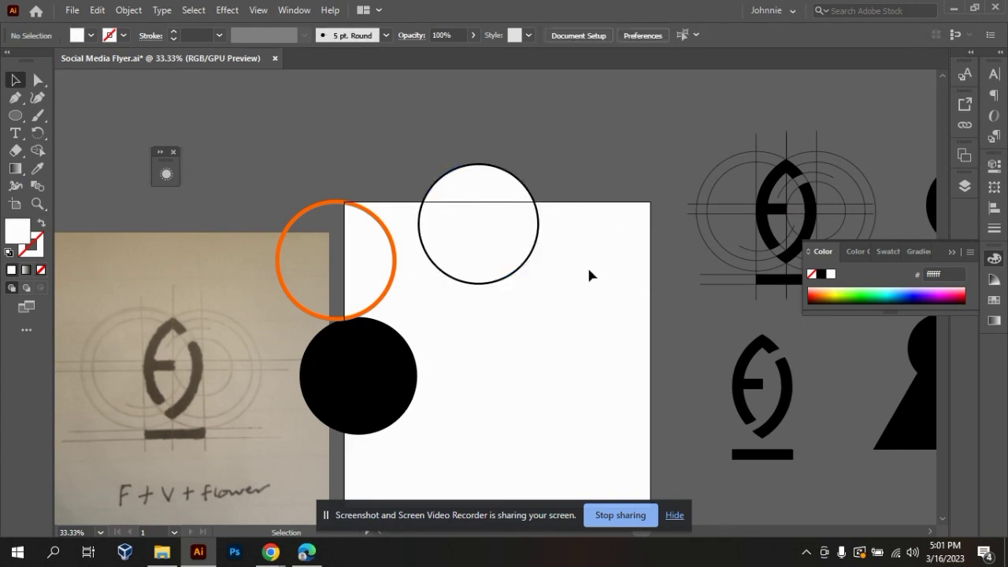
Examine the thin black edge around the centred white circle at several zoom levels.
key("ctrl+plus")
key("ctrl+plus")
key("ctrl+plus")
key("ctrl+minus")
key("ctrl+minus")
key("ctrl+plus")
key("ctrl+minus")
key("ctrl+minus")
key("ctrl+minus")
key("ctrl+minus")
key("ctrl+minus")
key("ctrl+minus")
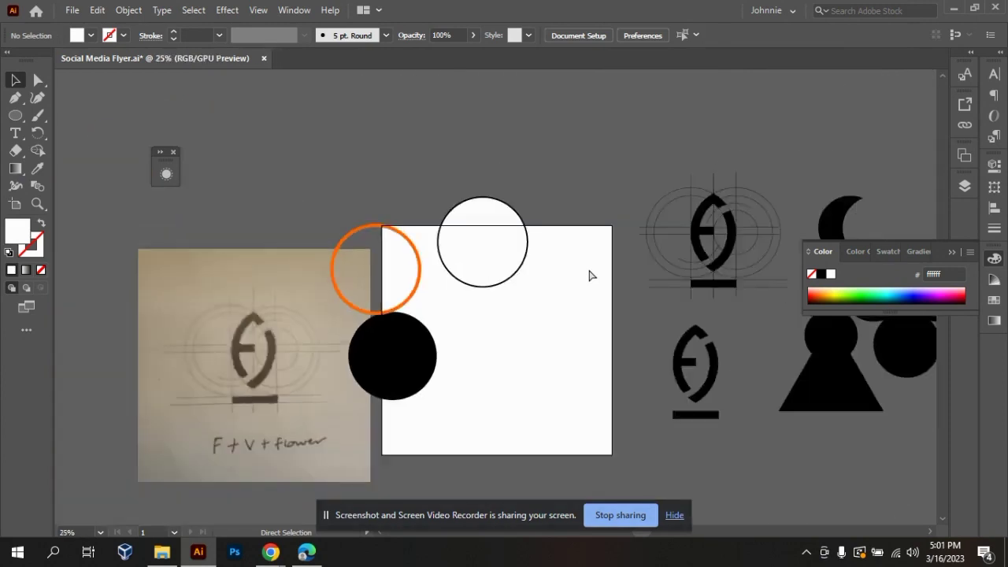
key("ctrl+plus")
key("ctrl+plus")
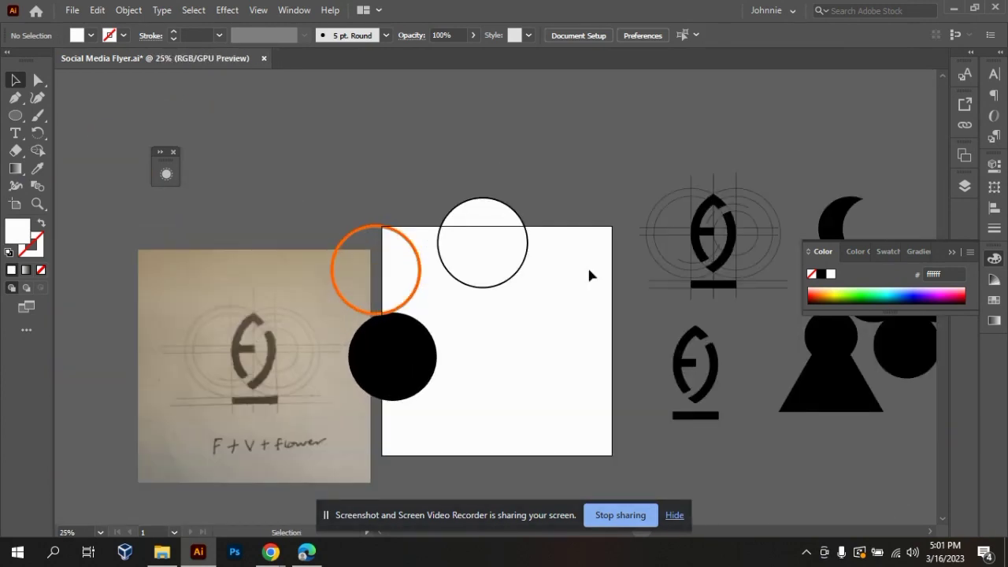
Move the white circle off the black one toward the artboard's right side and show where the Outline Stroke command is found.
left_click_drag(473, 281, 533, 371)
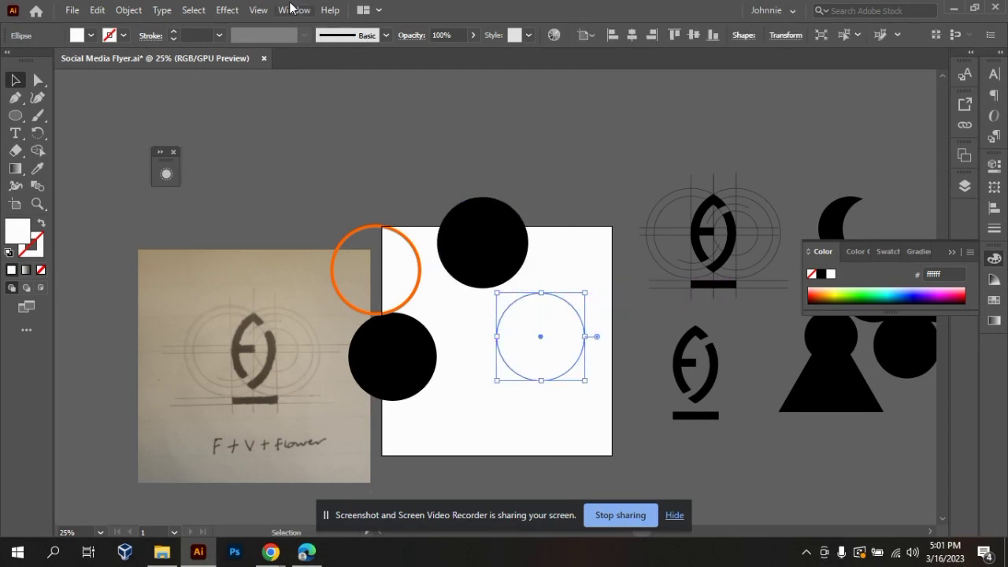
left_click(128, 11)
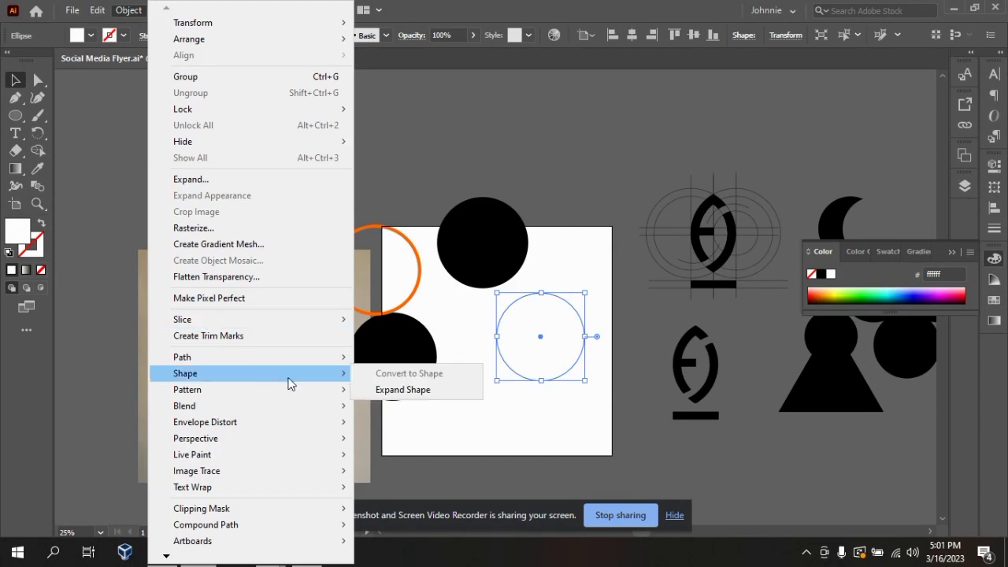
mouse_move(321, 363)
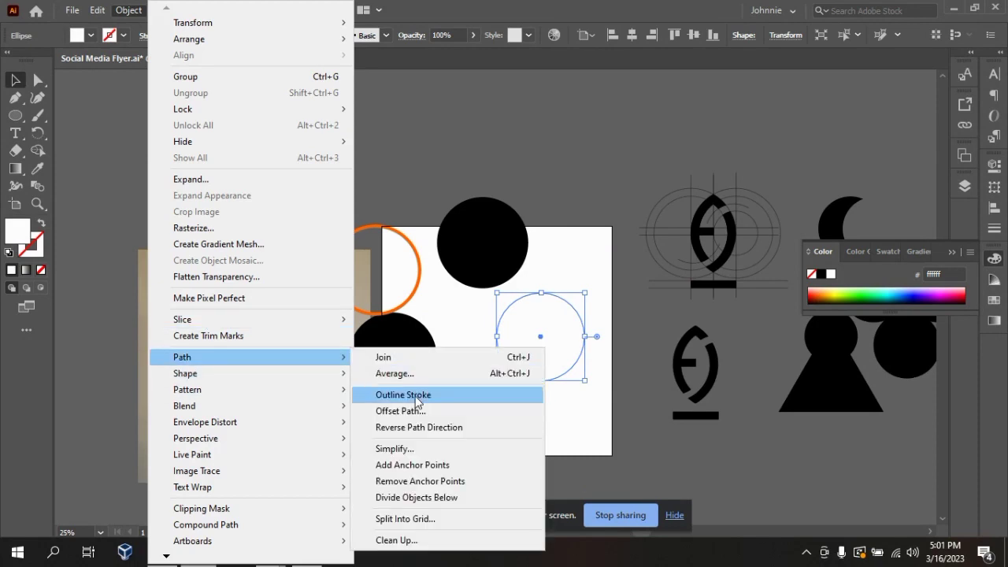
left_click(595, 152)
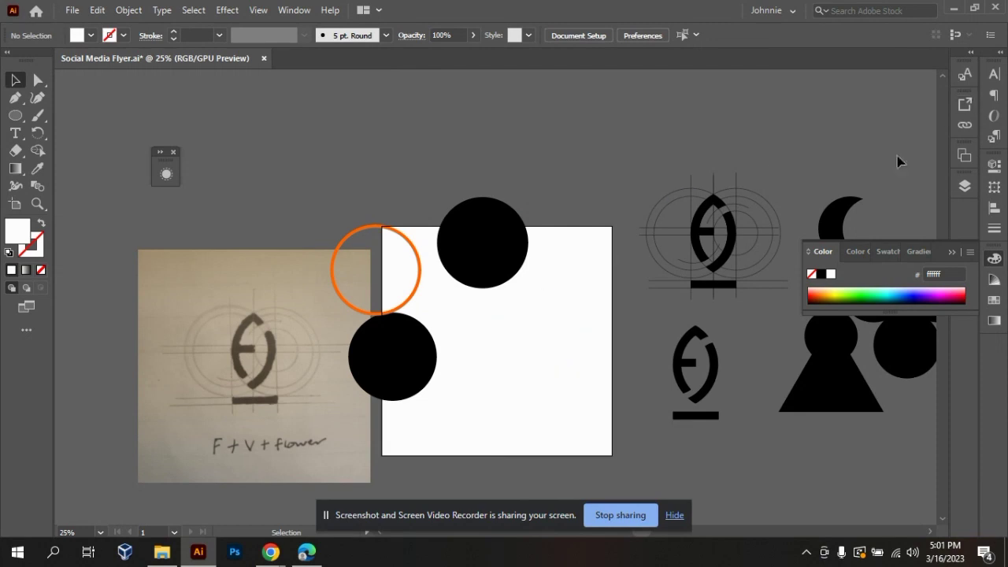
Move the crescent to just above the artboard's upper-right part and lower the keyhole-shaped figure beside the finished logo.
left_click_drag(847, 219, 809, 93)
key("ctrl+z")
left_click(800, 505)
left_click_drag(827, 388, 820, 452)
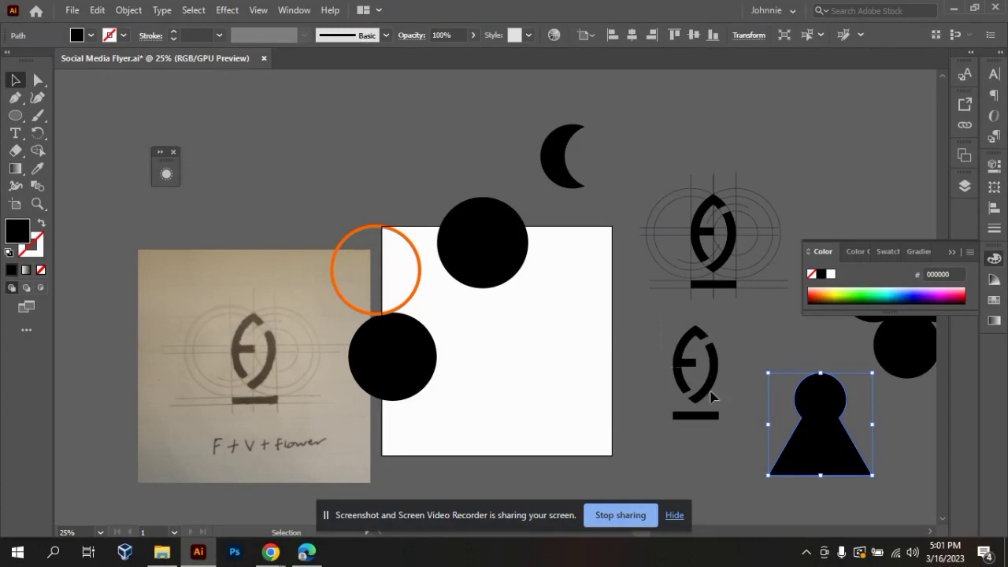
left_click(722, 424)
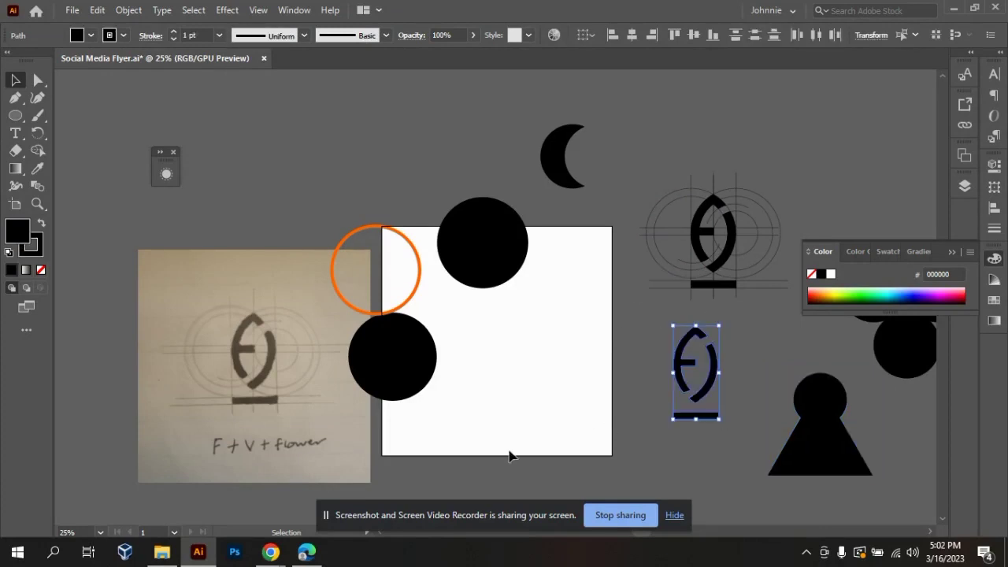
Clear the orange ring and both black circles off the artboard into the empty space above the sketch and artboard.
left_click(450, 426)
mouse_move(346, 189)
left_mouse_down()
mouse_move(393, 268)
mouse_move(397, 315)
mouse_move(331, 221)
mouse_move(364, 158)
mouse_move(296, 163)
left_mouse_up()
left_click(481, 361)
left_click_drag(501, 254, 508, 187)
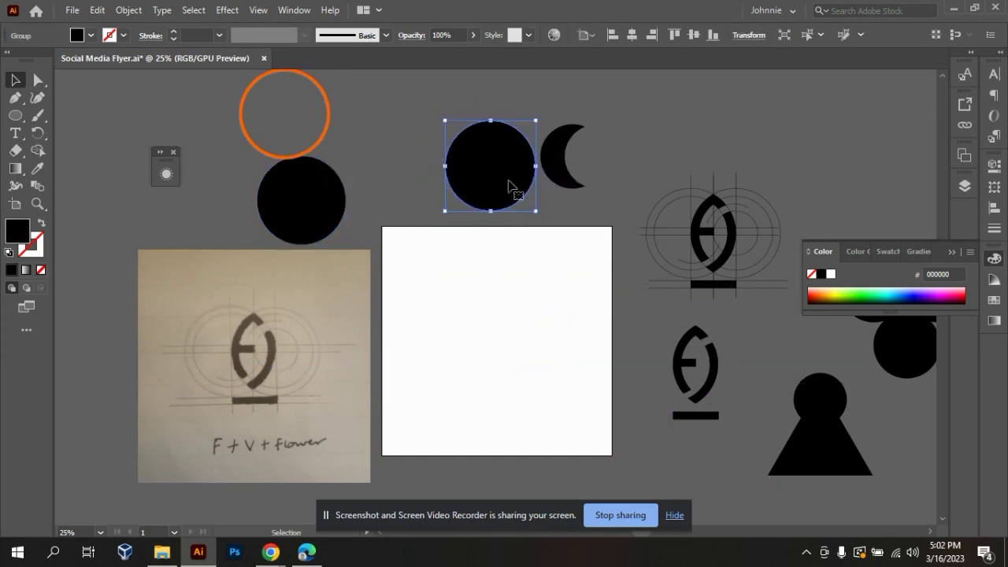
Move the white circle off the artboard to the empty space above the logo's construction lines.
left_click_drag(423, 322, 657, 401)
mouse_move(531, 337)
left_mouse_down()
mouse_move(666, 153)
mouse_move(648, 119)
mouse_move(639, 131)
left_mouse_up()
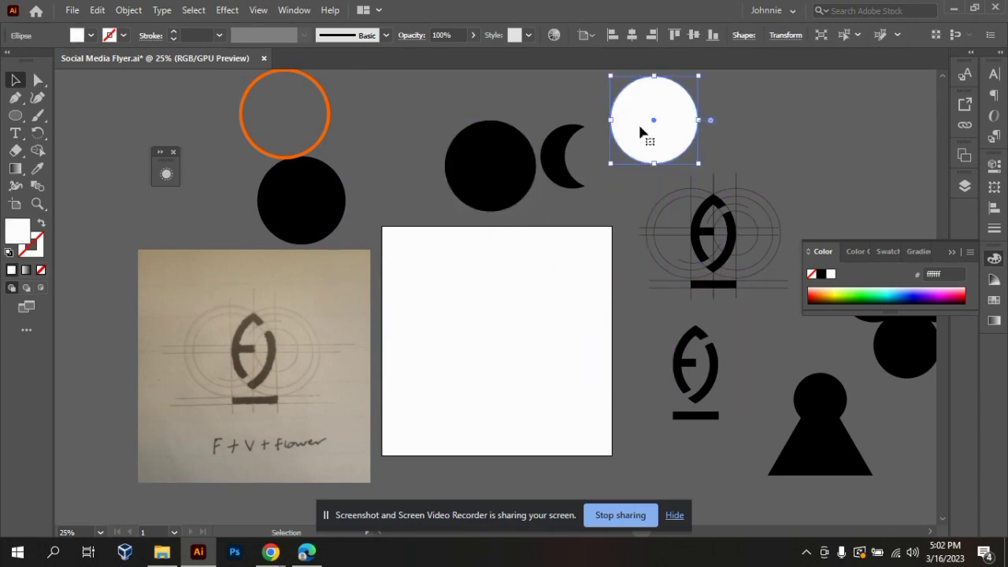
left_click(553, 341)
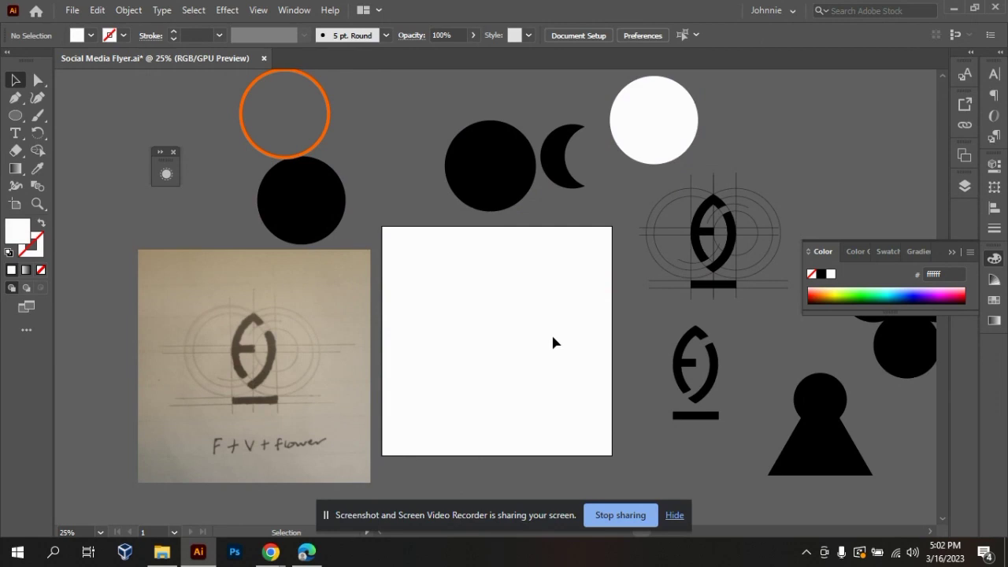
Move the crescent onto the left half of the empty artboard.
left_click_drag(551, 165, 412, 334)
left_click(524, 413)
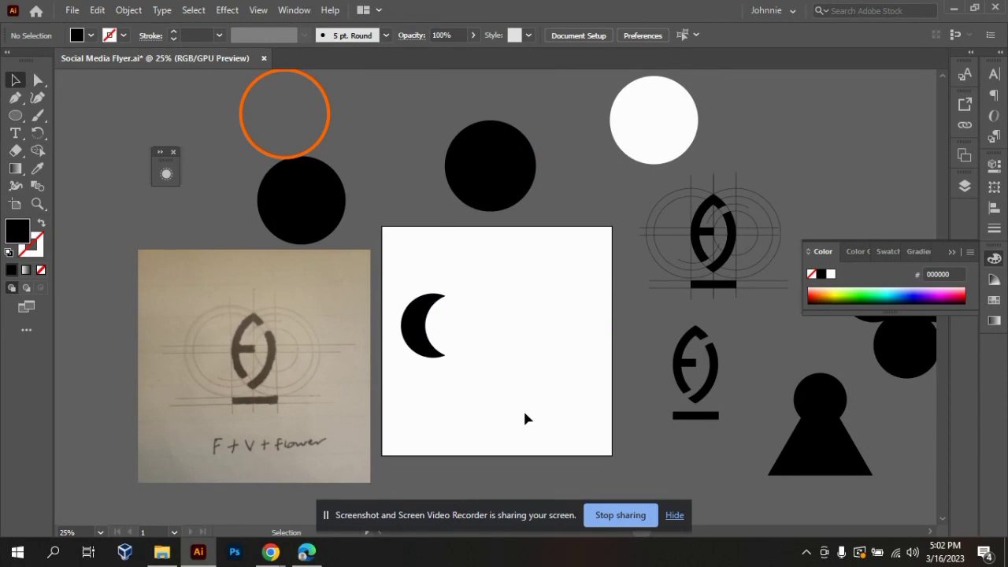
left_click(429, 345)
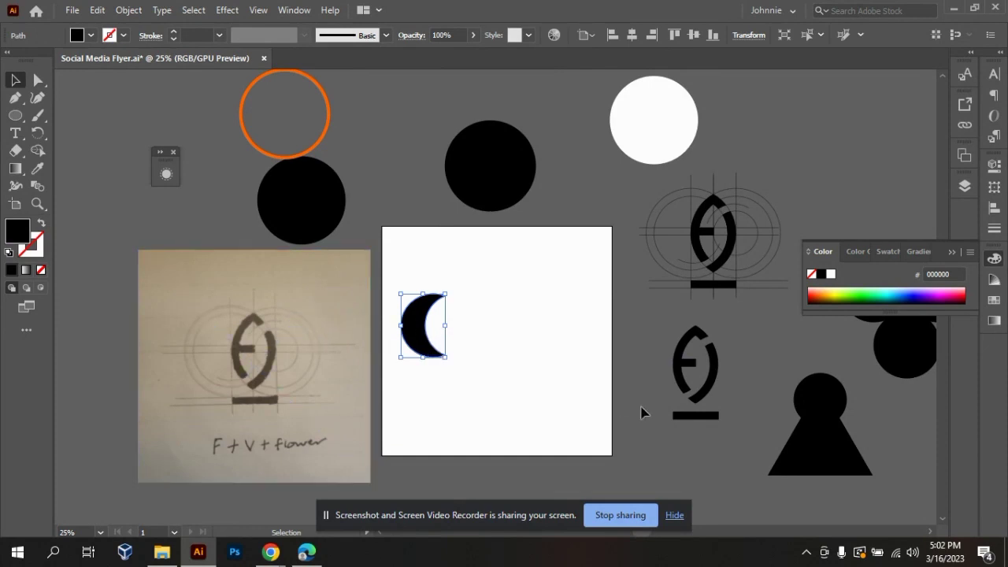
left_click(504, 365)
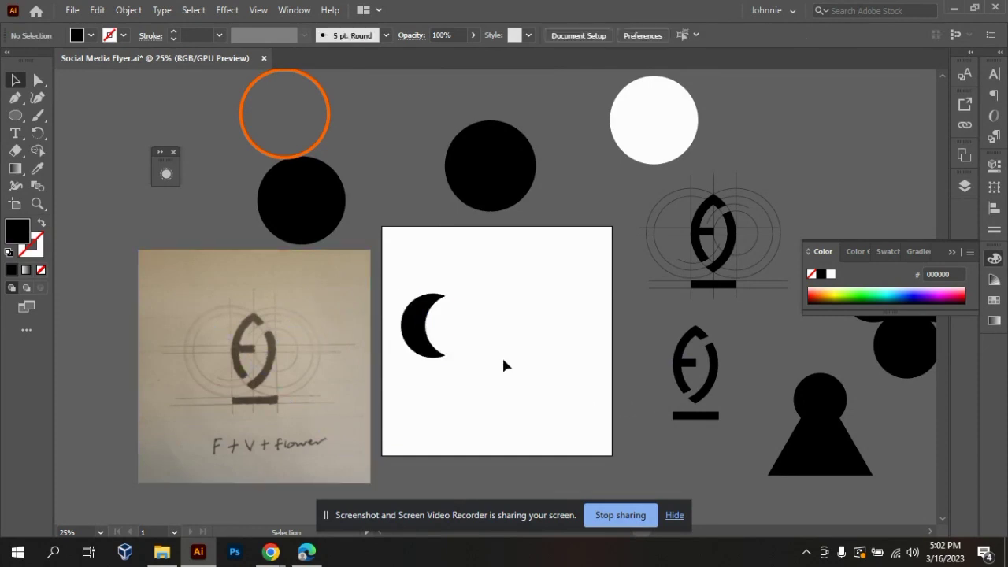
Reflect the crescent across the vertical axis as a copy.
right_click(415, 324)
left_click(433, 352)
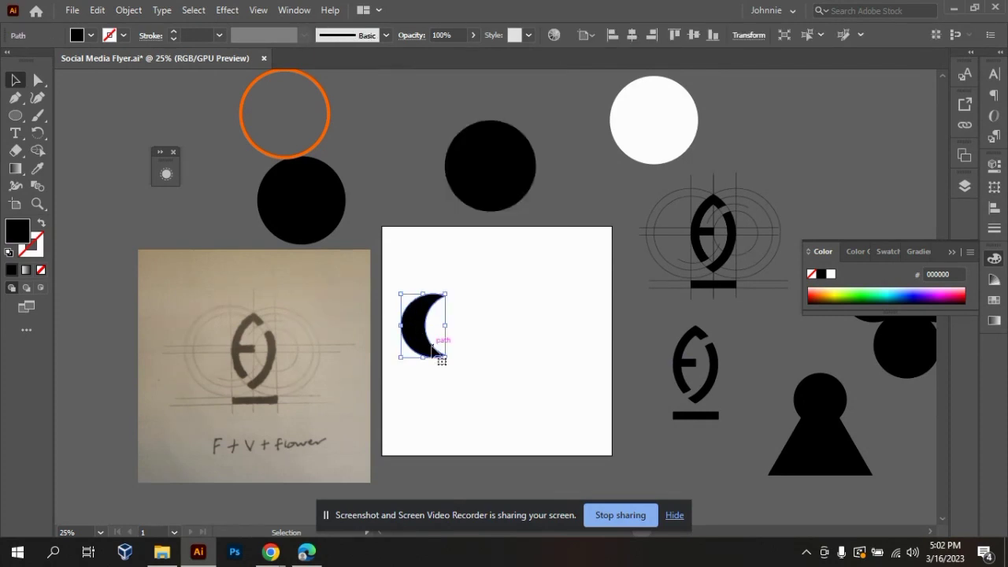
right_click(433, 351)
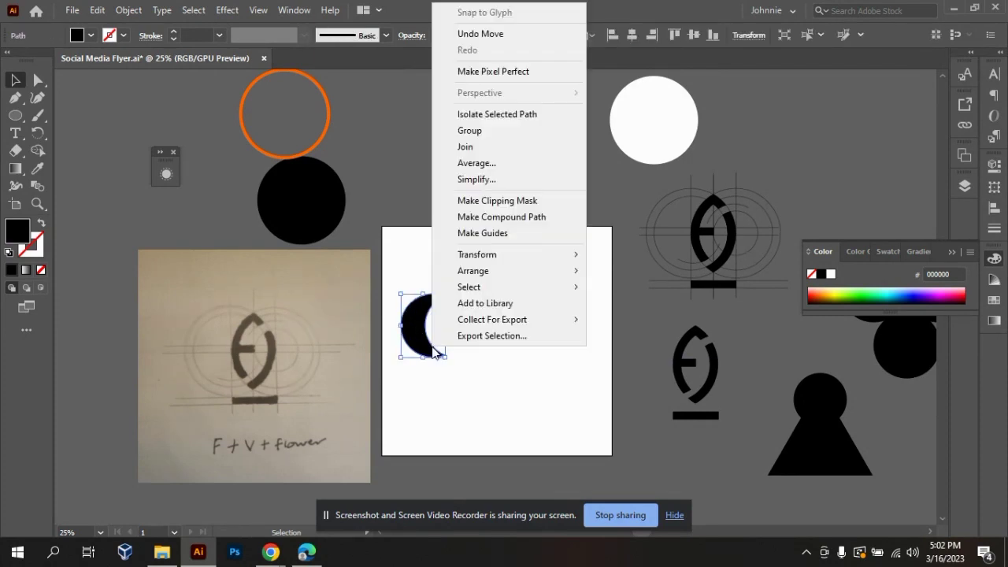
mouse_move(551, 258)
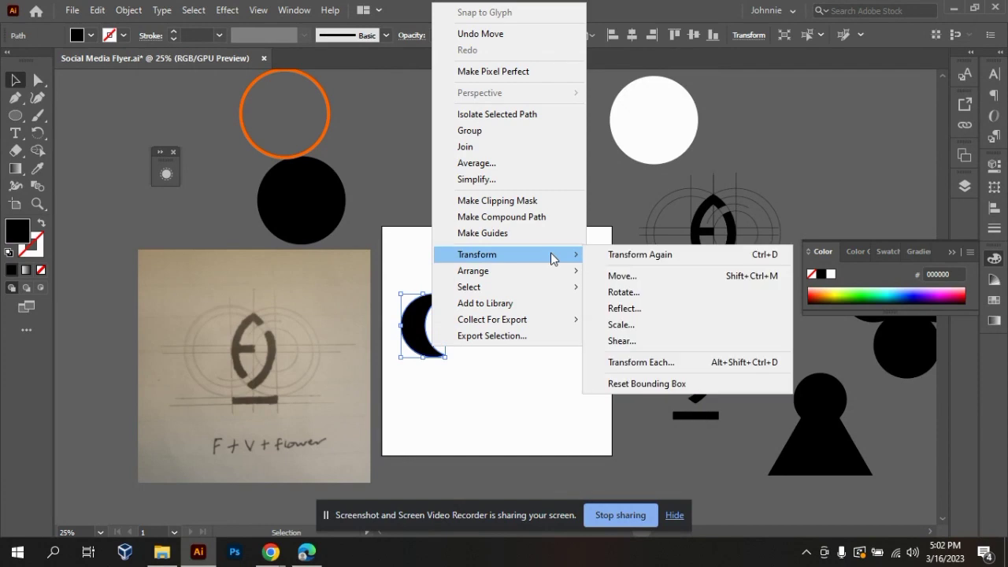
left_click(645, 316)
left_click_drag(518, 149, 744, 158)
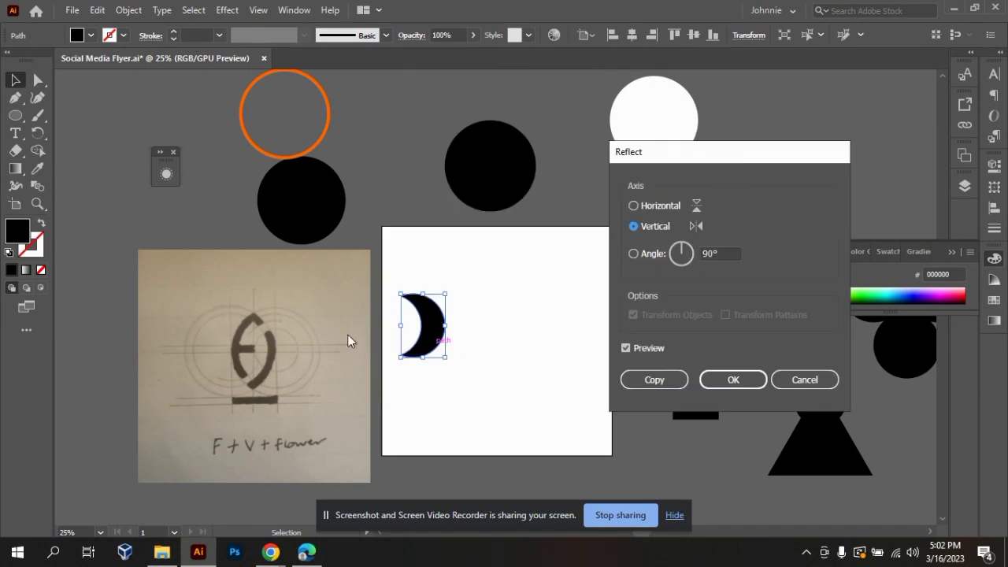
left_click(634, 207)
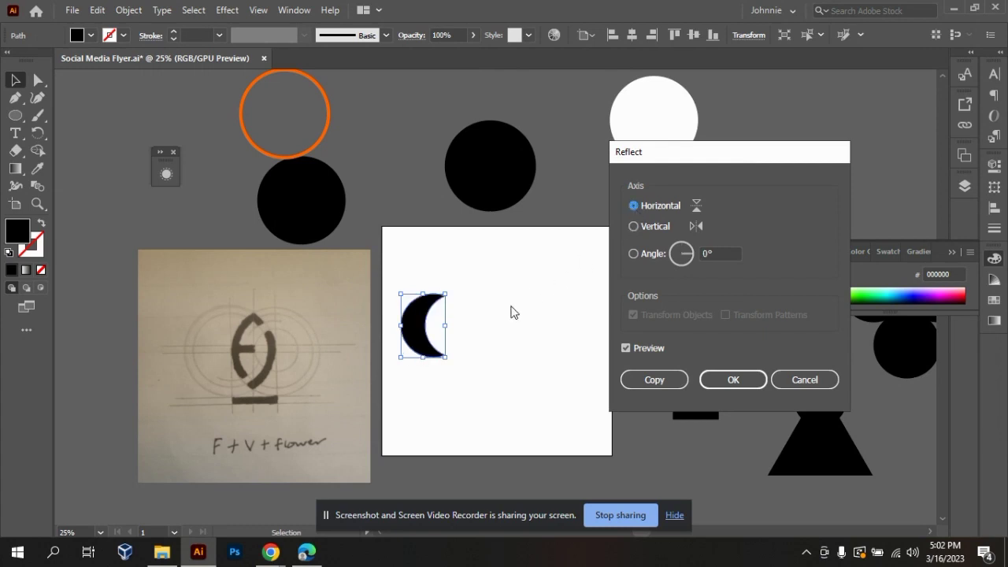
left_click(635, 227)
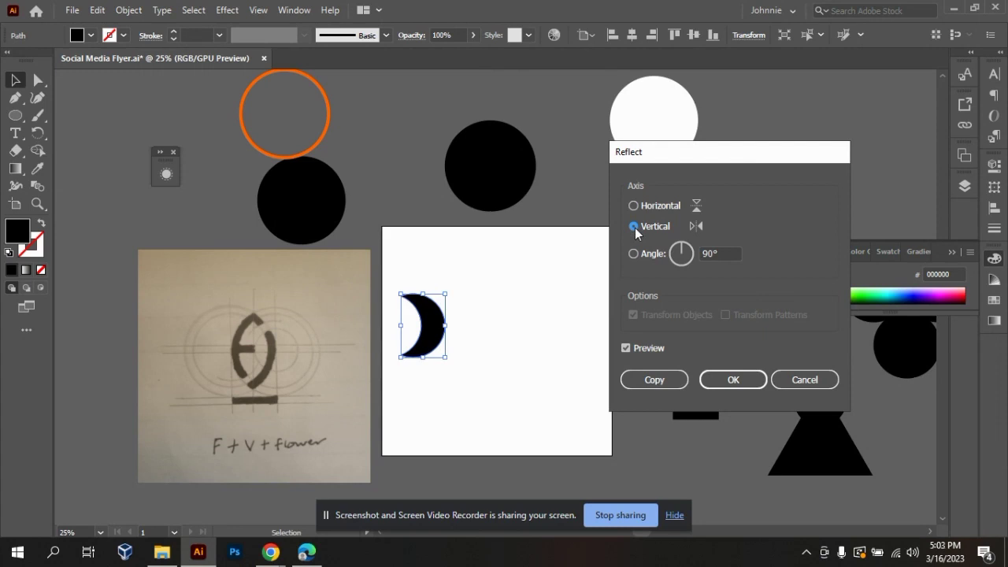
left_click(665, 386)
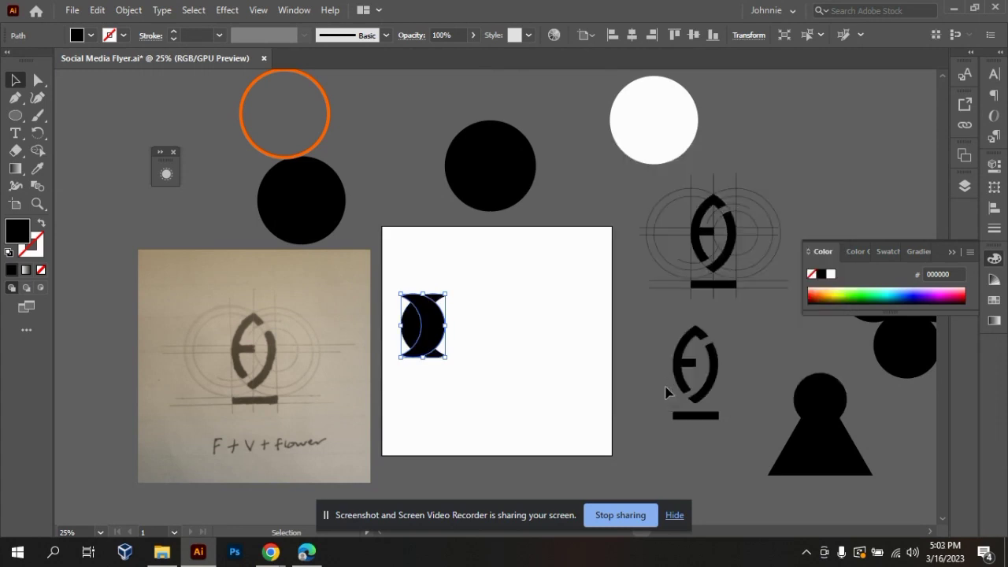
Move the mirrored crescent copy to the upper right of the original crescent on the artboard, leaving a gap between them.
left_click(528, 327)
left_click_drag(441, 325, 542, 342)
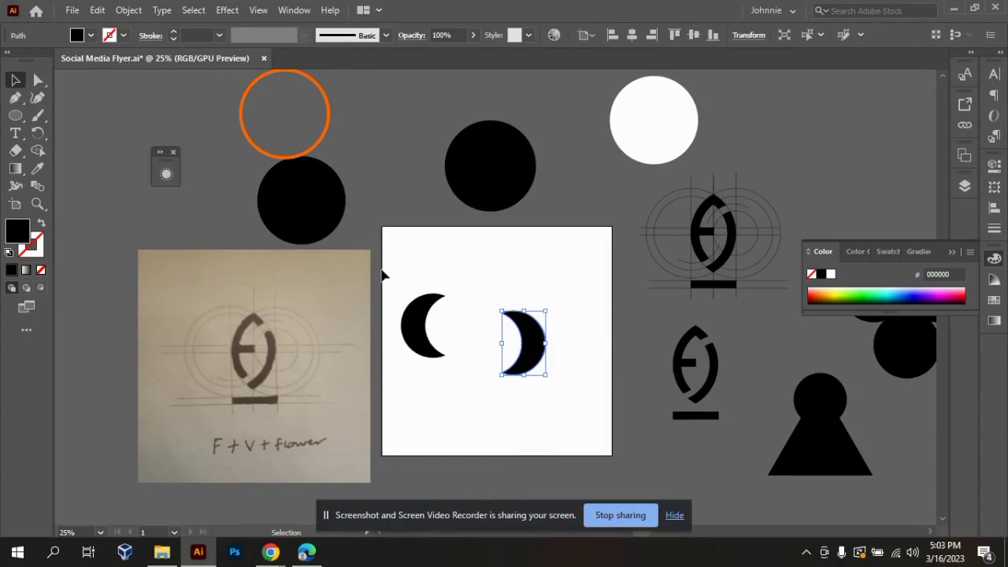
left_click_drag(473, 381, 473, 380)
left_click(476, 399)
left_click_drag(482, 280, 571, 386)
left_click_drag(534, 358, 523, 315)
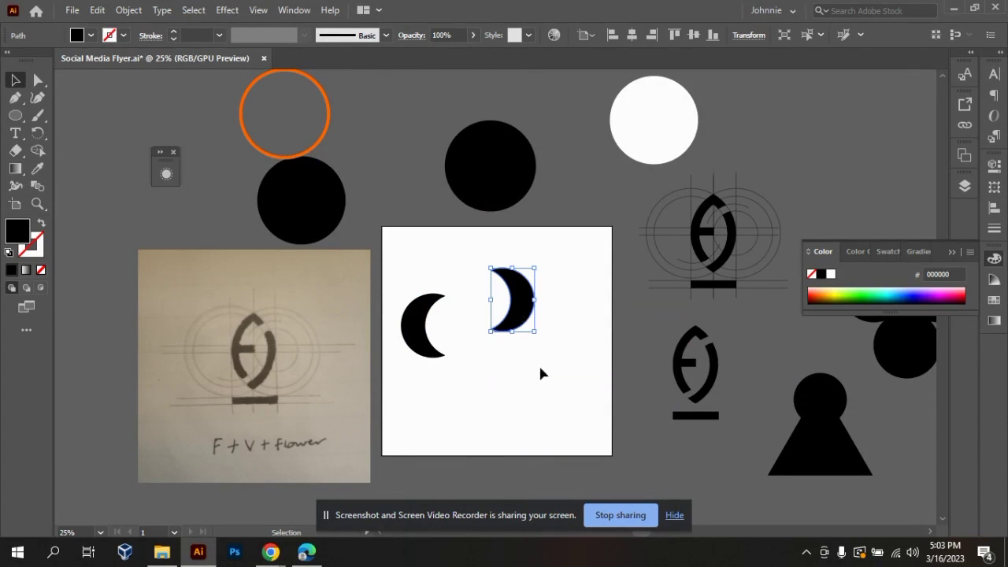
Rotate the mirrored crescent by 45° with the Rotate command.
left_click(539, 363)
right_click(523, 317)
left_click(545, 396)
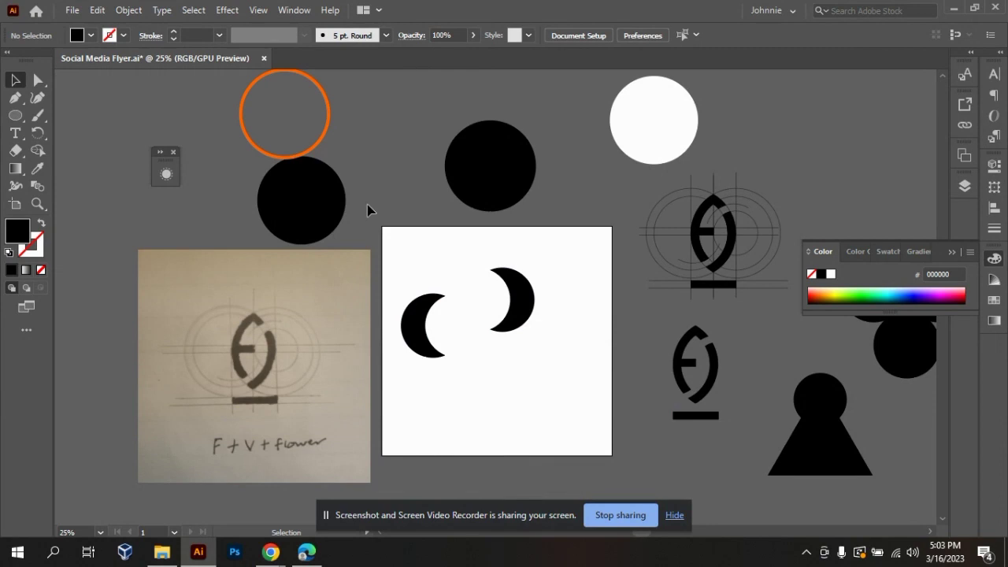
right_click(522, 308)
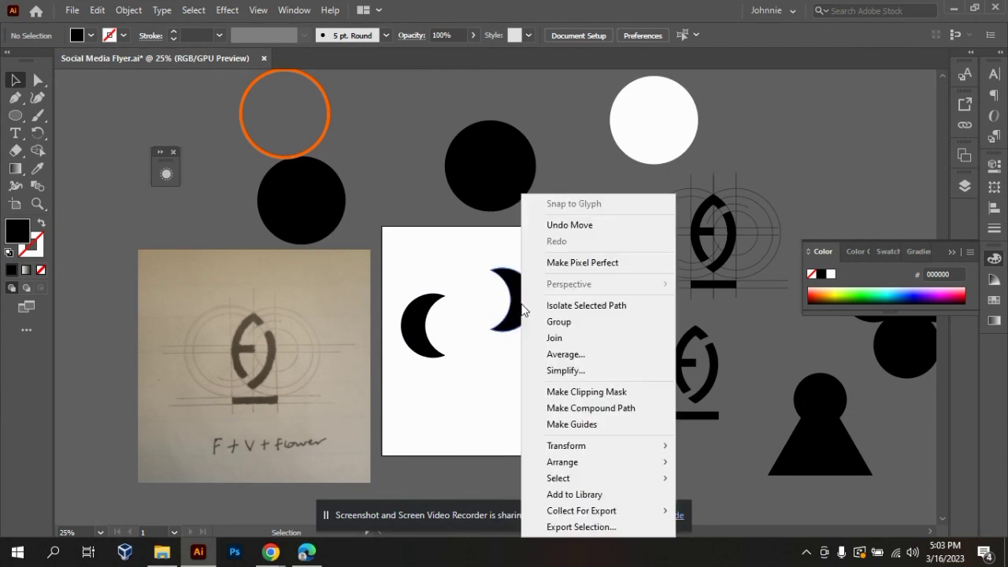
mouse_move(648, 449)
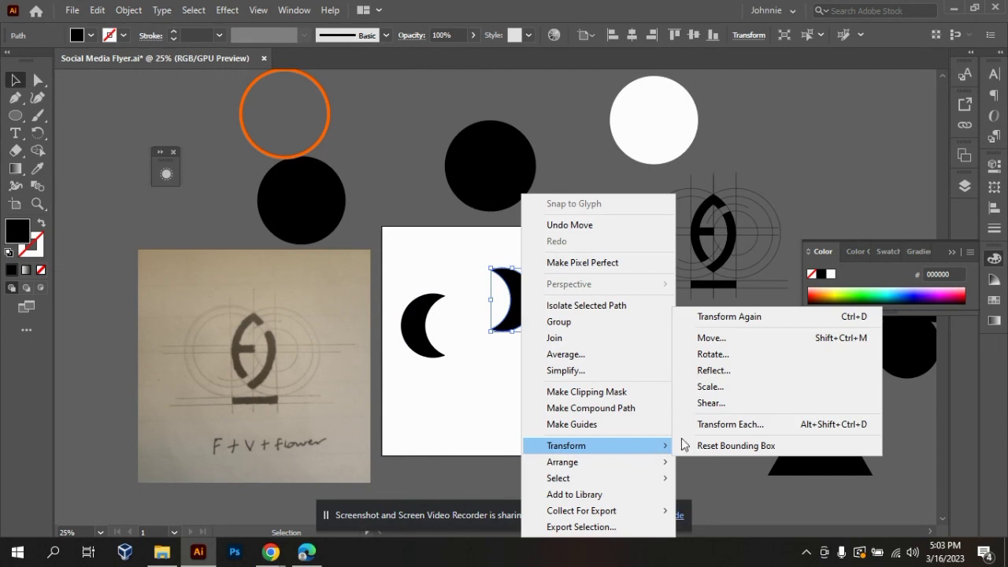
left_click(743, 355)
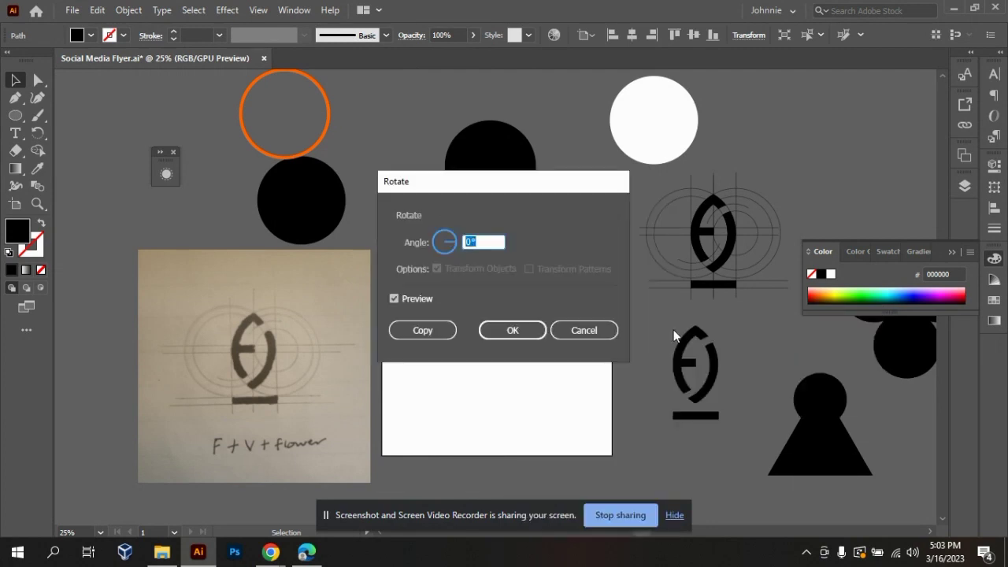
left_click_drag(531, 189, 719, 205)
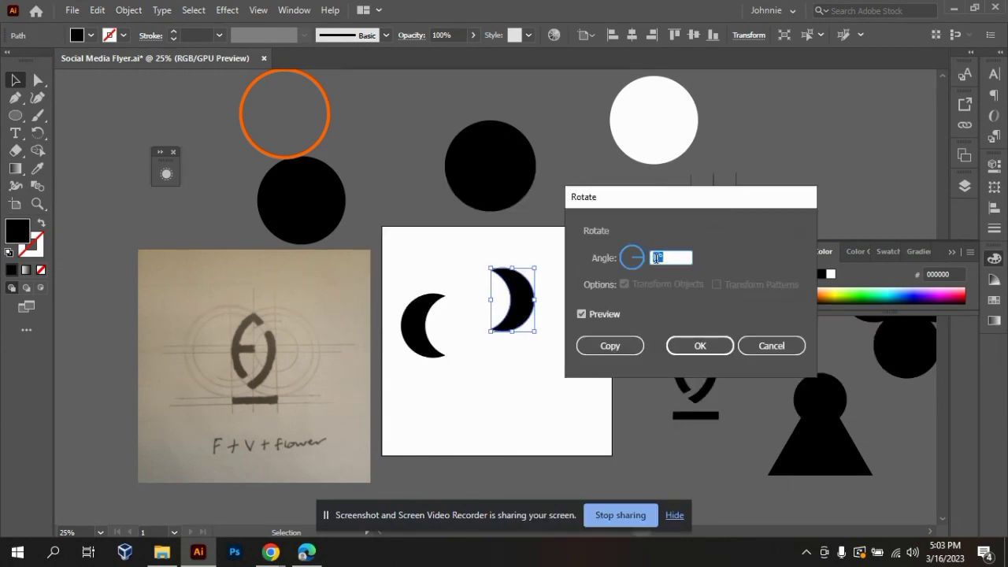
type("45")
key("Return")
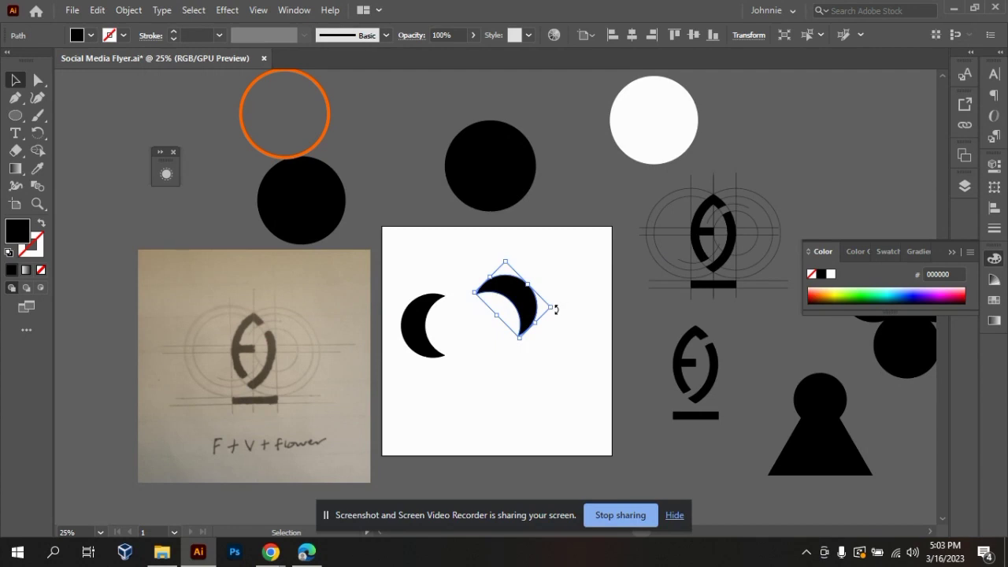
left_click(500, 443)
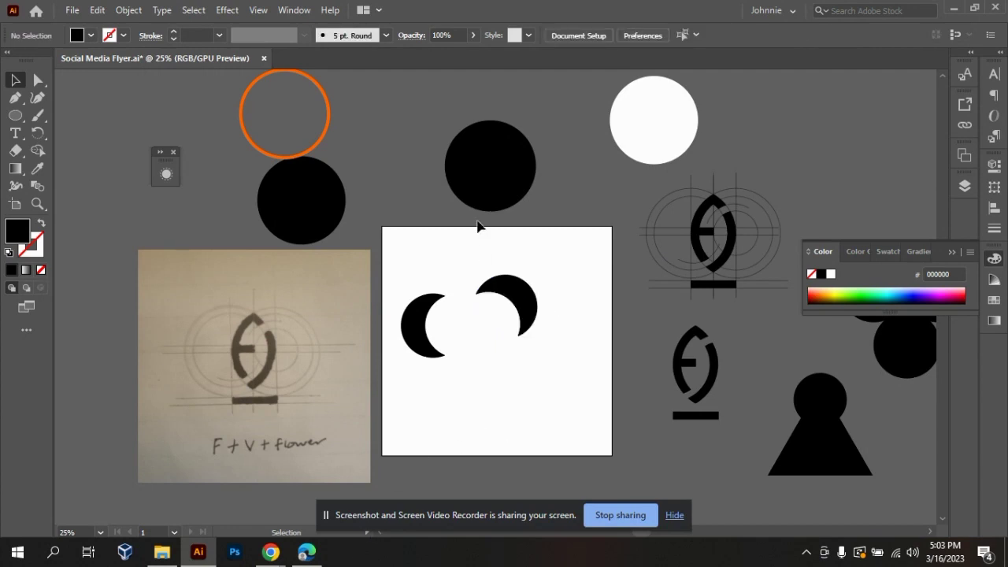
left_click(487, 195)
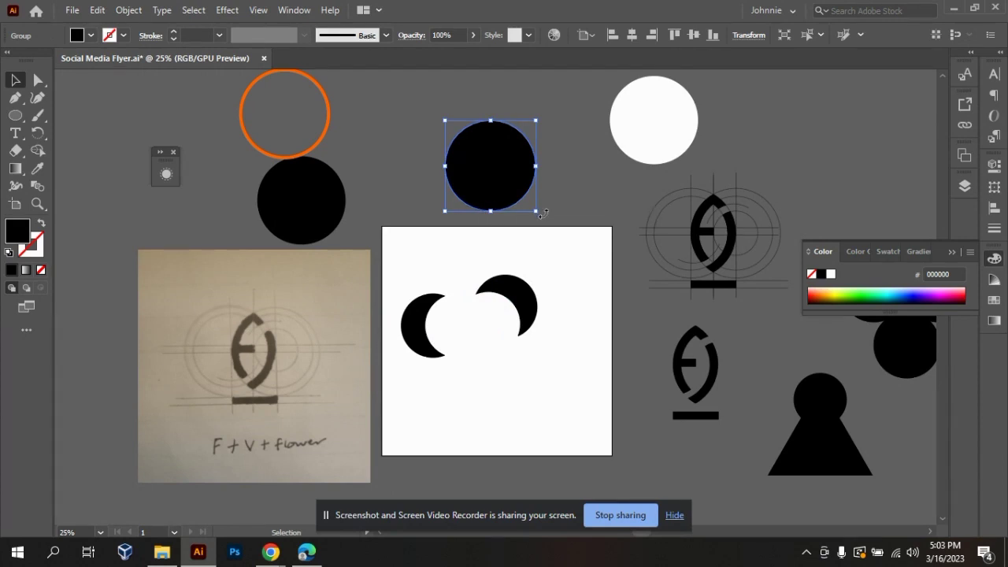
left_click_drag(542, 213, 468, 226)
key("ctrl+z")
left_click(574, 258)
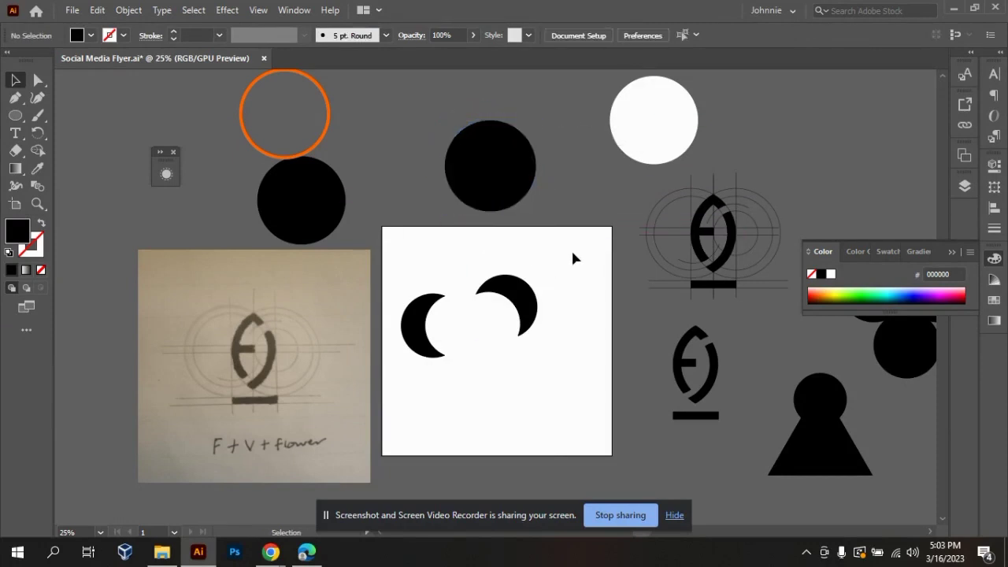
Rotate the black circle above the artboard freehand by 45° and turn it on until its bounding box is upright.
left_click(503, 181)
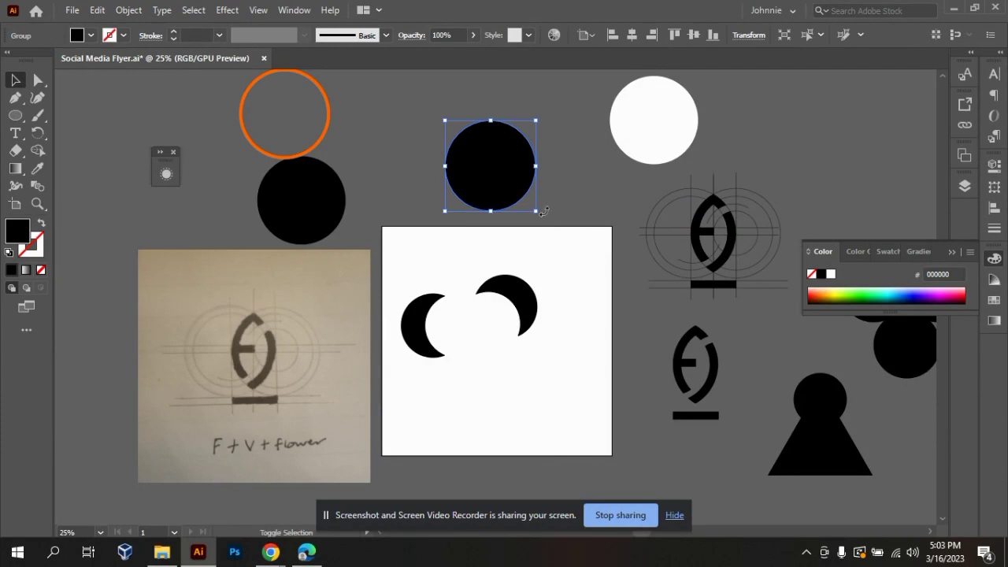
left_click_drag(544, 214, 571, 181)
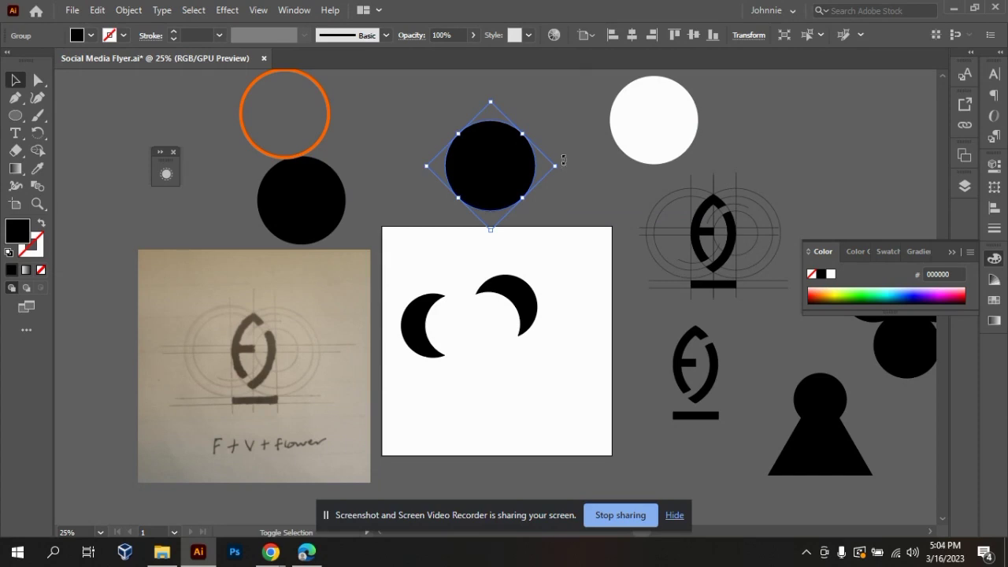
left_click_drag(498, 98, 406, 128)
left_click_drag(421, 162, 435, 203)
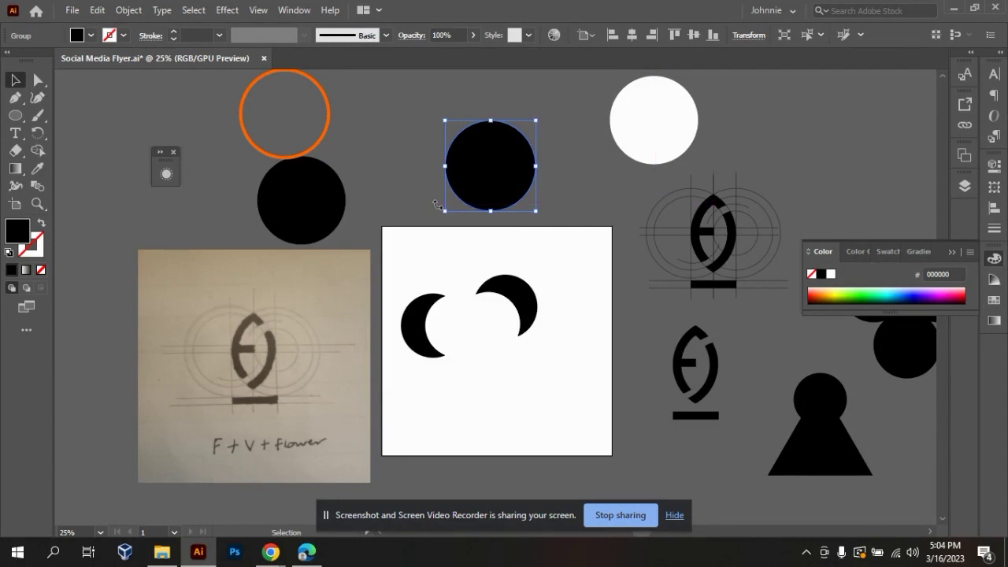
left_click(537, 348)
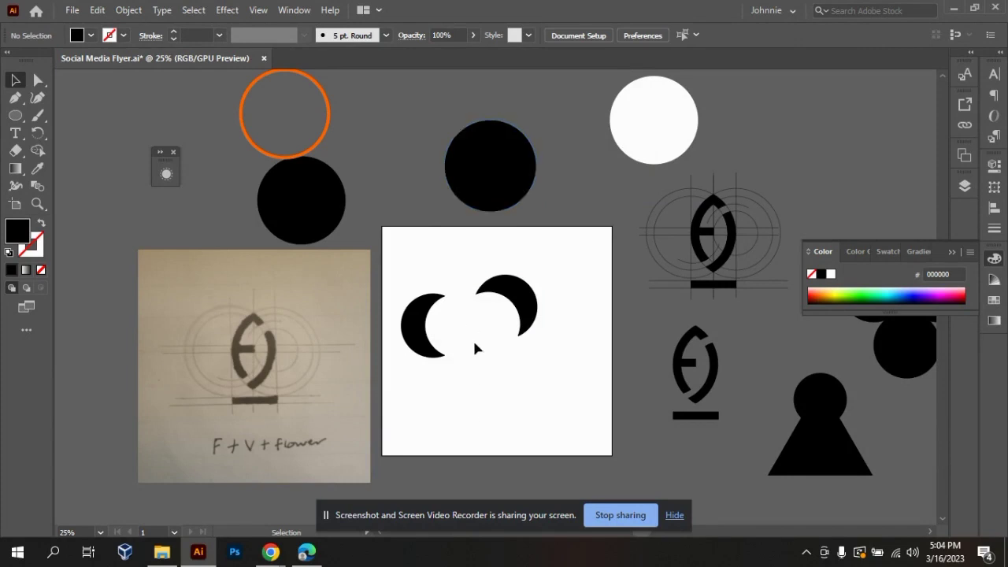
Scale the black circle above the artboard uniformly to 200% as a copy.
left_click(485, 190)
right_click(485, 190)
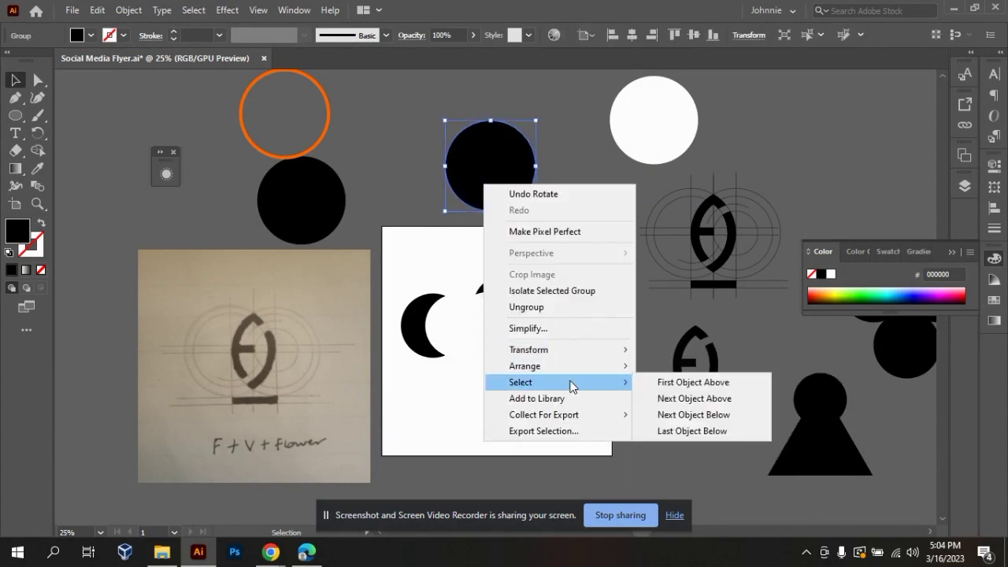
mouse_move(612, 354)
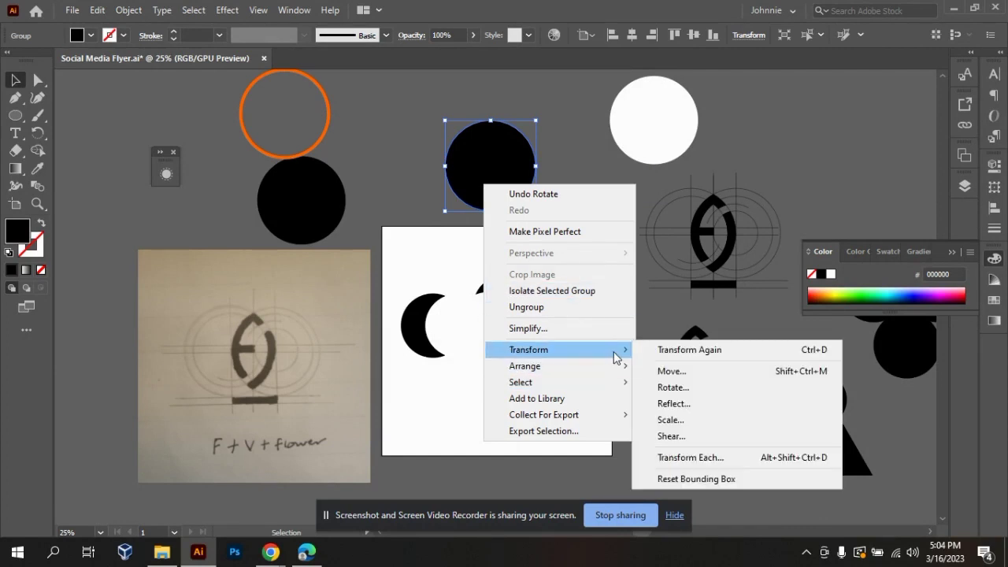
left_click(694, 417)
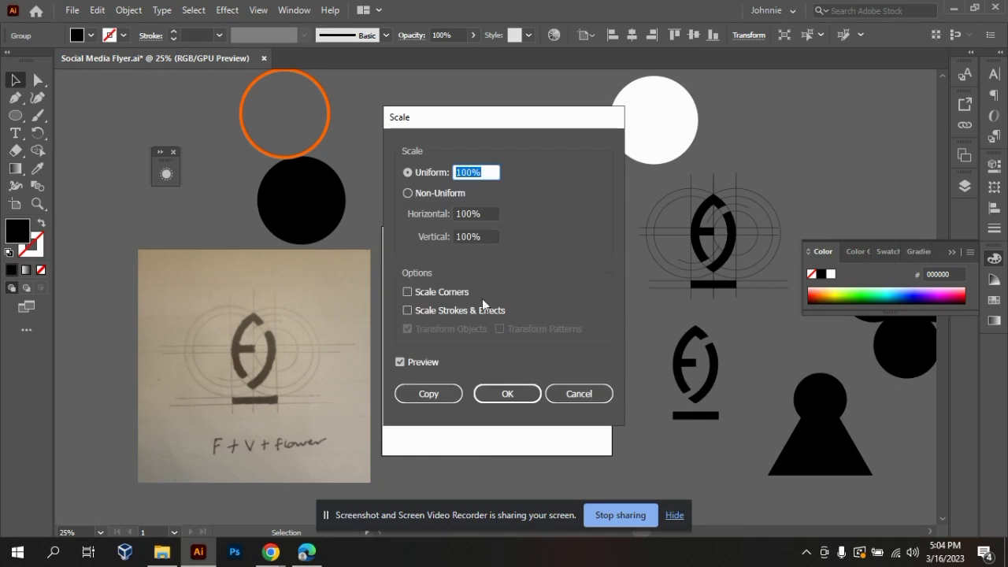
left_click_drag(539, 123, 732, 133)
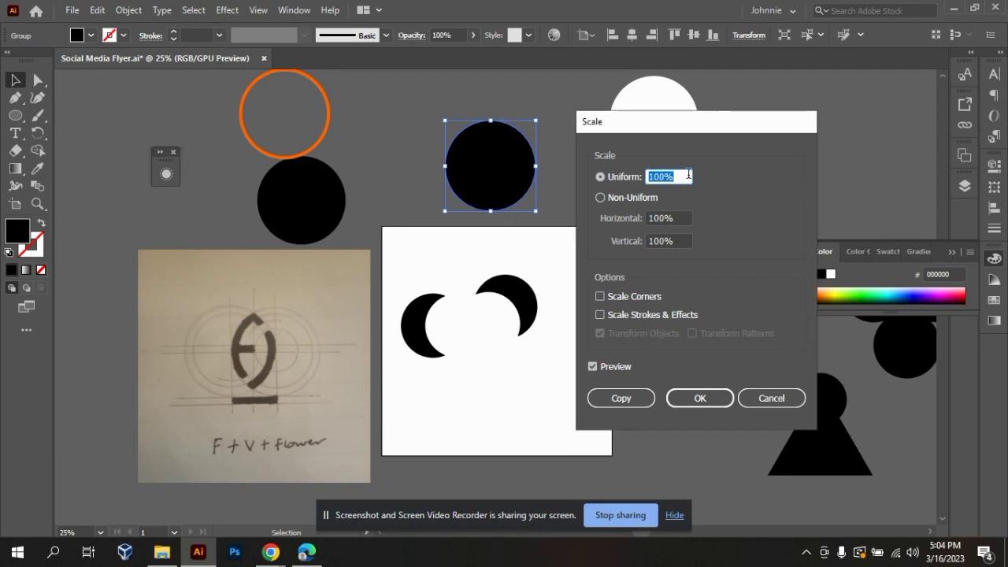
type("200")
left_click(620, 398)
Move the enlarged circle copy up into the empty space above the original black circle and beside the orange ring.
mouse_move(523, 212)
left_mouse_down()
mouse_move(471, 444)
mouse_move(549, 501)
left_mouse_up()
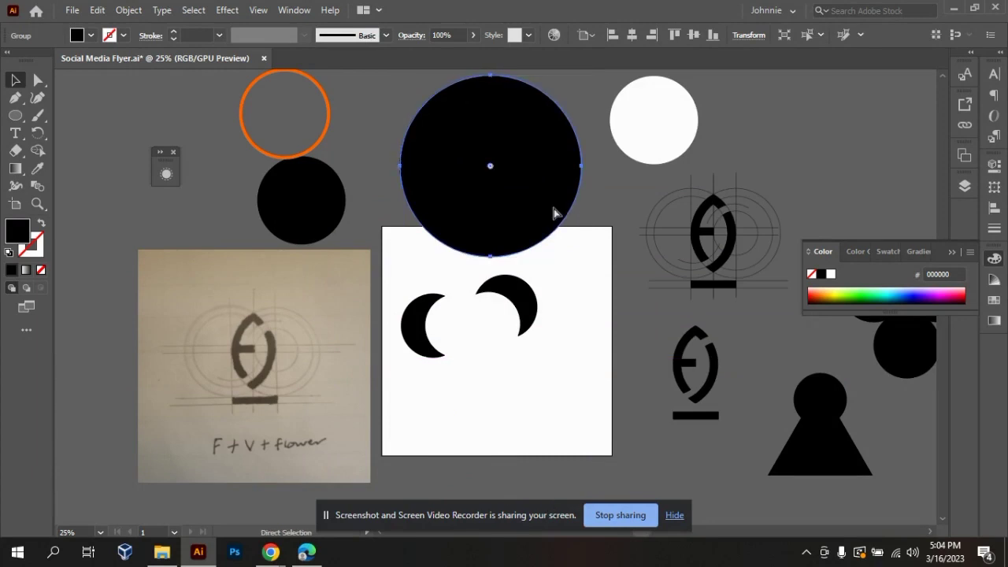
key("ctrl+minus")
key("ctrl+plus")
left_click_drag(509, 283, 436, 140)
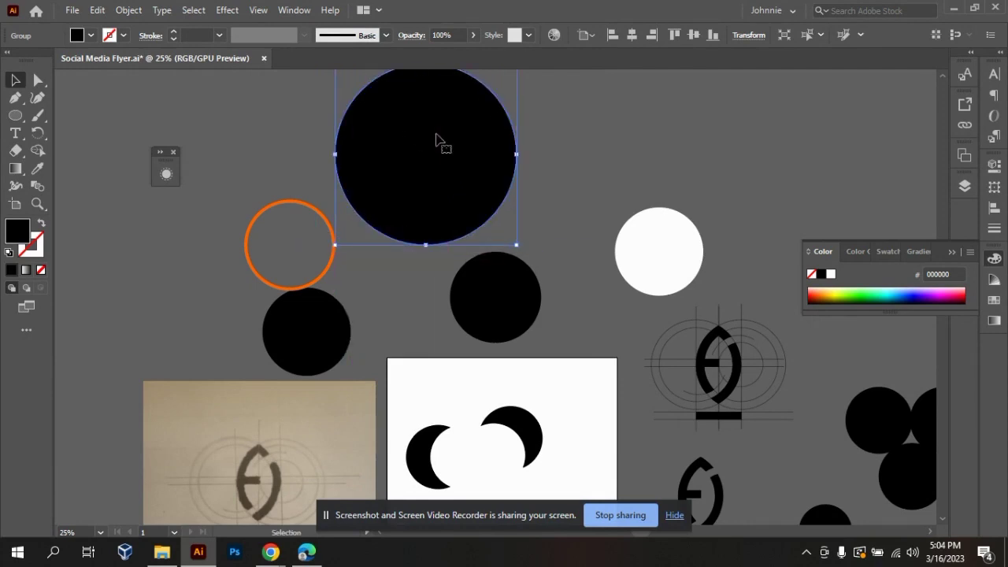
left_click(575, 251)
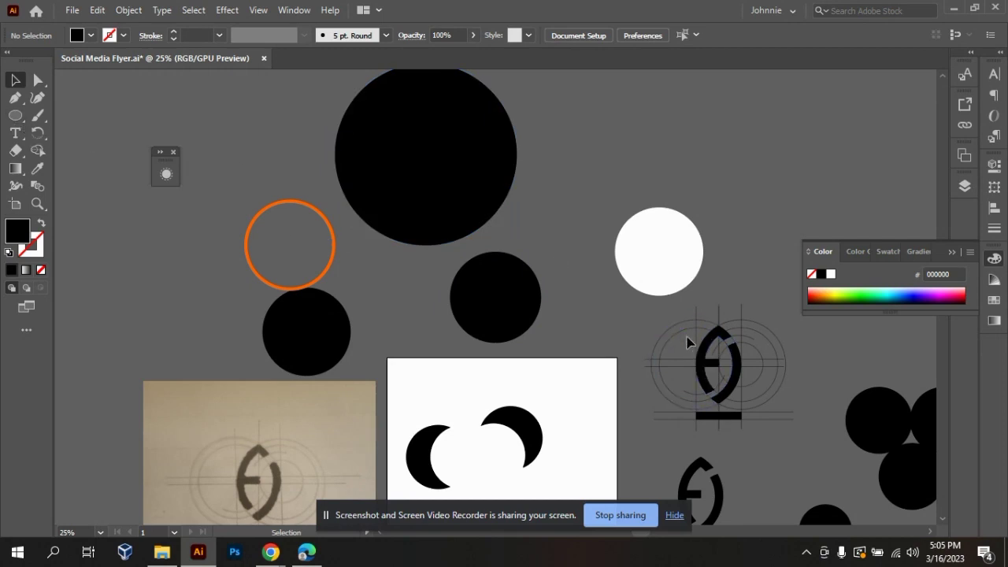
Scale the original black circle just above the artboard uniformly to 75%.
right_click(506, 318)
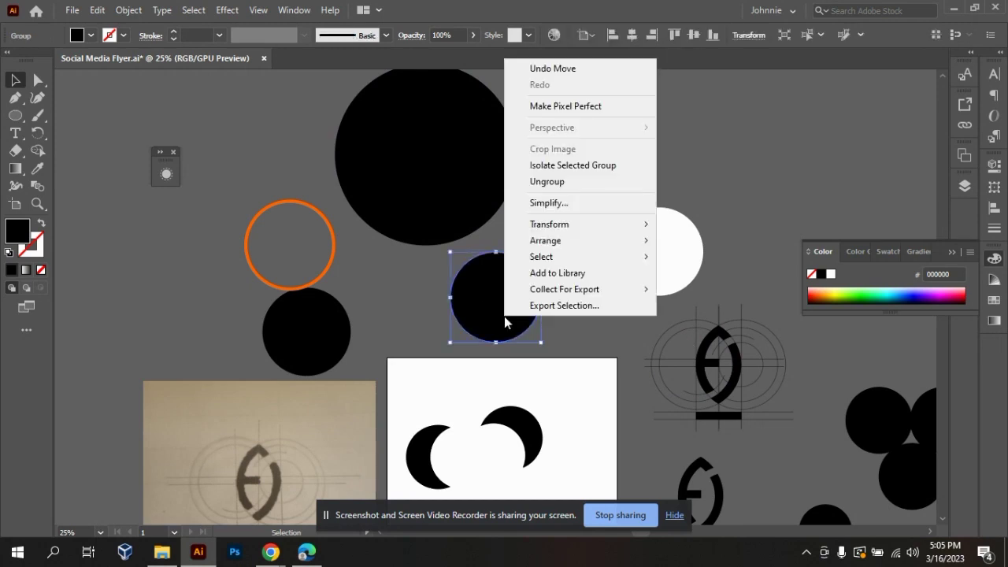
left_click(594, 338)
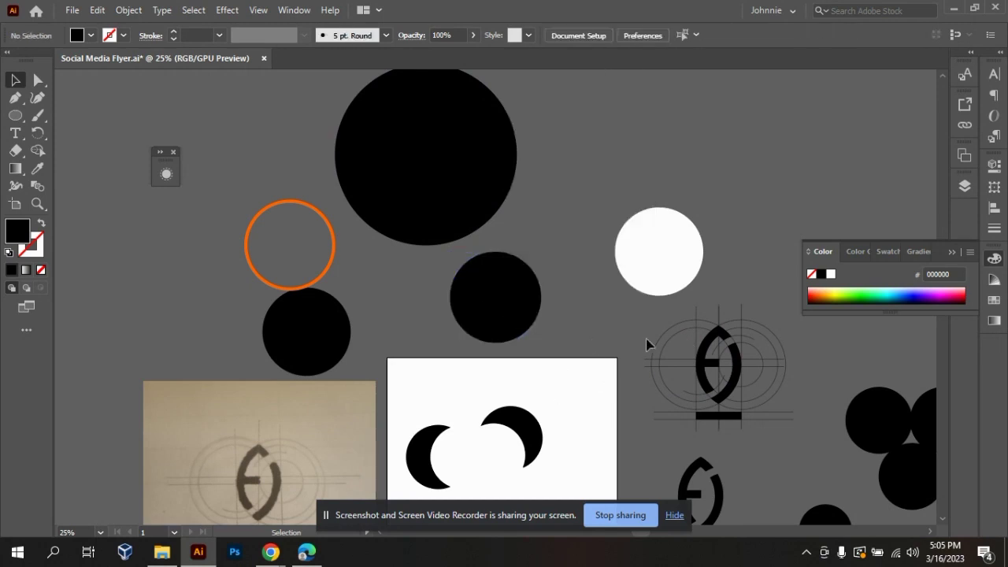
right_click(524, 330)
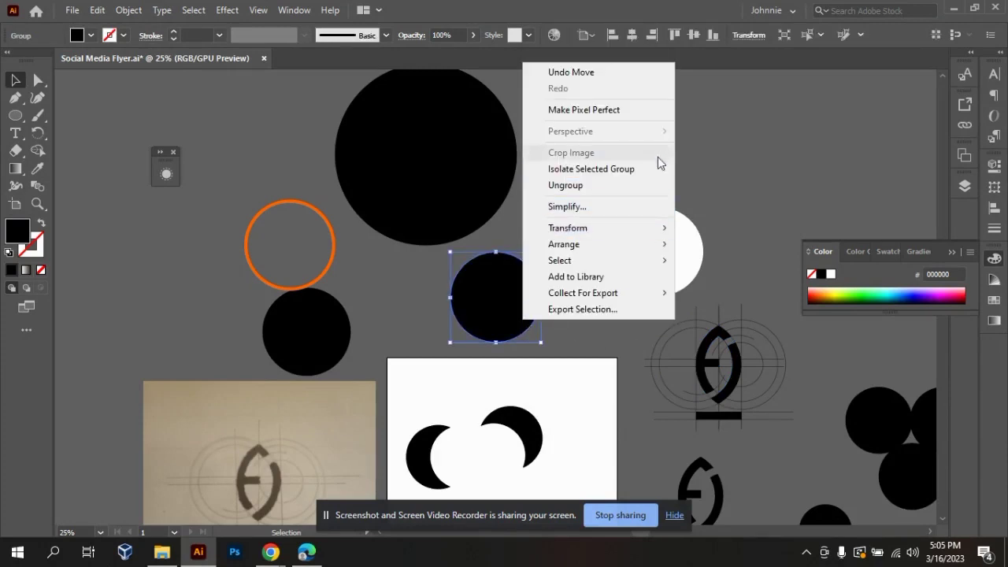
mouse_move(662, 233)
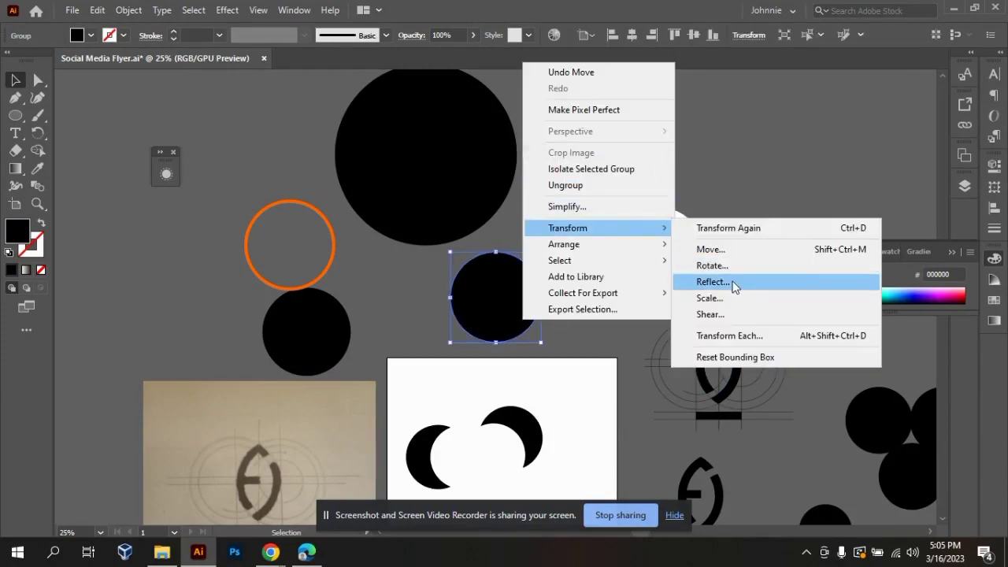
left_click(729, 304)
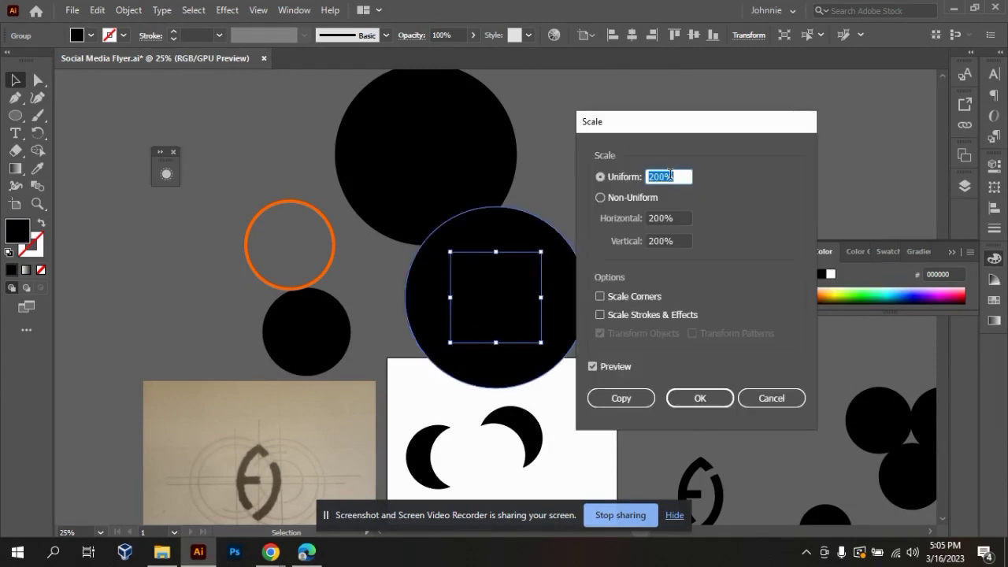
type("75")
left_click(714, 405)
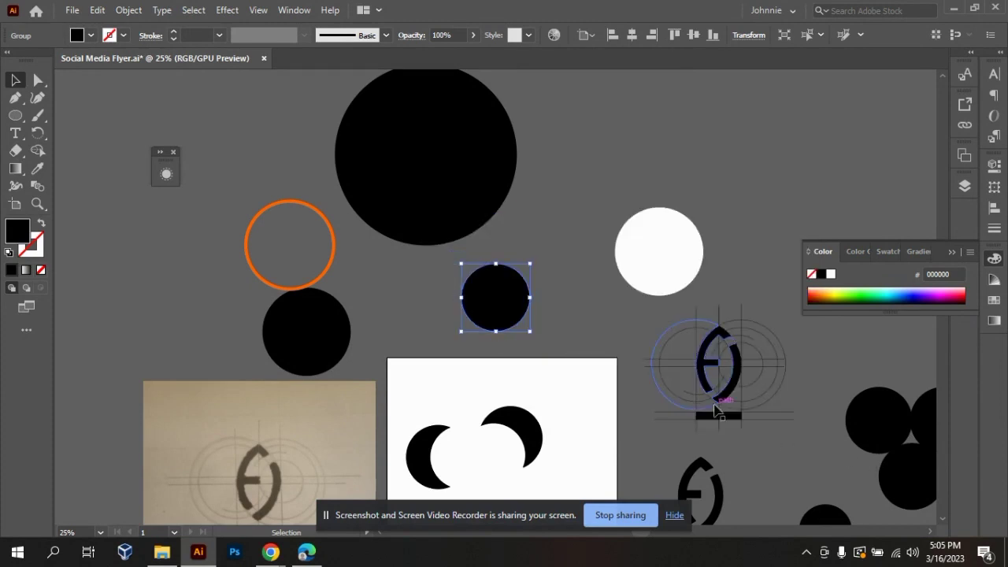
Swap the fill and stroke of the small black circle just above the artboard to turn it into an unfilled outline.
left_click_drag(510, 302, 586, 233)
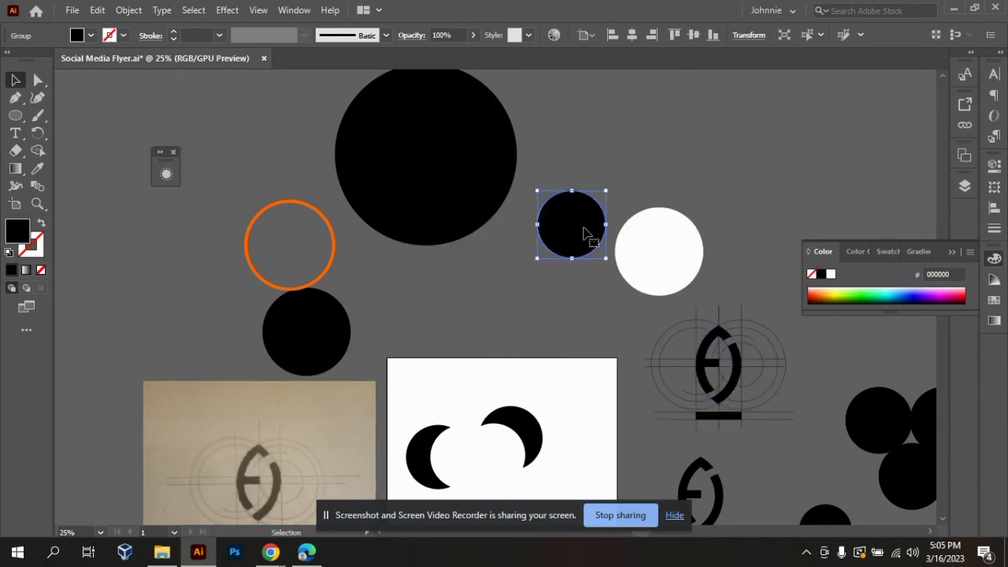
key("ctrl+z")
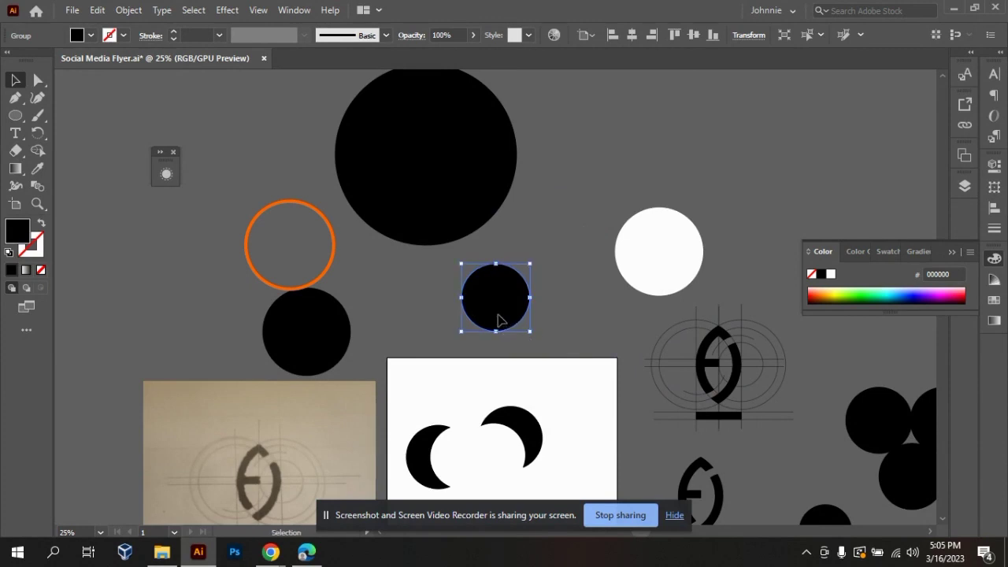
left_click(41, 224)
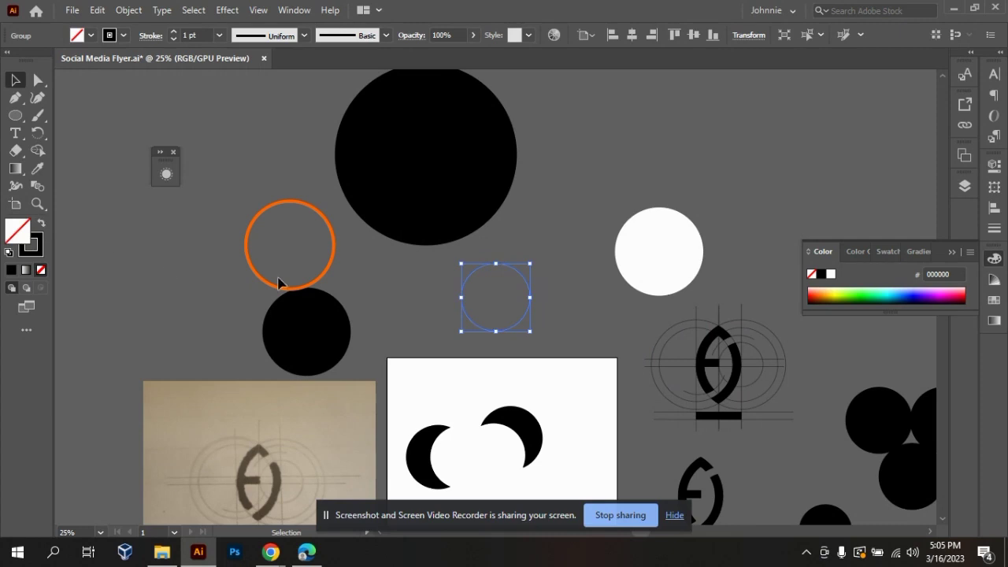
left_click(570, 245)
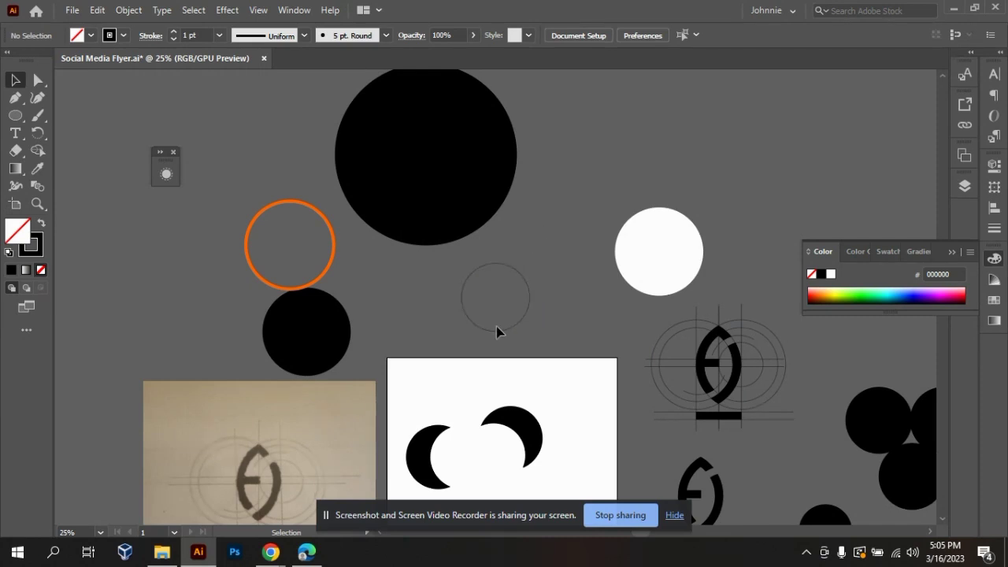
right_click(519, 270)
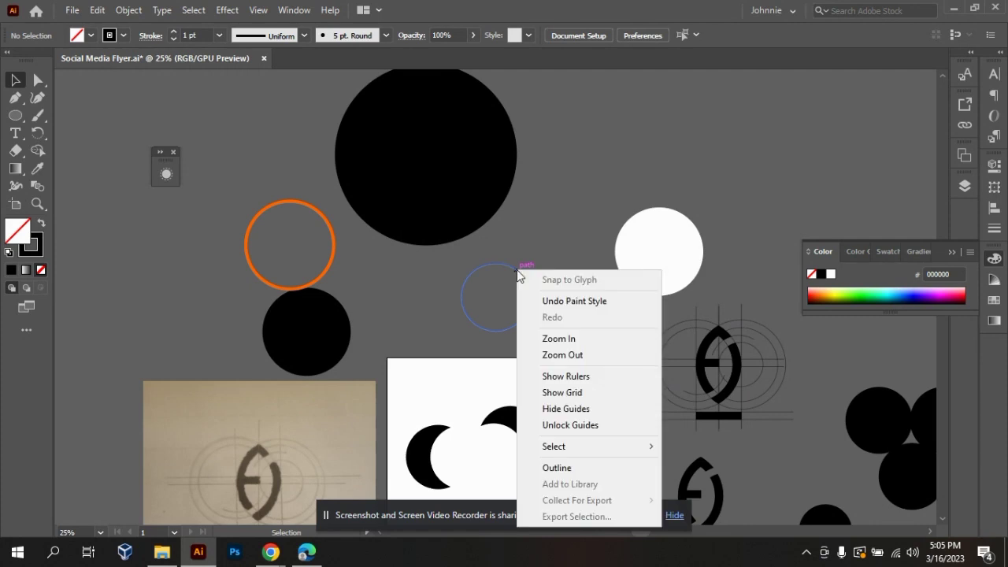
Try a 45° shear on the large black circle, preview it along the vertical axis, and cancel it.
left_click(466, 189)
right_click(465, 189)
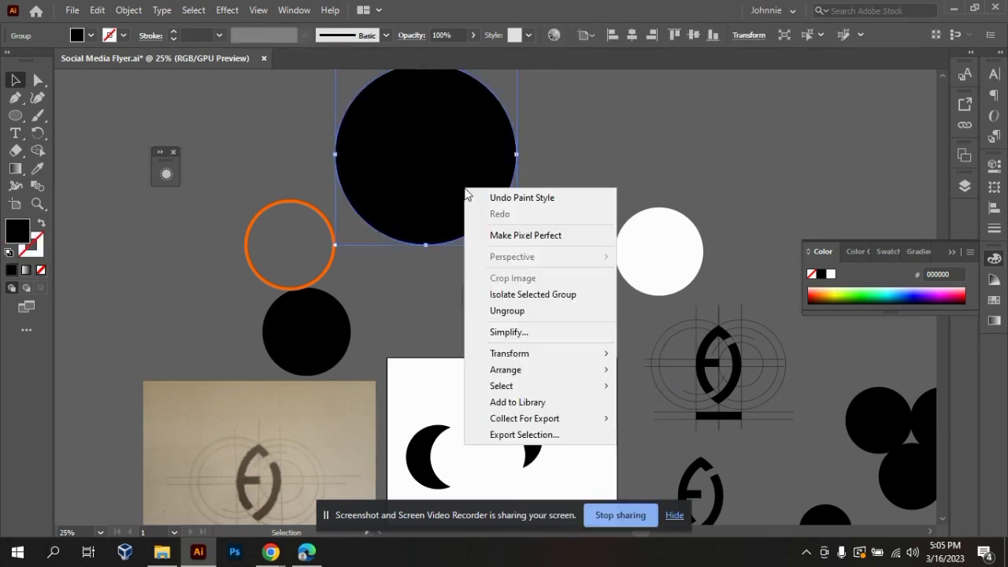
mouse_move(592, 356)
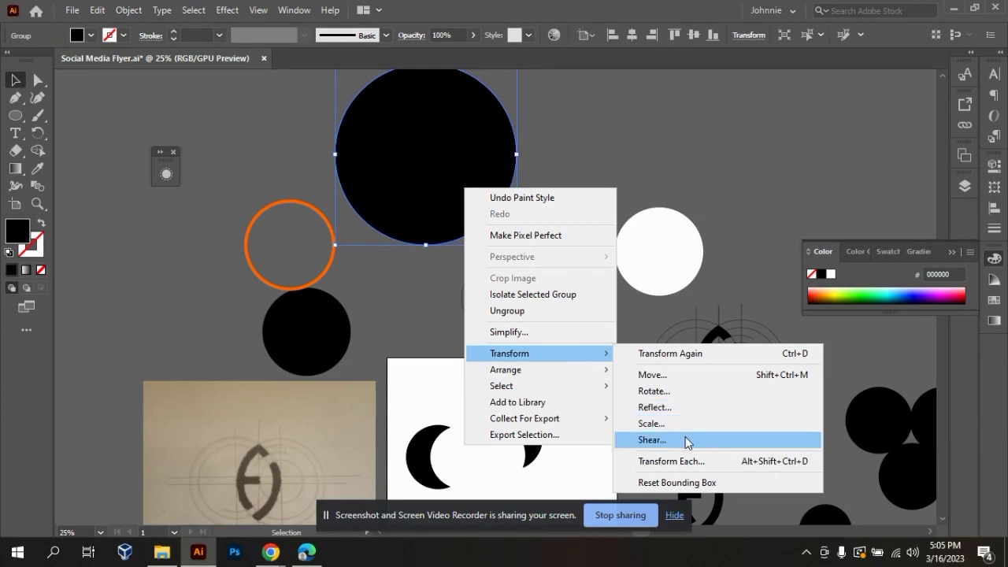
left_click(662, 441)
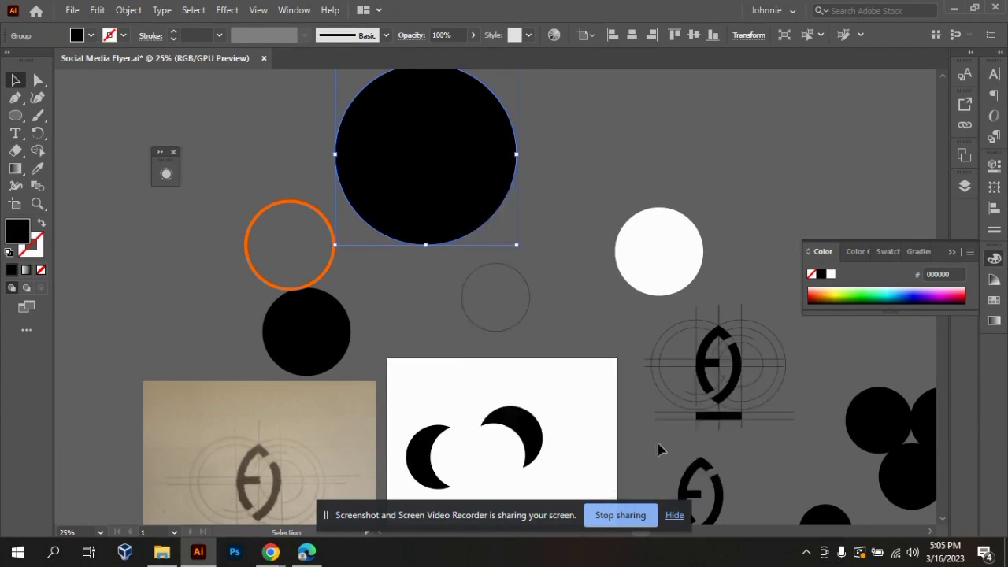
left_click_drag(538, 134, 727, 127)
type("45")
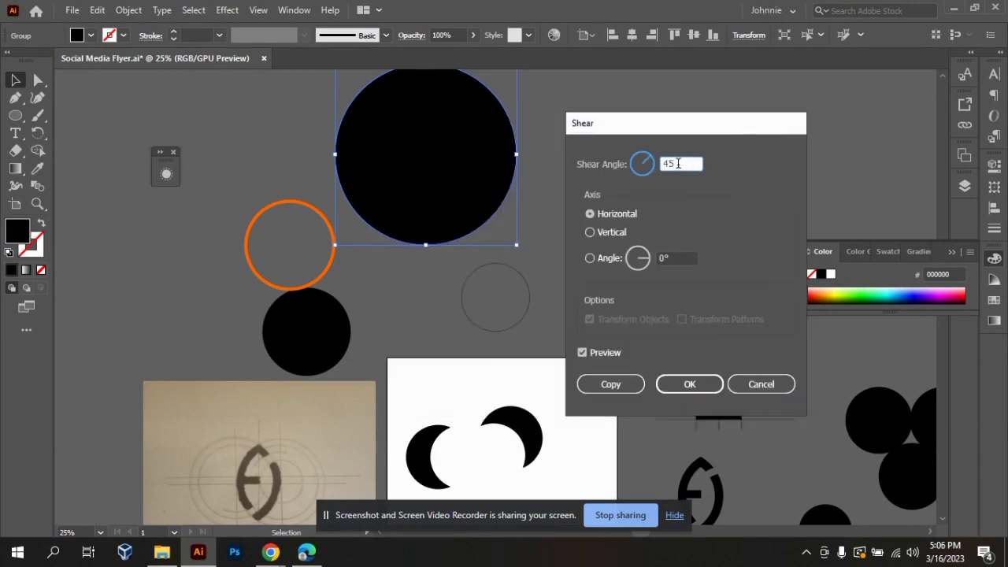
left_click(597, 233)
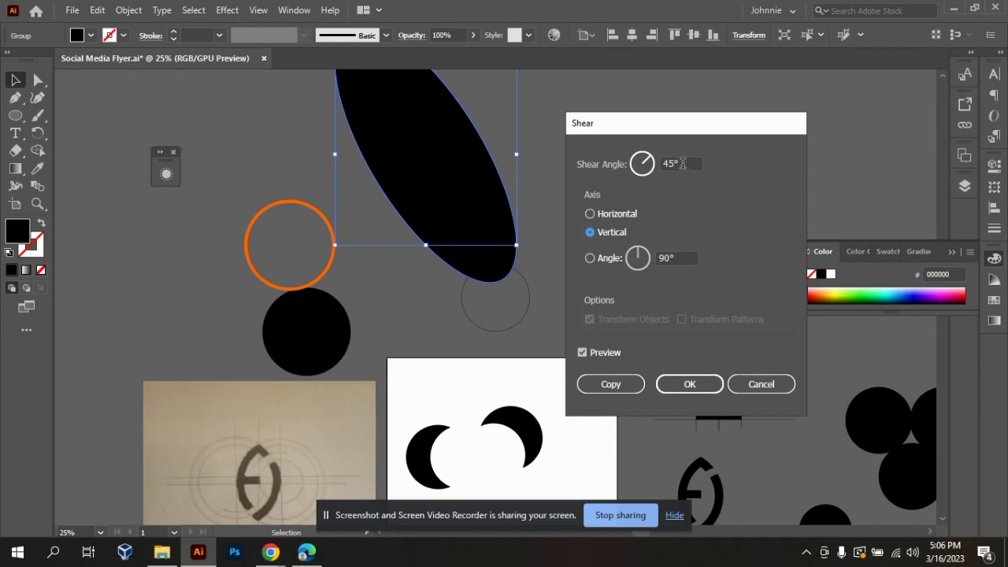
left_click_drag(683, 164, 645, 172)
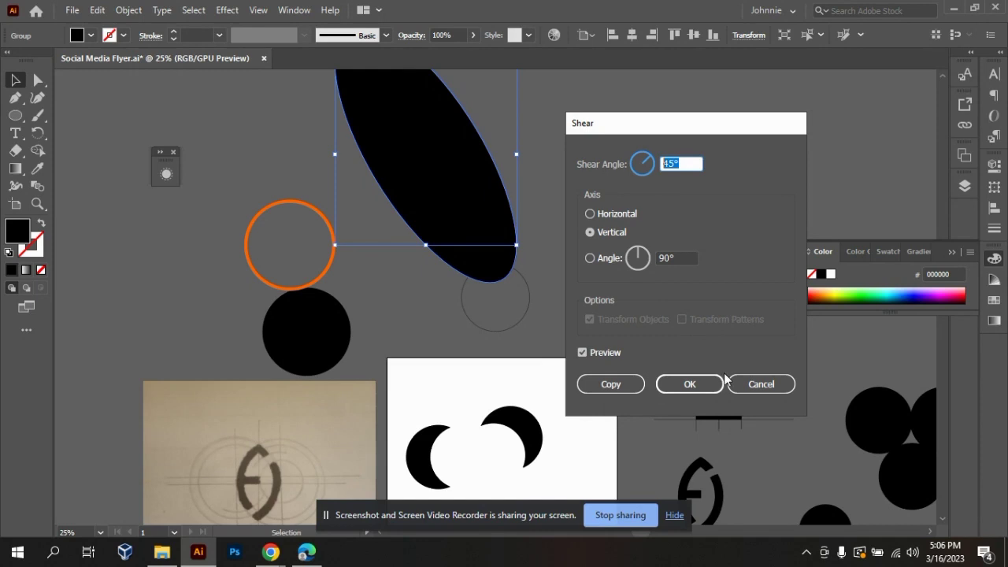
left_click(748, 385)
left_click(560, 285)
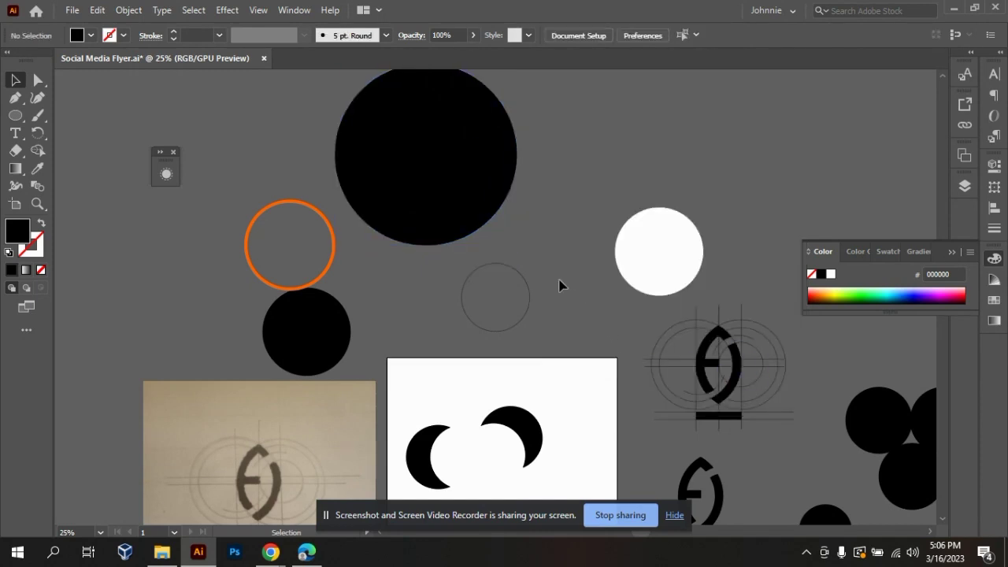
Move the large black circle down between the orange ring and the white circle, partly over the small outlined circle.
left_click_drag(439, 218, 449, 304)
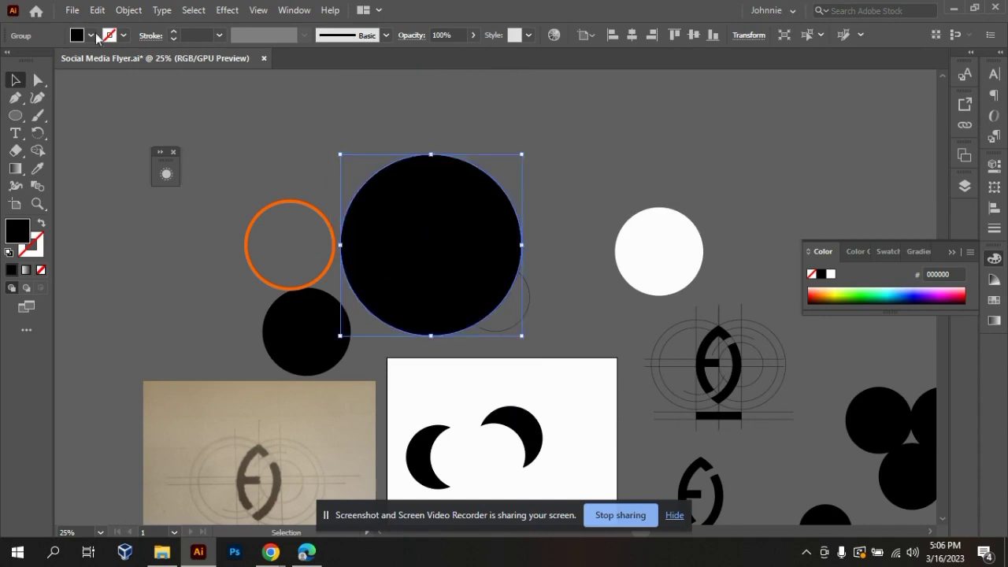
left_click(748, 35)
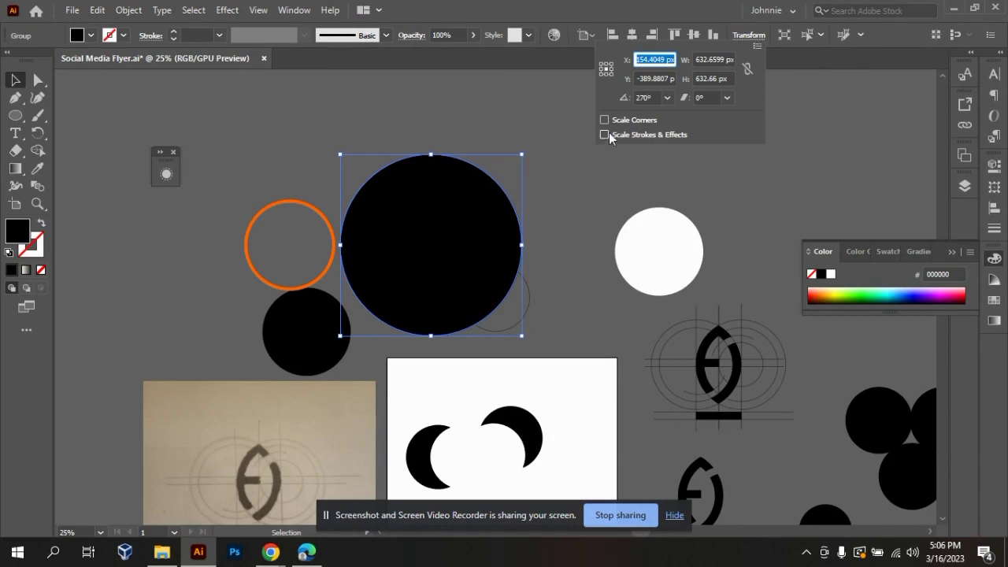
left_click(382, 232)
left_click_drag(460, 223, 475, 203)
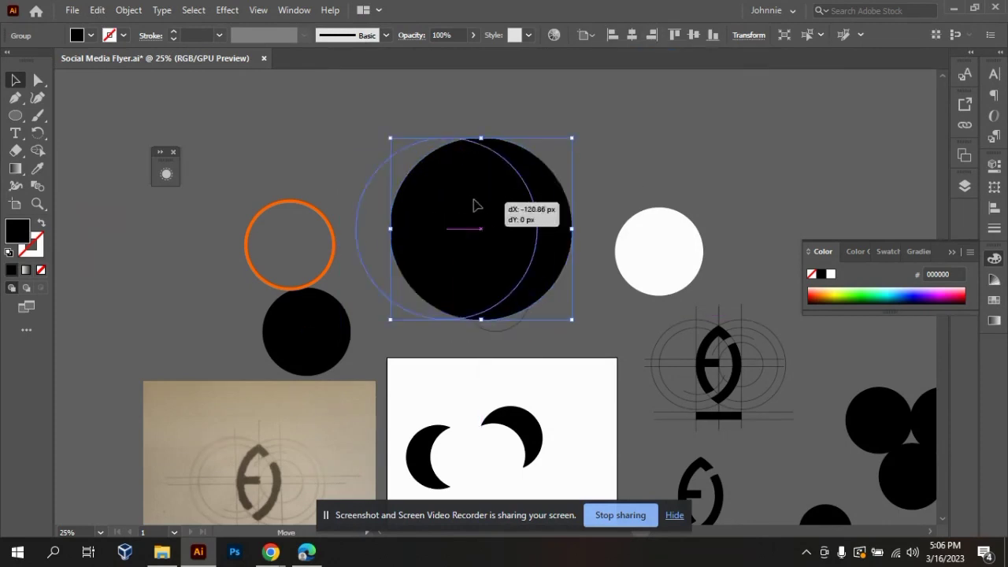
Try to shear the large black circle by 25° through its transform values, and undo it.
left_click(748, 35)
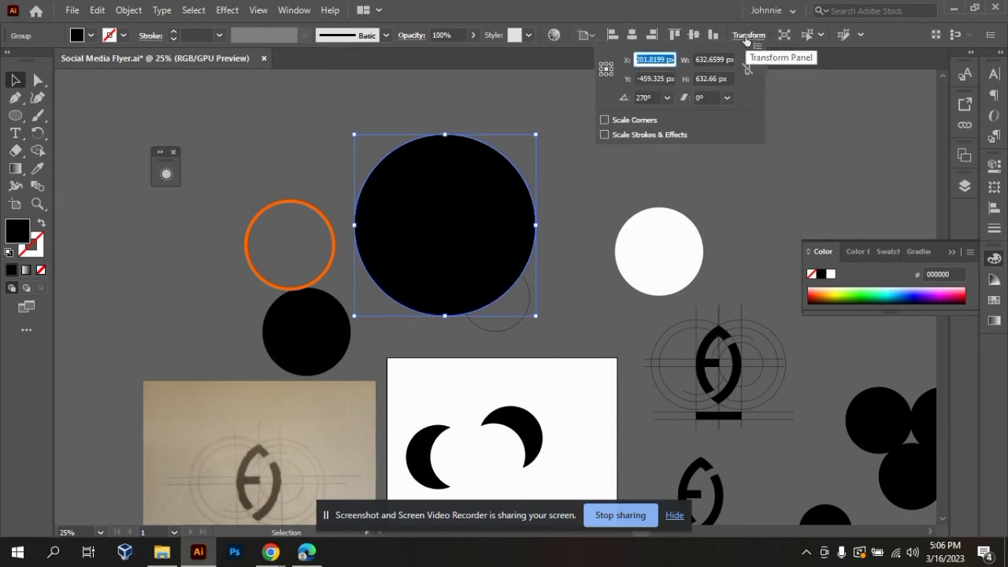
left_click(693, 98)
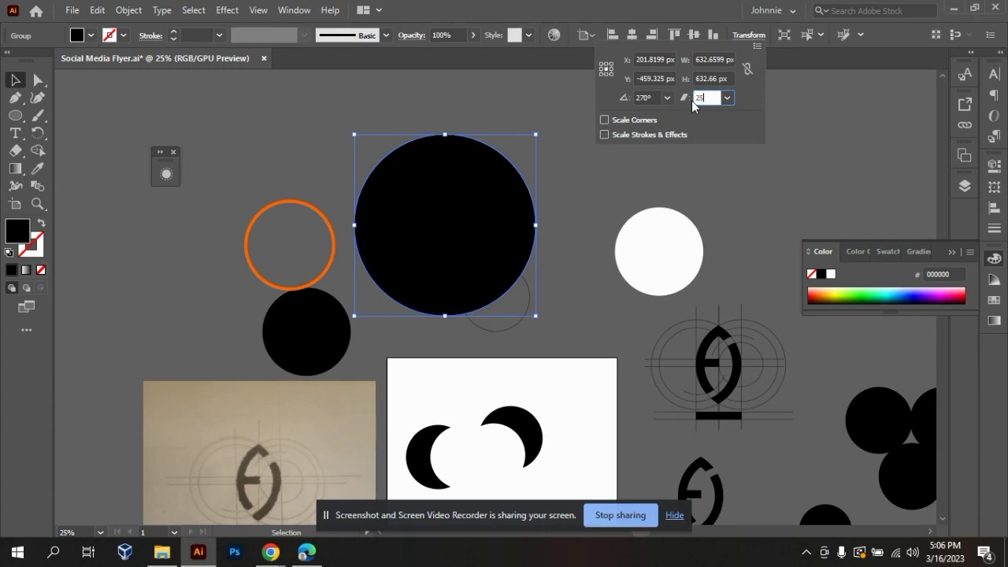
key("Return")
key("ctrl+z")
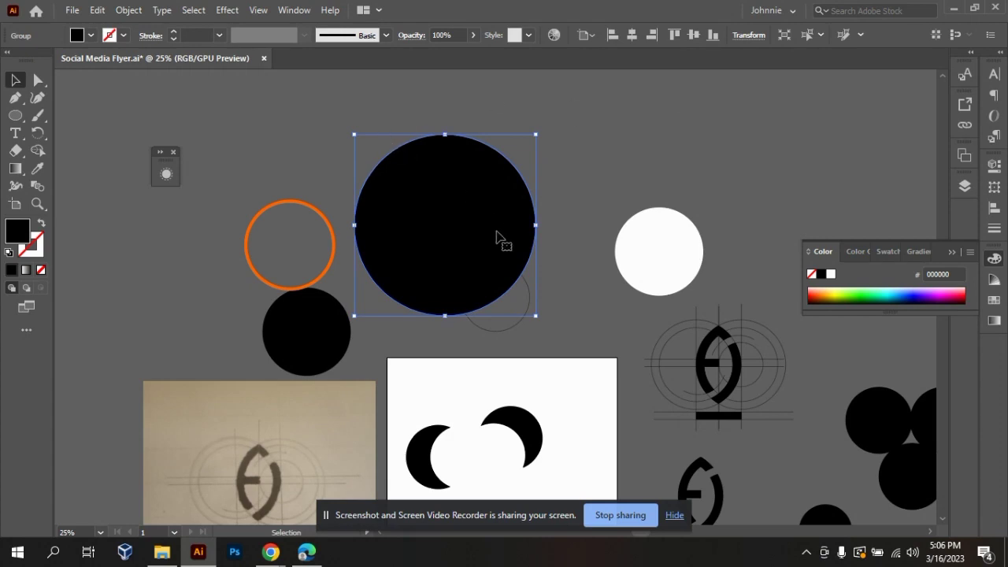
left_click(583, 273)
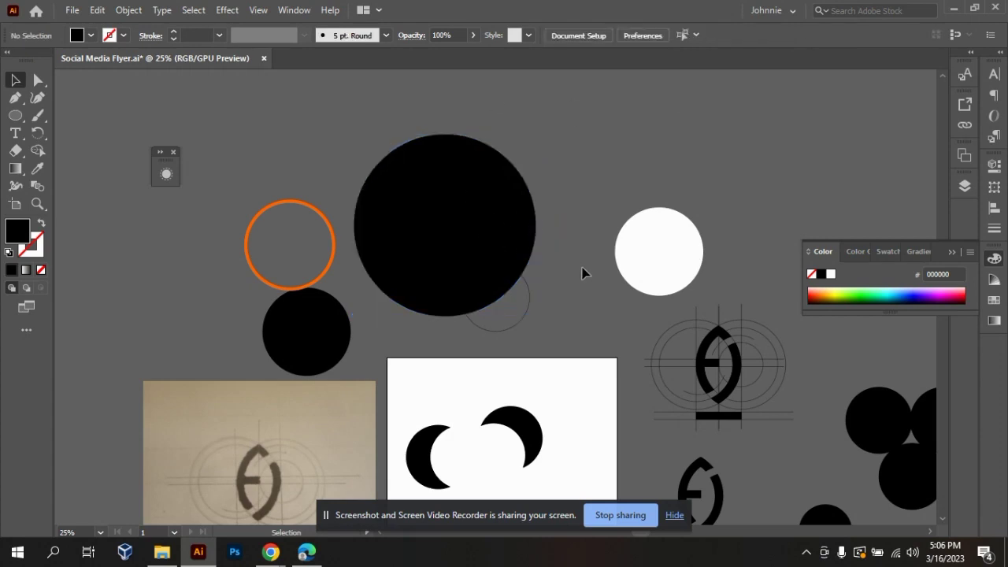
Shear the rotated crescent on the artboard by 45° and move it up toward the artboard's upper-right corner.
left_click(526, 438)
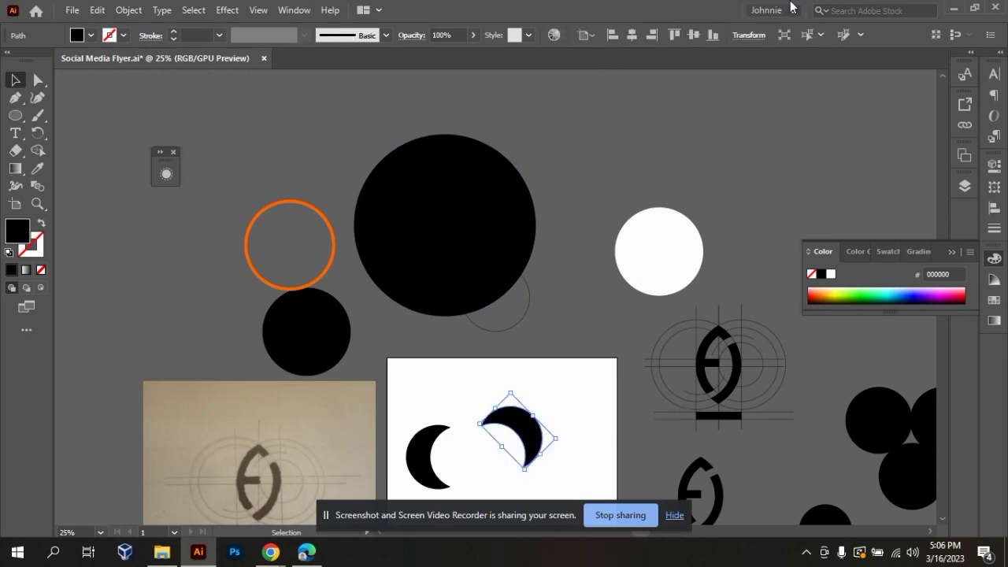
left_click(748, 35)
left_click(707, 97)
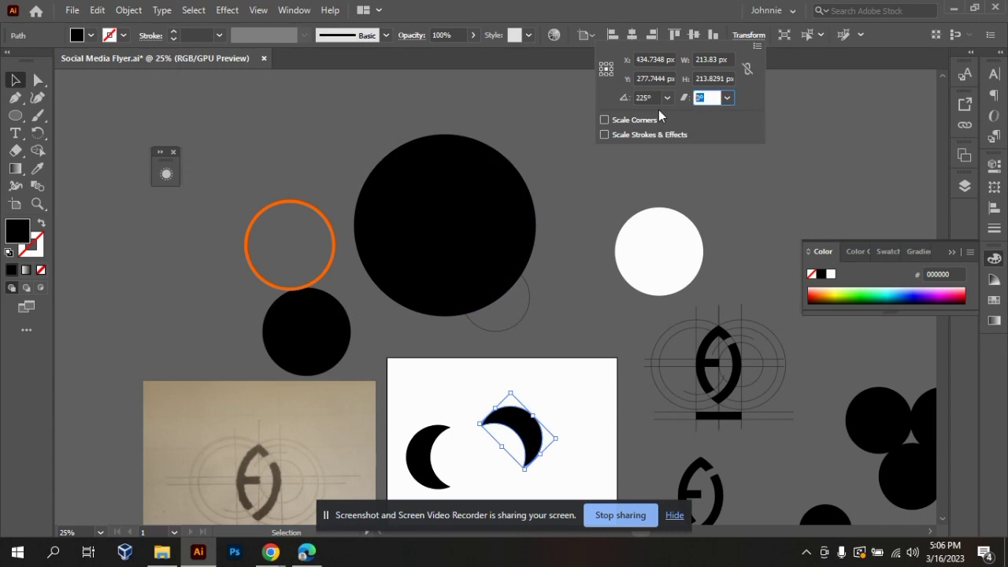
type("45")
key("Return")
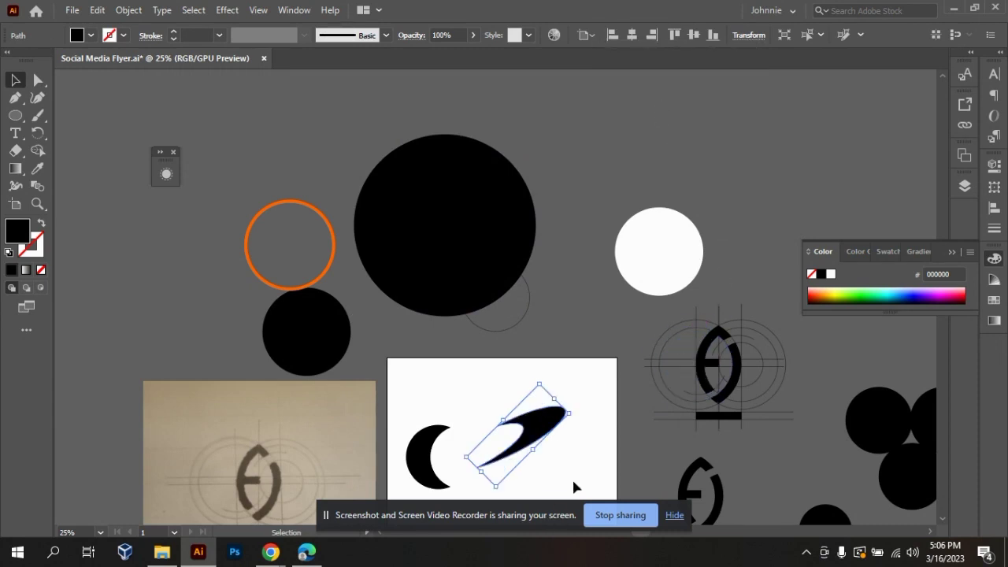
left_click(546, 452)
left_click_drag(538, 436, 566, 406)
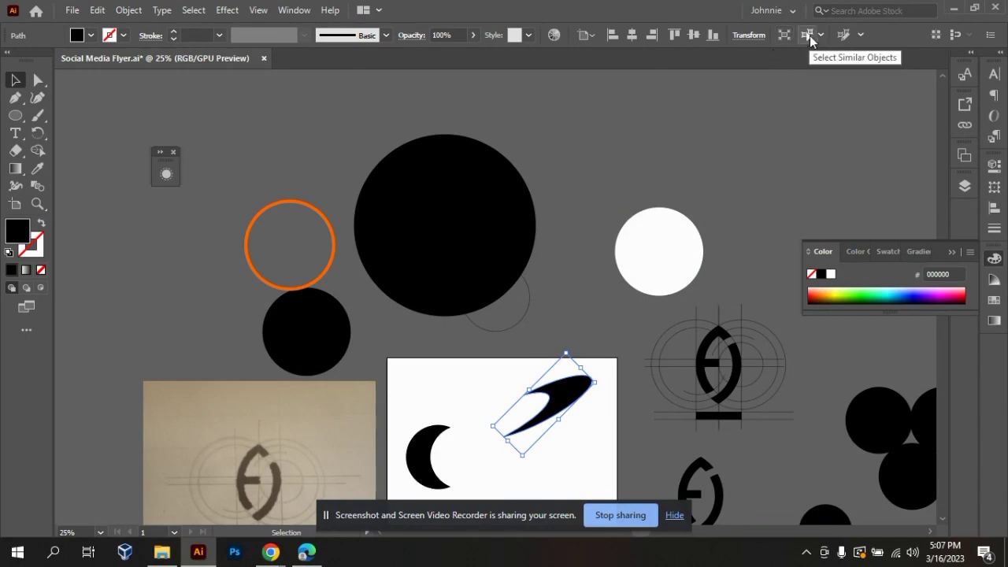
left_click(587, 270)
key("ctrl+minus")
key("ctrl+minus")
key("ctrl+minus")
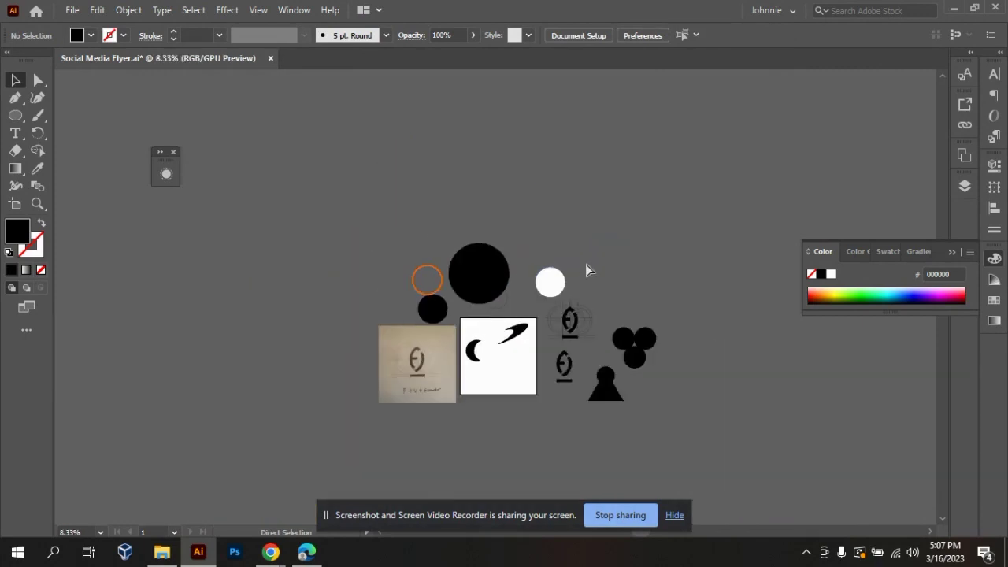
key("ctrl+equal")
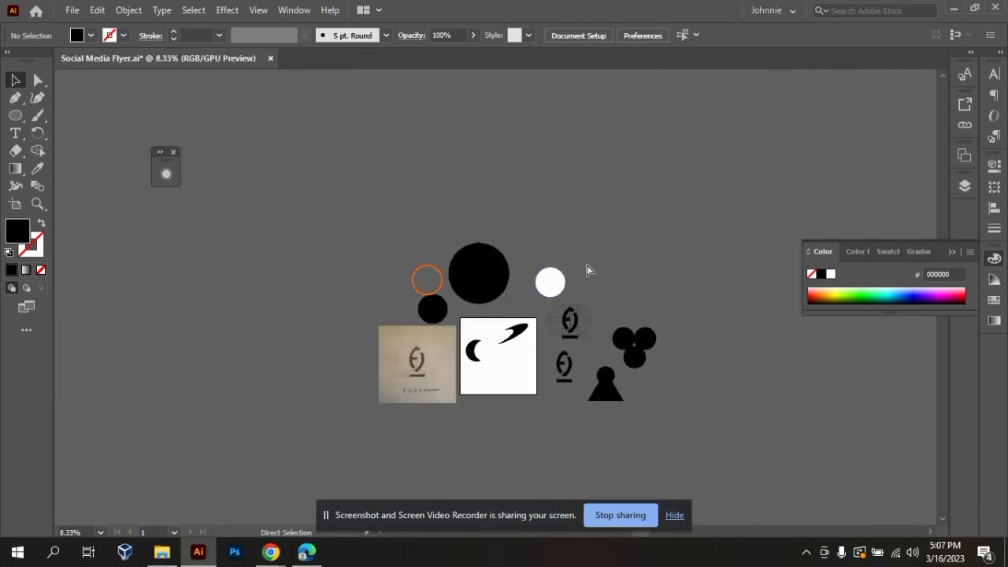